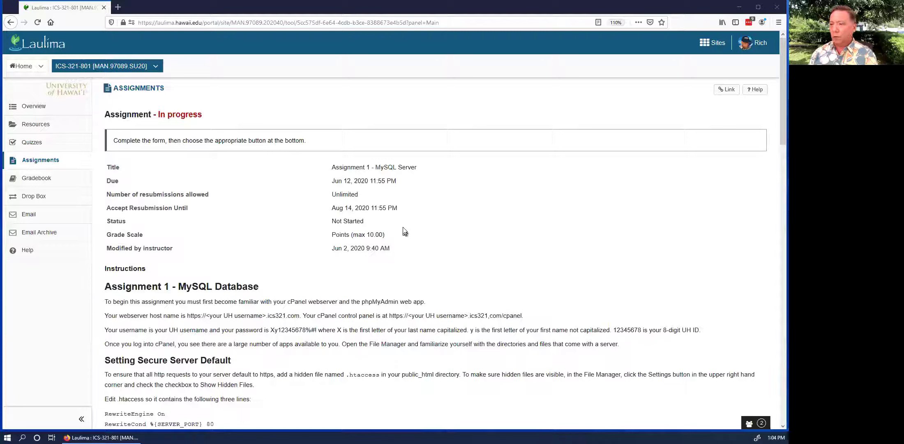
Step: Go over the webserver host name format, username placeholder, Xy-digits password pattern and cpanel path
scroll(405, 232, down, 1)
scroll(401, 228, down, 1)
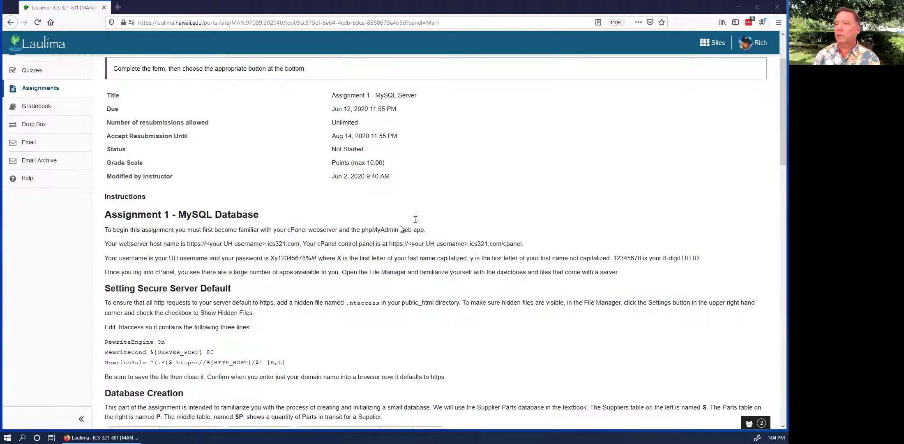
scroll(203, 224, down, 1)
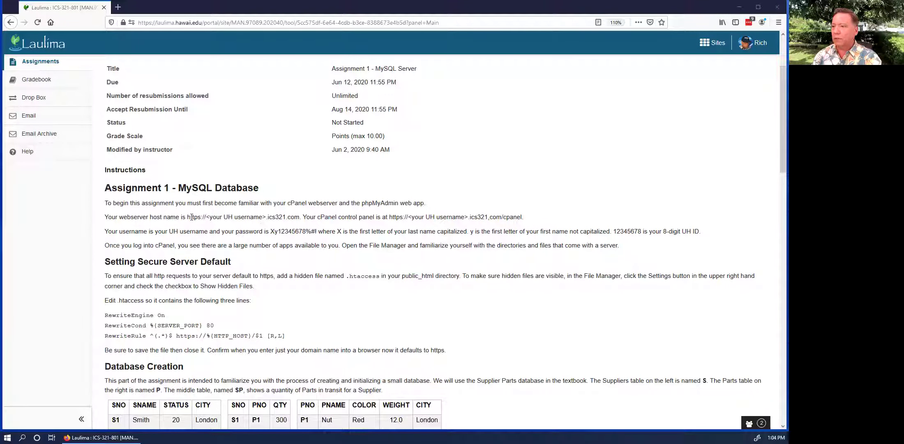
drag(187, 217, 300, 218)
click(207, 217)
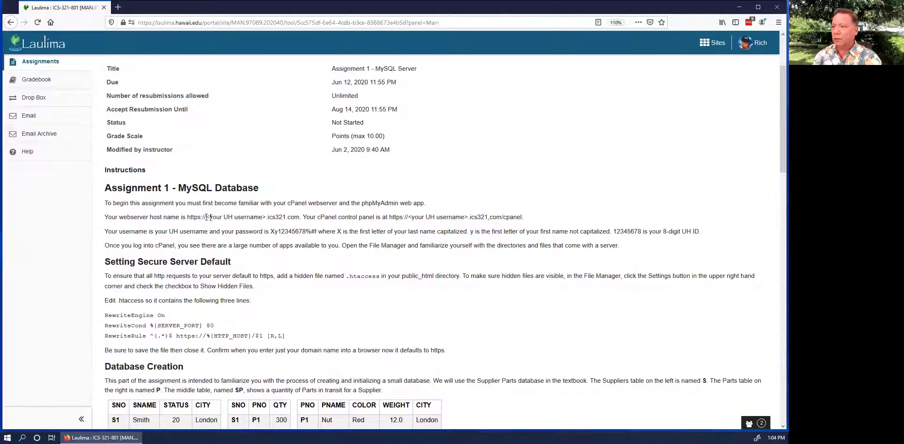
drag(205, 216, 267, 217)
click(297, 231)
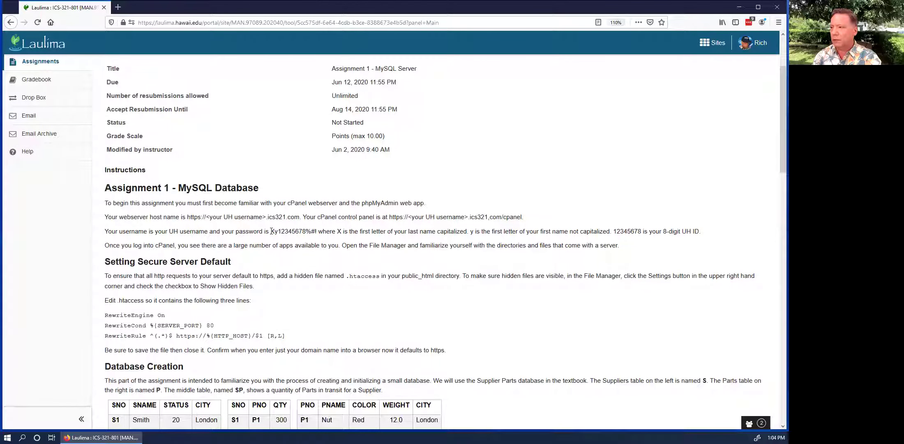
drag(270, 231, 275, 232)
click(276, 232)
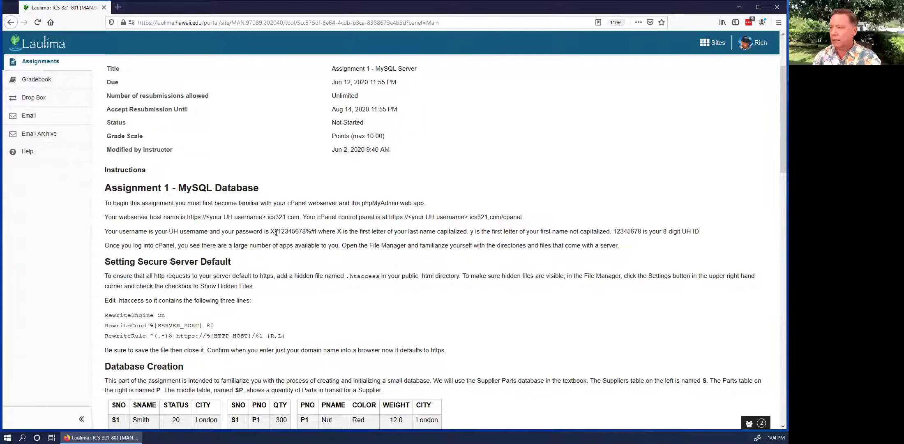
drag(275, 232, 281, 233)
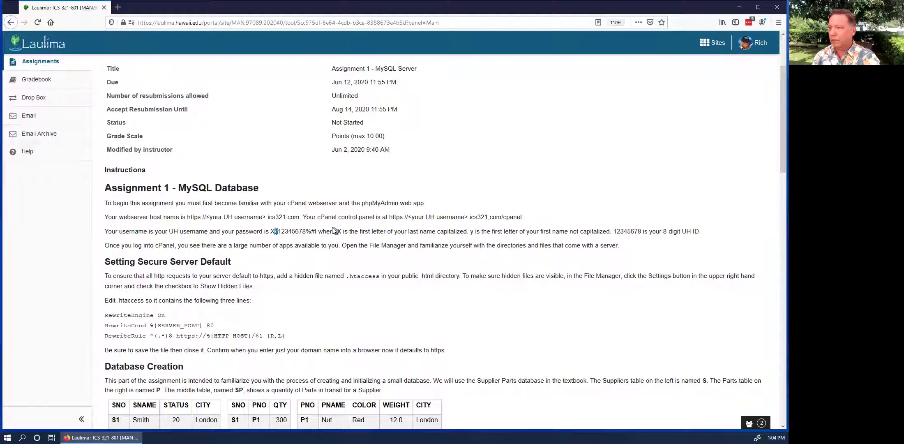
click(298, 230)
mouse_move(306, 231)
mouse_down()
mouse_move(278, 231)
mouse_move(317, 231)
mouse_up()
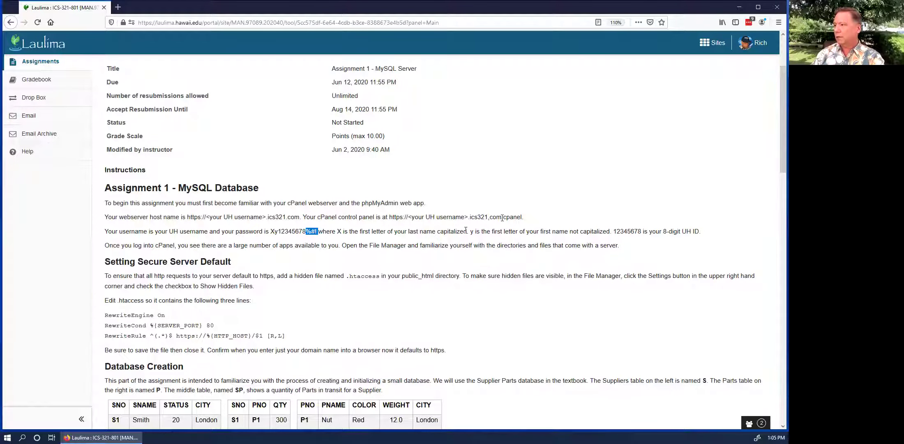
drag(516, 217, 502, 217)
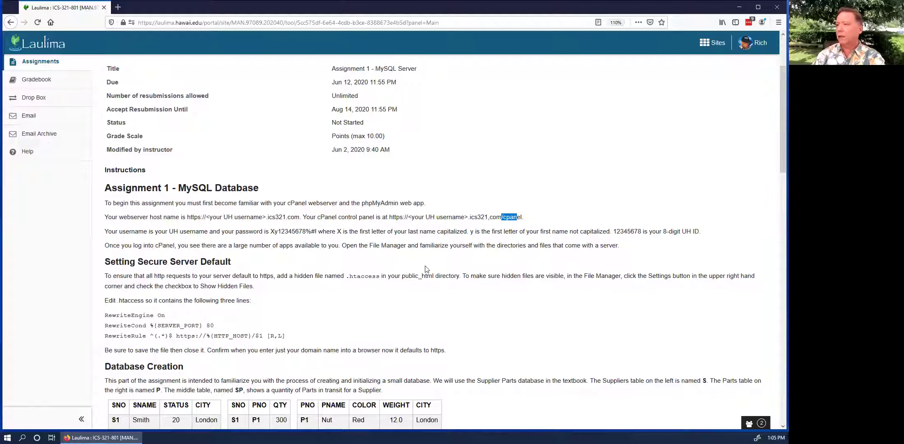
Step: Scroll up and down through the Assignment 1 instructions
scroll(426, 268, down, 2)
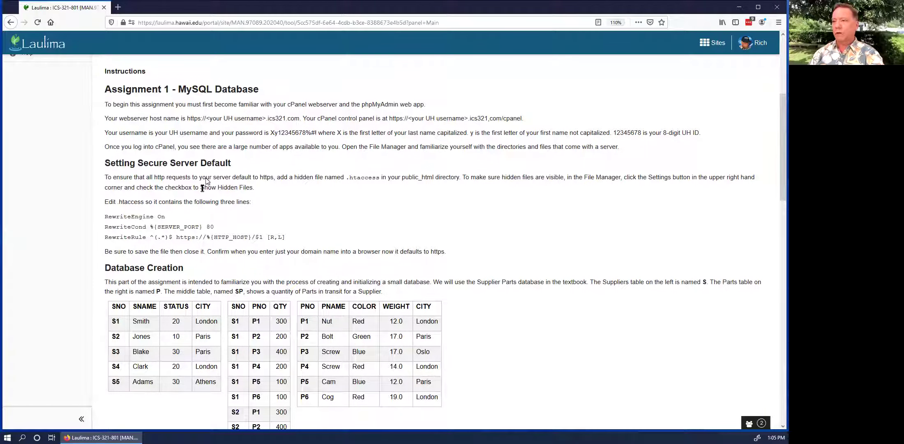
scroll(195, 257, down, 1)
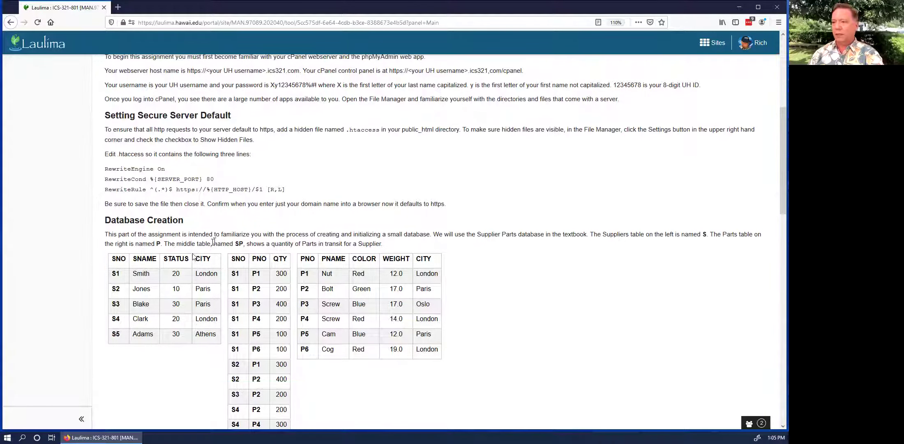
scroll(189, 250, down, 5)
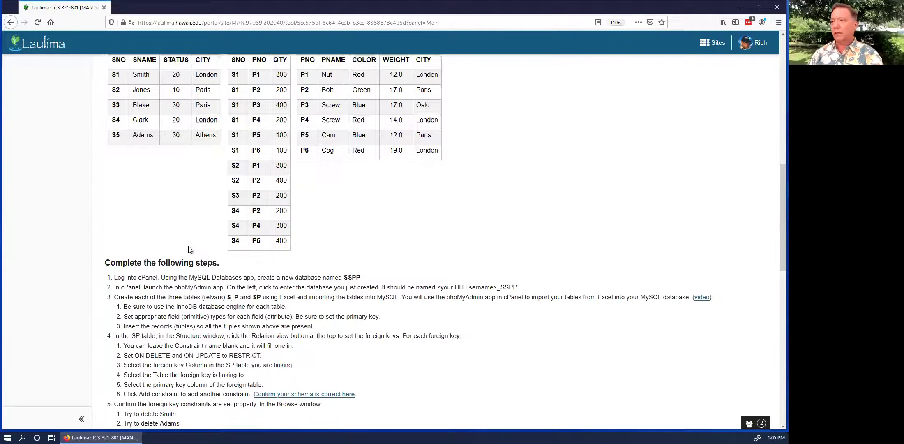
scroll(188, 246, down, 1)
scroll(189, 246, down, 1)
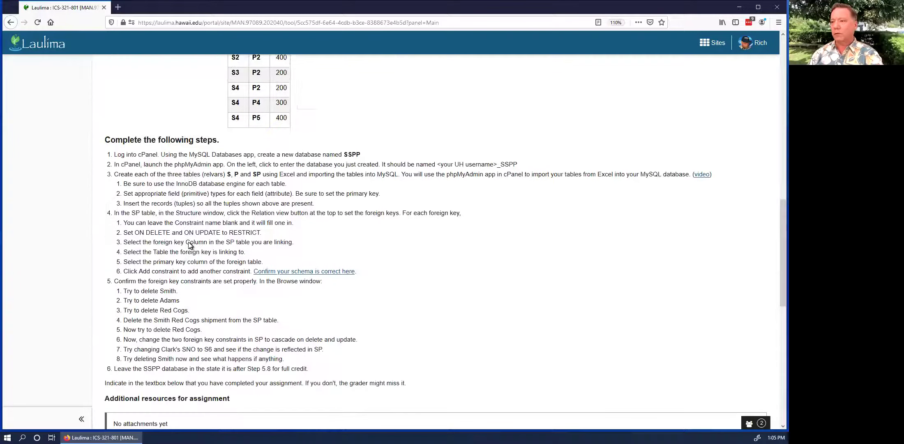
scroll(191, 244, up, 4)
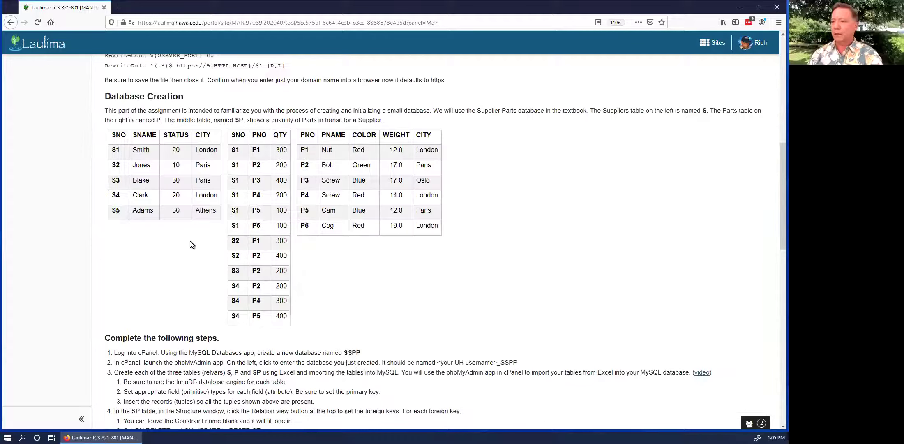
scroll(190, 244, down, 4)
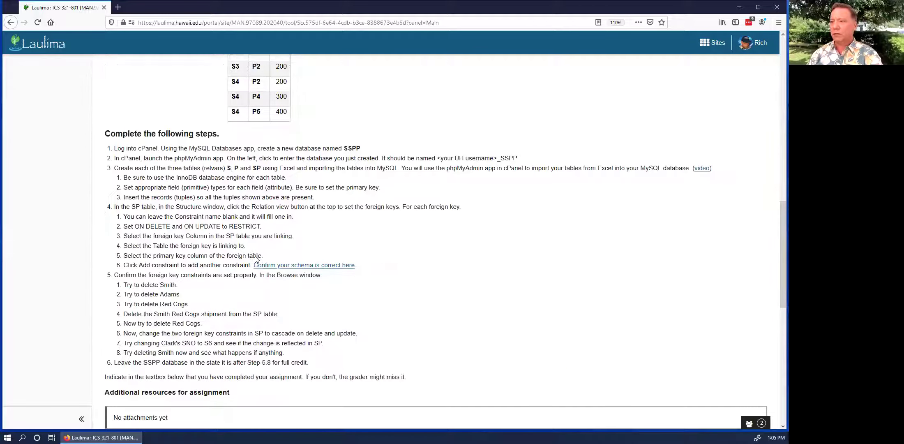
scroll(255, 258, up, 5)
scroll(255, 258, up, 4)
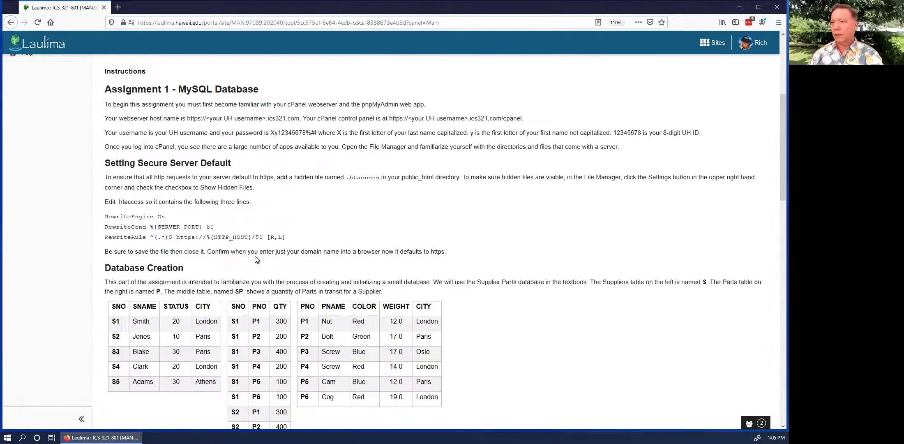
scroll(255, 258, up, 2)
scroll(256, 258, down, 3)
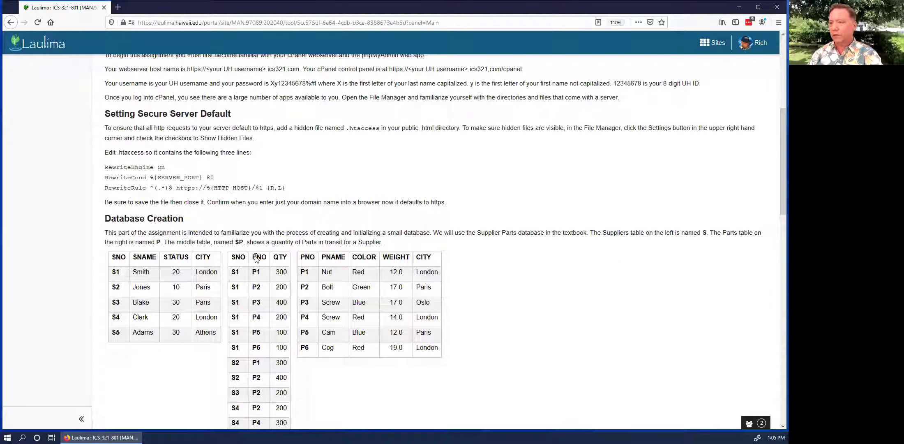
scroll(255, 258, up, 2)
scroll(255, 257, down, 5)
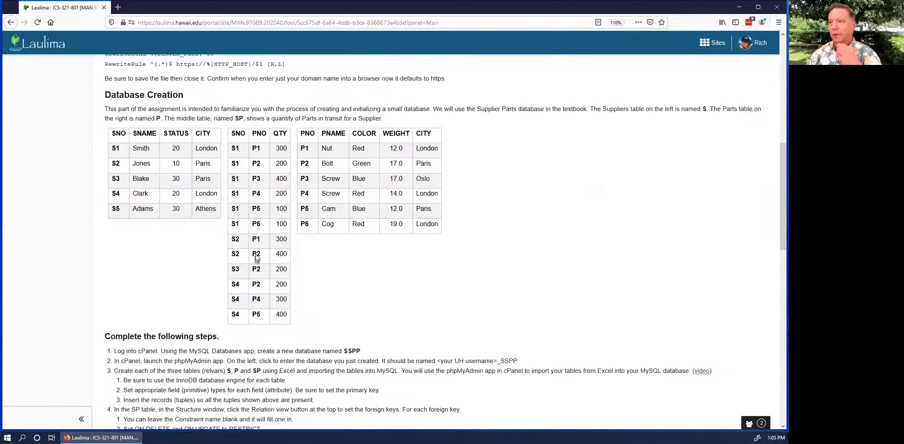
scroll(255, 258, up, 7)
scroll(257, 258, up, 1)
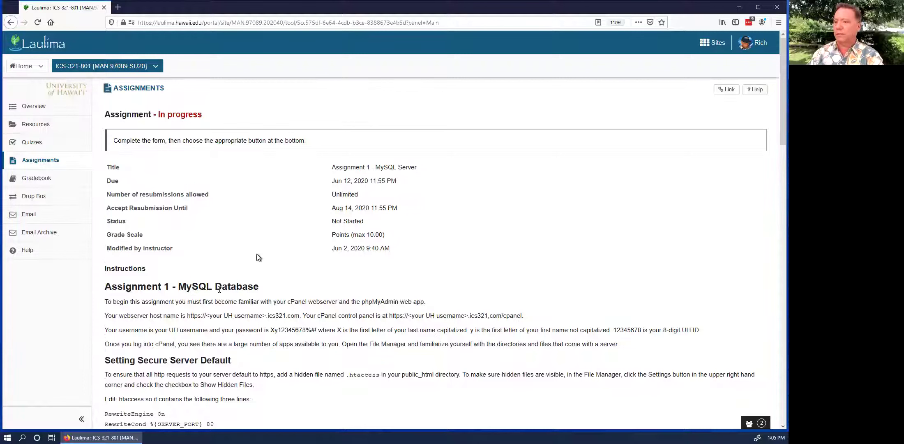
Step: Load the student's ics321.com site address in a new Firefox tab
click(118, 7)
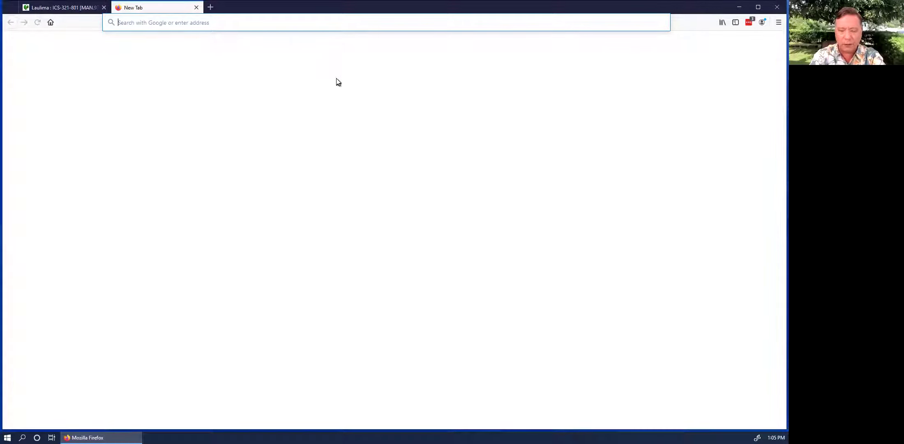
text(jsh)
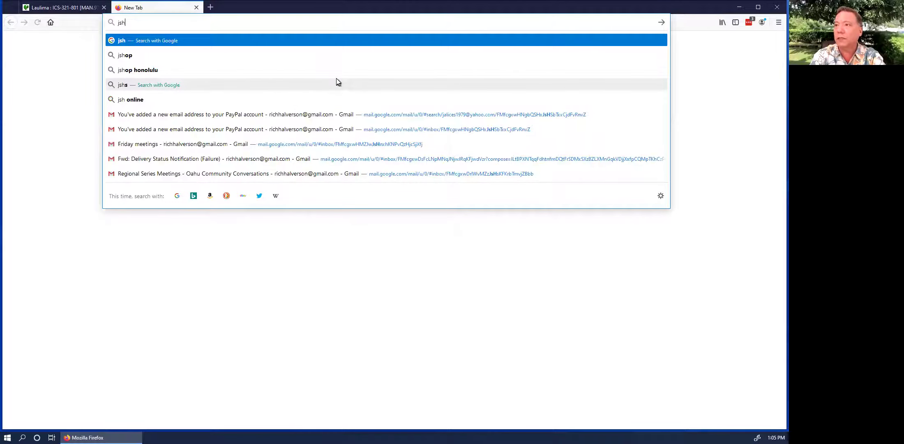
key(BackSpace)
text(chmo)
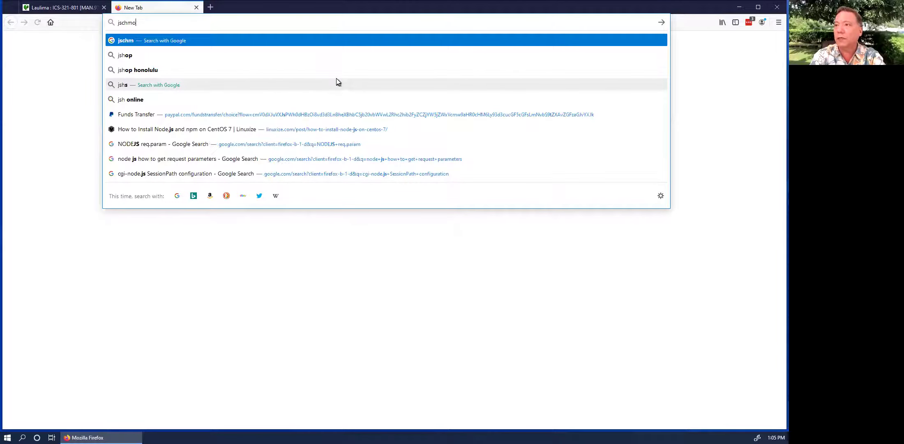
text(e.hawaii.)
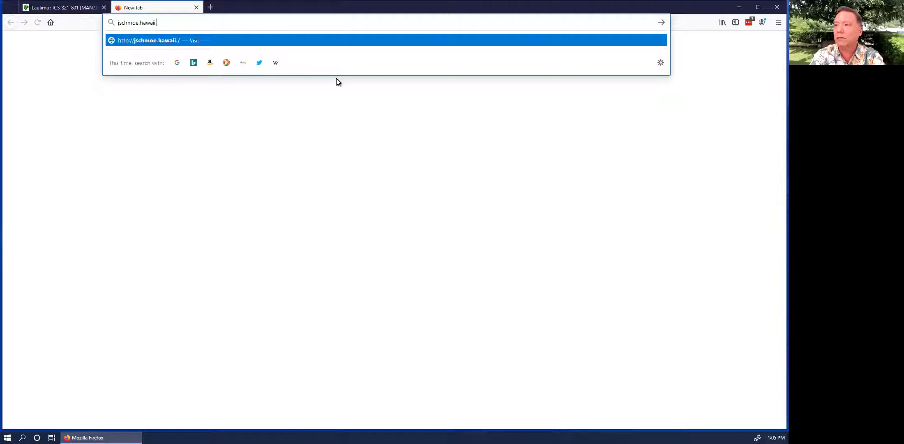
key(BackSpace)
key(BackSpace)
key(BackSpace)
key(BackSpace)
key(BackSpace)
key(BackSpace)
key(BackSpace)
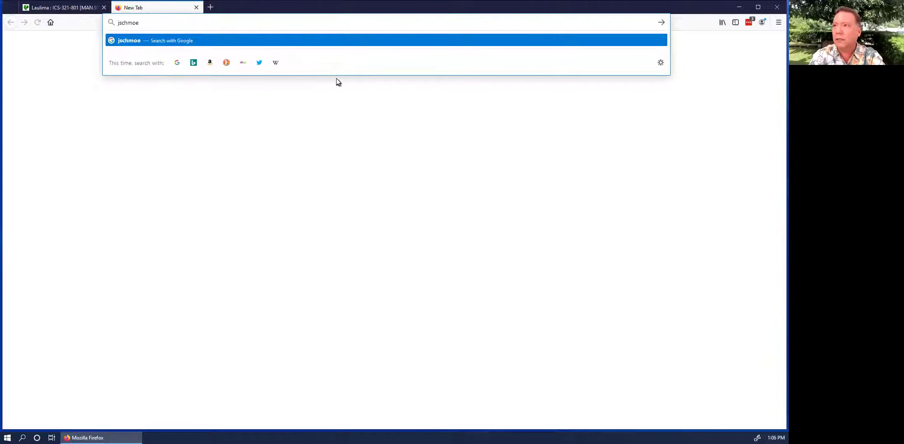
text(ic)
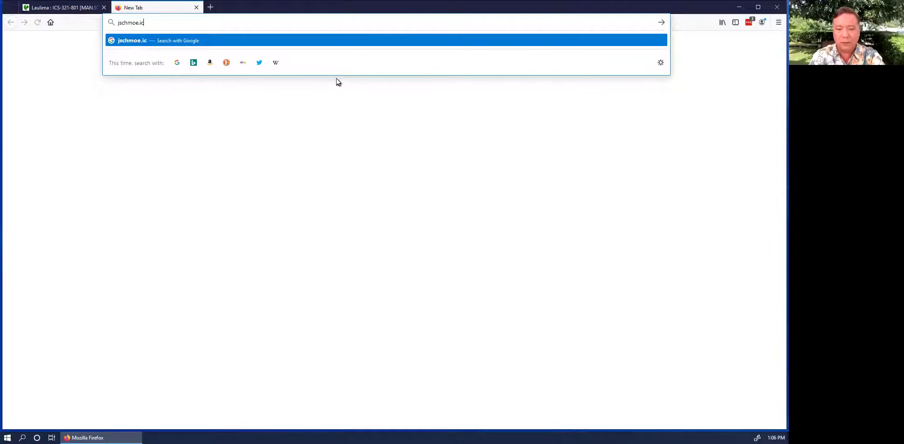
text(s321.)
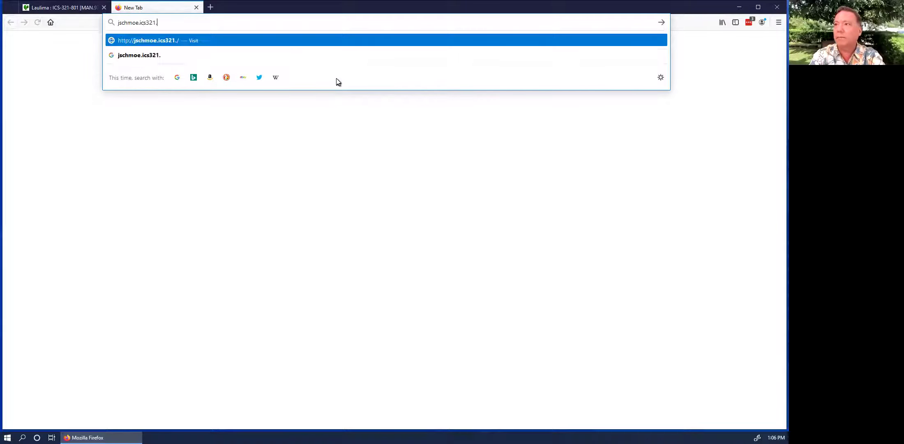
text(c)
text(om)
key(Return)
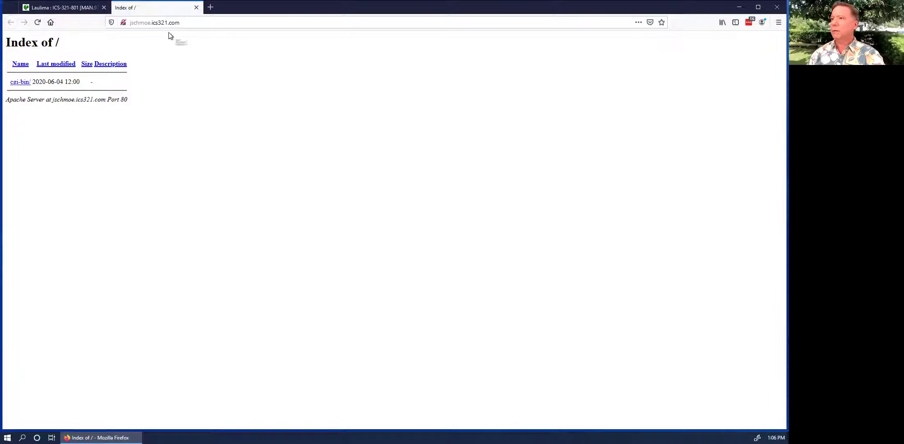
Step: Detach the Index of / tab into its own window and snap Laulima to the left half
drag(168, 33, 169, 31)
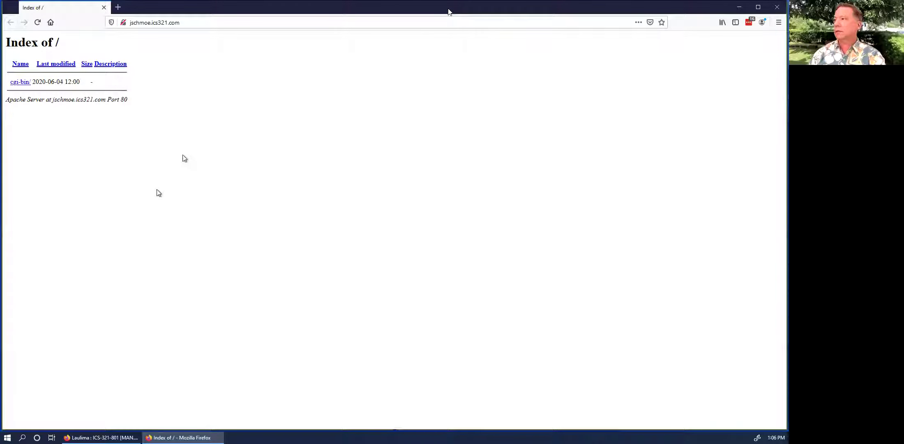
key(super+shift+Right)
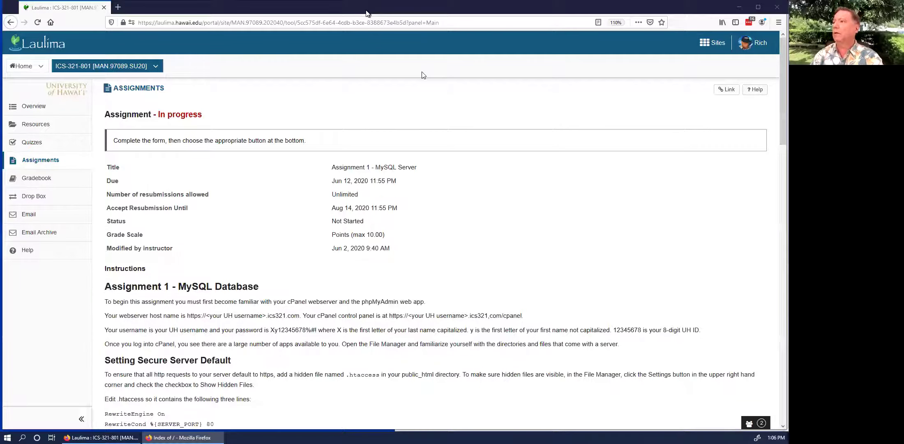
key(super+Left)
scroll(270, 163, down, 3)
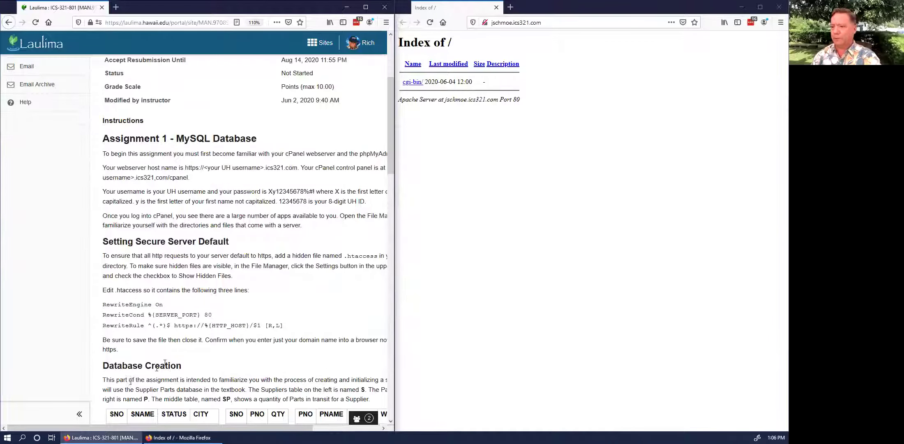
drag(196, 427, 257, 429)
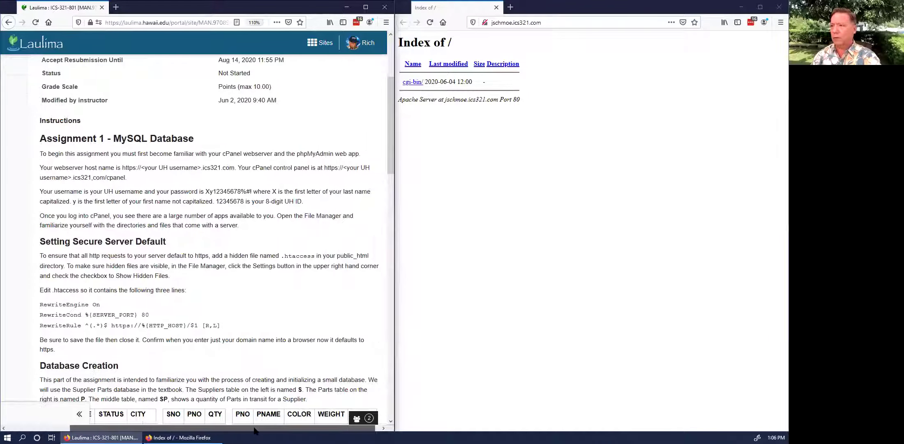
click(544, 185)
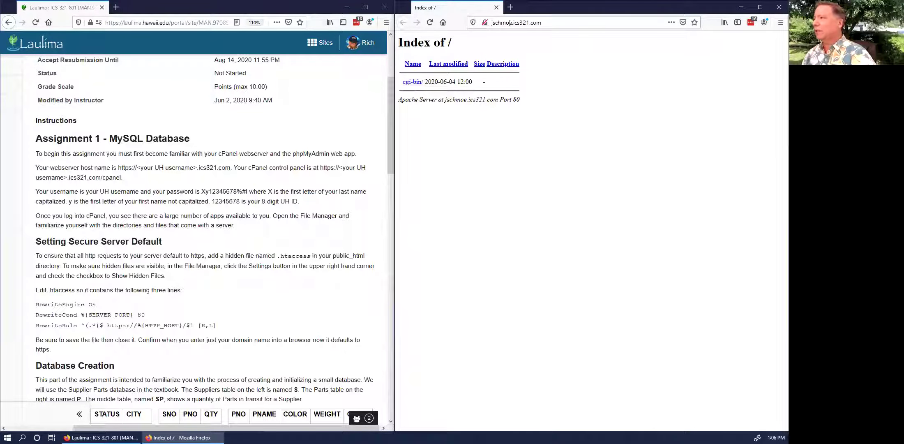
click(509, 23)
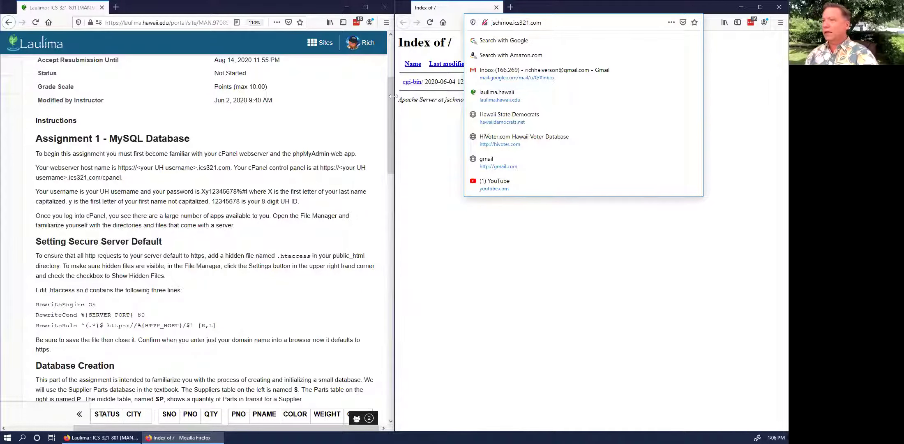
click(156, 166)
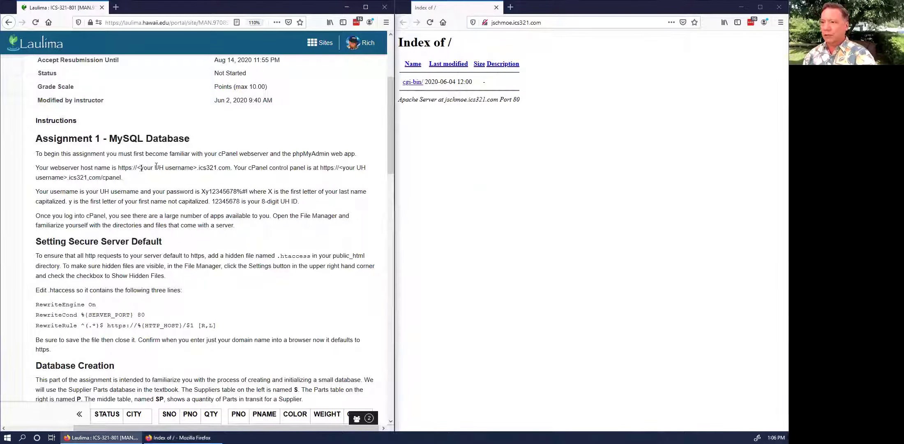
drag(138, 168, 194, 168)
double_click(202, 167)
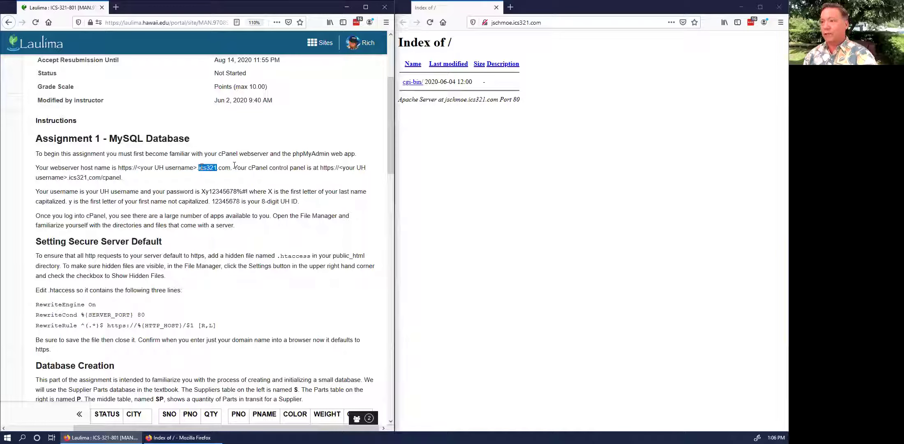
double_click(225, 168)
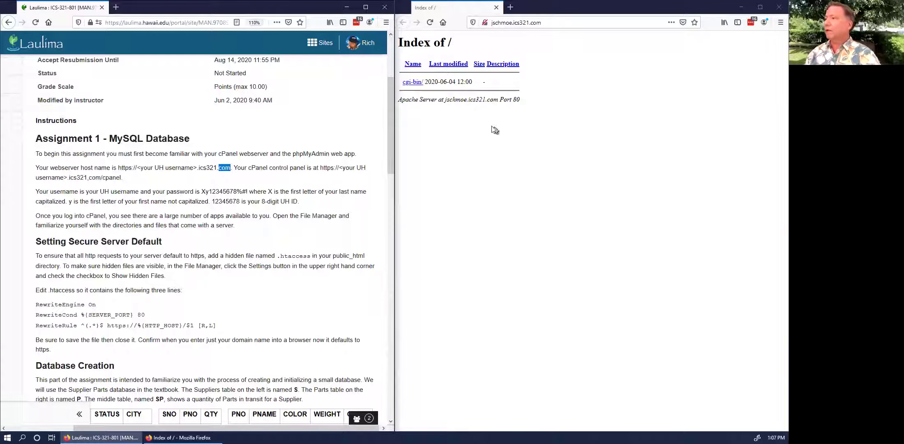
click(412, 84)
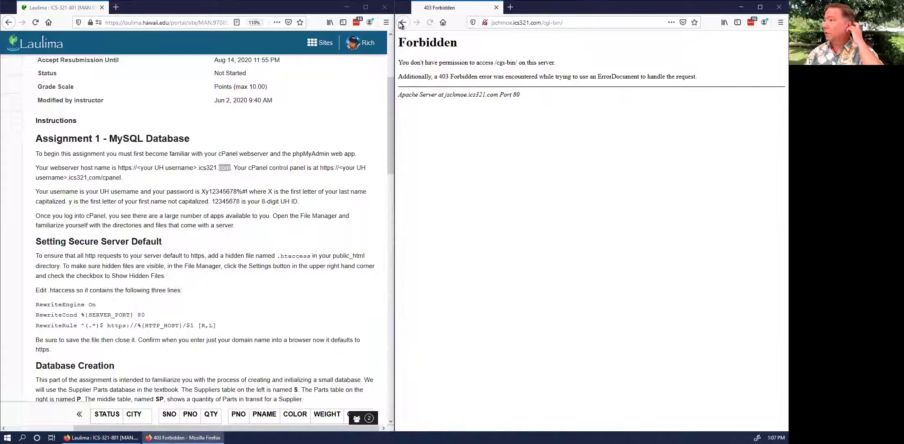
click(402, 23)
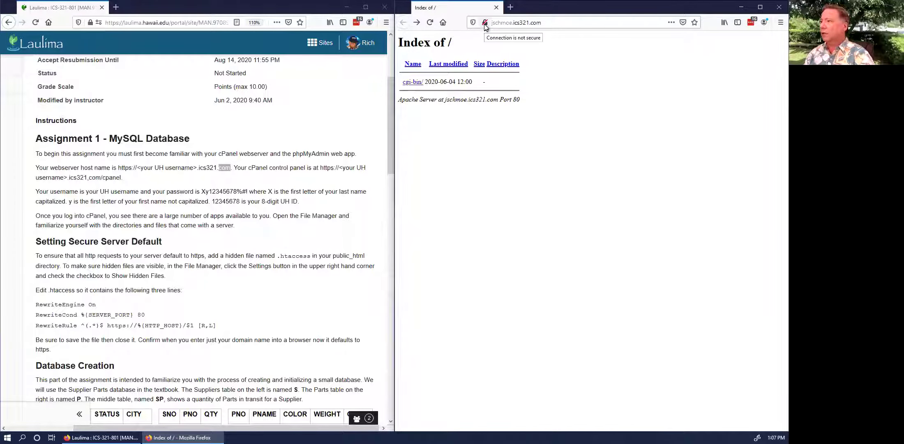
click(493, 23)
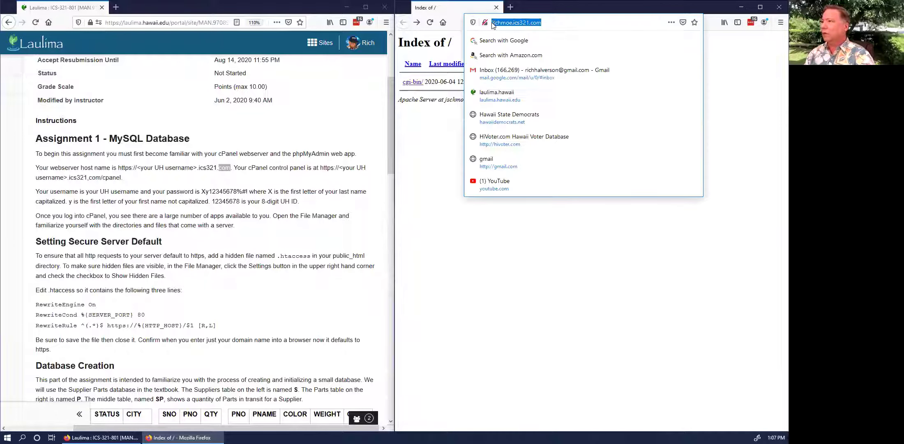
double_click(493, 23)
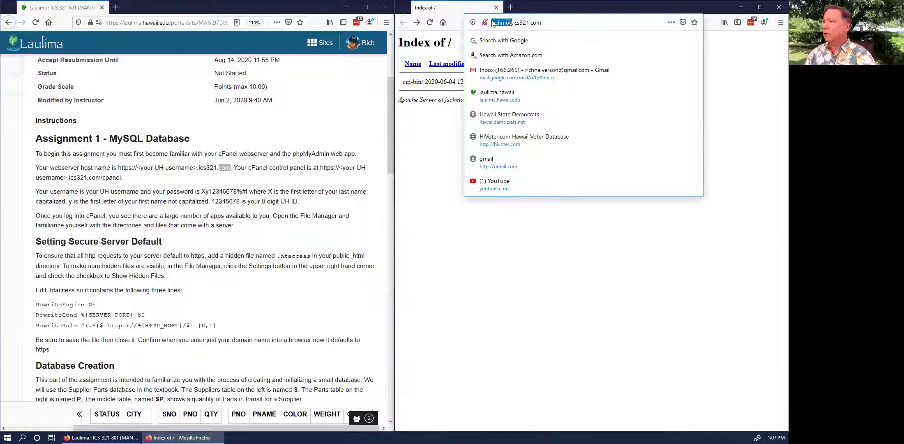
click(493, 22)
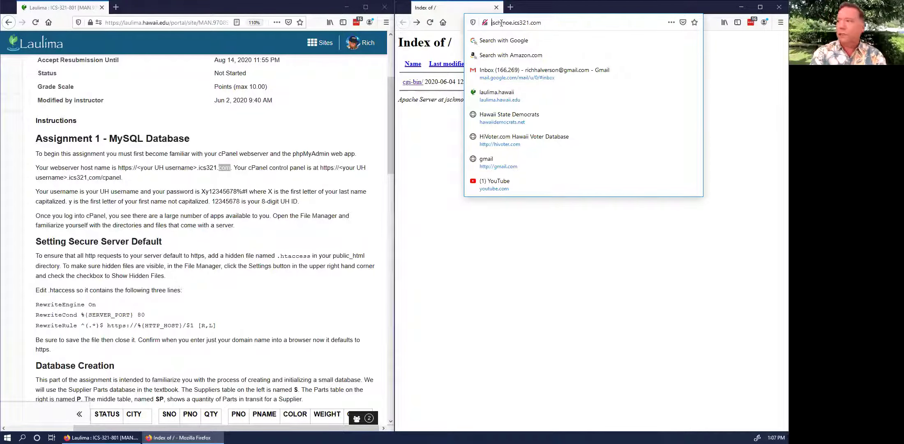
text(http://)
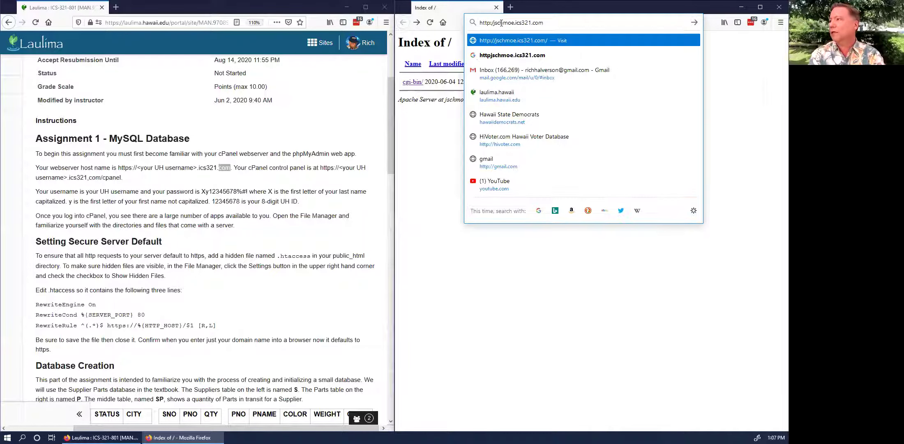
key(Return)
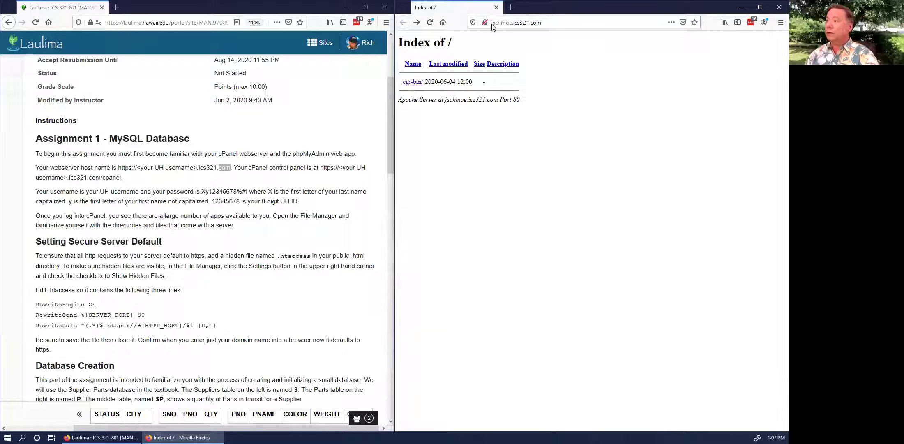
click(493, 25)
click(496, 23)
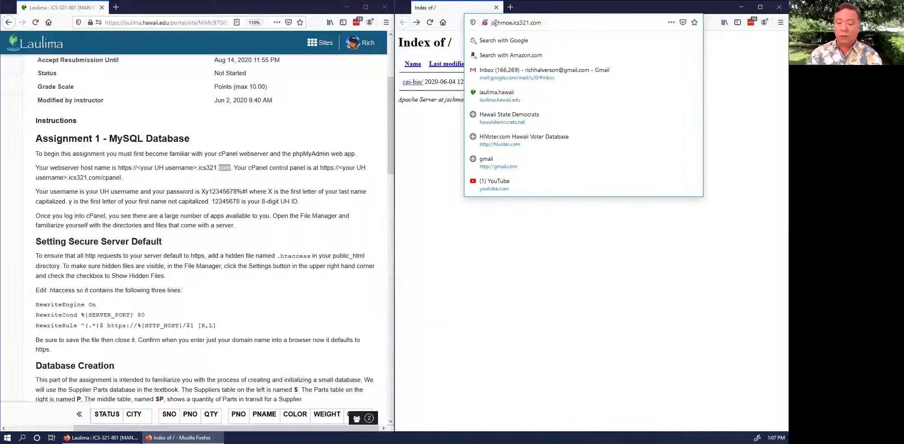
text(https)
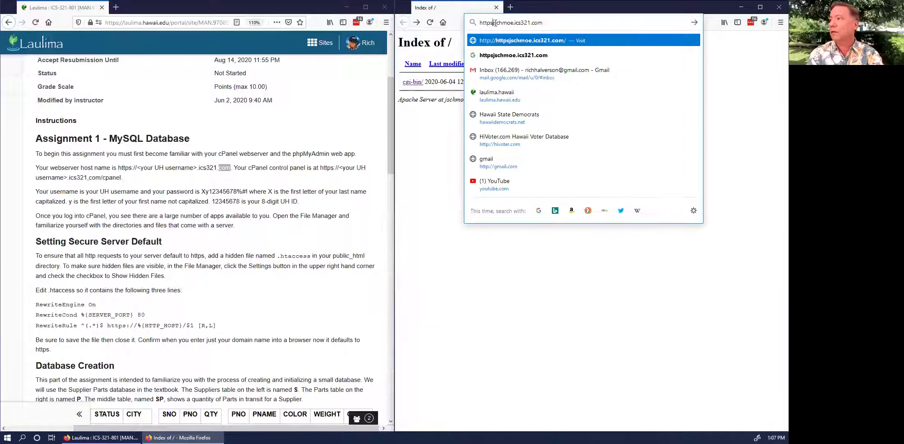
text(:)
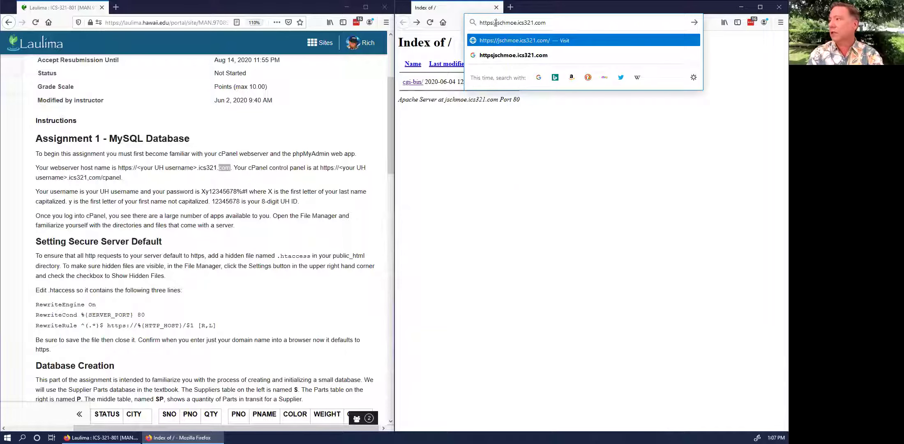
key(Return)
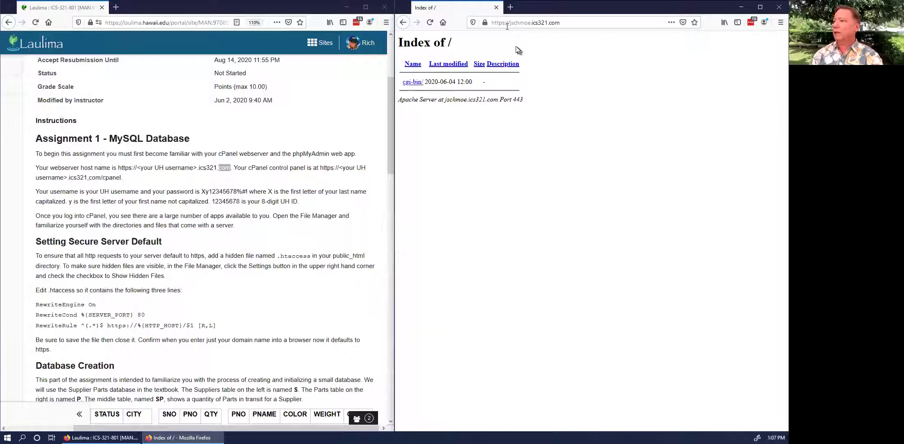
click(509, 23)
click(509, 23)
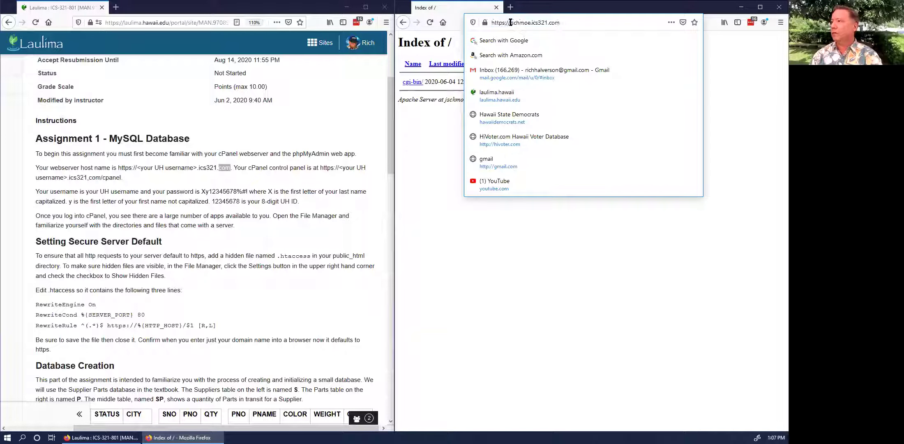
shift+click(584, 23)
key(ctrl+c)
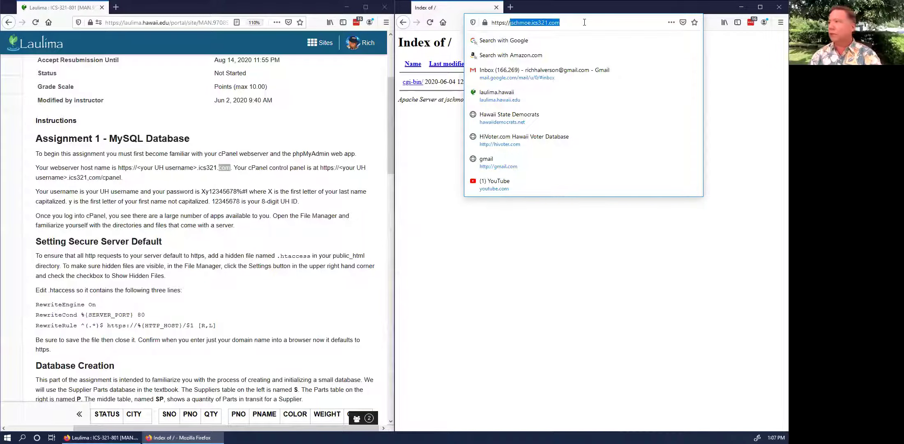
key(BackSpace)
key(BackSpace)
key(BackSpace)
key(BackSpace)
key(BackSpace)
key(BackSpace)
key(BackSpace)
key(BackSpace)
key(BackSpace)
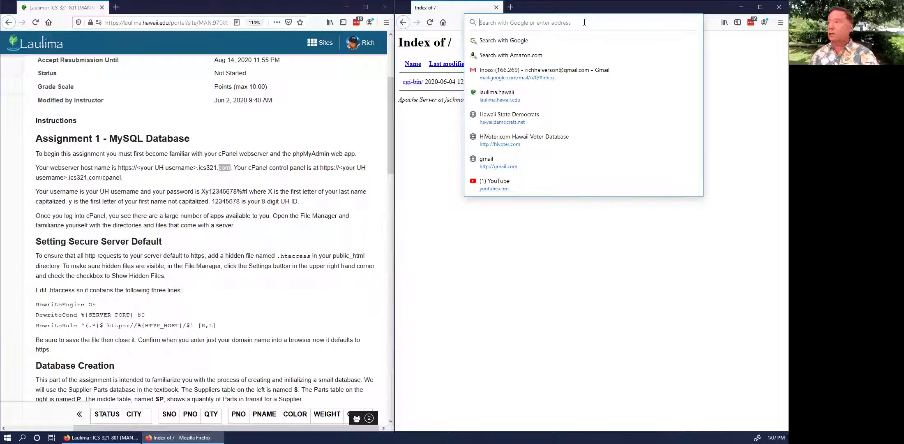
key(ctrl+v)
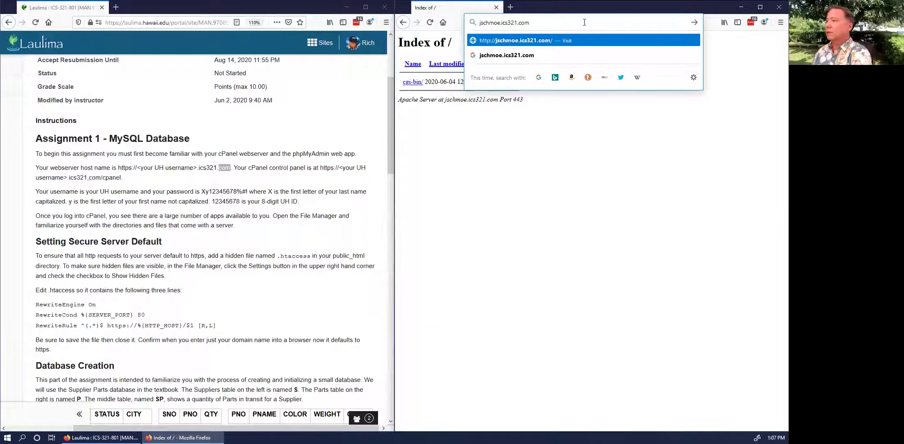
key(Return)
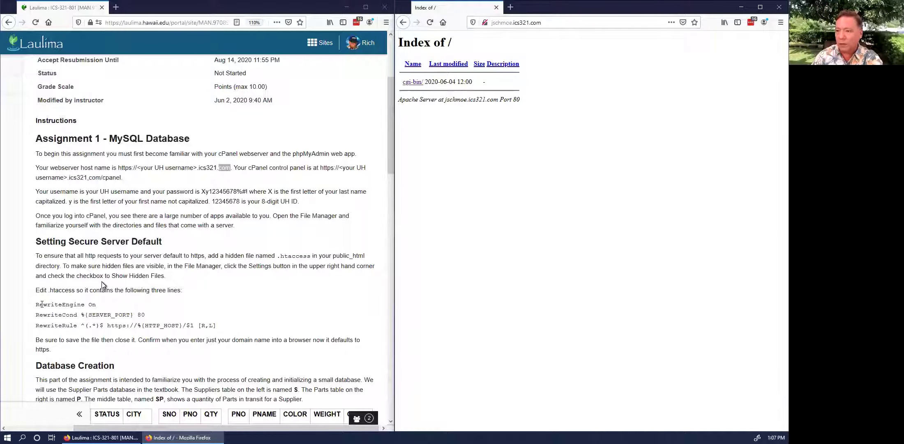
click(37, 304)
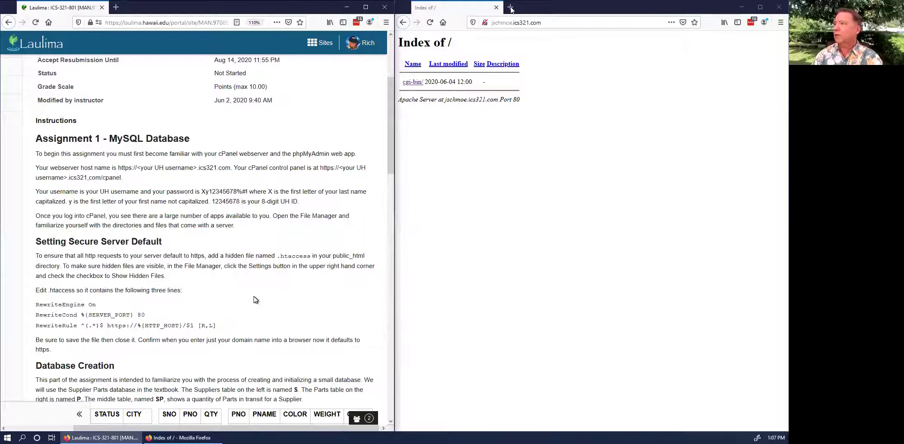
Step: Append /cpanel to the student site address to reach the cPanel login page
click(533, 18)
click(550, 21)
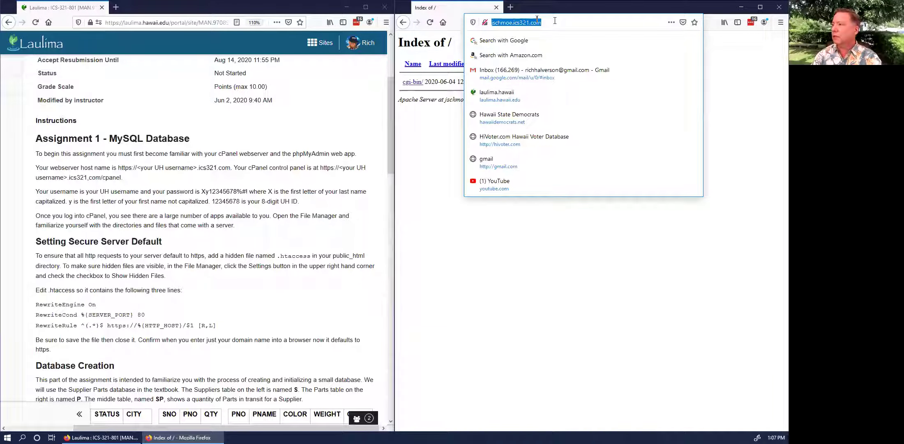
click(540, 17)
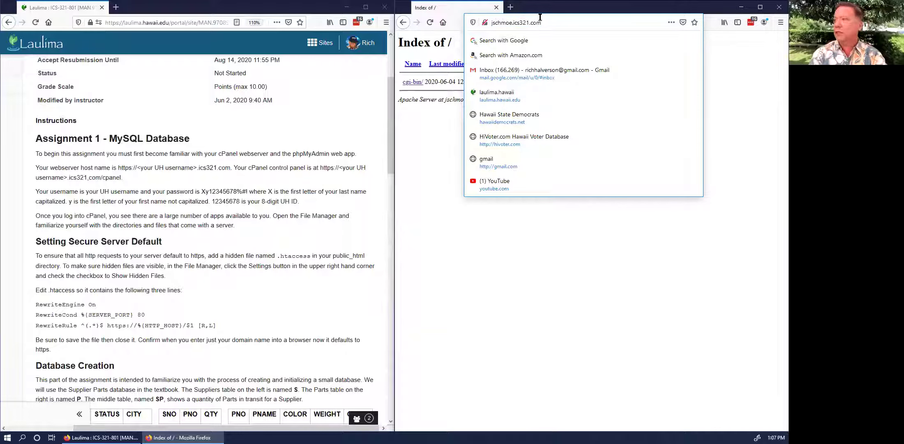
text(/cp)
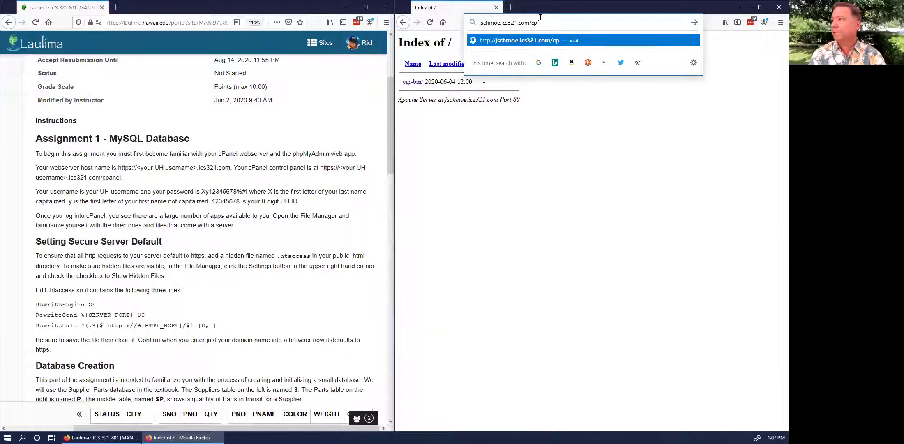
text(anel)
key(Return)
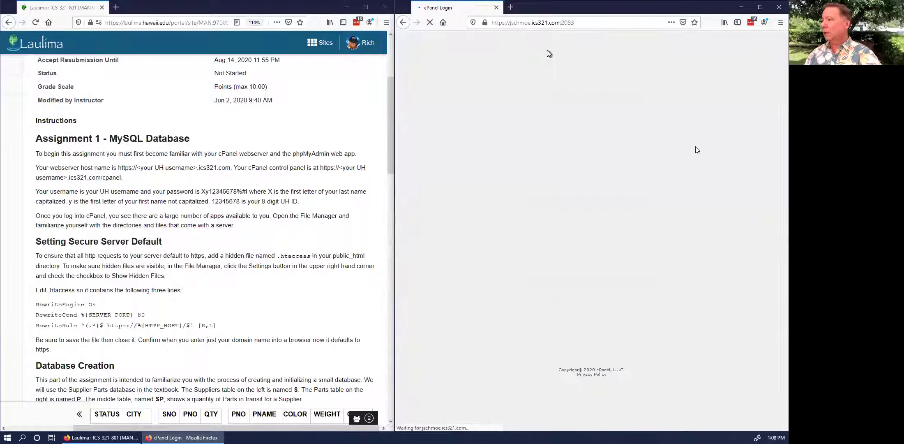
Step: Log in with the student username and a password following the Xy-plus-digits pattern
click(613, 142)
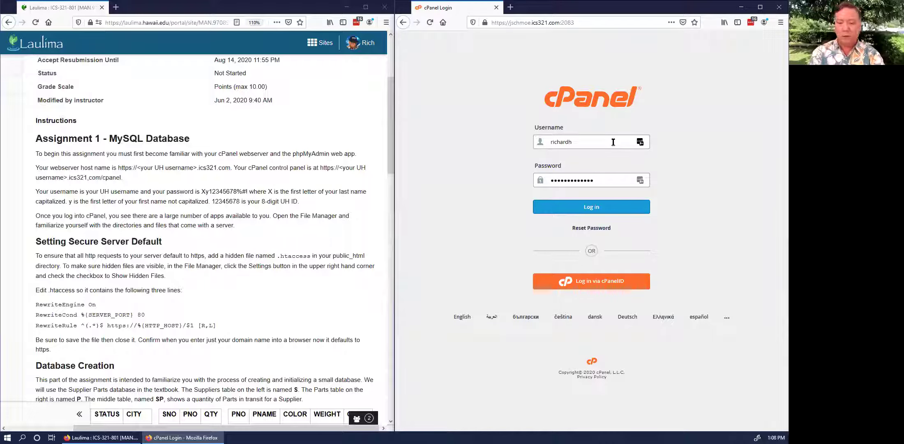
double_click(613, 142)
text(j)
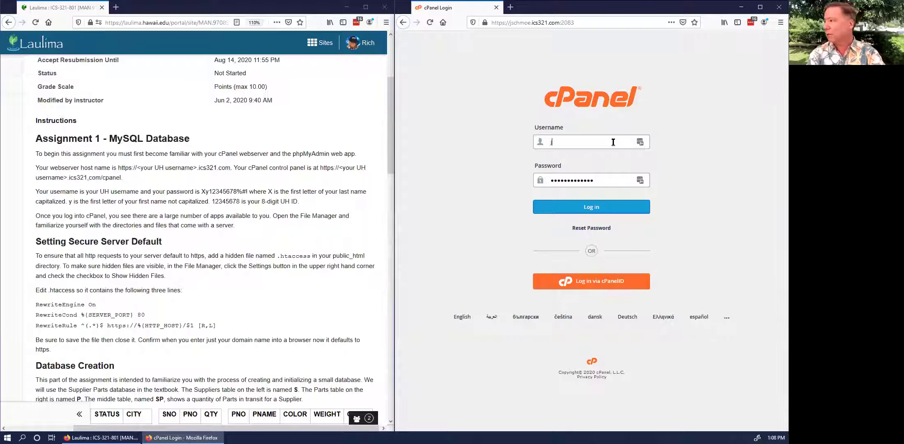
text(schmoe)
key(Tab)
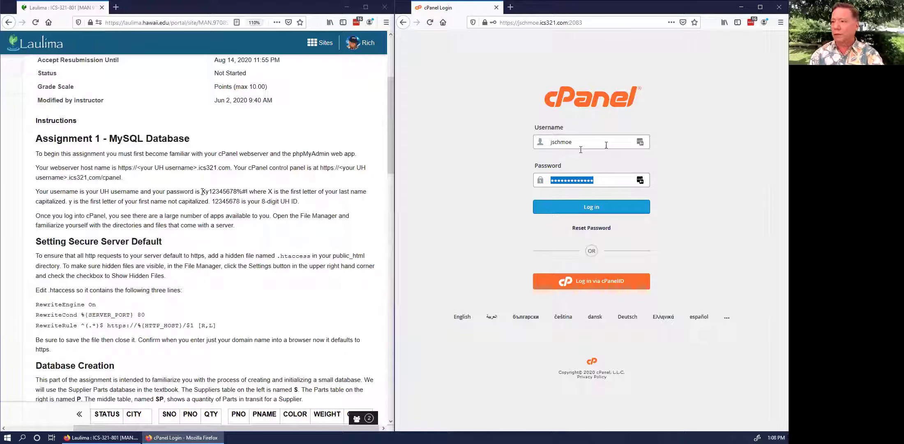
drag(201, 192, 242, 192)
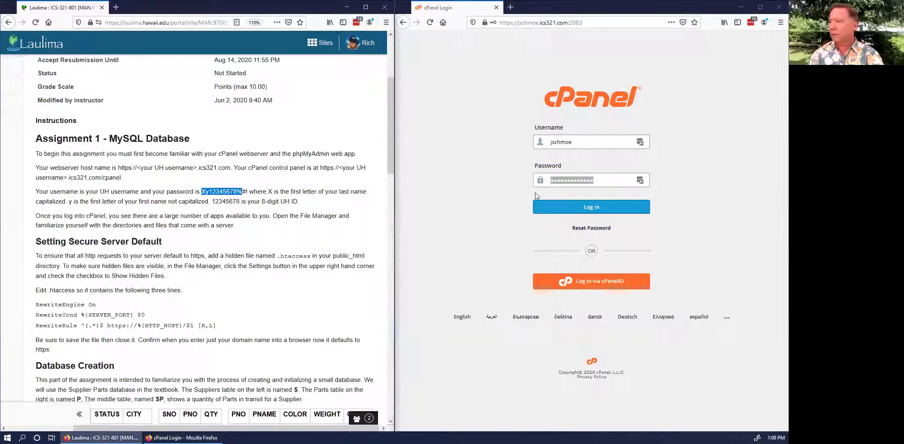
click(602, 180)
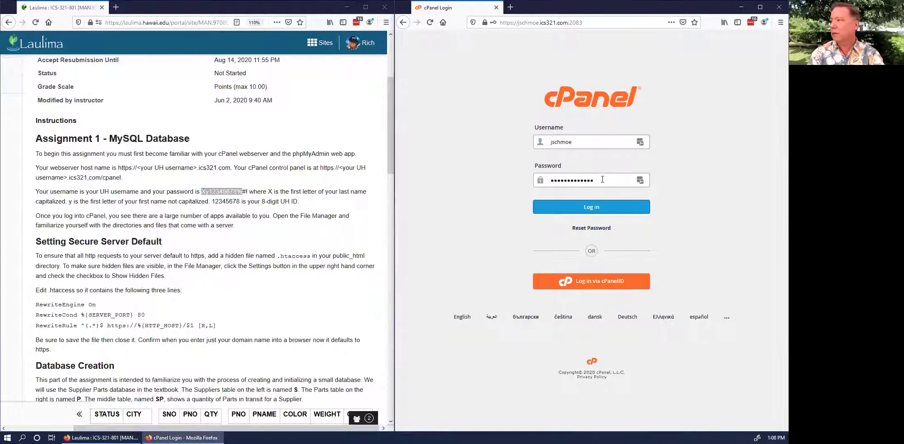
key(ctrl+a)
text(Sj)
key(BackSpace)
key(BackSpace)
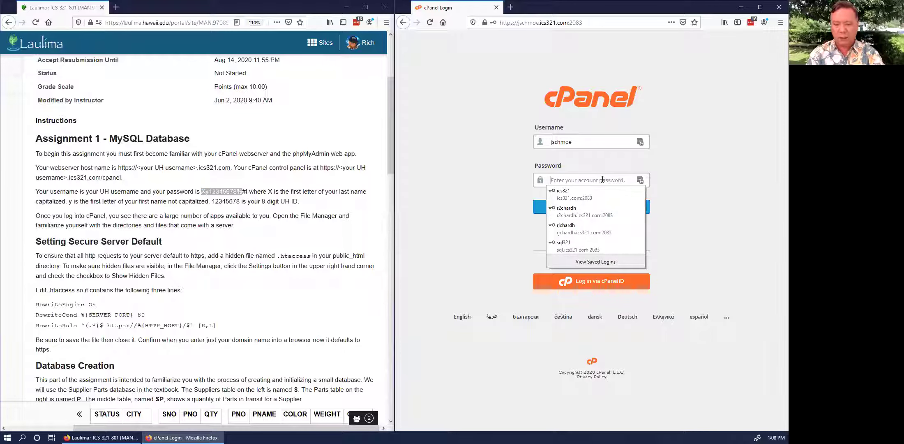
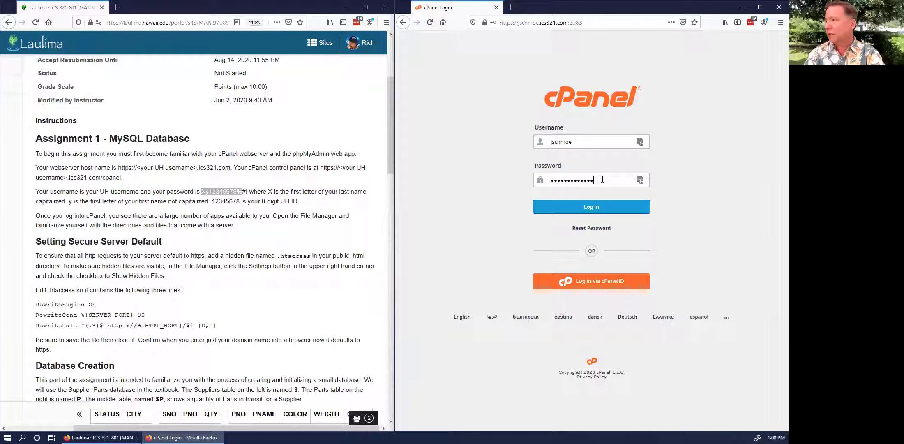
key(Return)
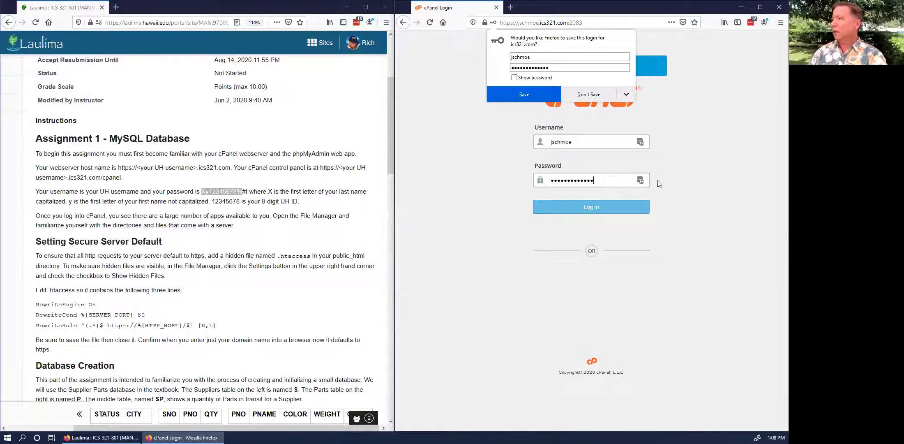
Step: Decline saving the login, then open File Manager into the public_html folder
click(581, 96)
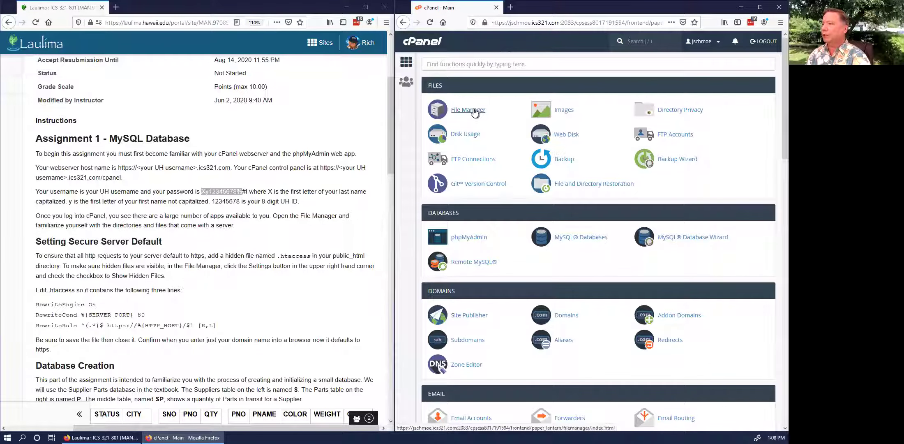
click(475, 110)
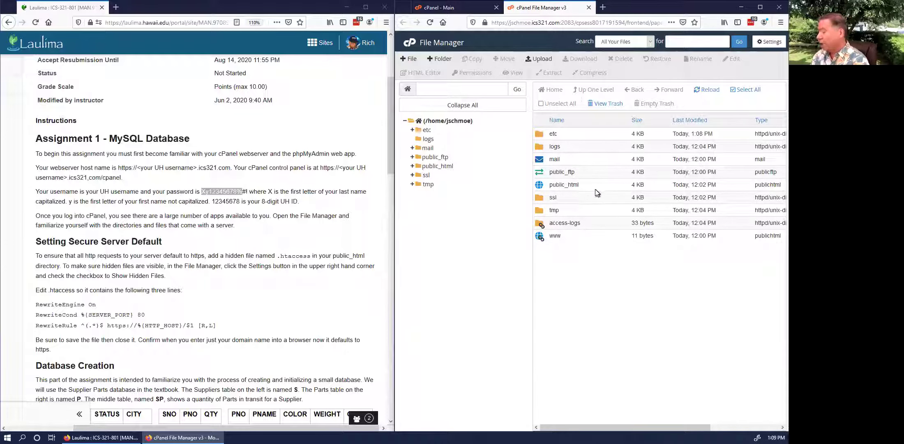
double_click(538, 187)
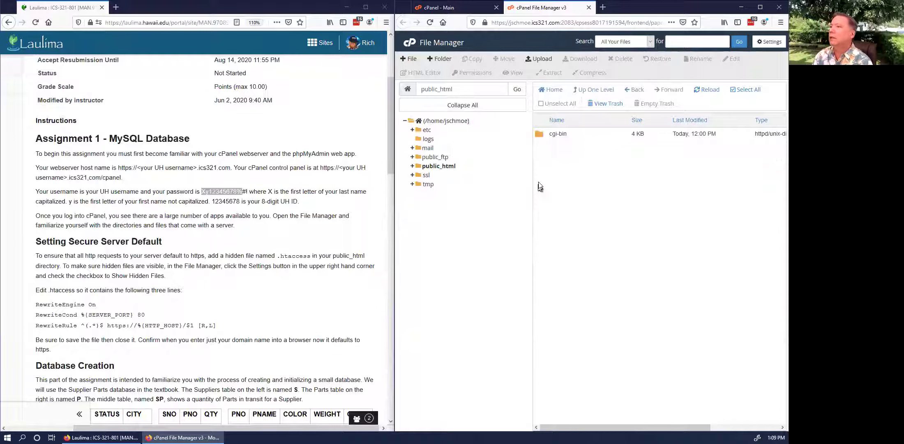
Step: Load the student's ics321.com domain in a third tab, then go back to File Manager
click(602, 7)
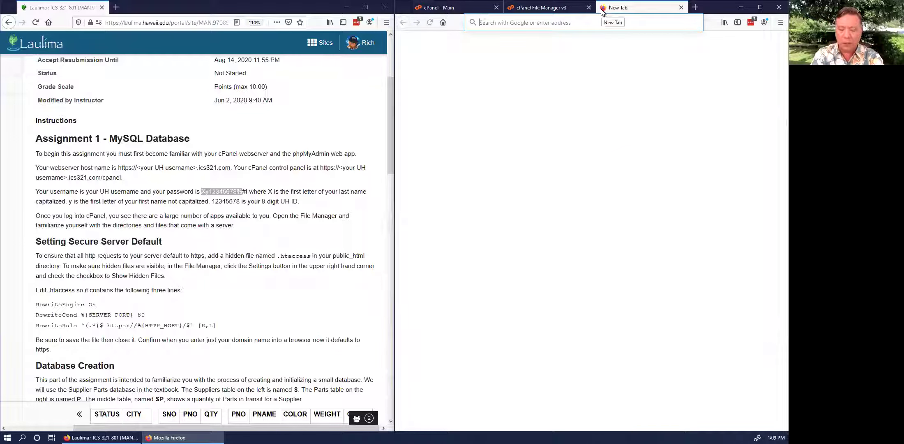
text(js)
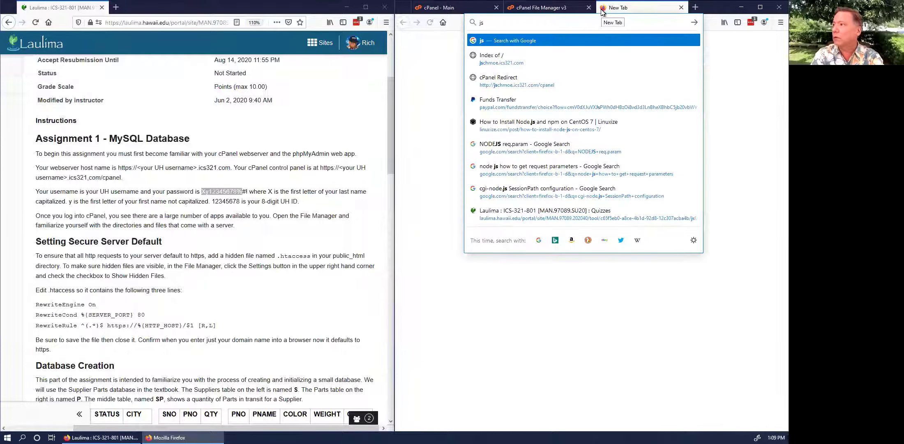
text(chmoe.)
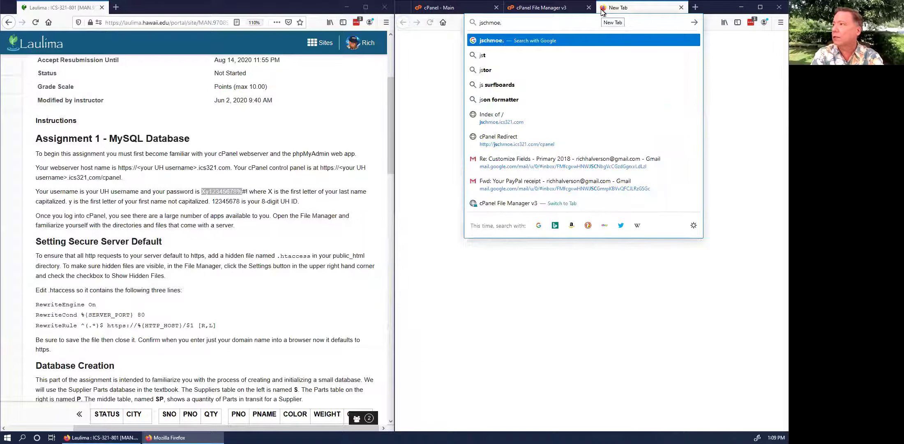
text(ics32)
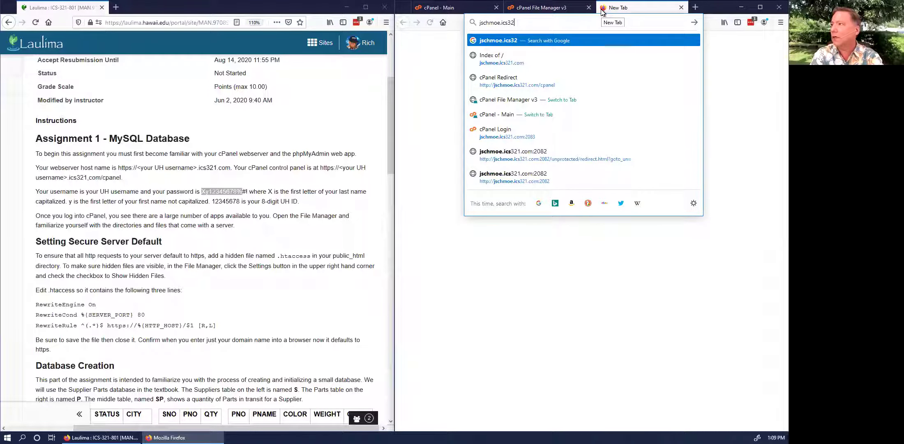
text(1.com)
key(Return)
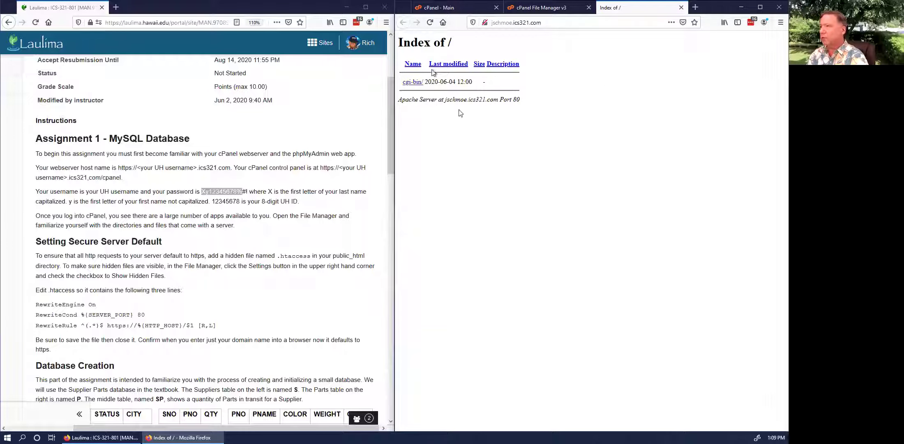
click(523, 8)
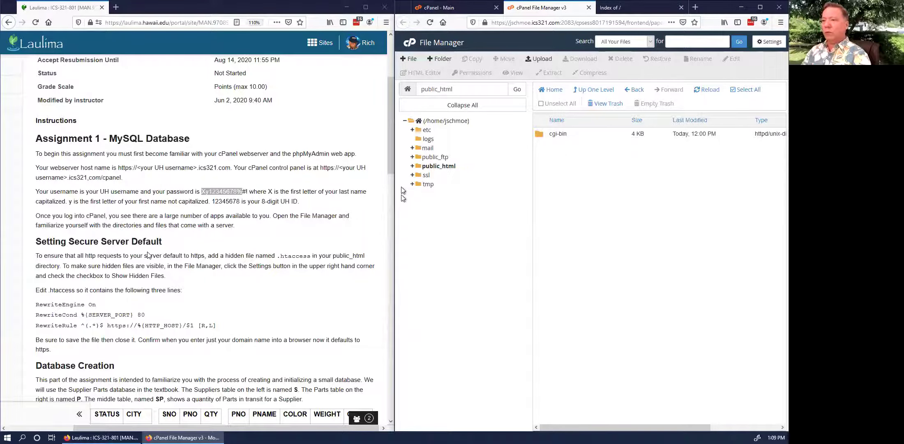
click(139, 259)
scroll(133, 175, down, 2)
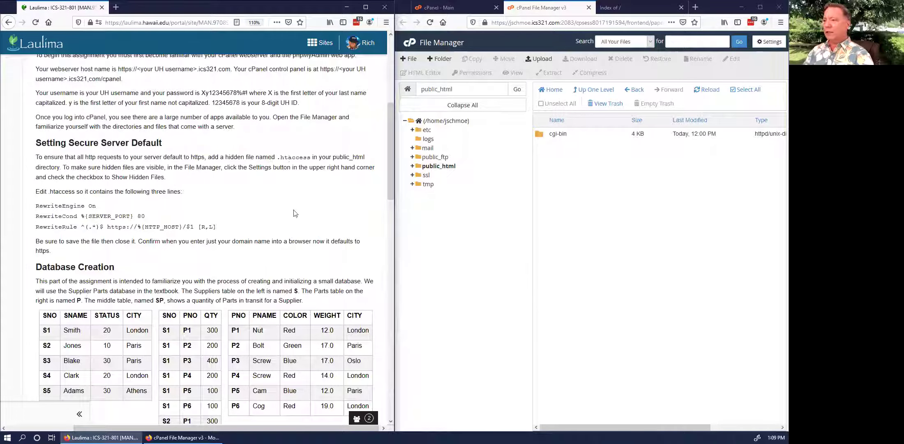
double_click(296, 157)
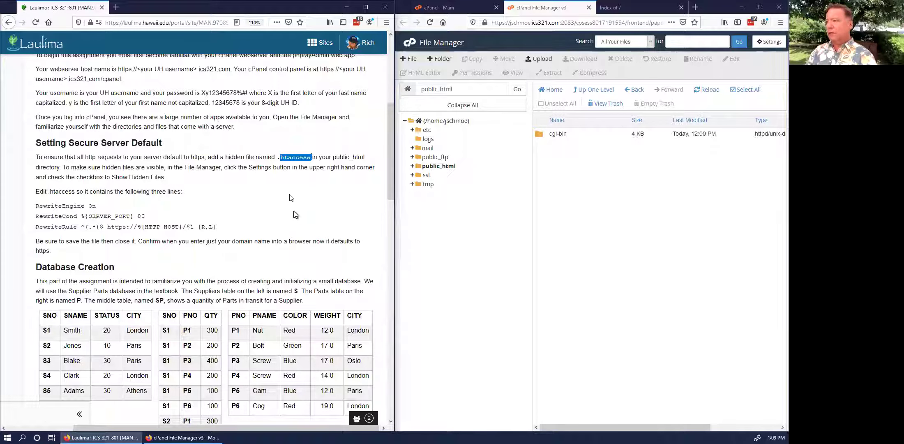
click(295, 214)
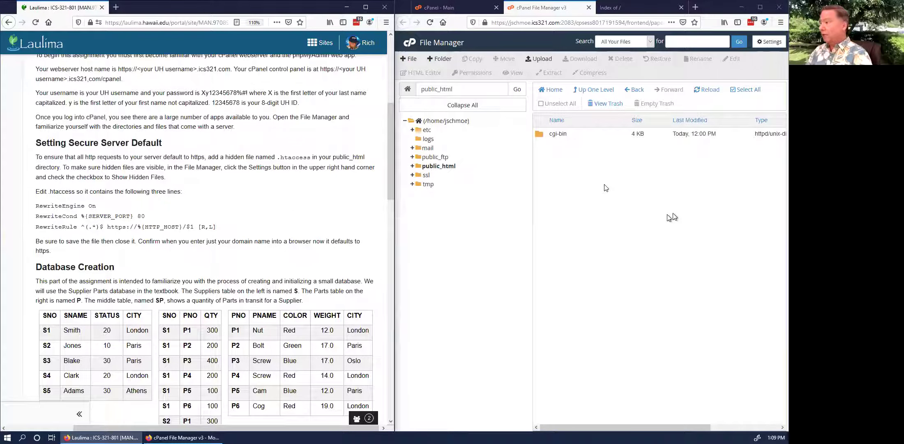
click(589, 180)
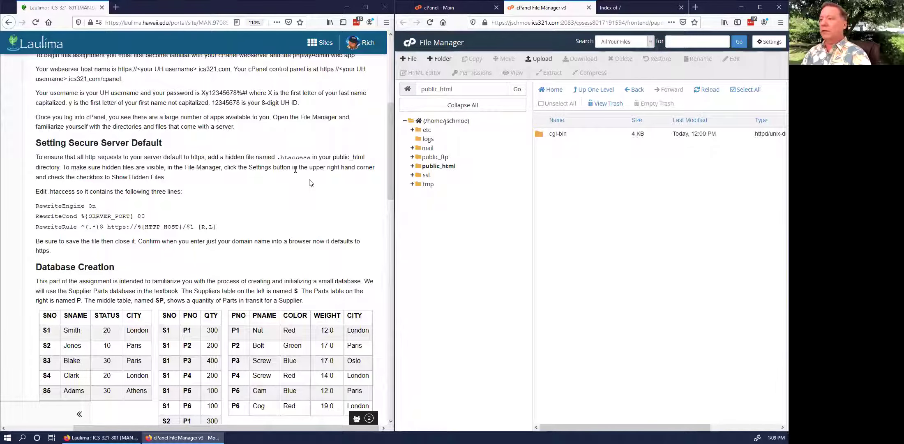
click(291, 155)
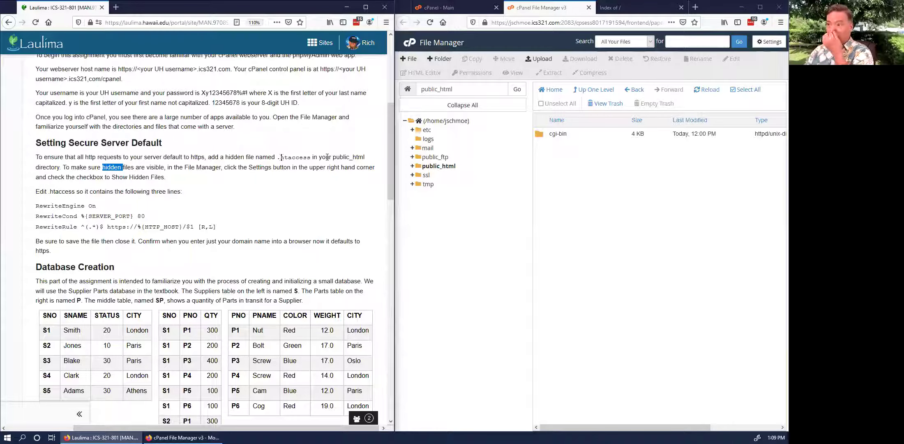
double_click(278, 157)
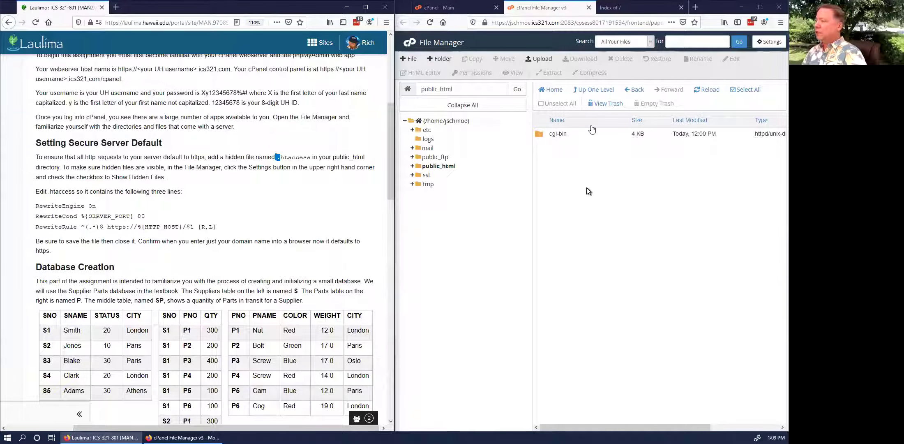
click(591, 172)
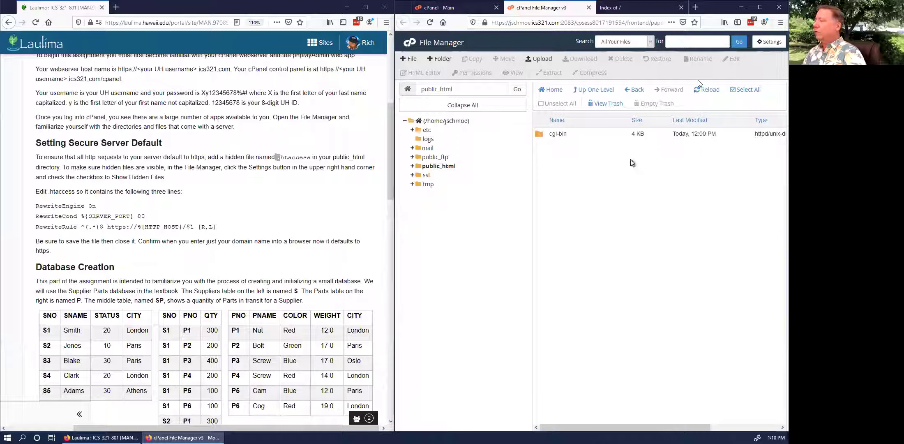
Step: Enable Show Hidden Files (dotfiles) in File Manager Settings and save the preference
click(767, 43)
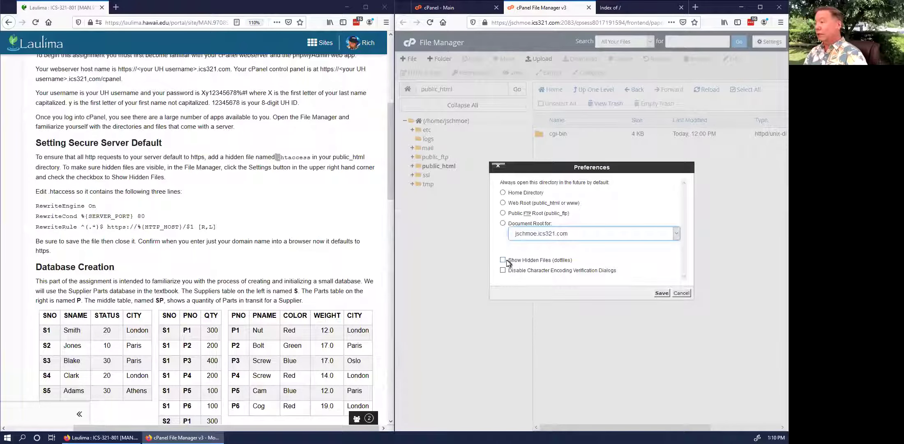
click(503, 260)
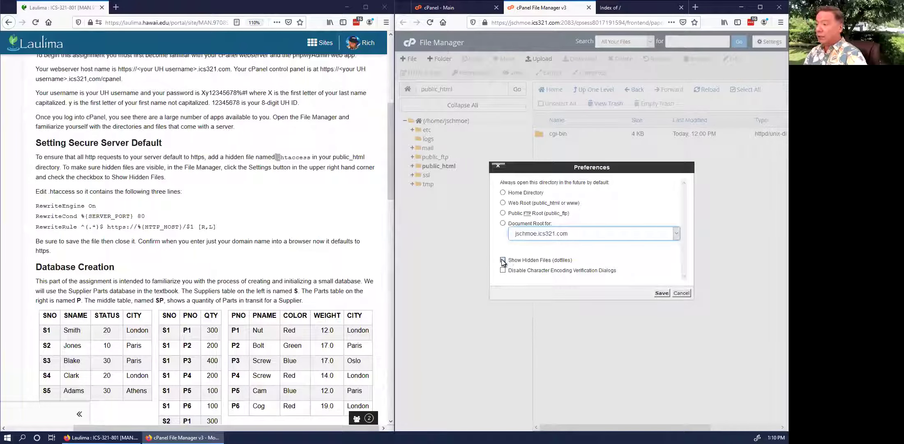
click(660, 293)
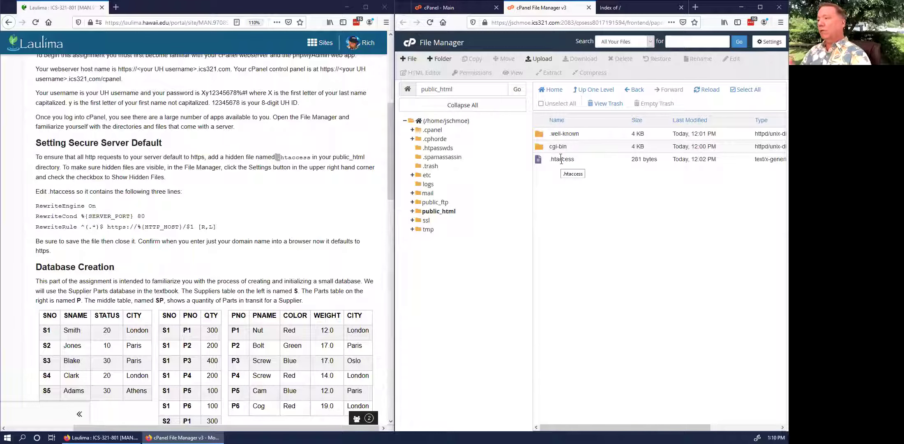
click(410, 58)
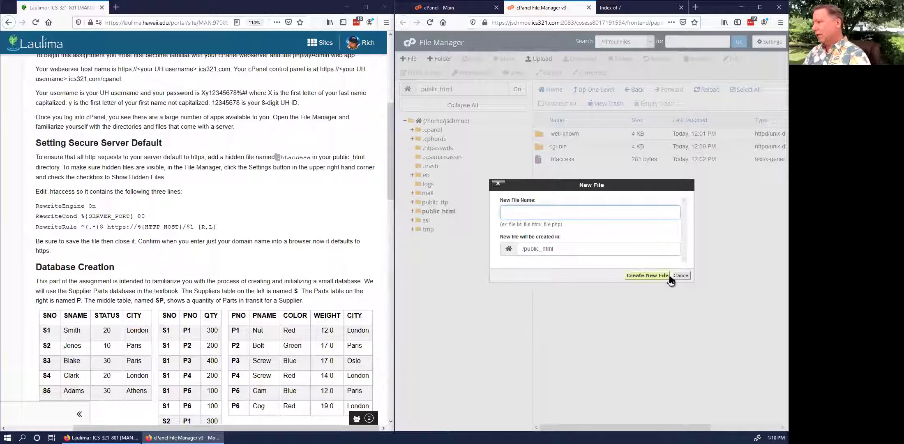
key(Escape)
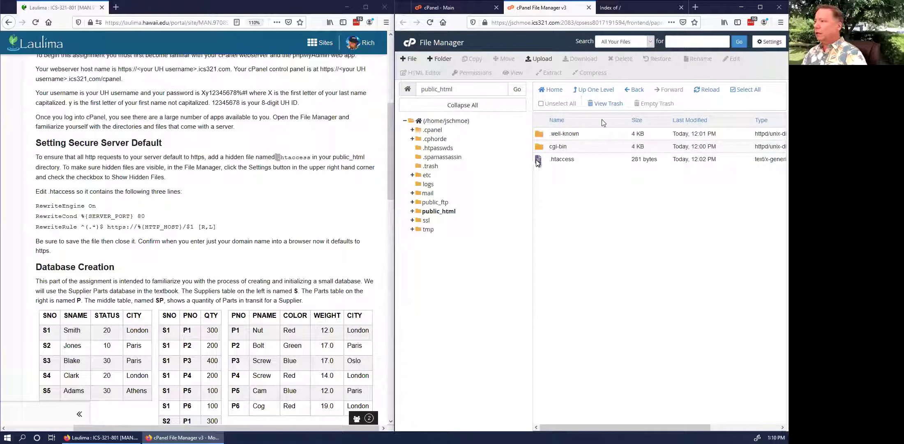
Step: Open .htaccess in the editor and examine its ea-php72 AddHandler block
click(536, 159)
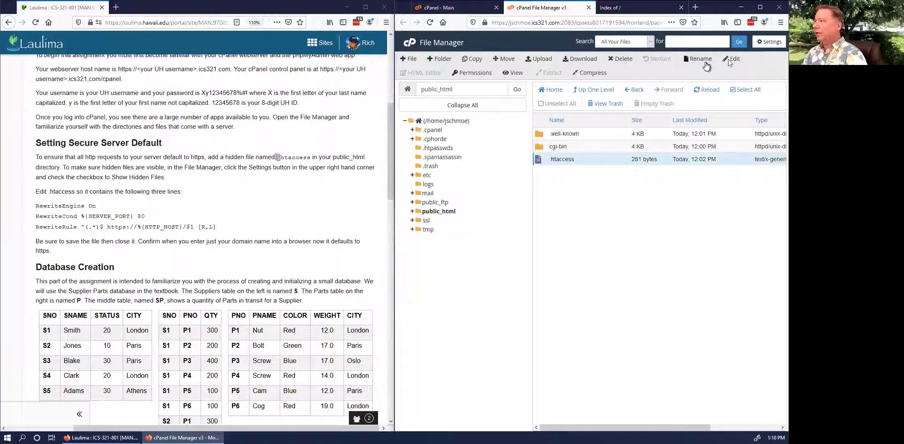
click(730, 59)
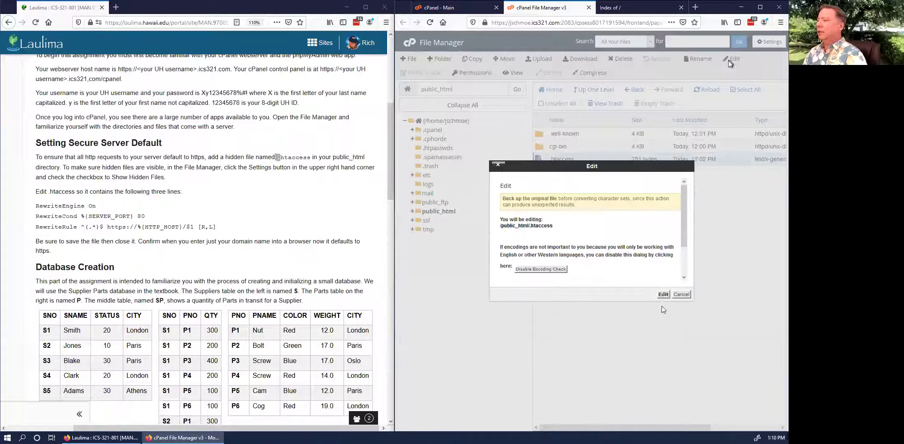
click(663, 294)
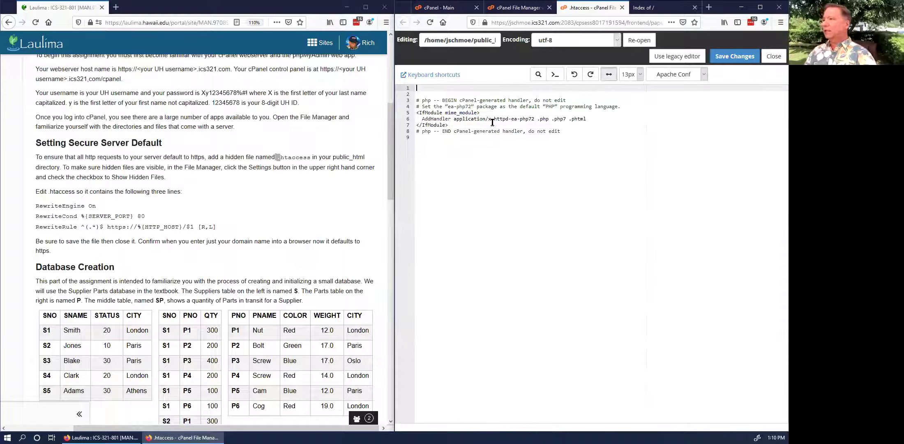
click(452, 125)
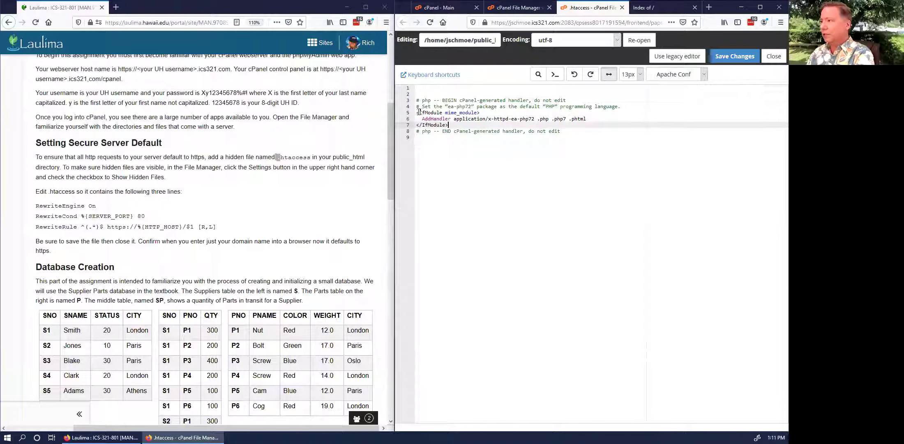
click(418, 112)
click(474, 130)
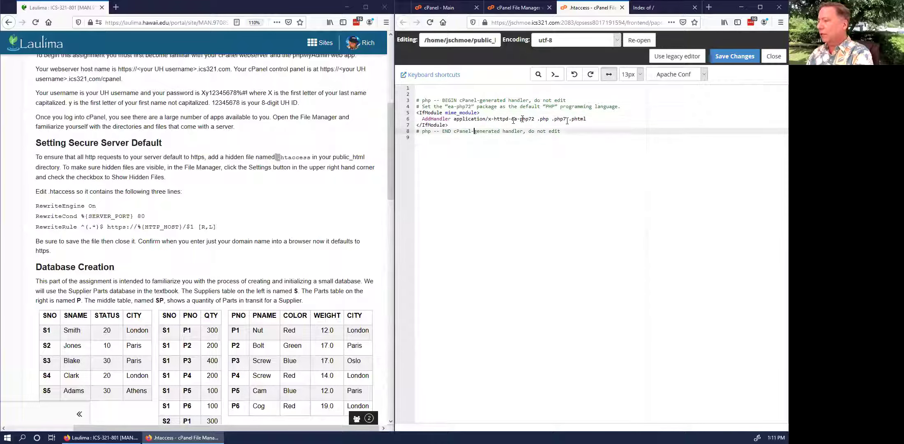
double_click(527, 119)
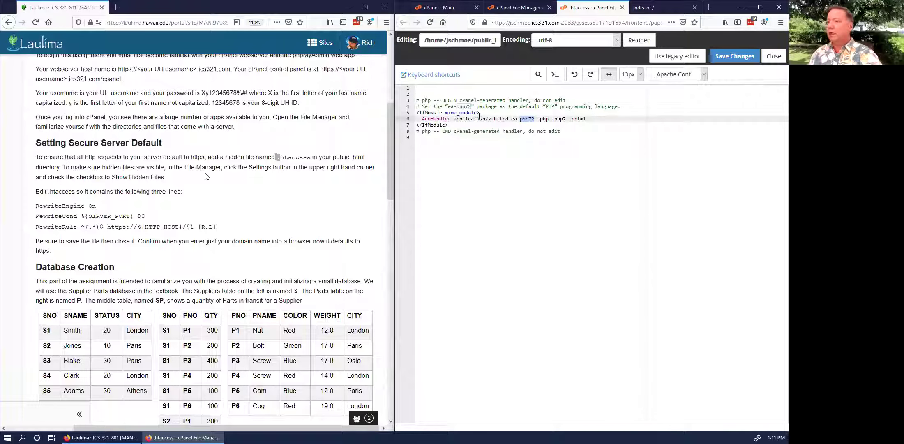
Step: Select the three Rewrite lines in the Laulima assignment instructions
click(84, 208)
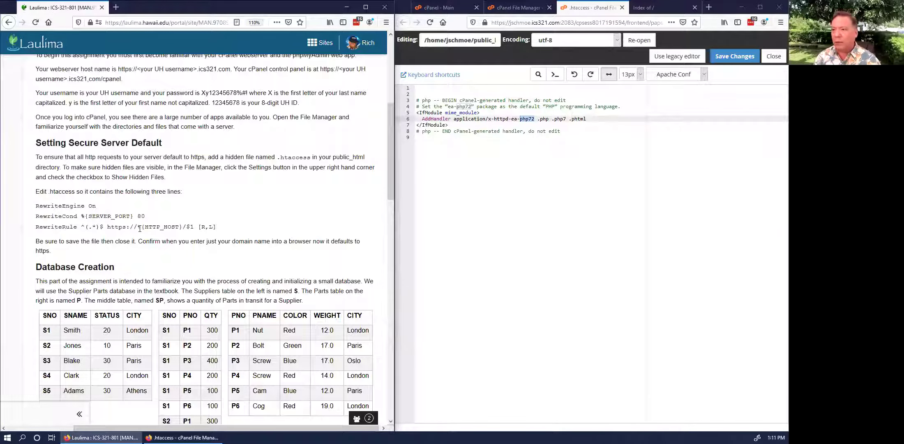
drag(147, 241, 141, 228)
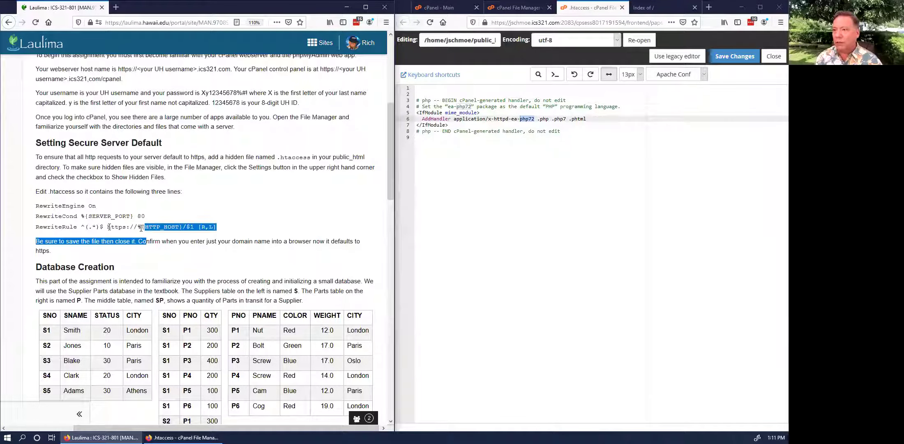
click(141, 228)
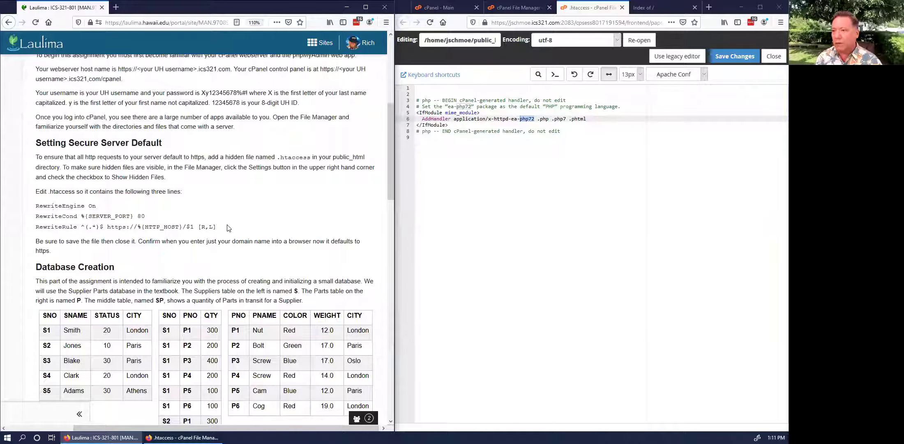
drag(228, 228, 140, 214)
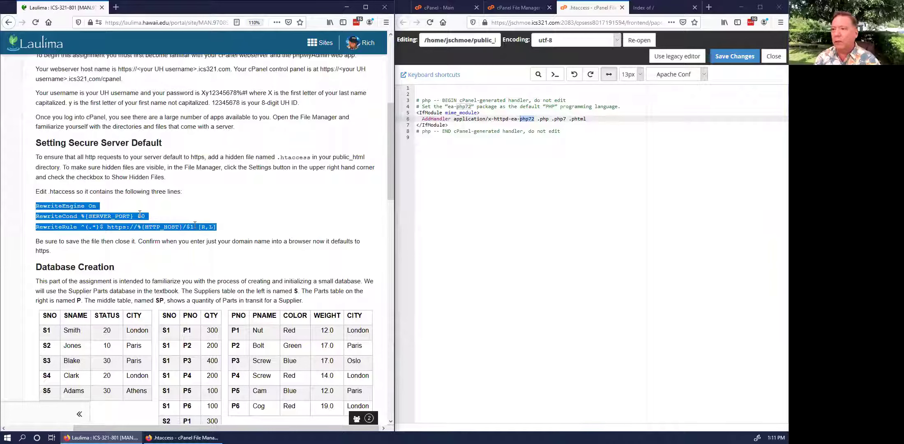
Step: Copy the three Rewrite lines and paste them at line 1 of .htaccess
right_click(140, 216)
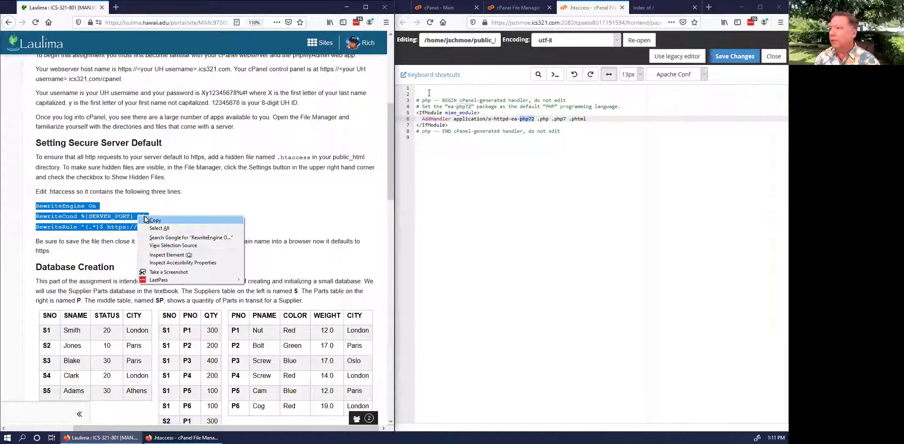
click(152, 220)
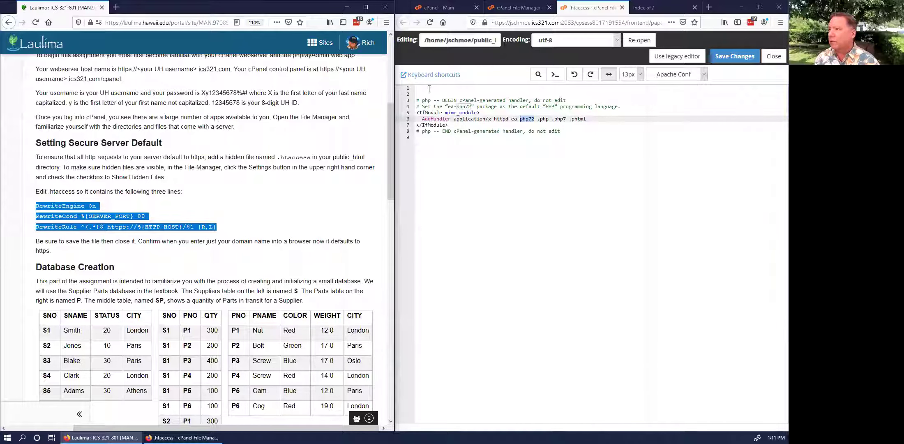
click(429, 89)
right_click(433, 95)
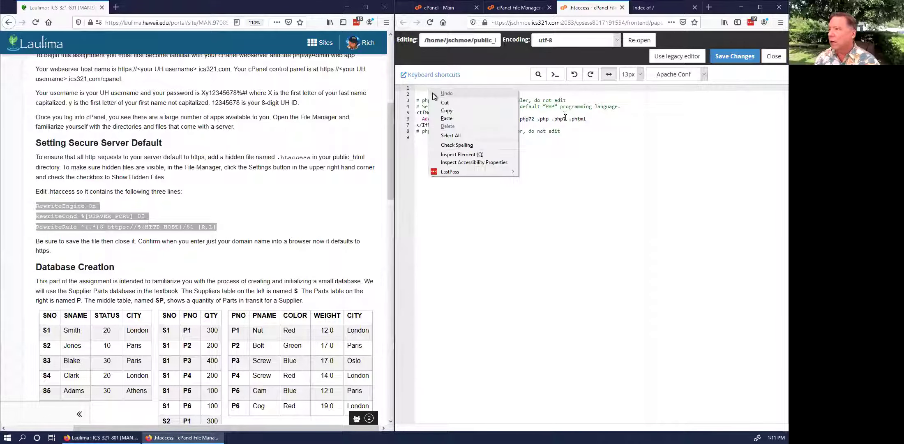
key(Escape)
key(ctrl+v)
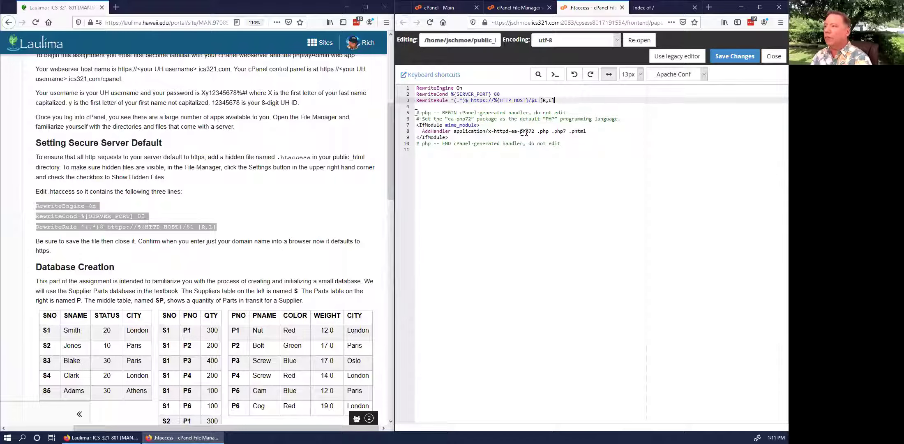
Step: Point out the handler block on lines 5–10 and the new Rewrite lines, then save .htaccess
drag(416, 112, 639, 164)
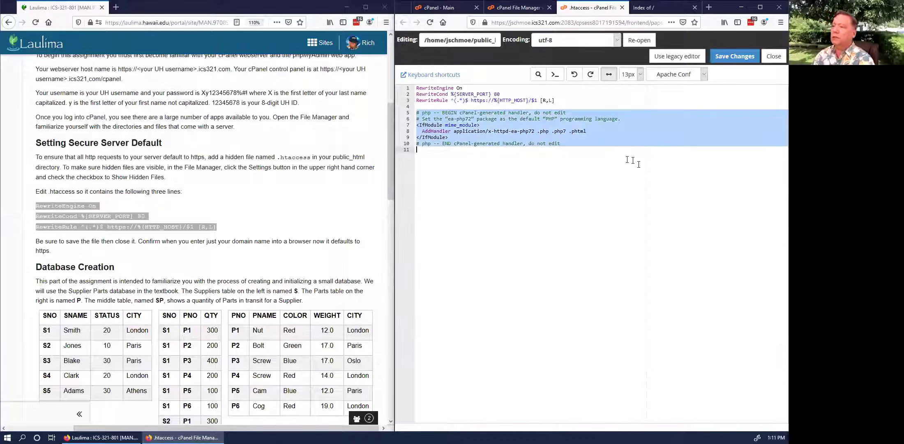
click(638, 164)
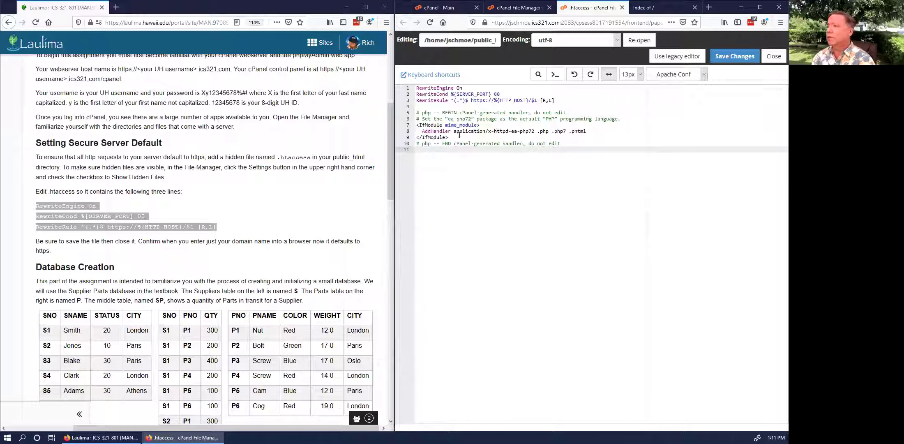
click(417, 113)
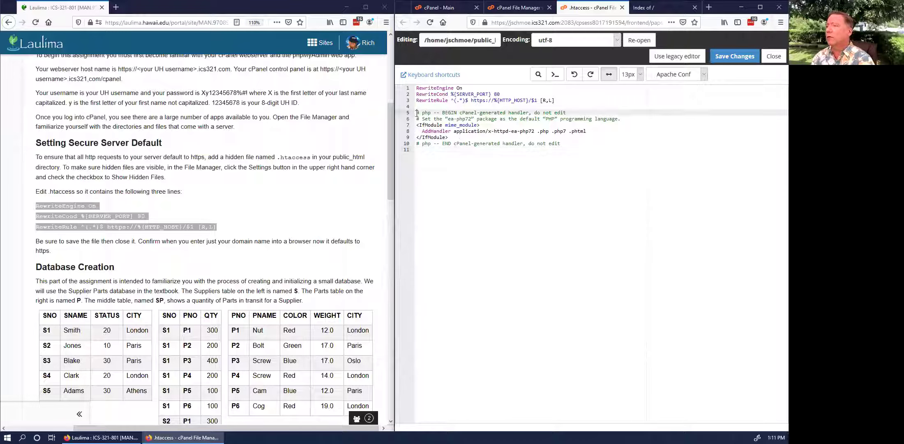
drag(417, 113, 494, 153)
click(493, 151)
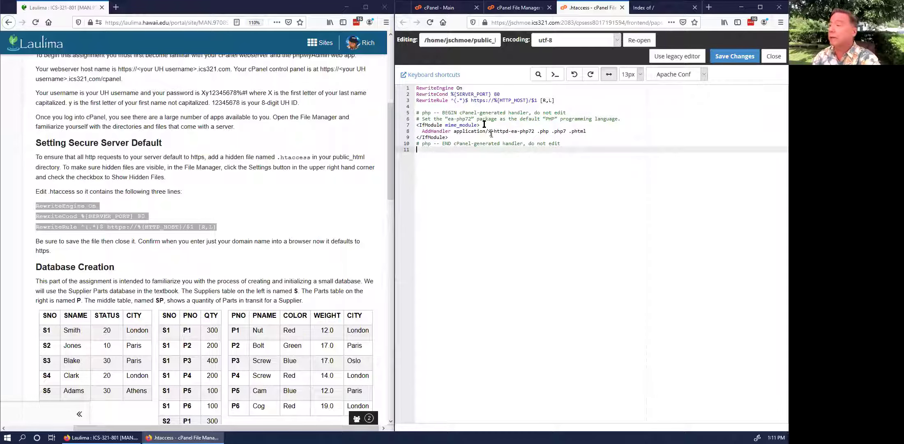
key(Up)
key(Up)
key(Up)
key(Up)
key(Up)
key(Up)
drag(417, 88, 575, 100)
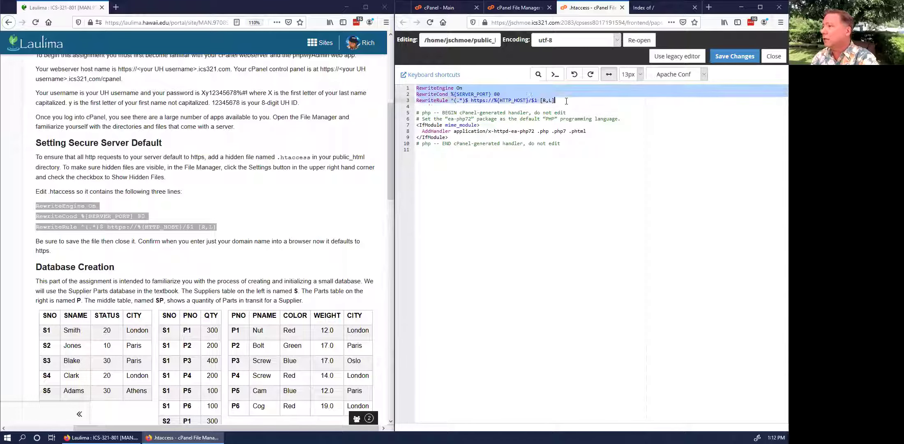
click(715, 103)
click(731, 58)
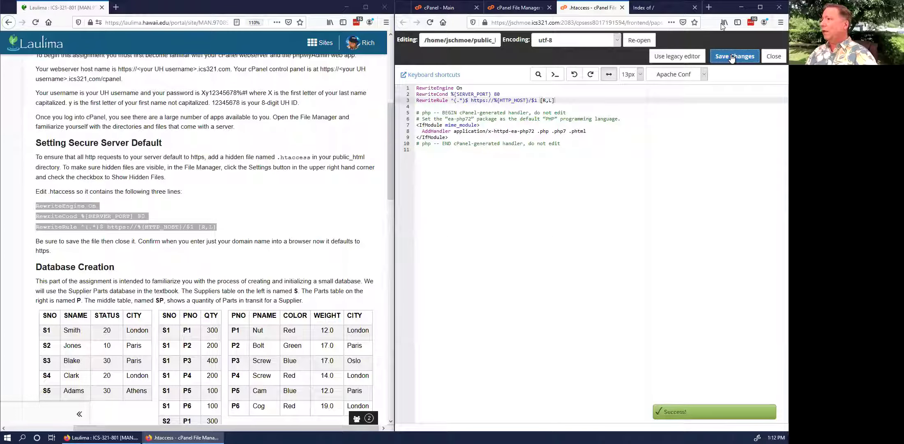
click(657, 8)
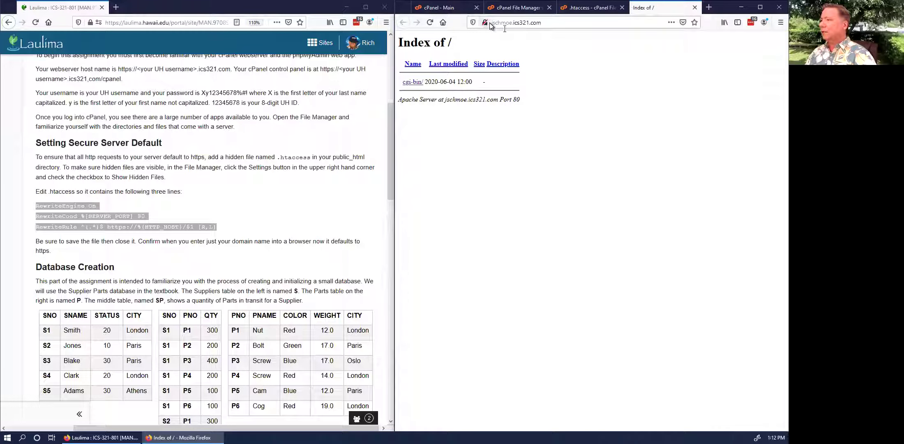
Step: Reload the site listing and check its connection security information
click(430, 23)
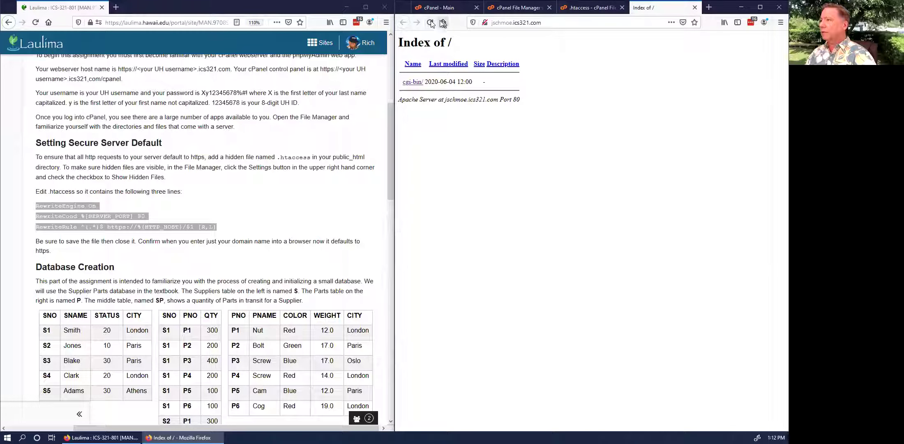
click(485, 23)
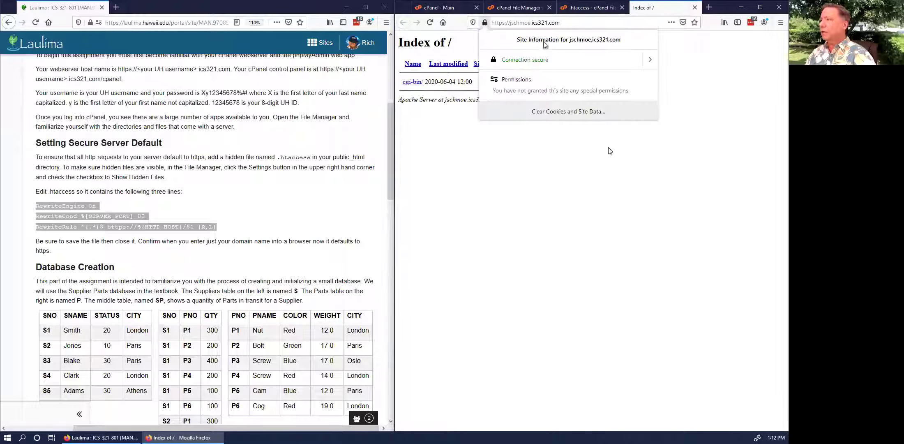
key(Escape)
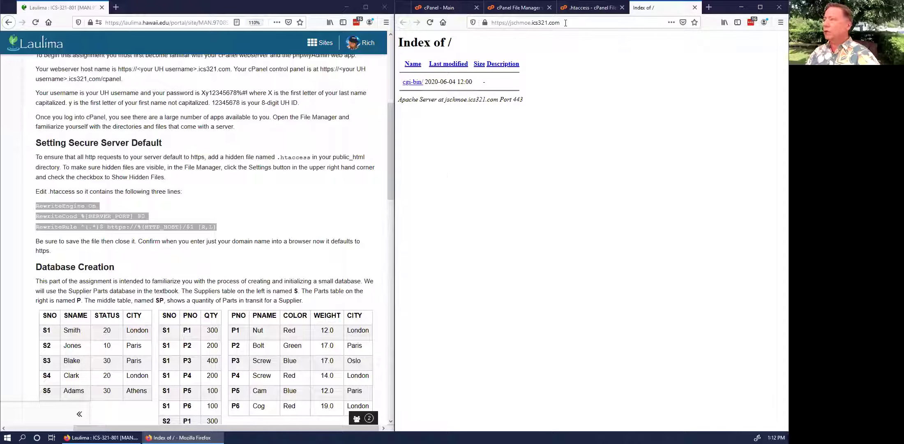
Step: Visit cnn.com, then re-enter the bare student domain to confirm it redirects to https
click(566, 23)
text(c)
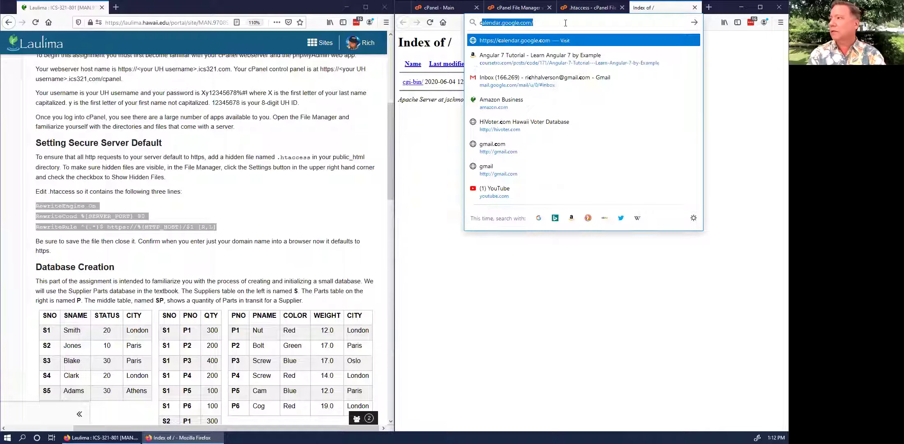
text(nn.com)
key(Return)
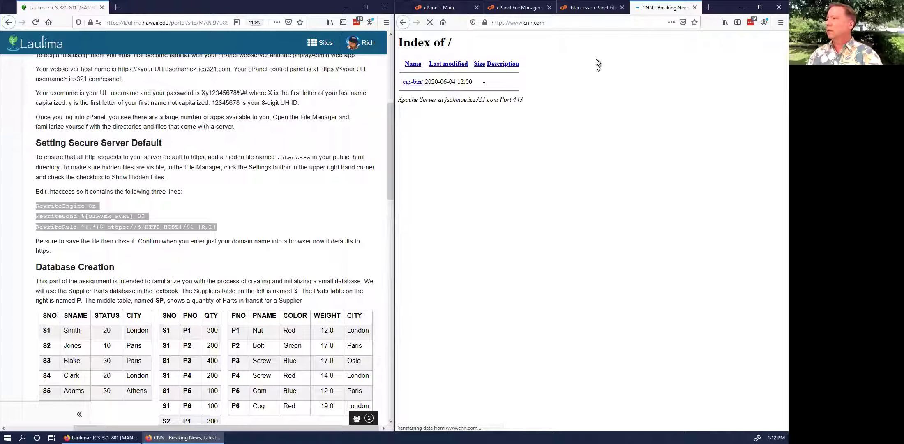
click(571, 21)
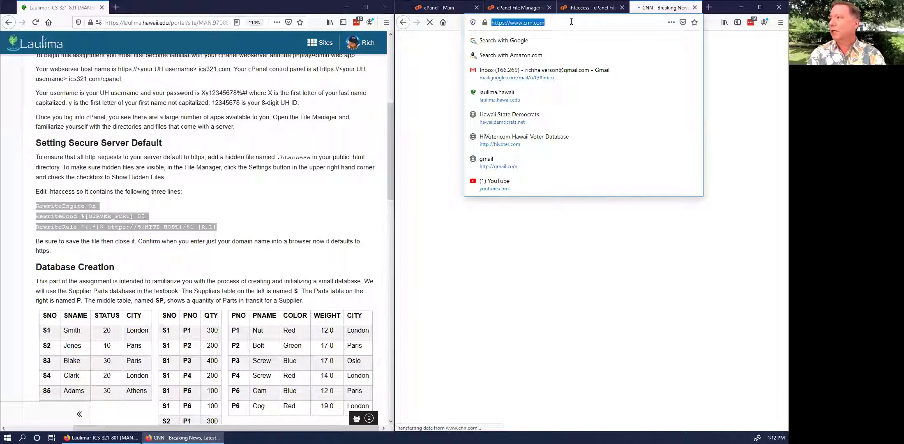
text(jsch)
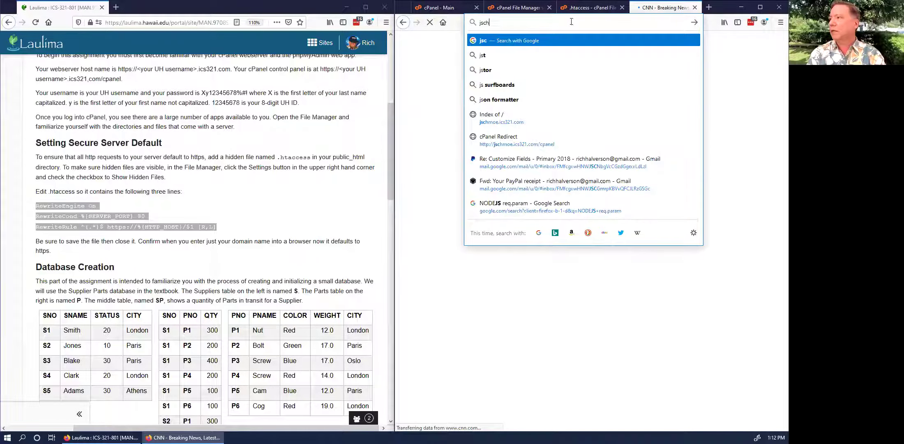
text(moe.ic)
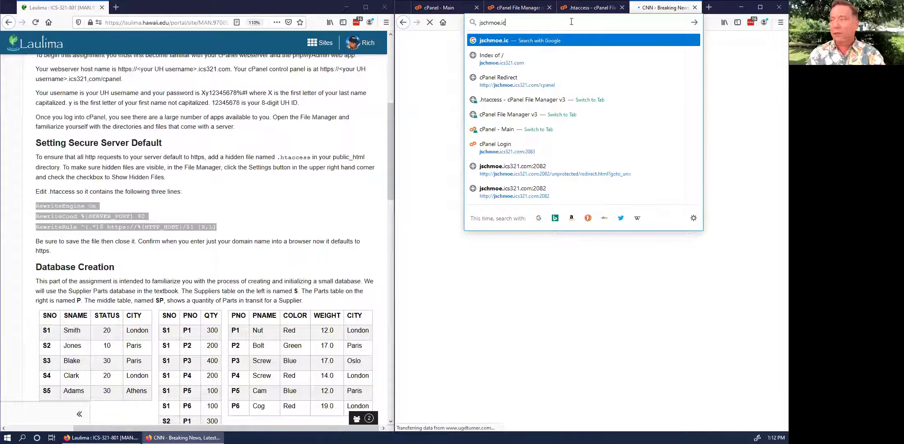
text(s321.)
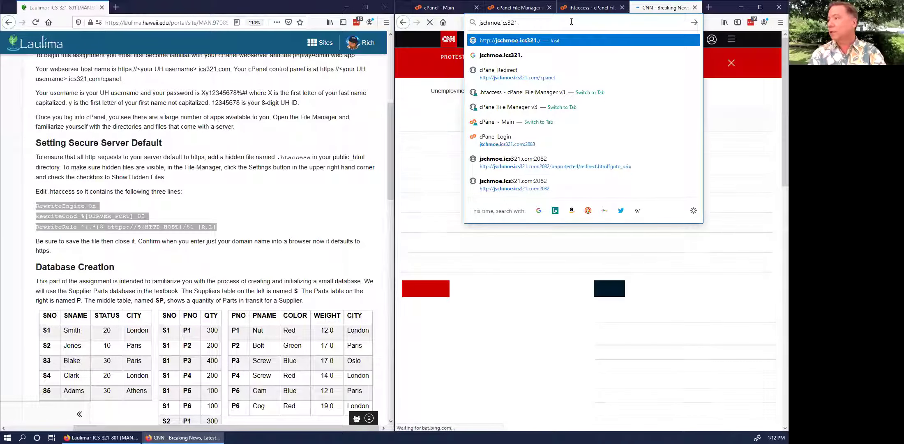
text(com)
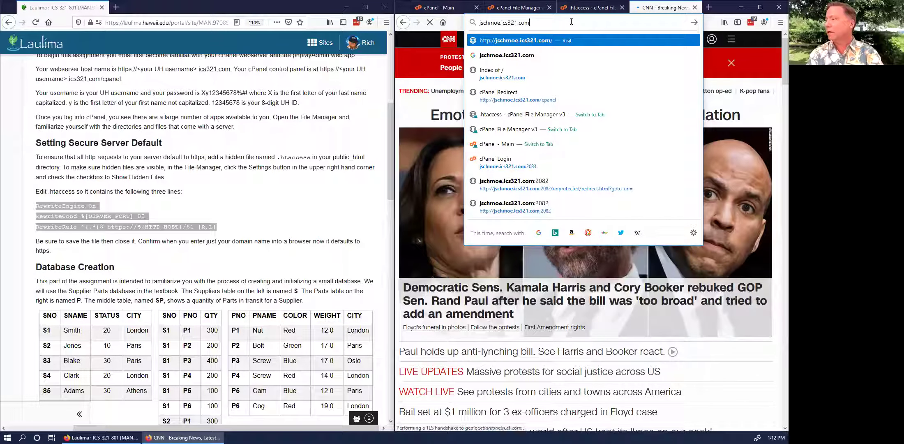
key(Return)
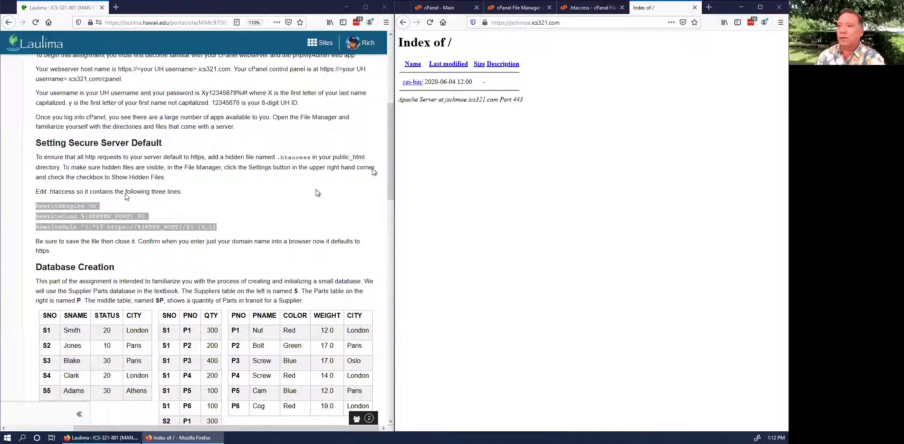
click(74, 165)
scroll(74, 164, down, 3)
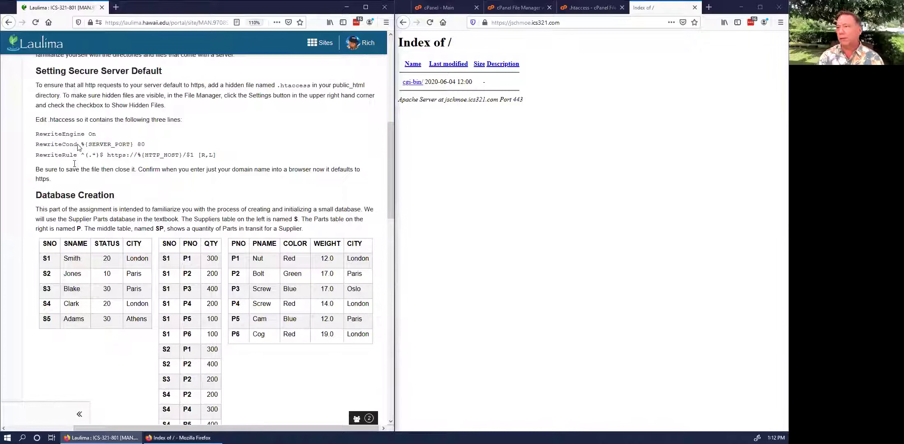
scroll(91, 135, up, 1)
scroll(94, 136, down, 4)
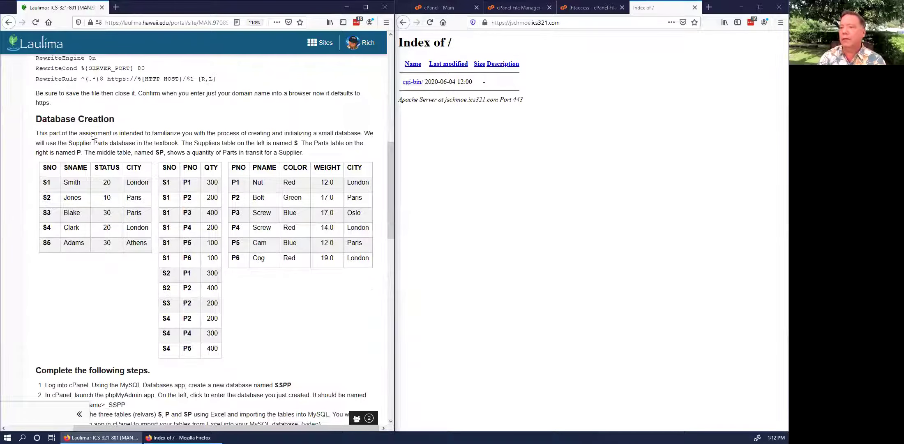
scroll(171, 181, up, 2)
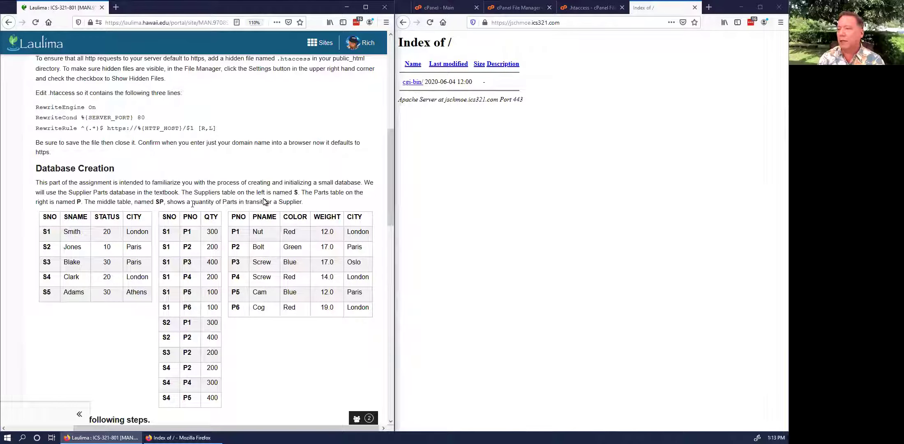
scroll(264, 201, down, 1)
scroll(44, 169, down, 1)
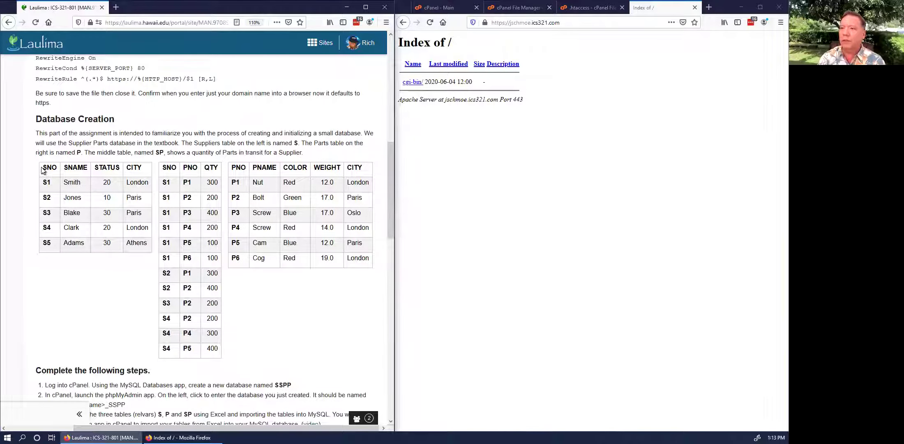
drag(129, 228, 338, 243)
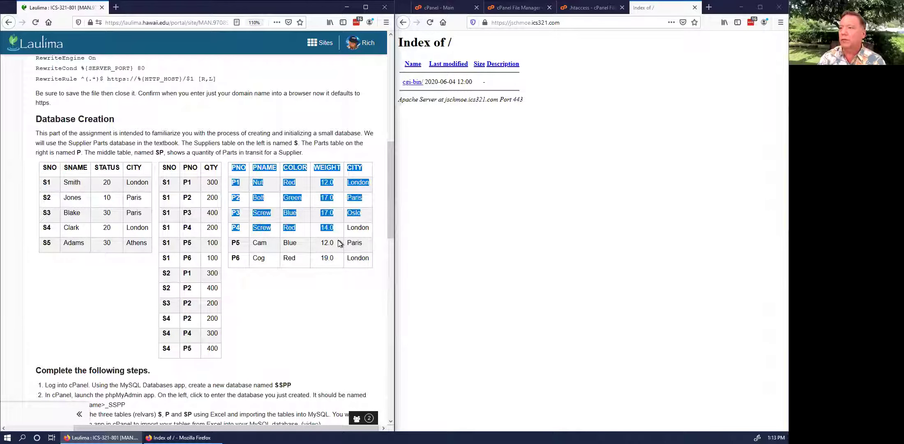
drag(164, 166, 236, 301)
click(99, 237)
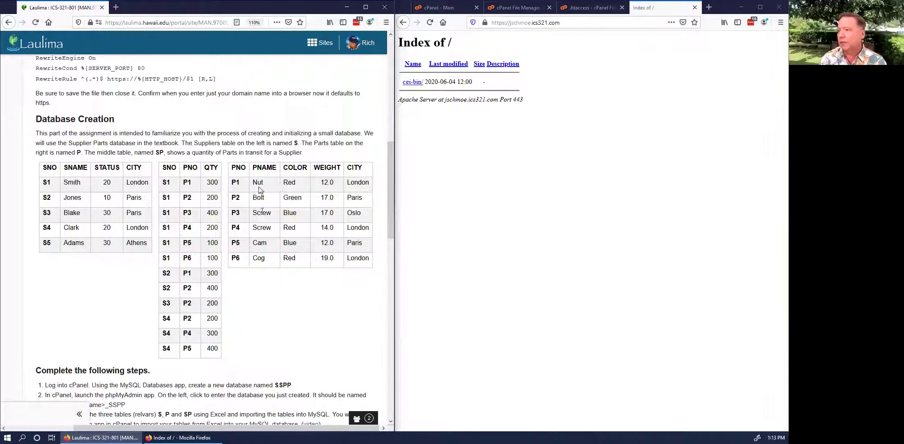
double_click(235, 182)
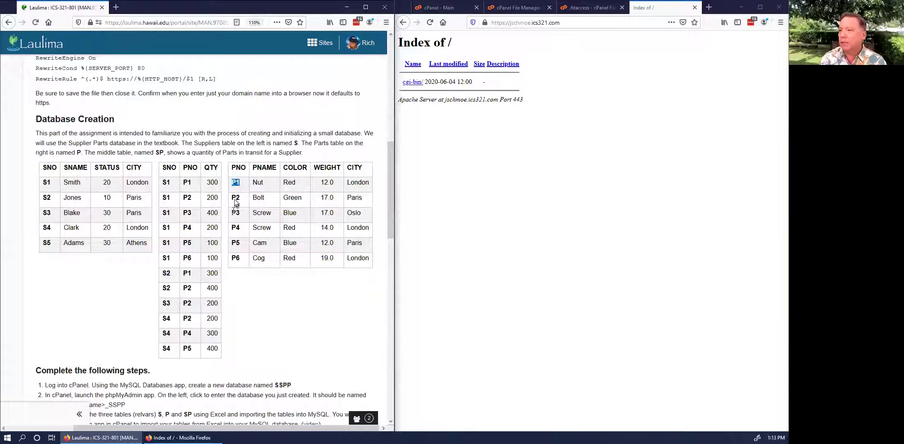
click(236, 204)
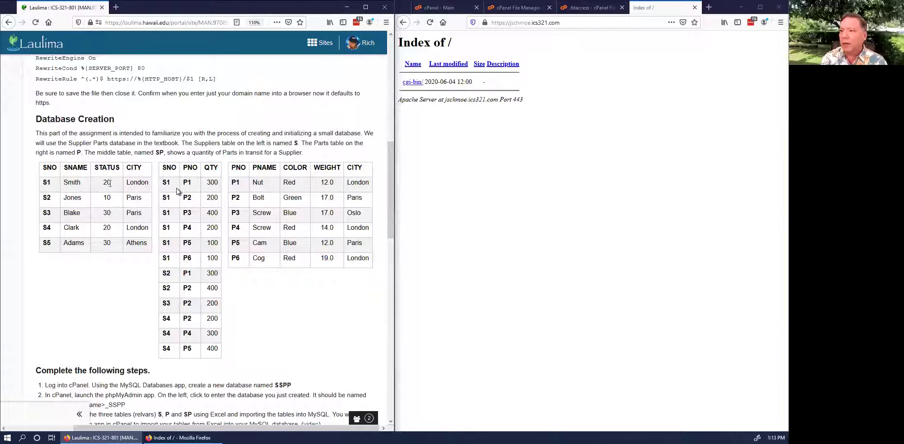
double_click(166, 182)
double_click(46, 182)
double_click(185, 183)
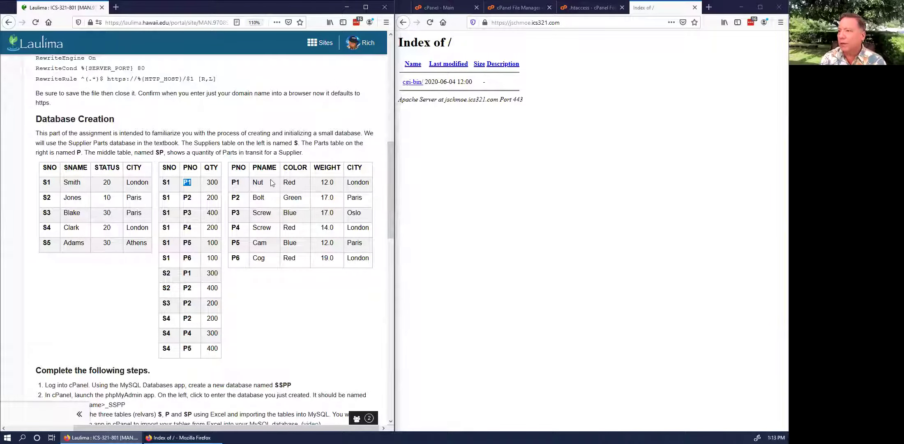
click(271, 181)
double_click(289, 182)
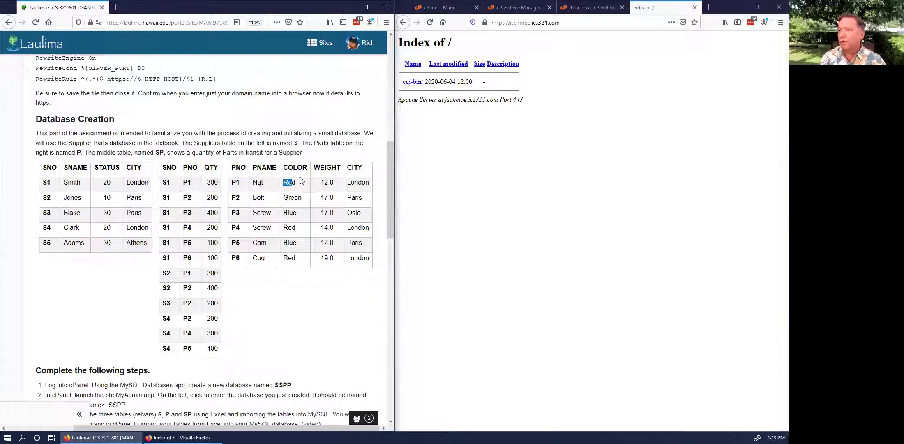
click(328, 181)
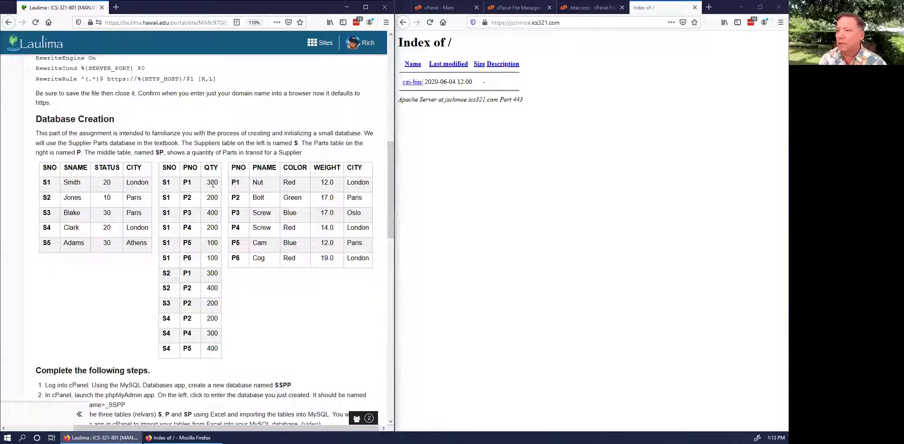
double_click(214, 182)
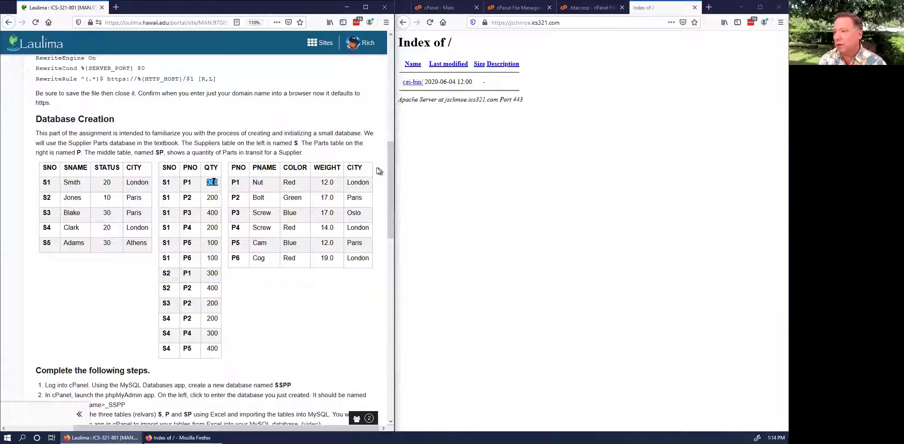
click(214, 180)
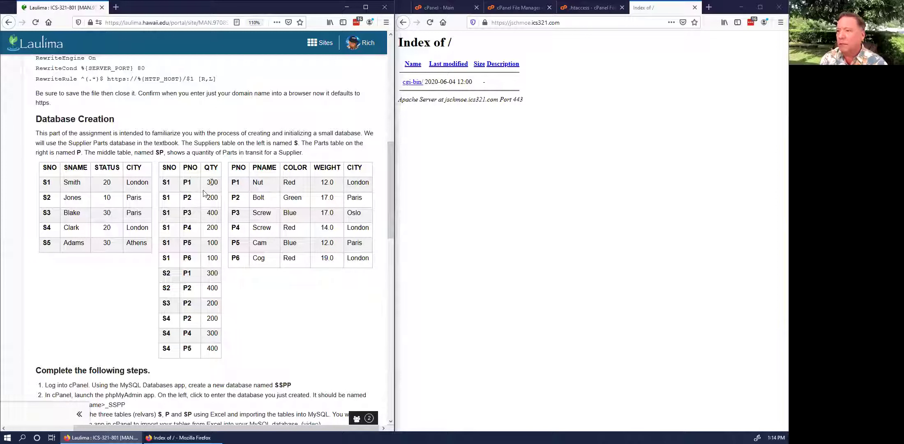
scroll(203, 191, down, 3)
scroll(204, 191, down, 1)
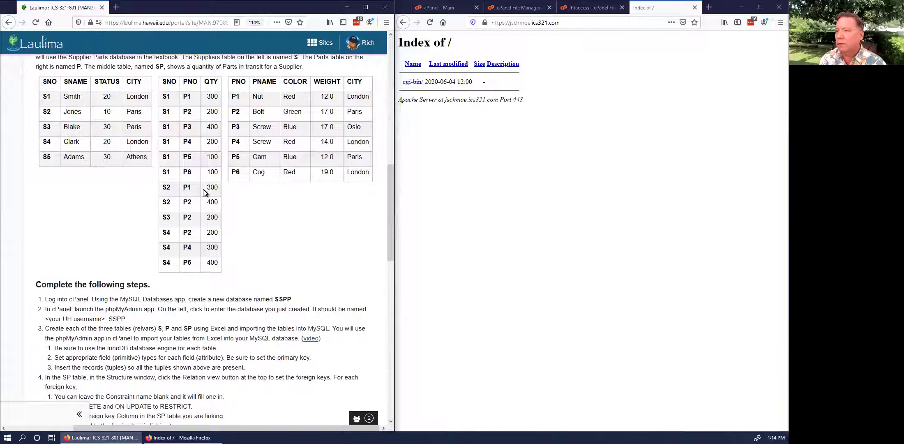
scroll(204, 192, up, 1)
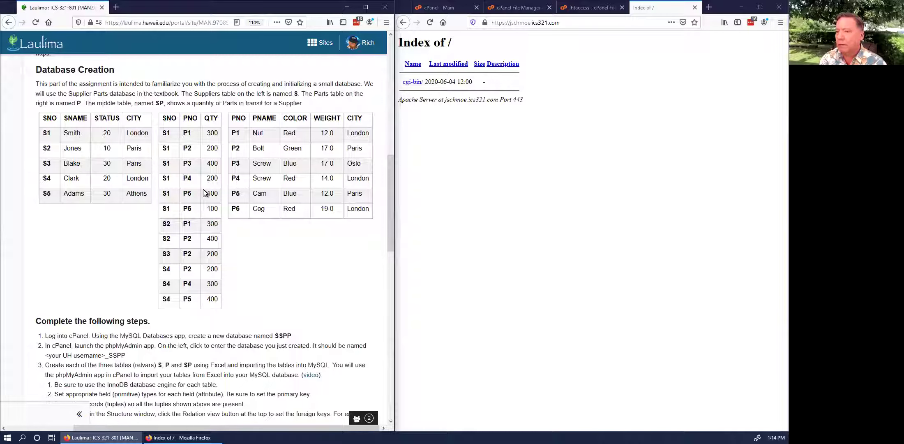
scroll(205, 193, down, 2)
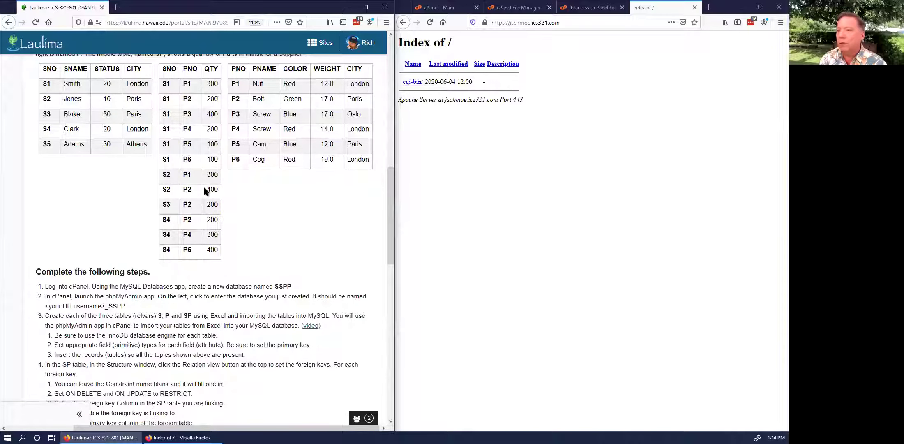
scroll(205, 191, down, 3)
scroll(206, 191, down, 1)
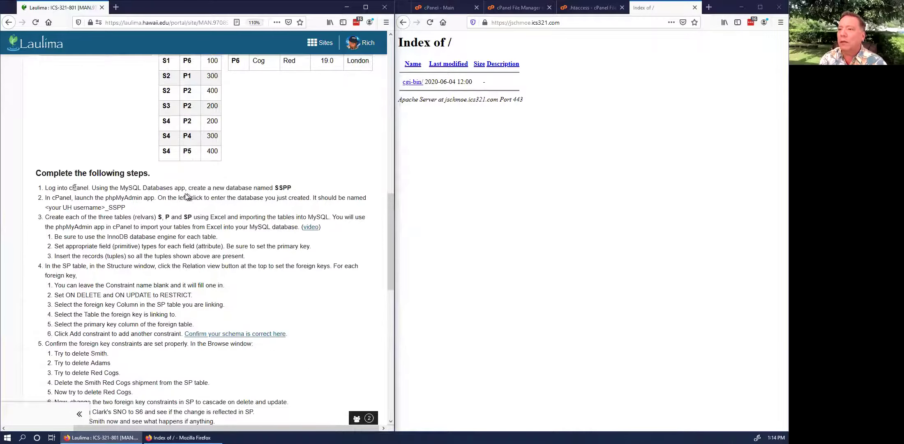
double_click(78, 187)
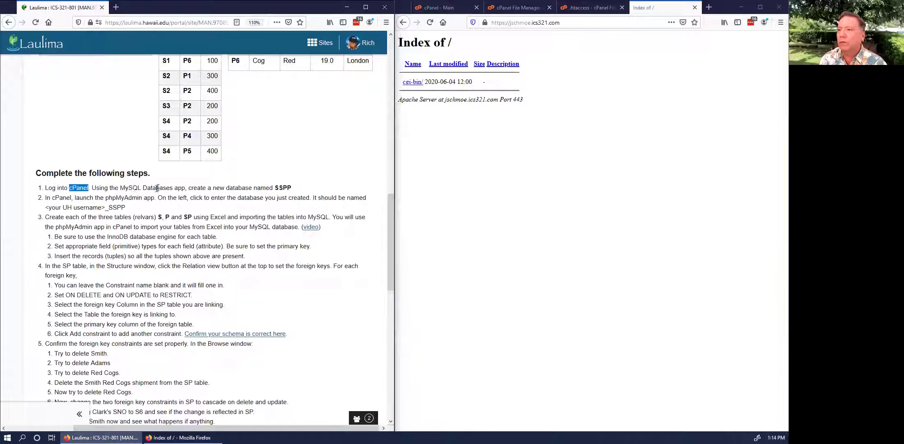
drag(132, 188, 141, 188)
drag(141, 188, 292, 188)
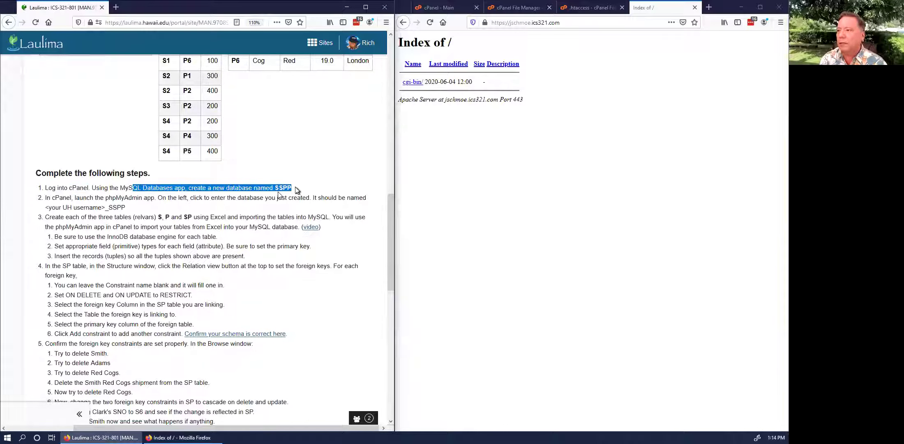
double_click(278, 188)
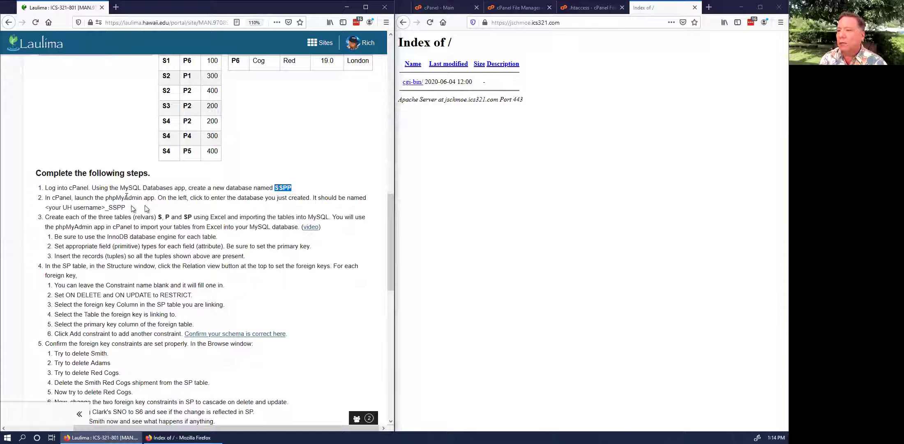
click(251, 198)
double_click(123, 197)
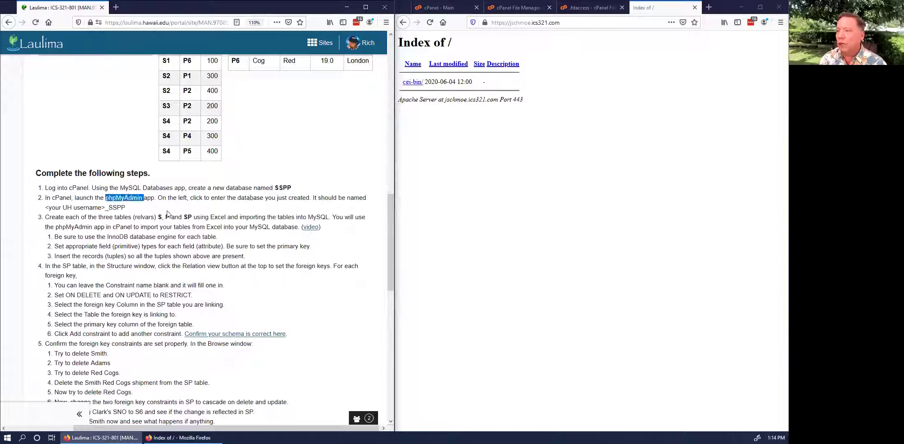
double_click(116, 207)
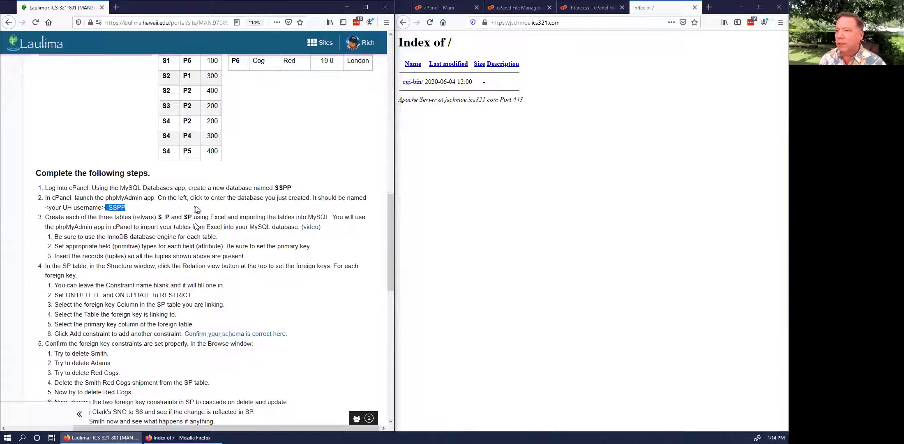
double_click(166, 216)
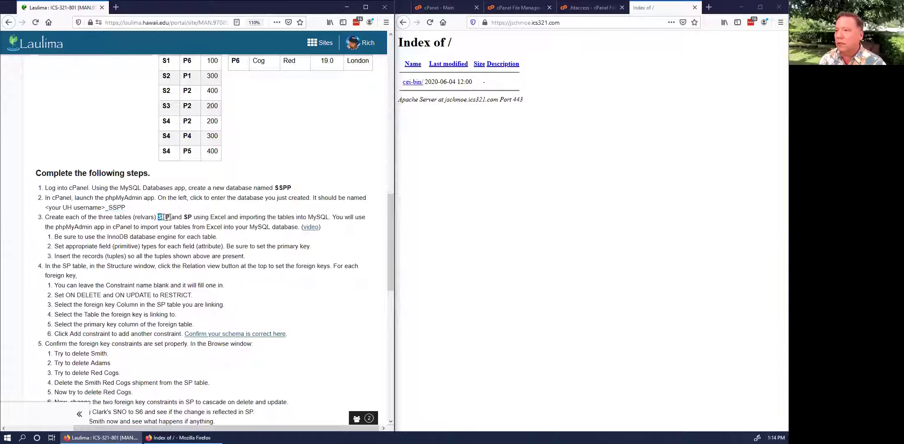
double_click(188, 217)
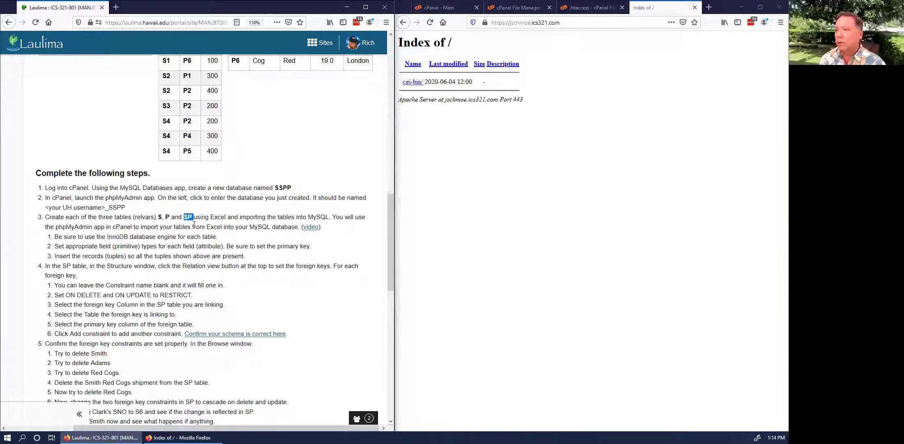
double_click(218, 217)
scroll(293, 211, up, 3)
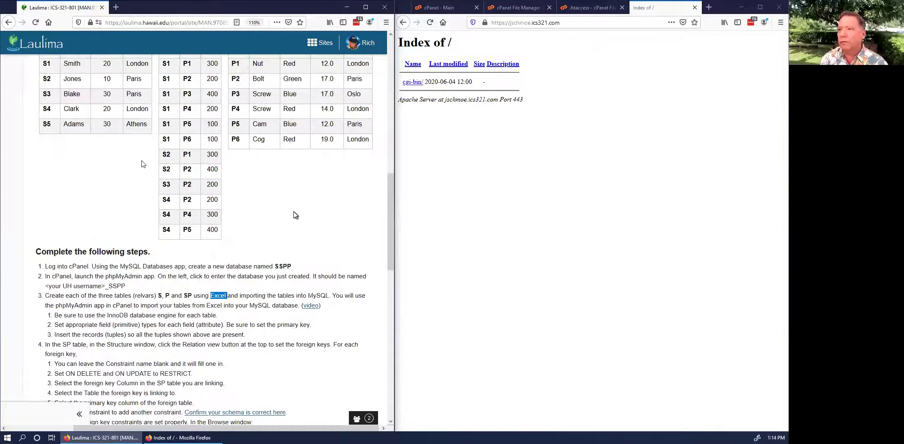
scroll(133, 160, up, 2)
drag(127, 148, 133, 160)
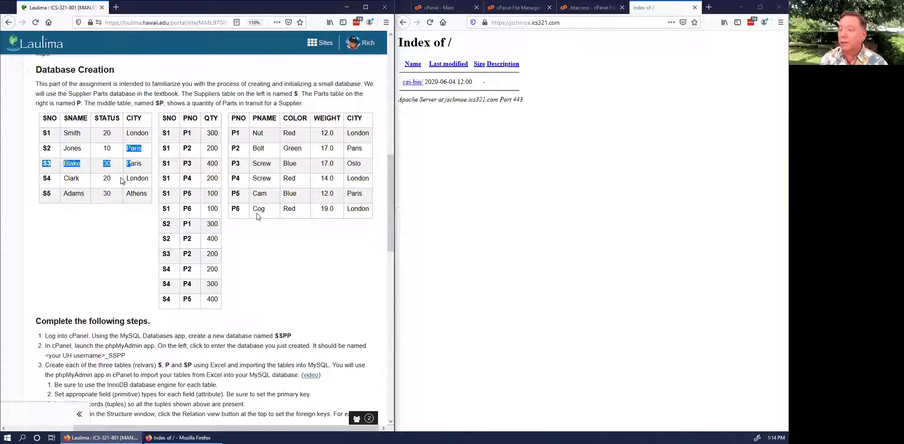
scroll(283, 243, down, 2)
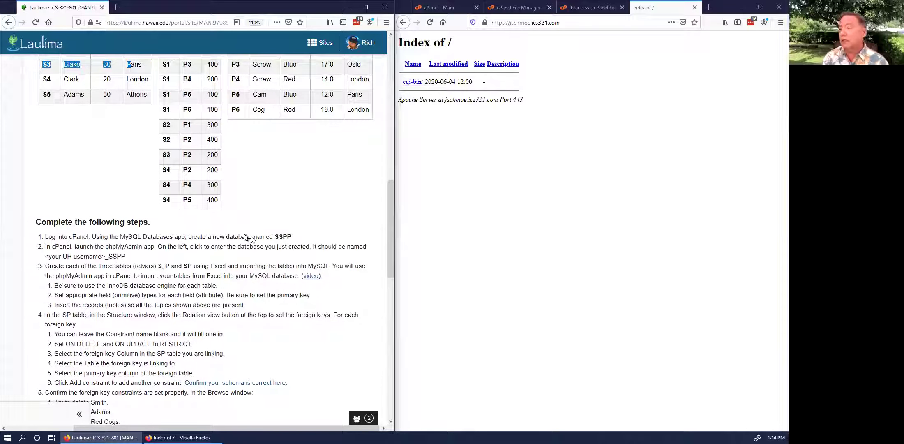
scroll(269, 221, down, 1)
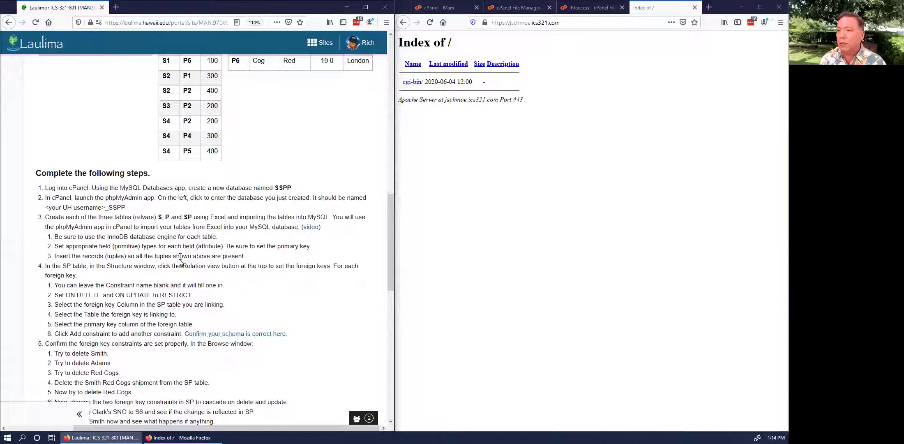
scroll(180, 260, down, 2)
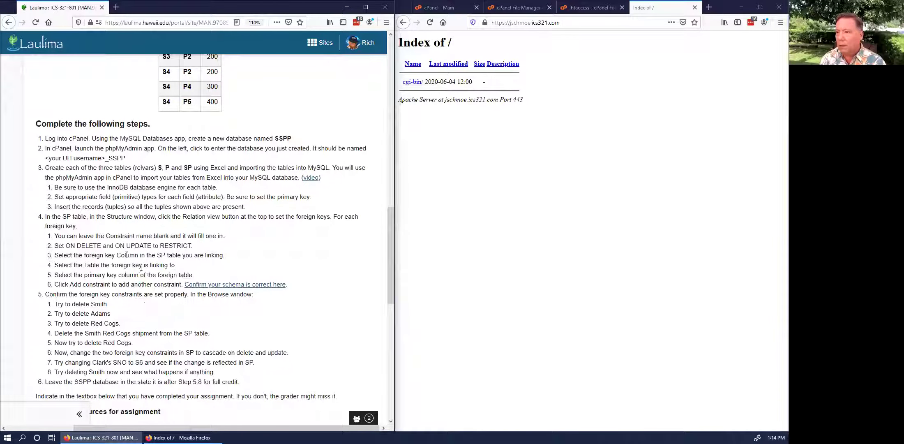
Step: Review the foreign key and constraint-testing steps, then follow the 'Confirm your schema is correct here' link
drag(55, 235, 295, 266)
click(271, 267)
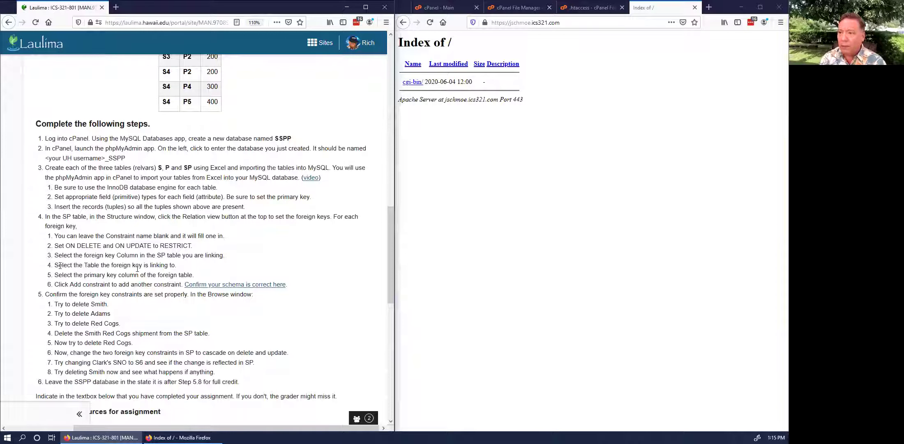
scroll(60, 265, down, 2)
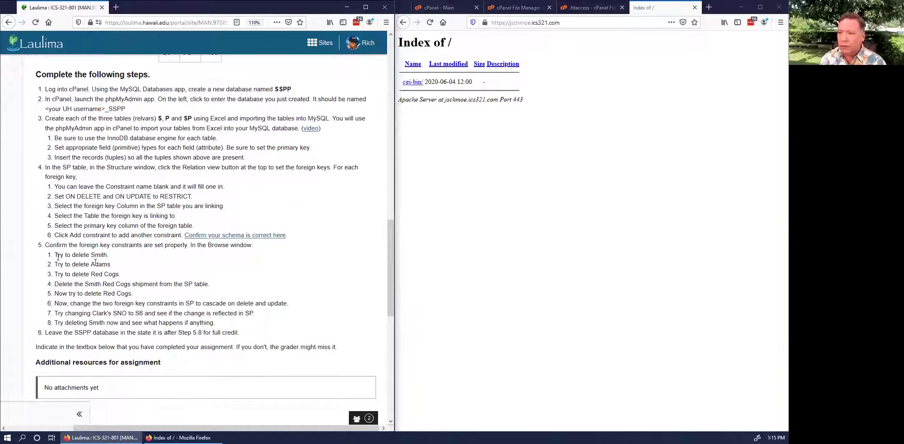
drag(58, 257, 183, 304)
click(110, 273)
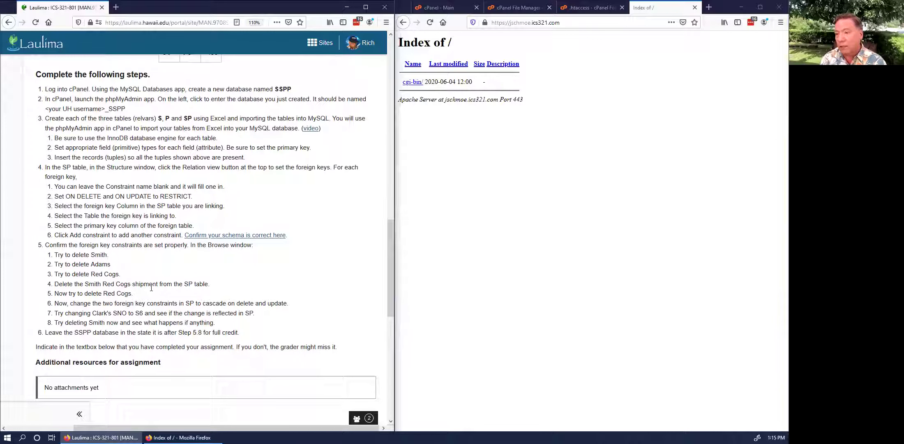
double_click(188, 283)
double_click(93, 293)
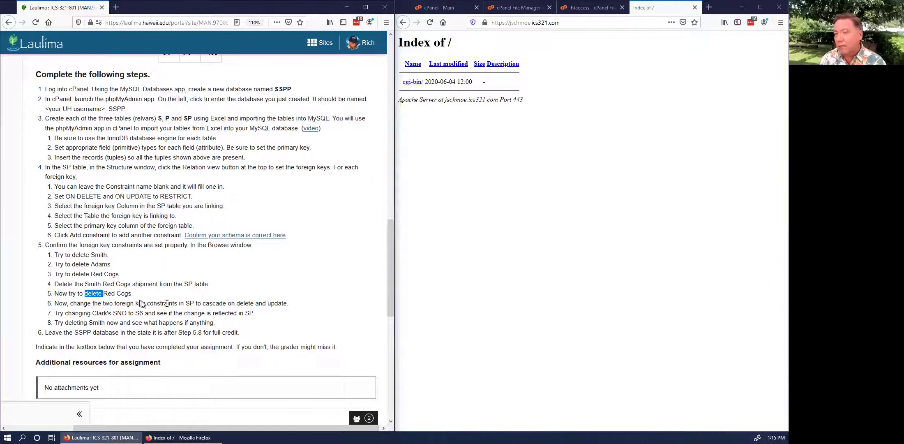
click(142, 303)
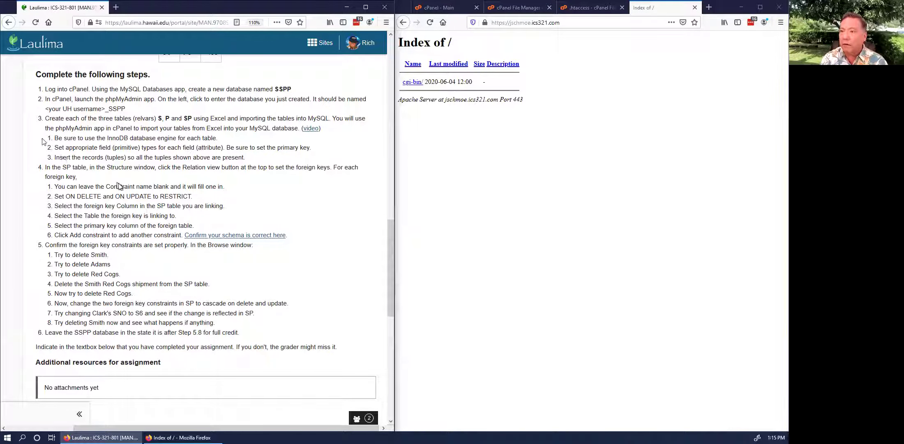
drag(54, 186, 83, 186)
click(283, 211)
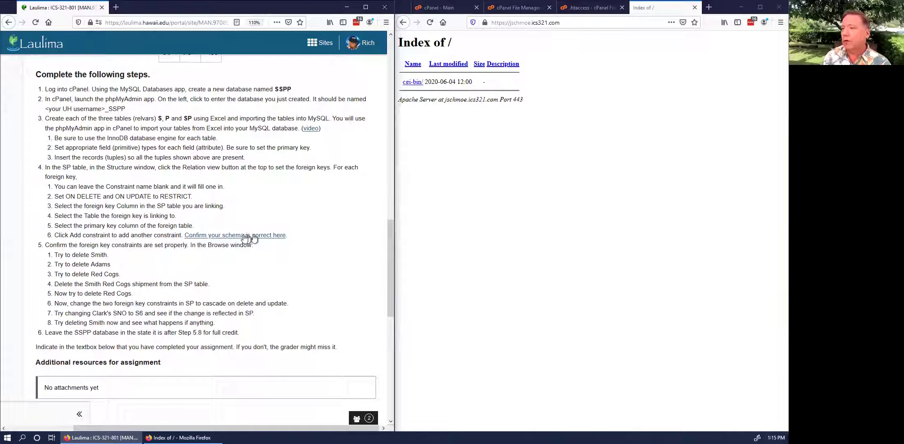
click(245, 236)
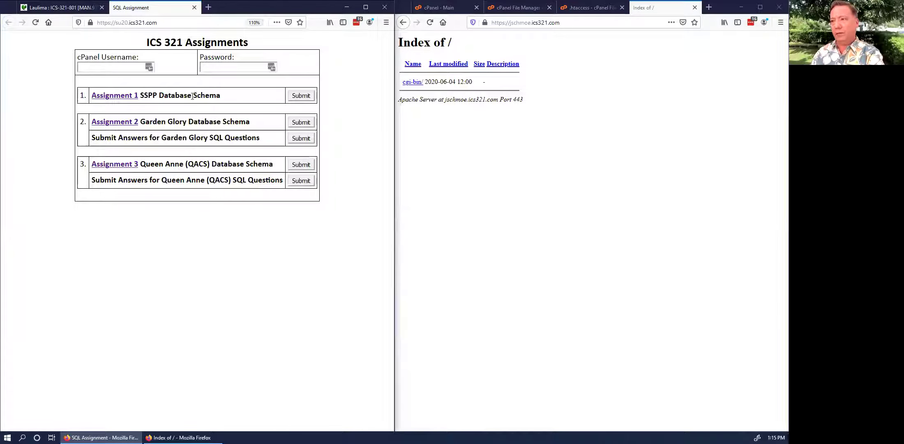
Step: Close the finished .htaccess editor and File Manager browser tabs
click(59, 8)
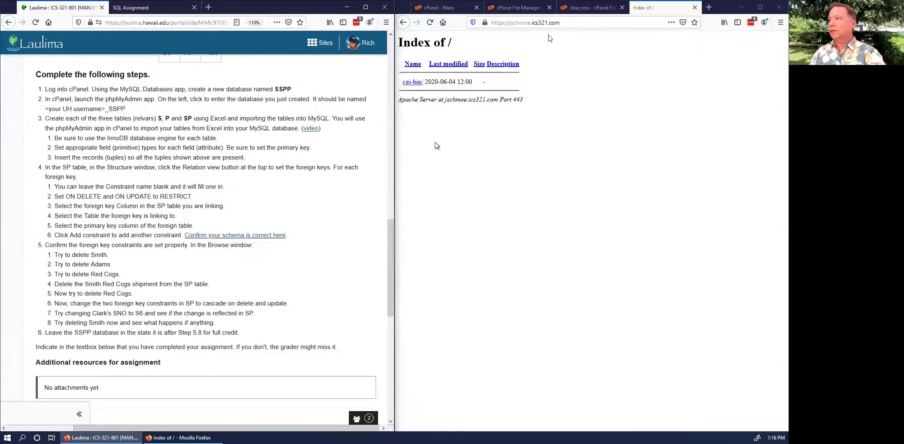
click(544, 38)
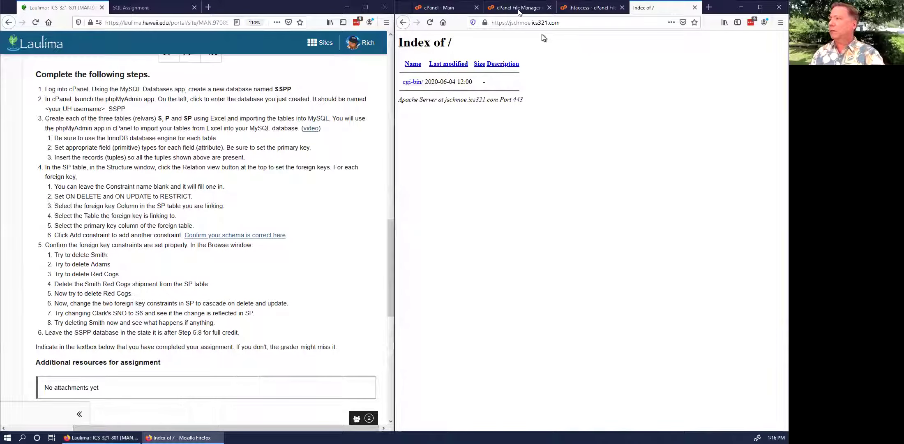
click(583, 8)
click(622, 7)
key(ctrl+shift+t)
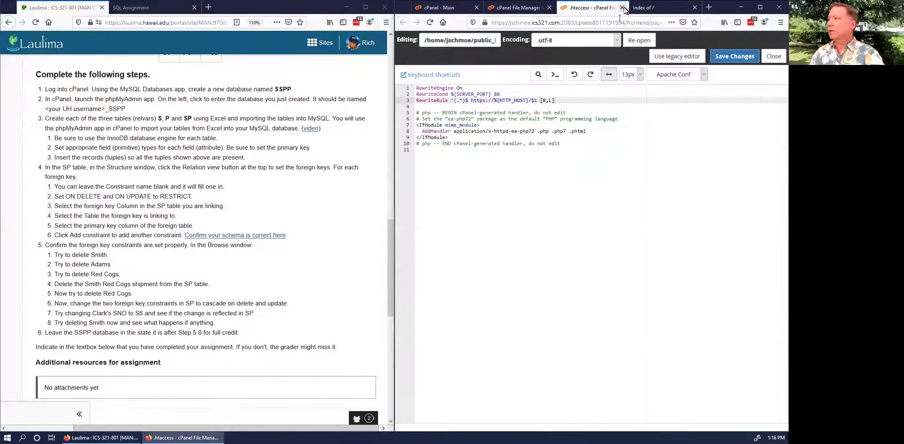
key(ctrl+w)
click(550, 9)
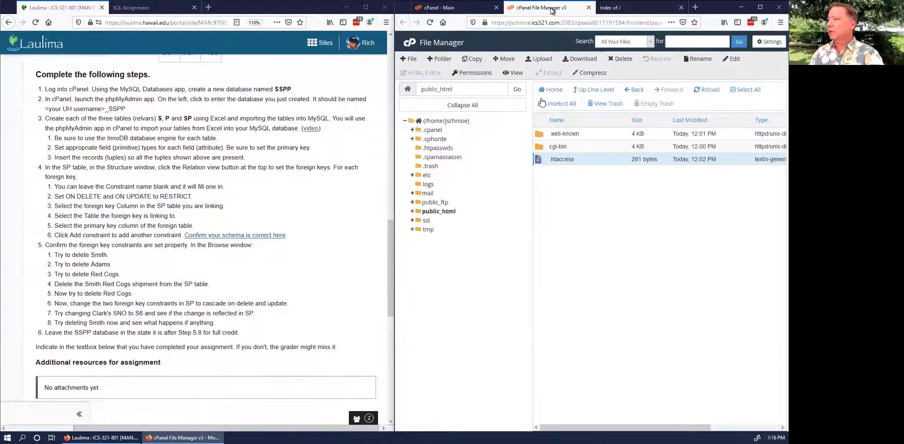
click(588, 7)
Step: From cPanel Main, decline the password-manager prompt and open MySQL Databases
click(457, 8)
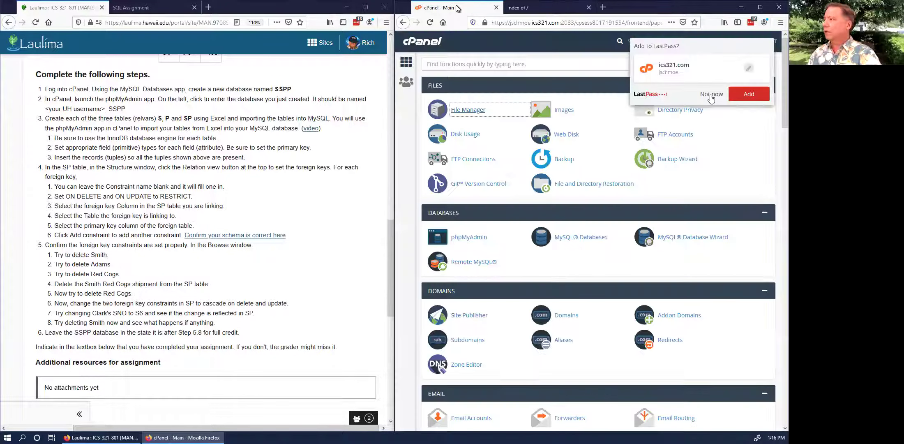
click(526, 156)
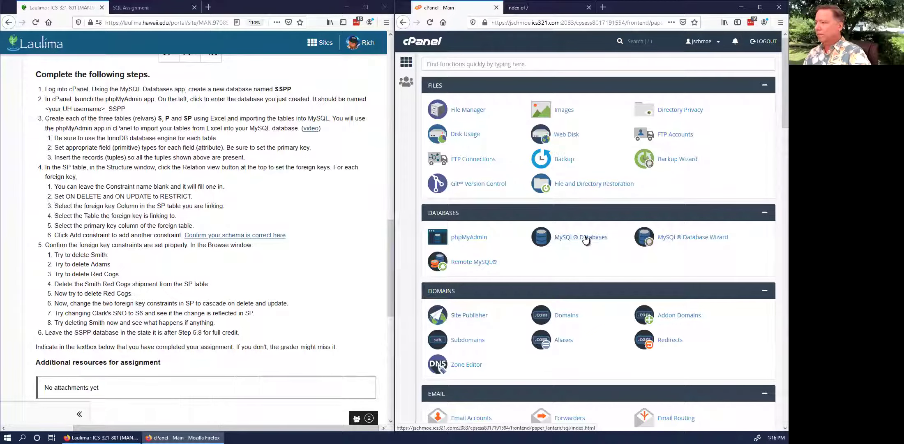
click(586, 240)
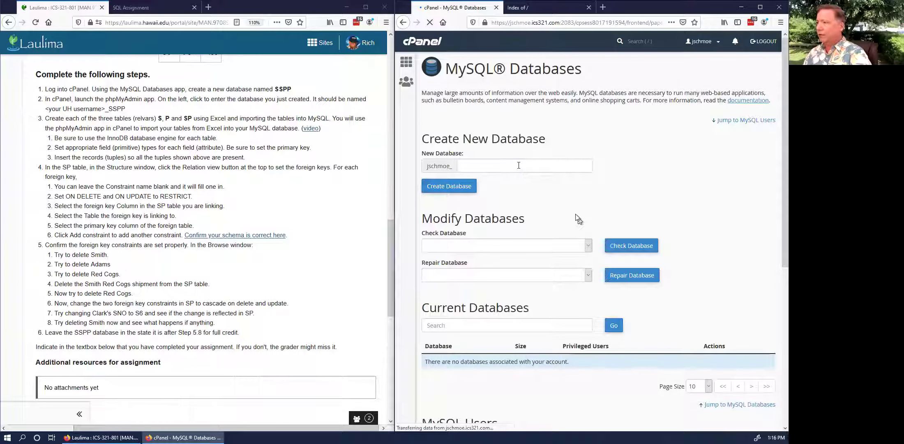
Step: Create a new MySQL database named SSPP
click(518, 165)
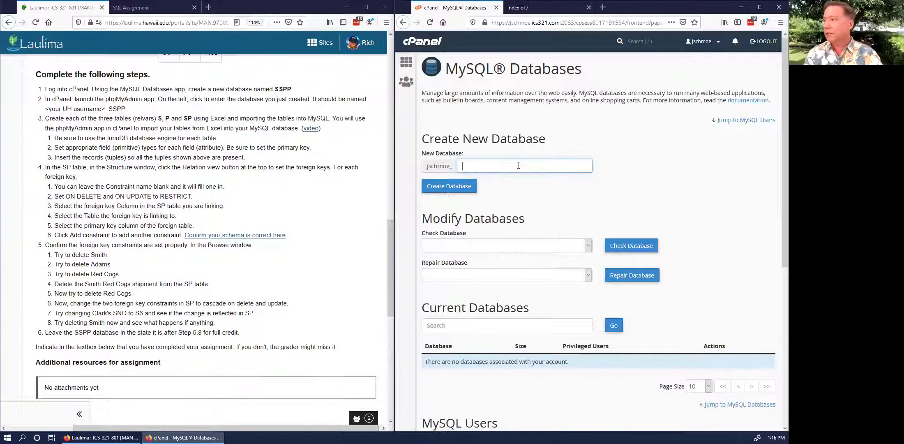
text(SSPP)
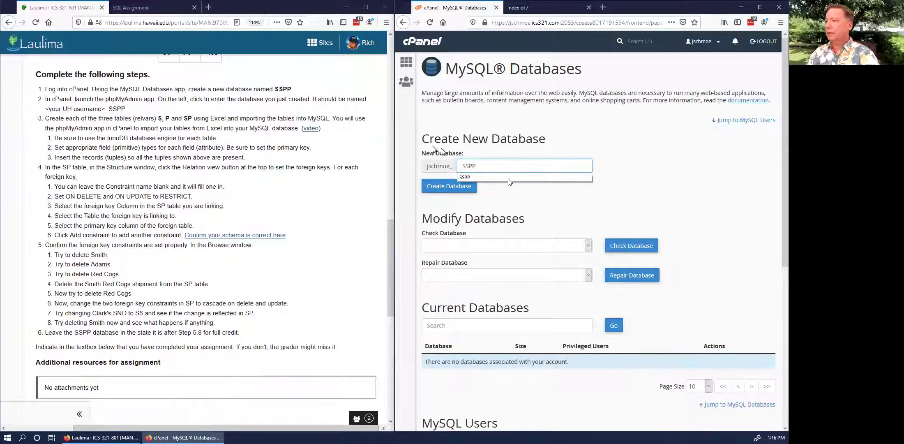
click(508, 179)
click(460, 187)
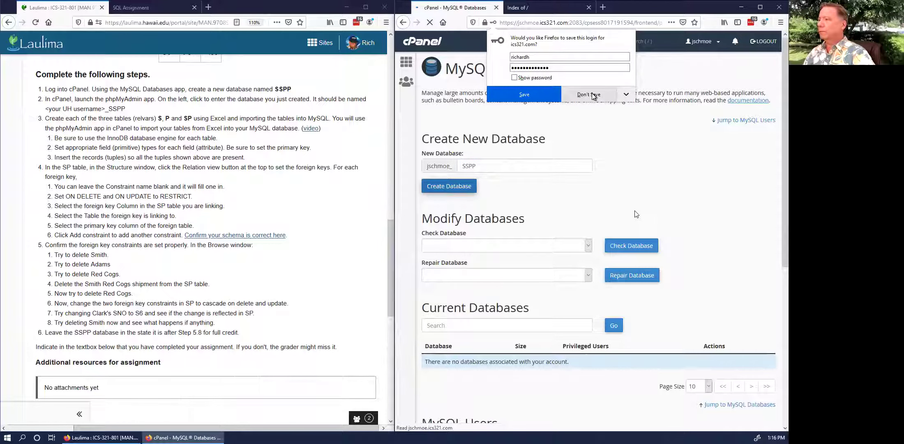
click(593, 94)
drag(506, 97, 534, 97)
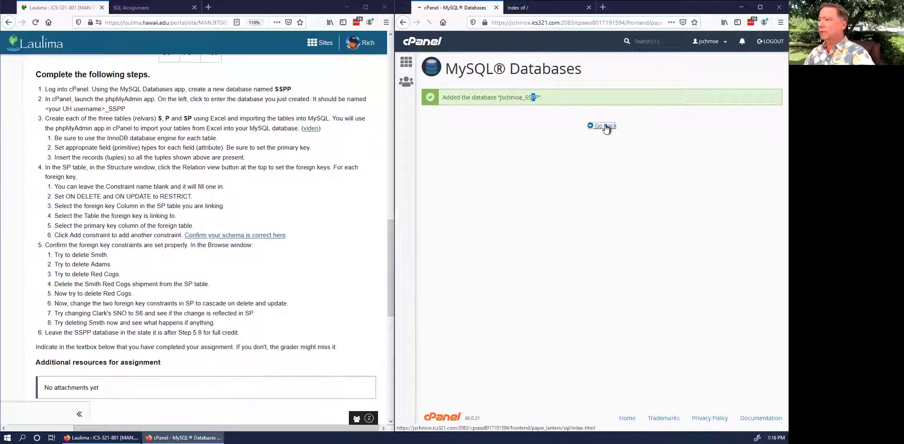
Step: Go back from the confirmation to the cPanel home page, declining the save-login prompt
click(605, 127)
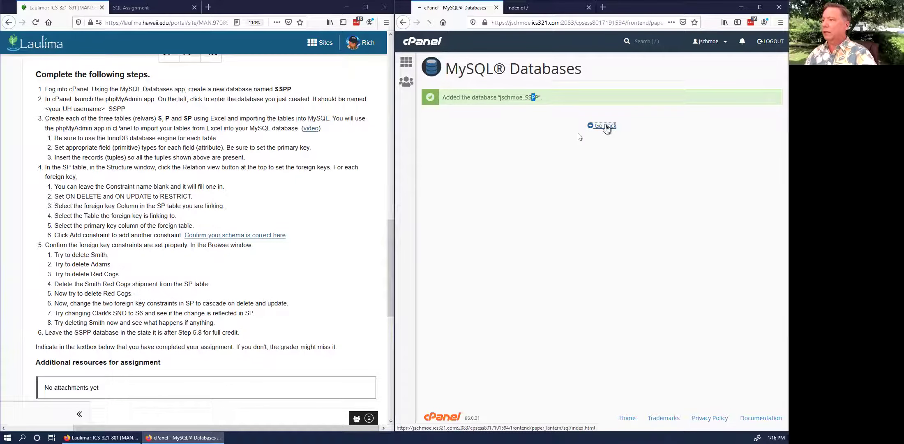
click(406, 77)
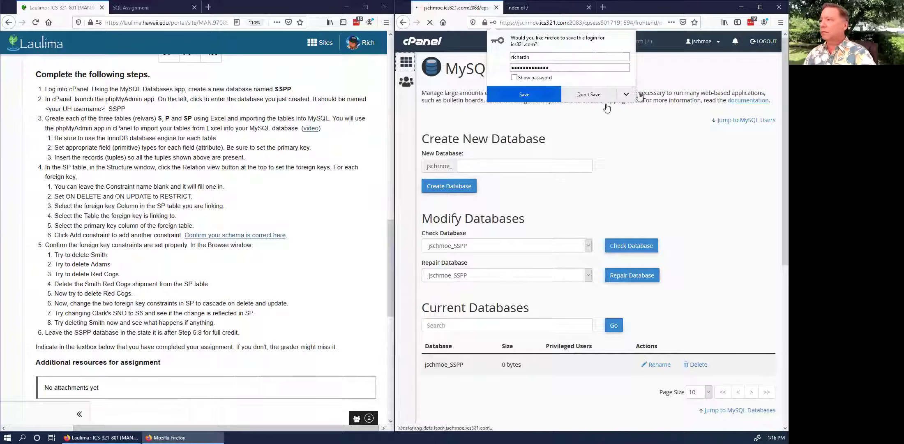
click(589, 96)
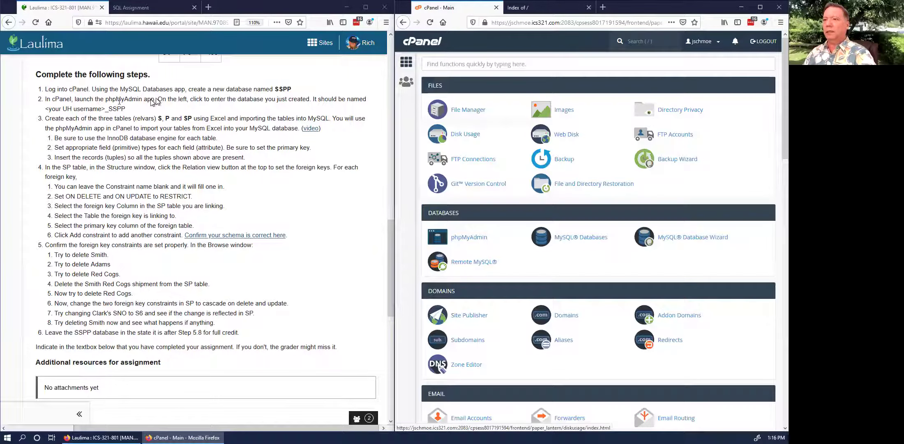
Step: Launch phpMyAdmin from cPanel and select the username-prefixed SSPP database in the navigation tree
key(alt+Tab)
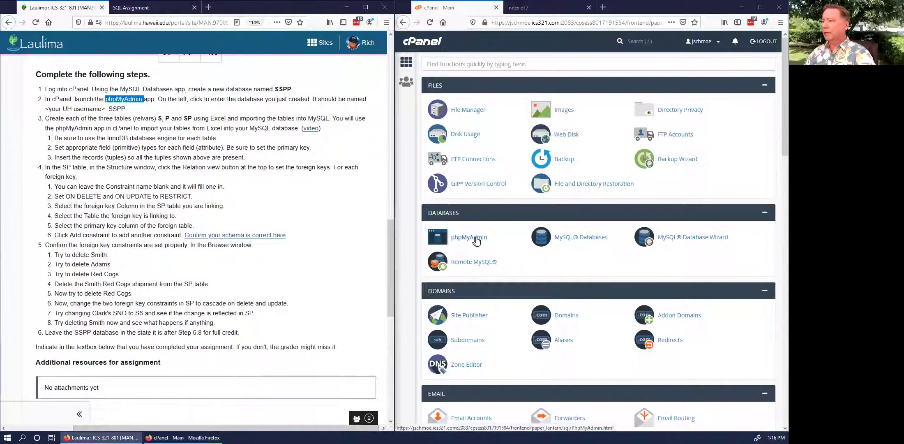
click(476, 241)
click(476, 238)
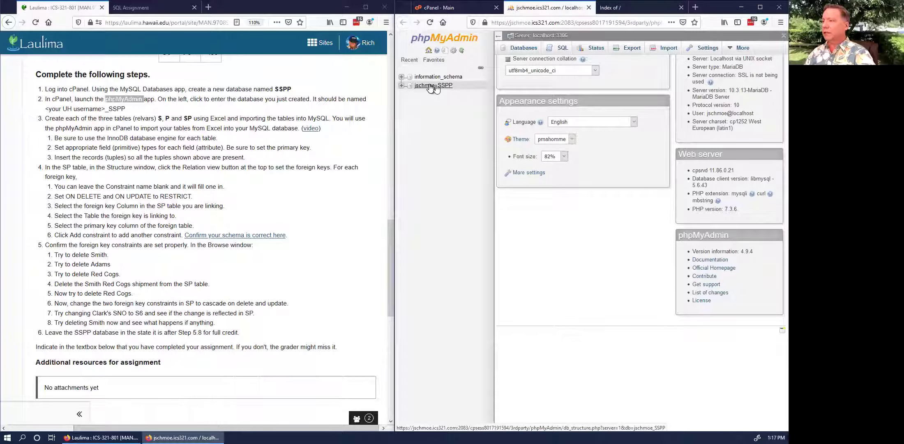
click(434, 89)
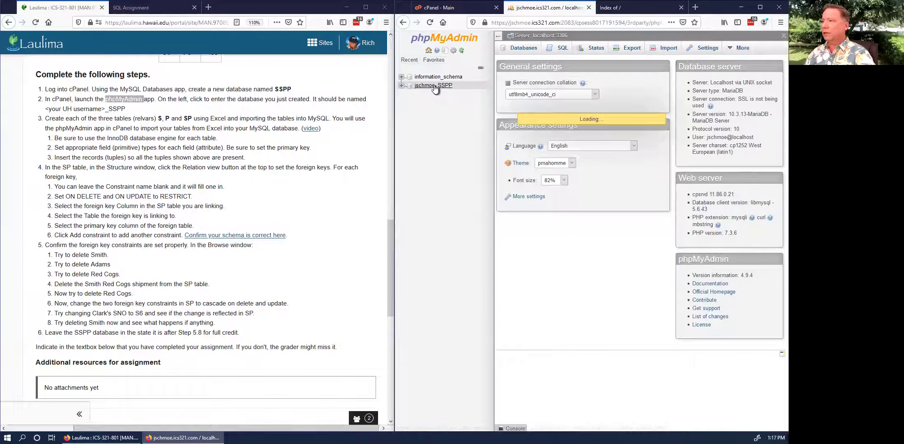
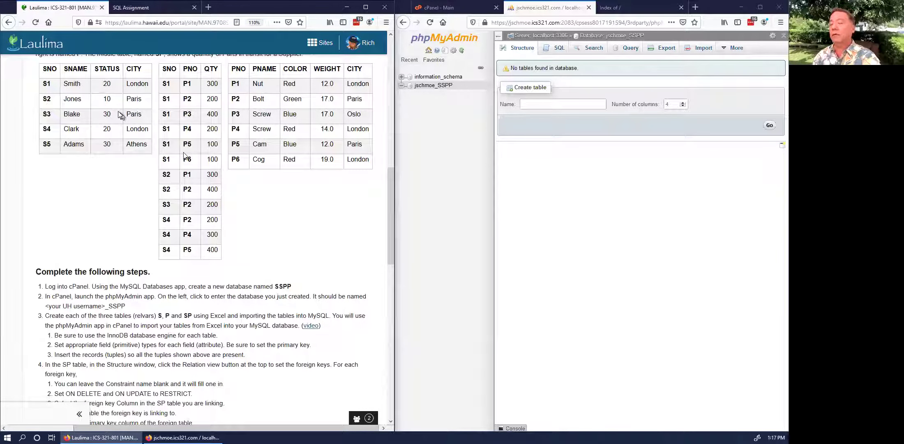
Step: Open the Import page of the empty SSPP database, then bring up the Windows Start menu
drag(188, 113, 198, 146)
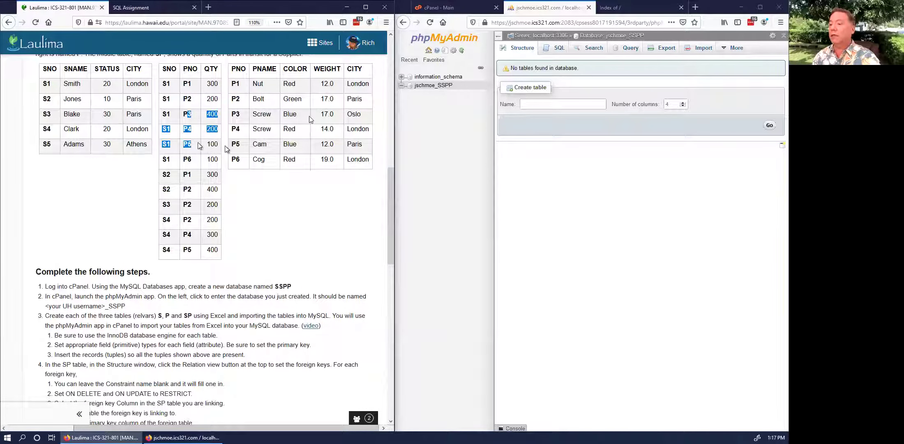
click(309, 124)
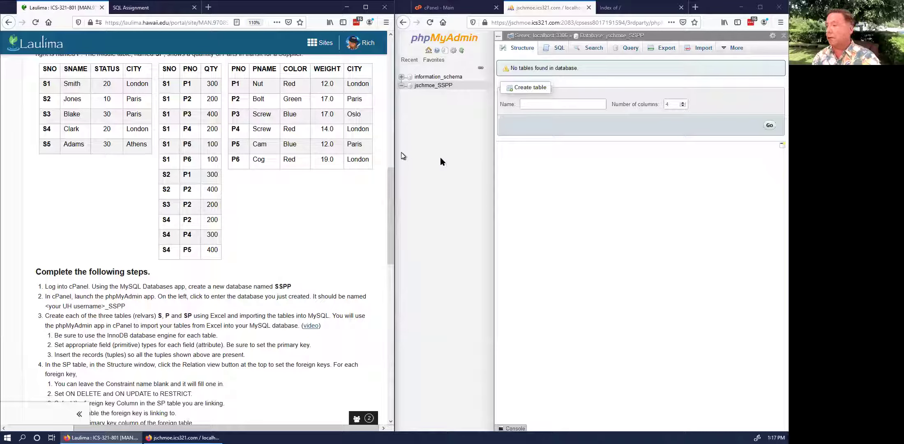
click(703, 48)
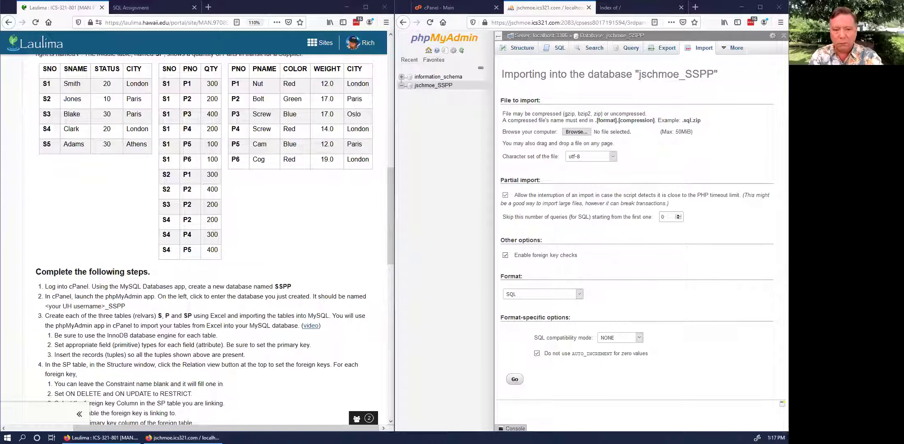
click(7, 437)
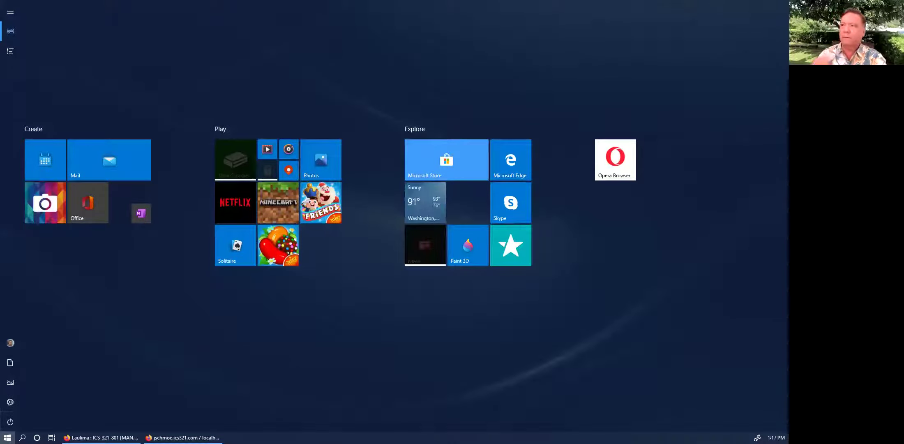
key(Escape)
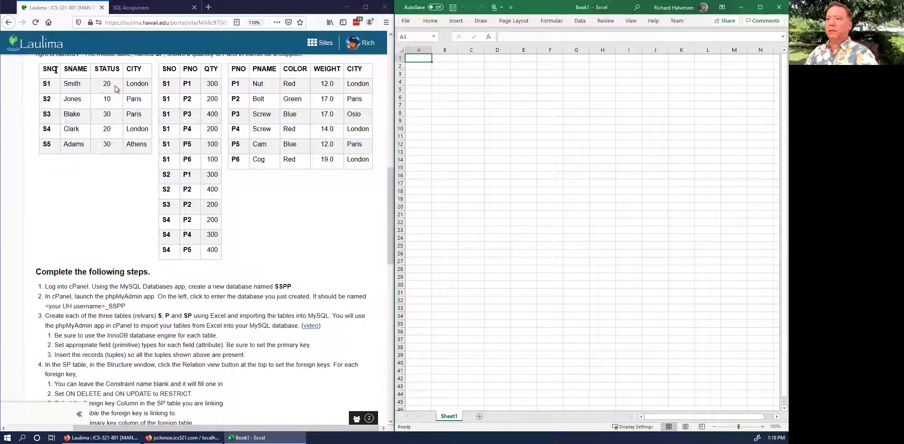
Step: Copy the S supplier table from the assignment page into Excel at A1, matching destination formatting
drag(45, 69, 150, 147)
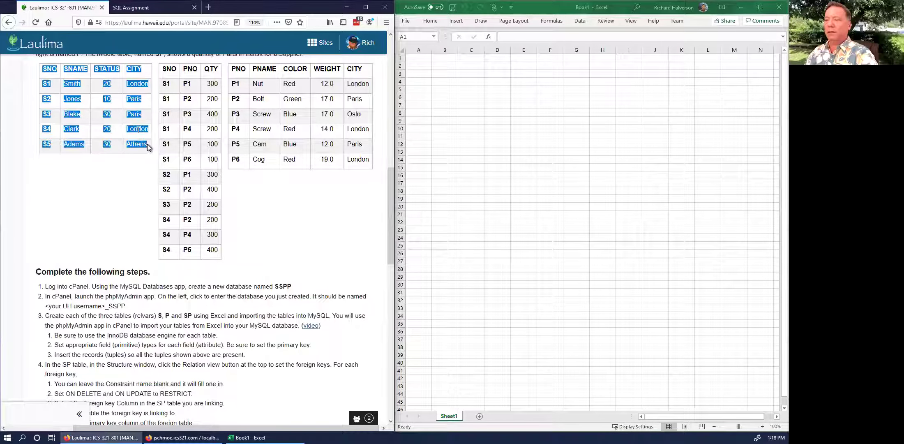
right_click(153, 139)
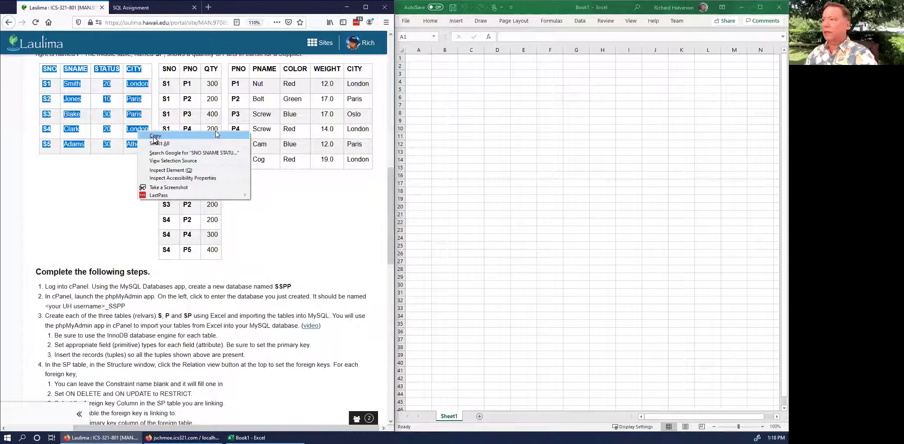
click(422, 59)
click(422, 58)
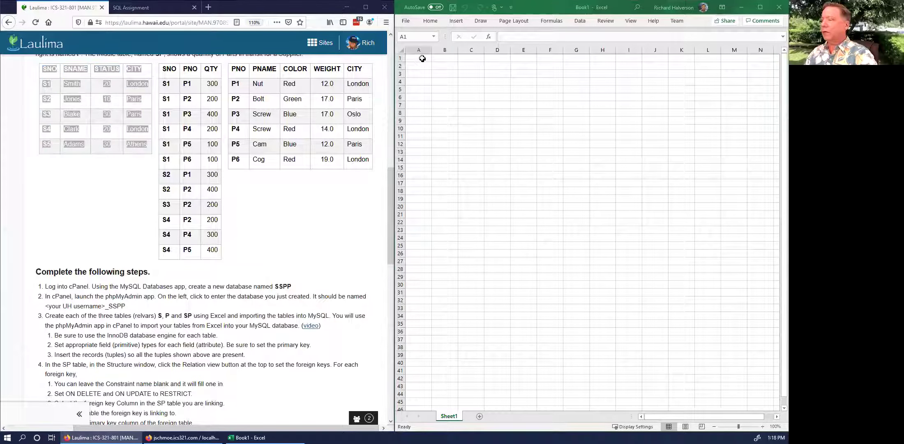
right_click(423, 60)
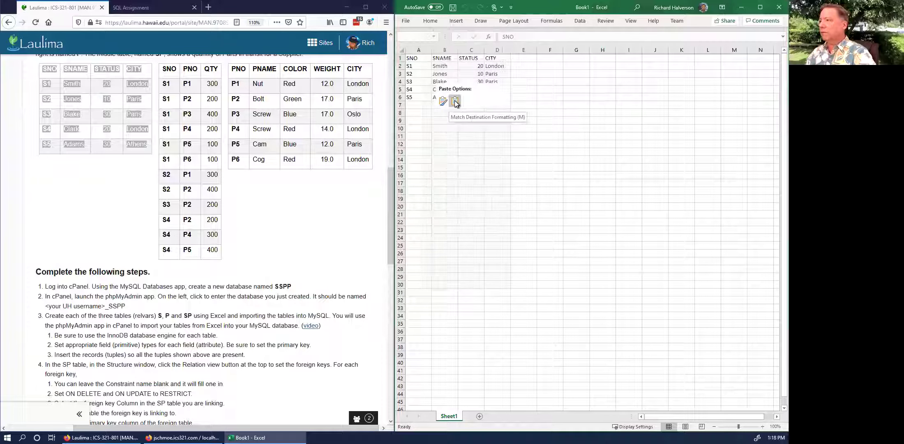
click(455, 102)
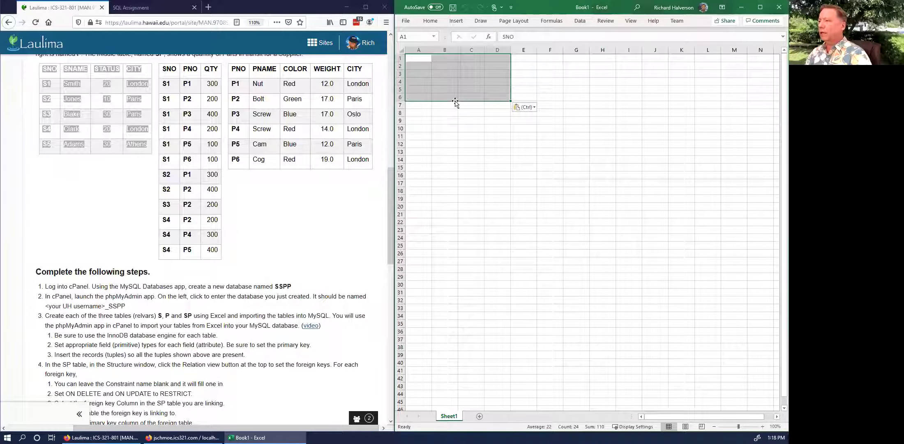
click(479, 139)
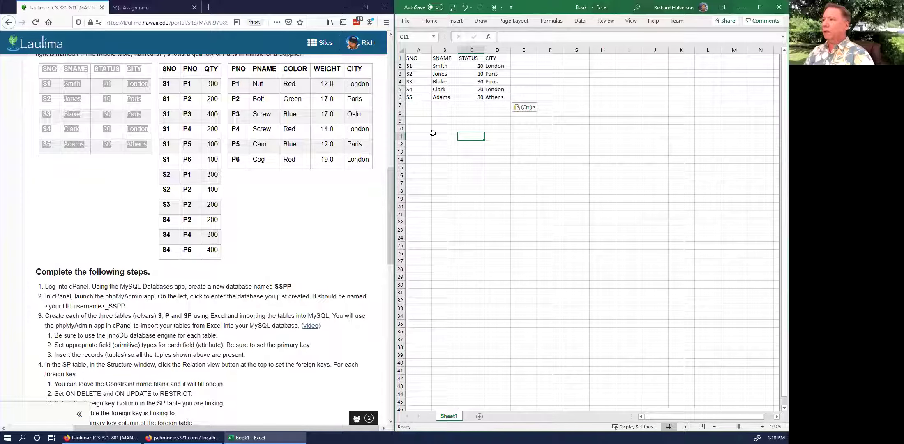
Step: Save the workbook to the Desktop as Book1.xlsx
click(407, 23)
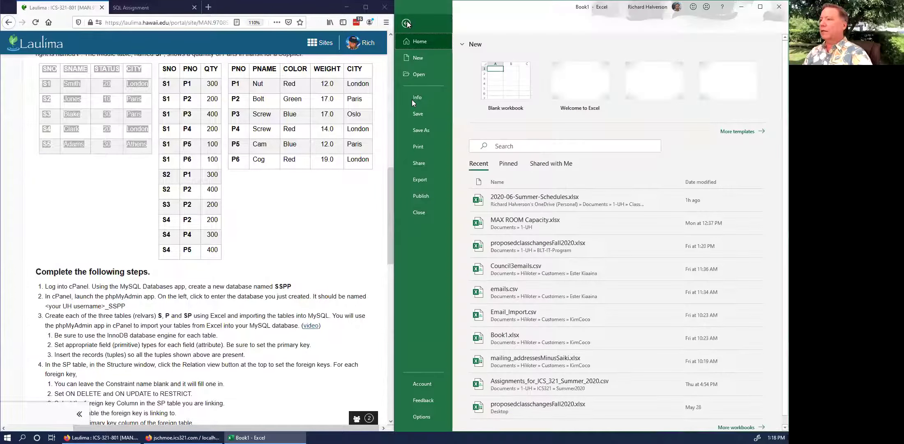
click(418, 132)
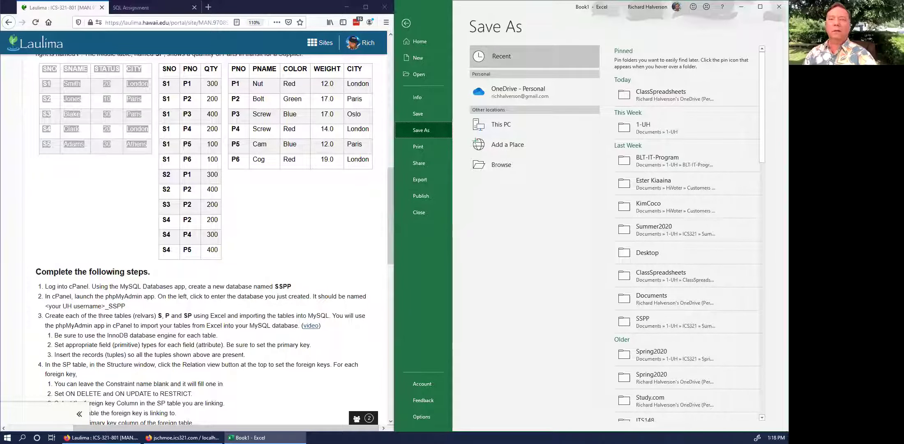
click(500, 164)
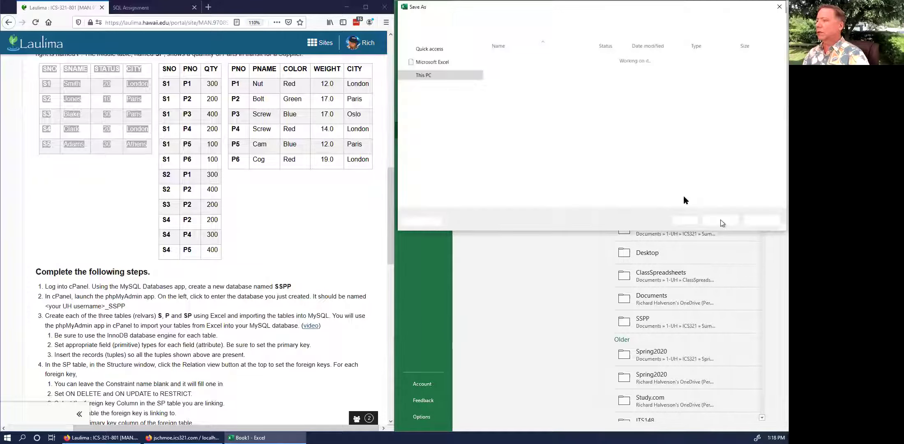
scroll(424, 106, down, 2)
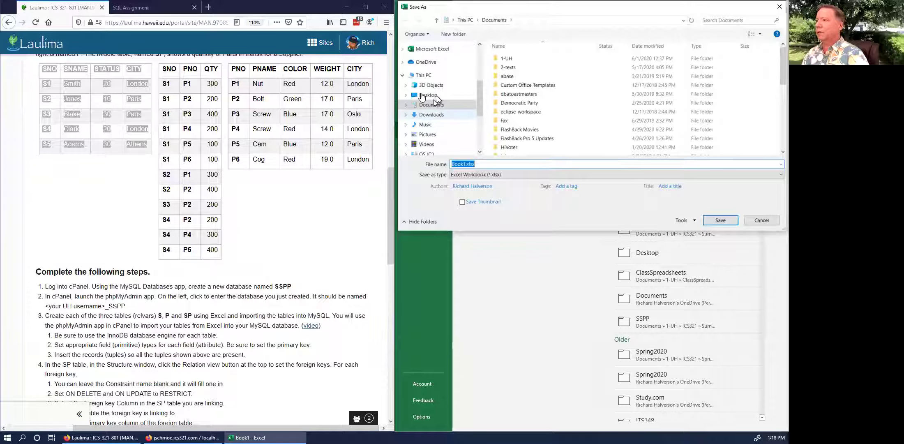
click(436, 96)
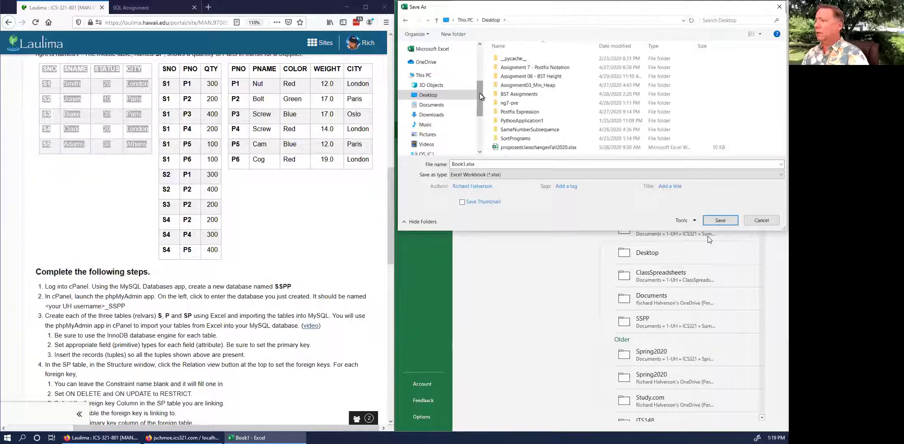
click(718, 220)
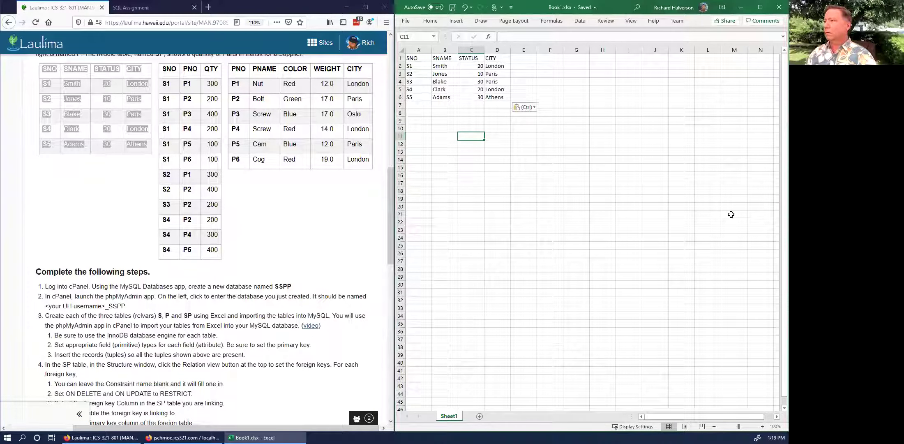
Step: Save the sheet to the Desktop as S.csv in CSV (Comma delimited) format
click(407, 21)
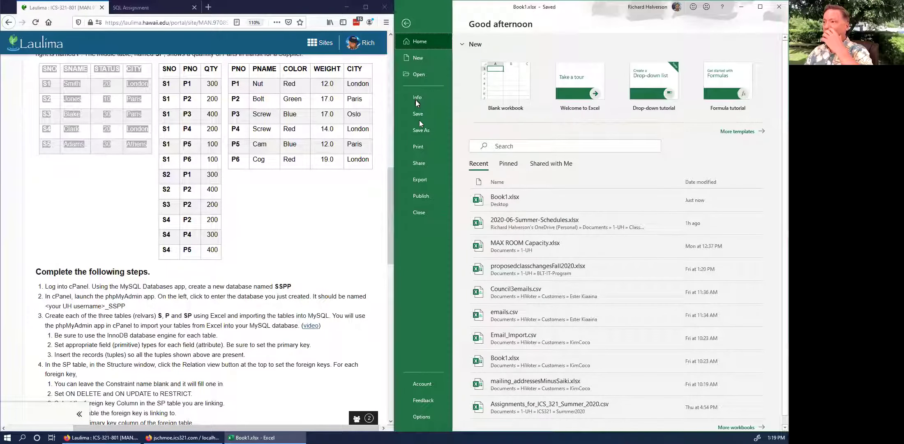
click(420, 130)
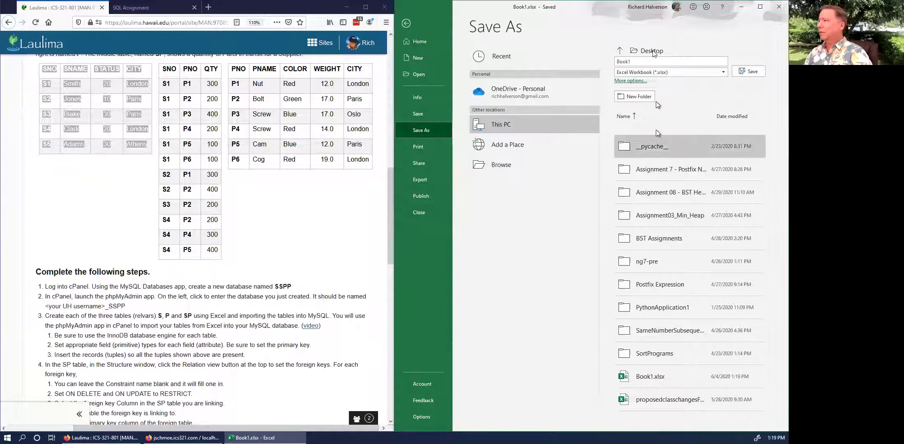
click(652, 74)
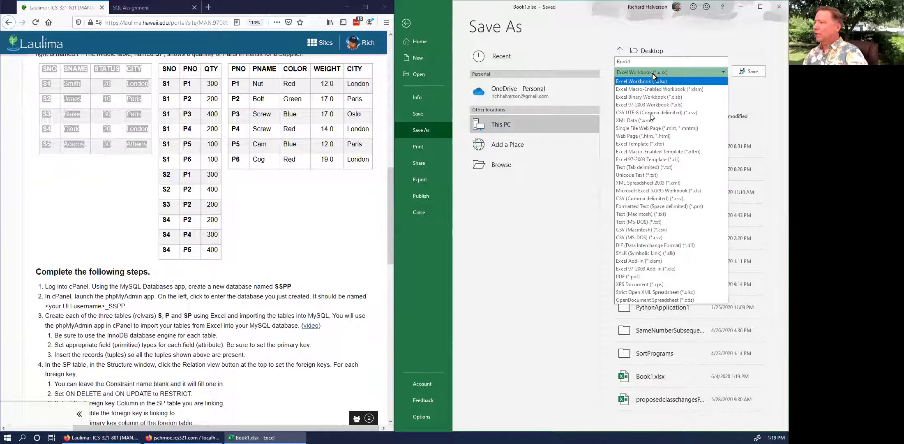
click(635, 199)
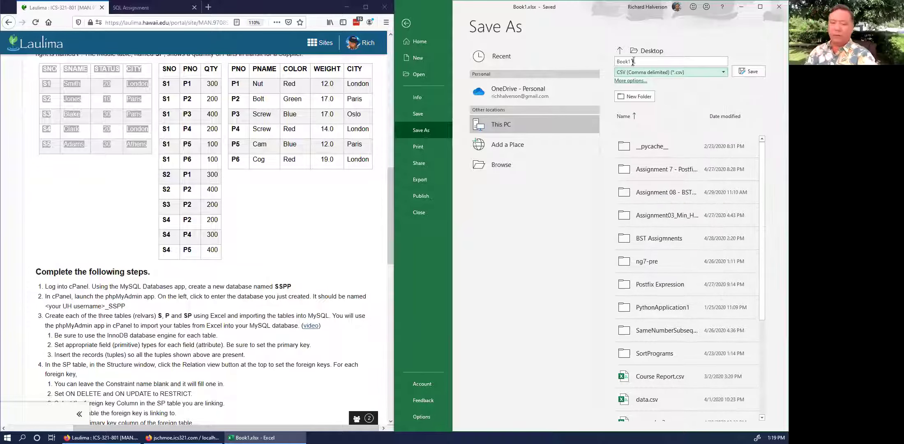
double_click(633, 61)
text(S)
click(750, 72)
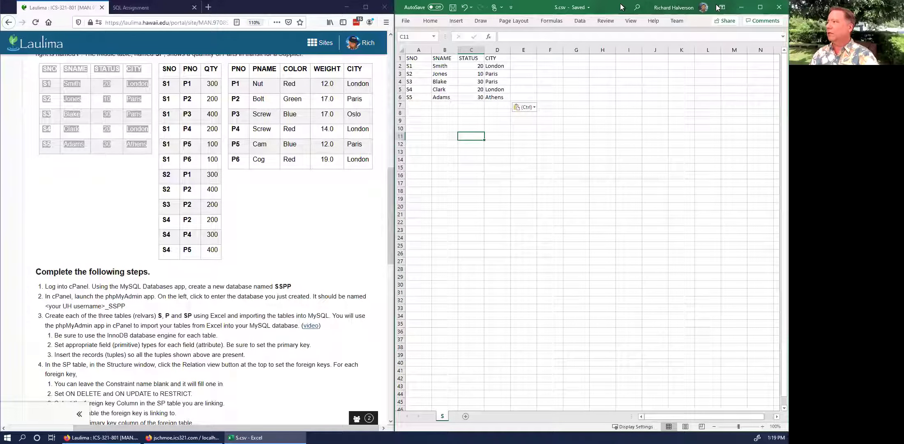
click(739, 7)
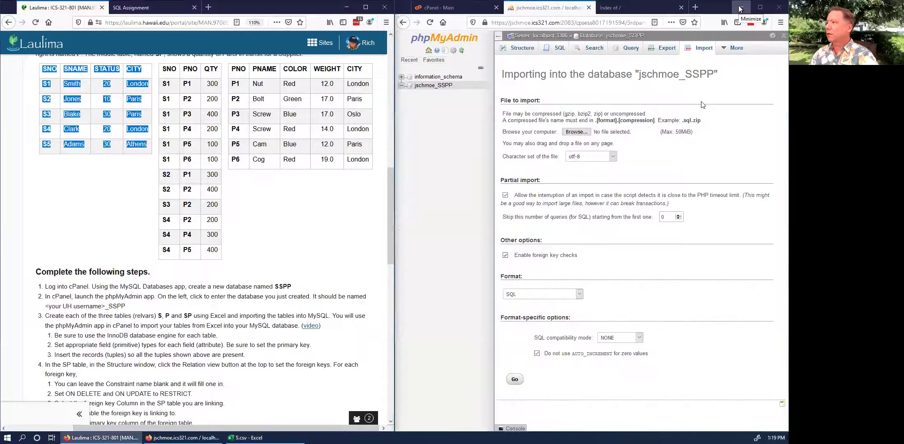
Step: Return to phpMyAdmin and reopen the SSPP database's Import page
click(739, 105)
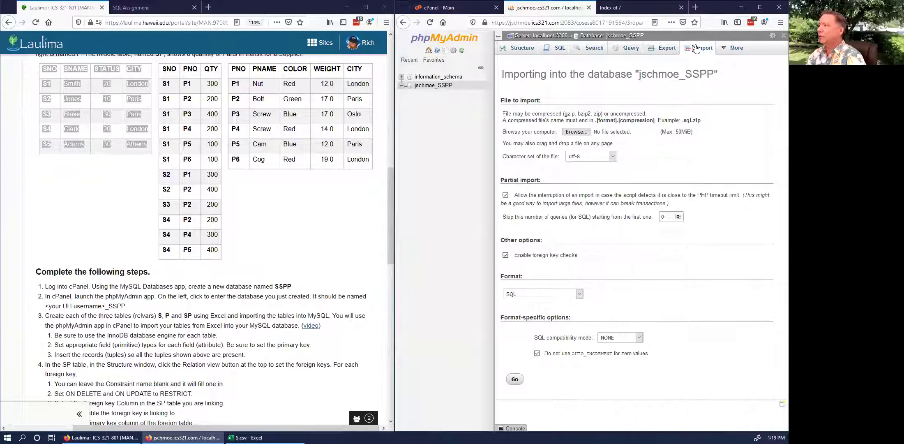
click(618, 36)
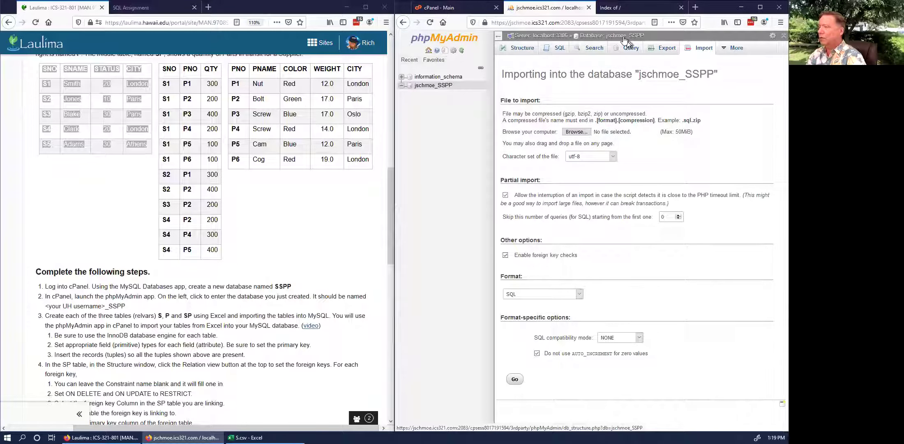
click(622, 36)
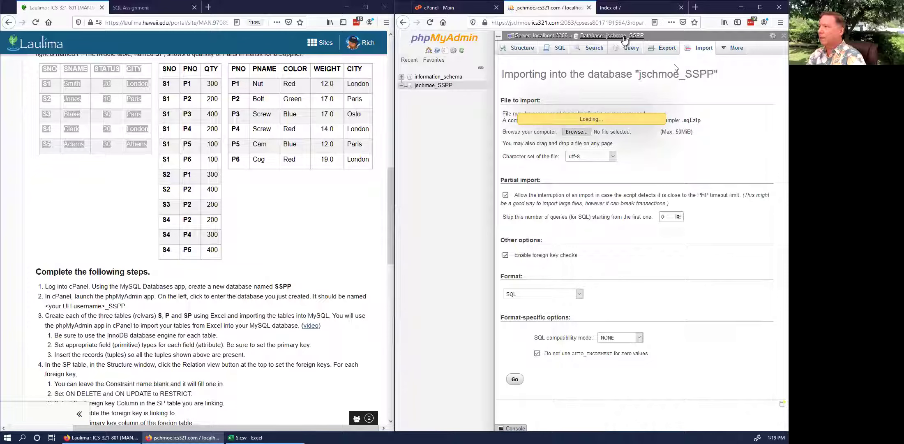
click(700, 49)
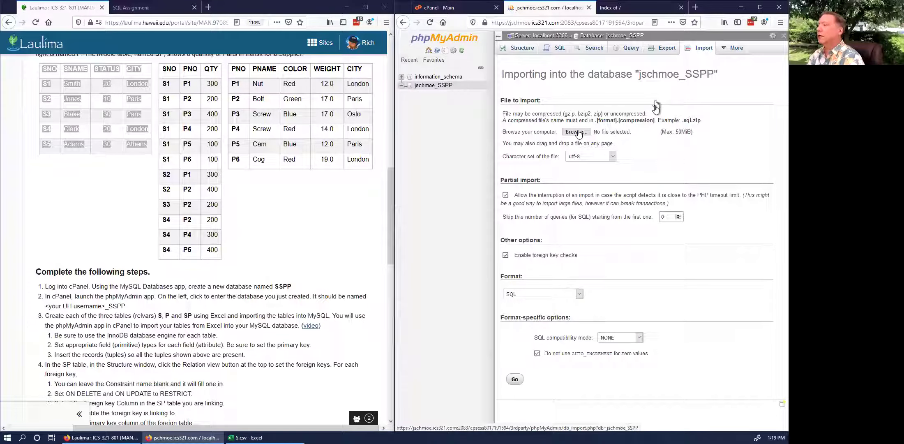
Step: Import S.csv as CSV, treating the first line as column names
click(577, 132)
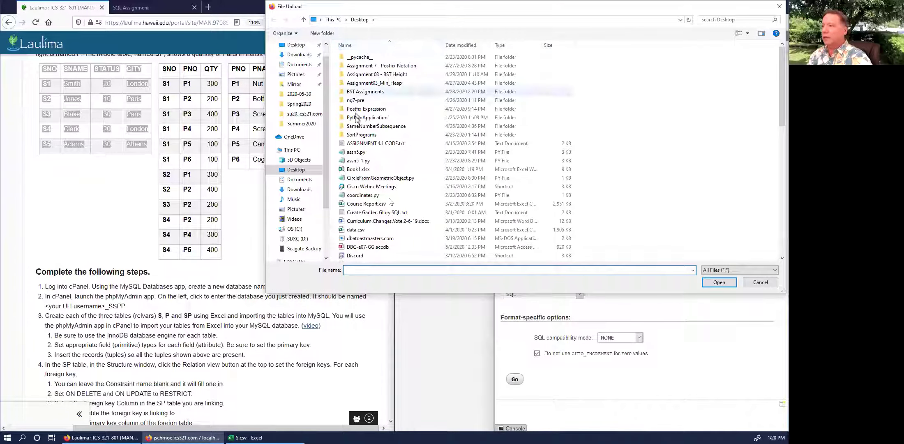
scroll(398, 199, down, 5)
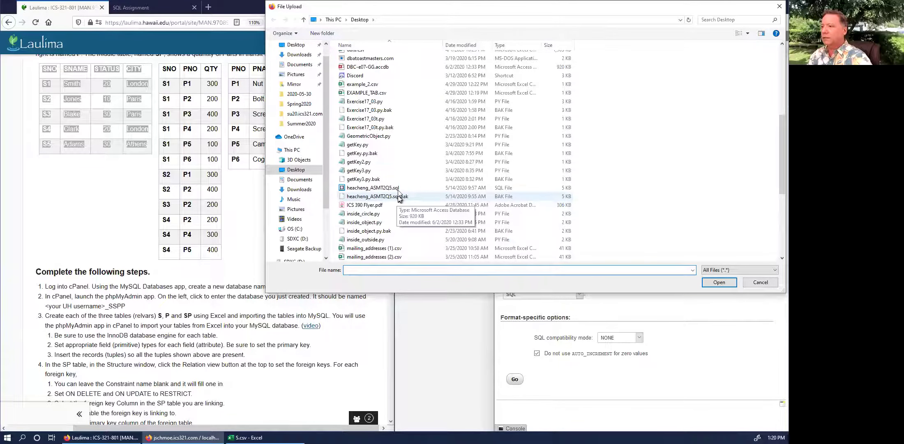
scroll(398, 198, down, 5)
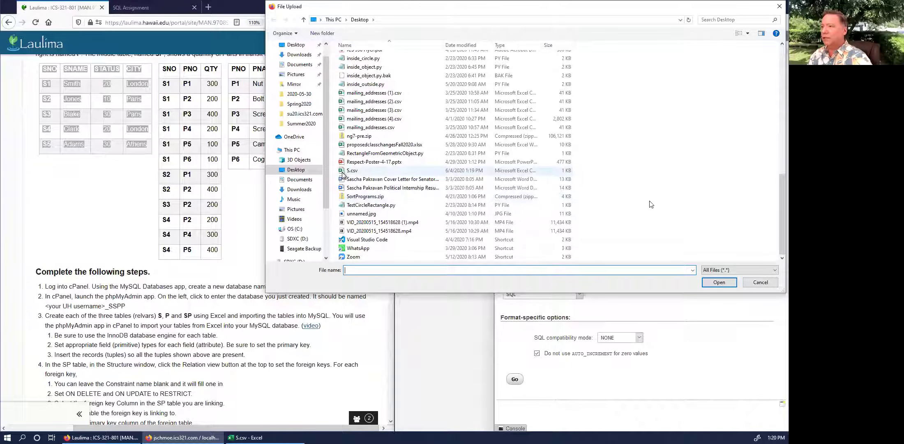
click(347, 171)
click(719, 283)
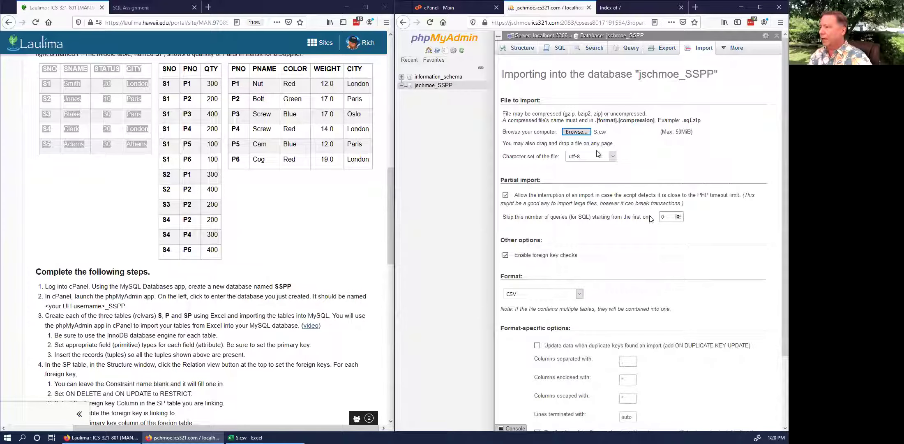
scroll(651, 234, down, 3)
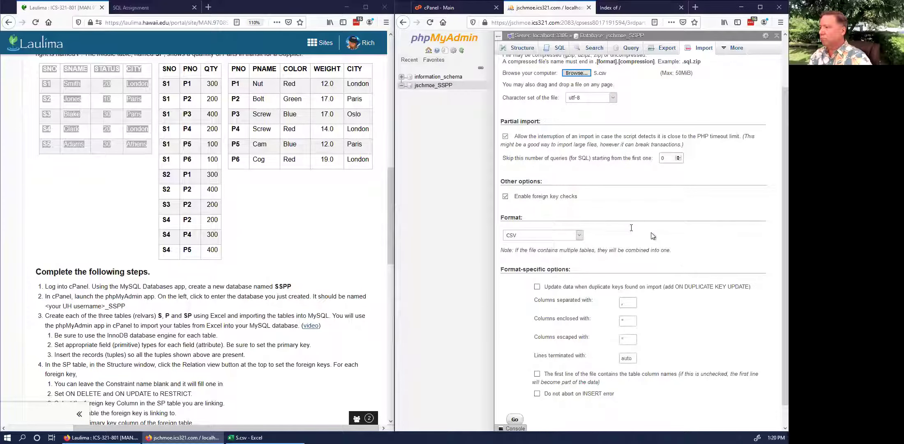
scroll(651, 236, down, 1)
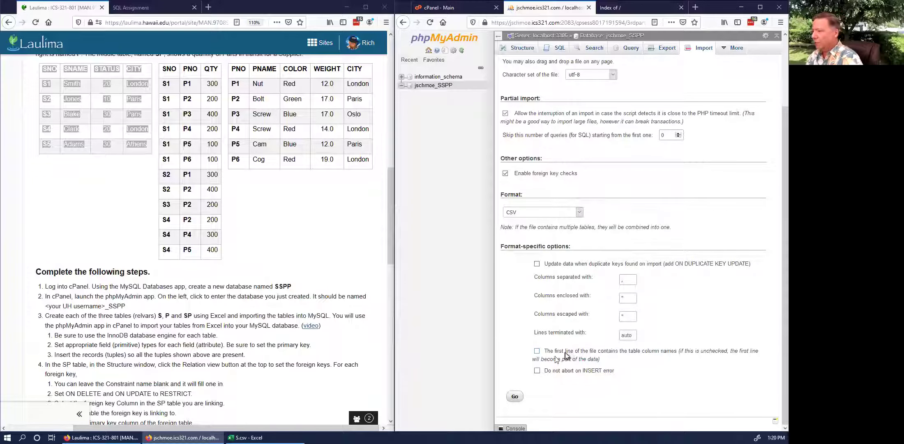
click(636, 353)
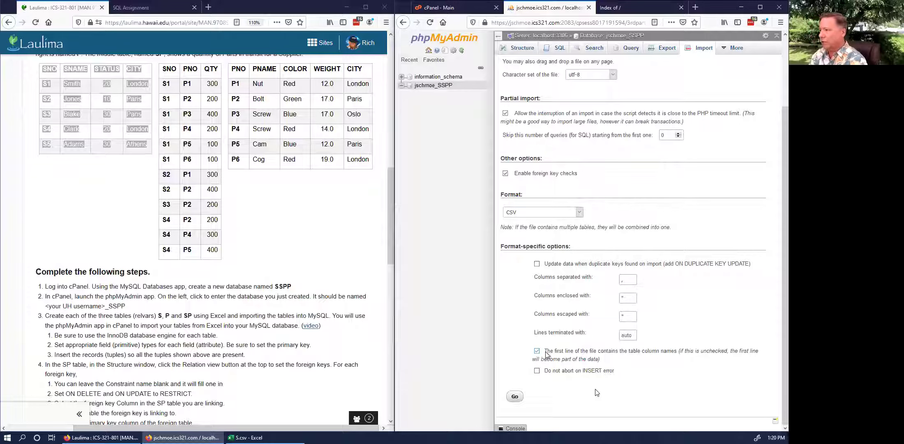
click(514, 397)
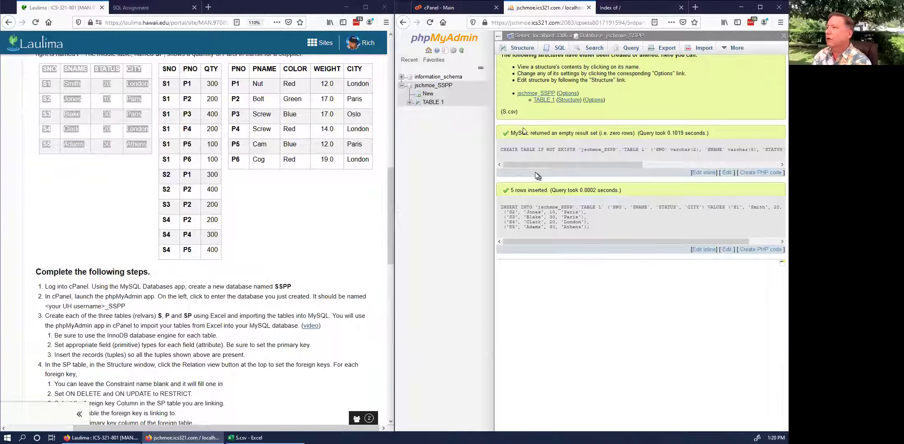
Step: Browse the imported TABLE 1 showing suppliers S1–S5, with the window maximized
scroll(556, 123, up, 1)
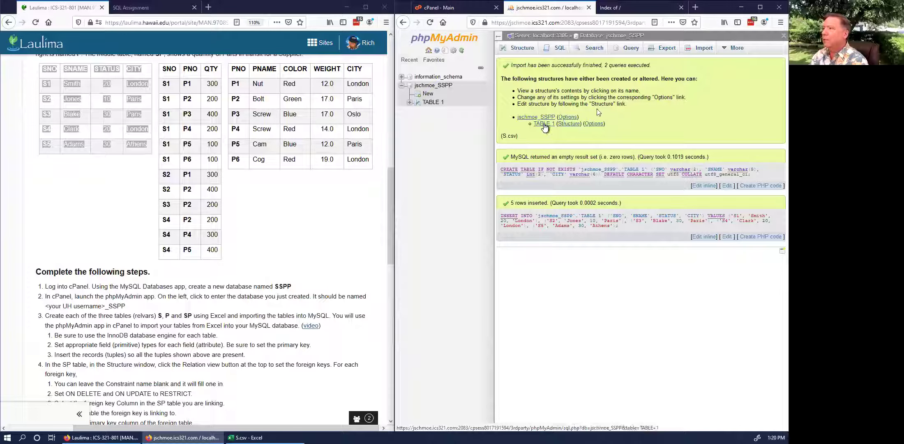
click(544, 124)
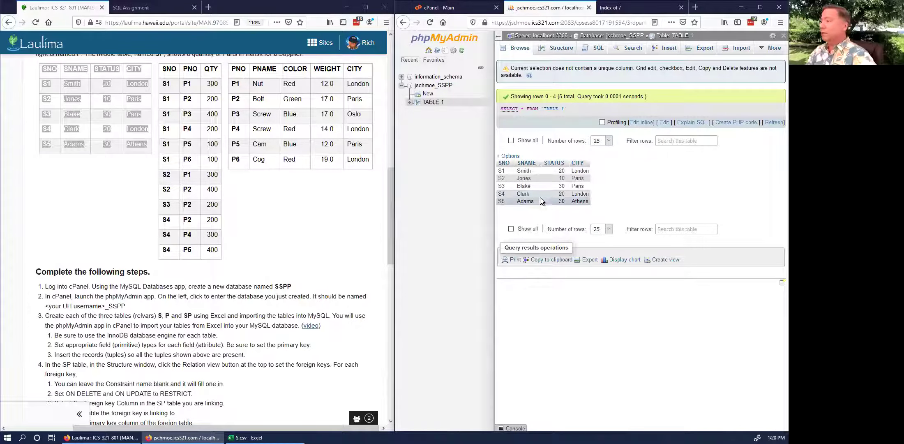
click(769, 50)
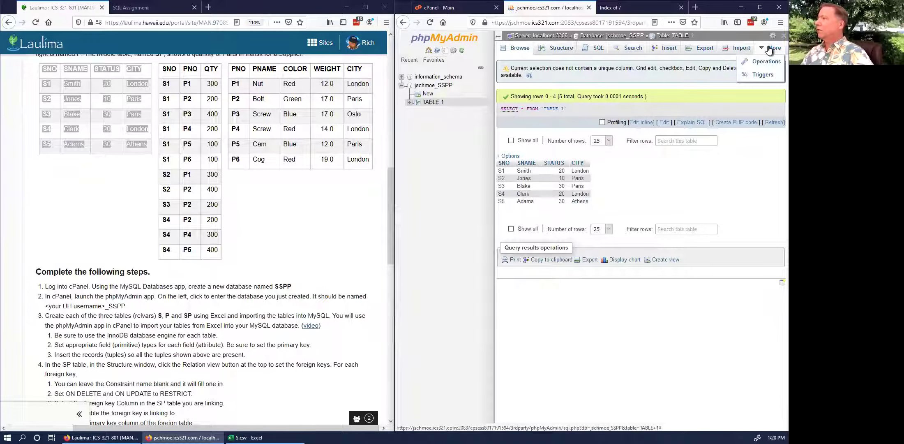
click(760, 8)
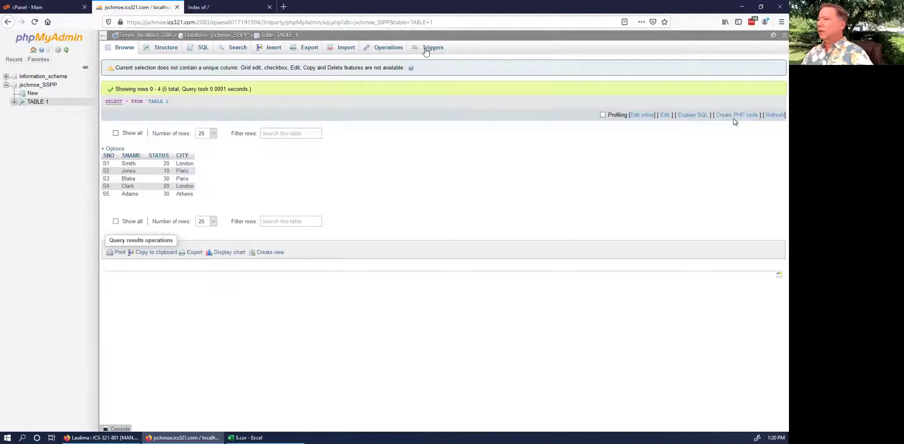
Step: Go to TABLE 1's Operations page and highlight 'InnoDB' and 'primary' in the assignment text
click(394, 50)
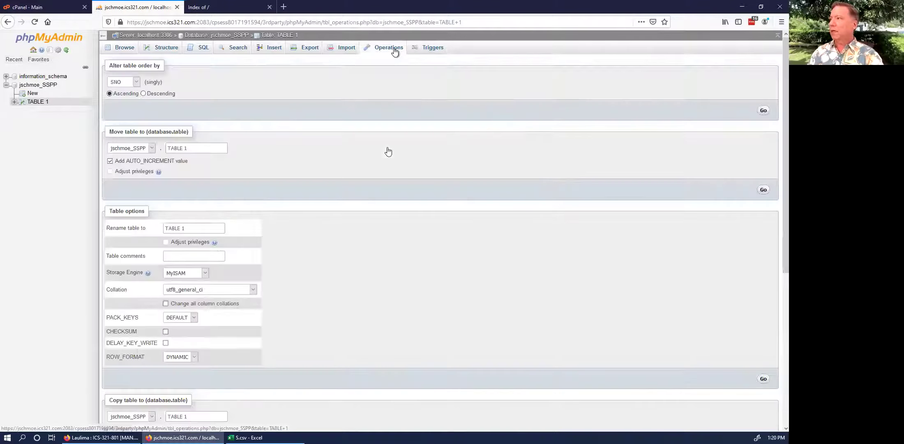
click(763, 6)
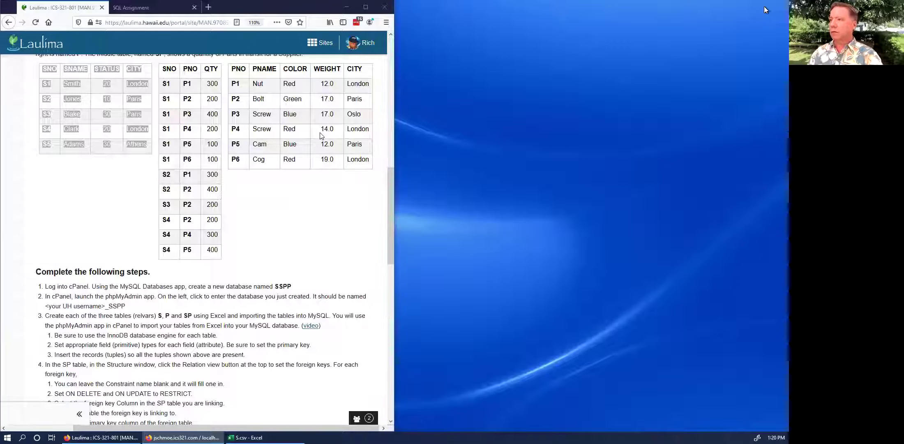
scroll(266, 191, down, 5)
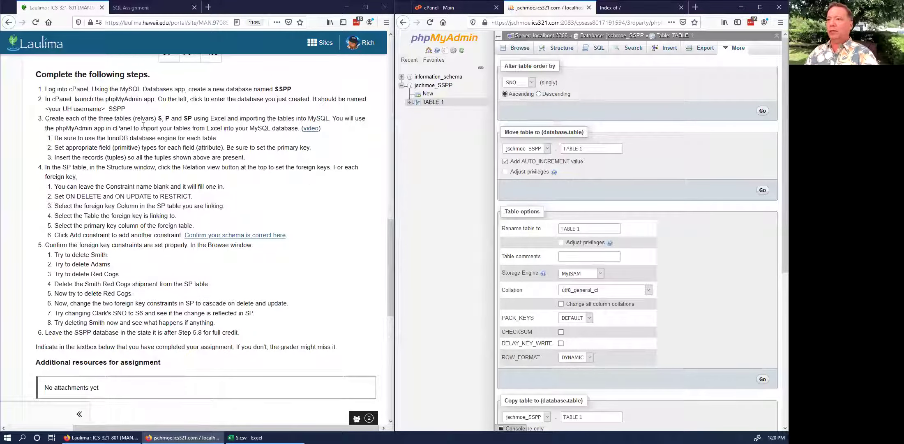
click(117, 149)
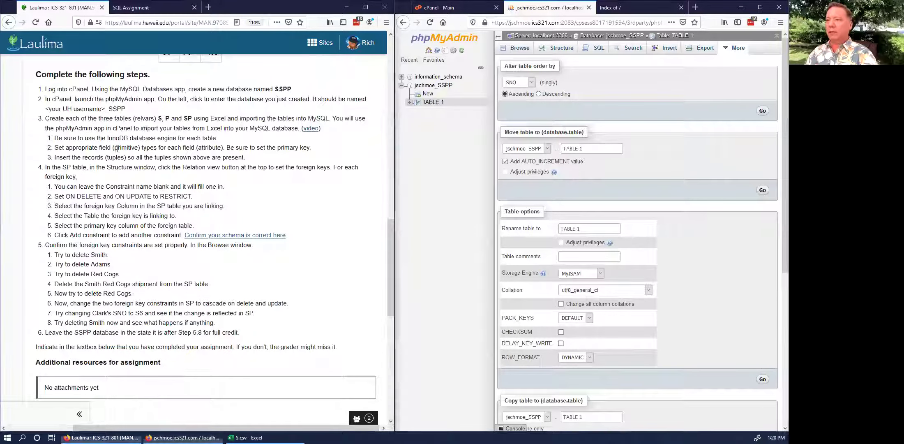
double_click(118, 138)
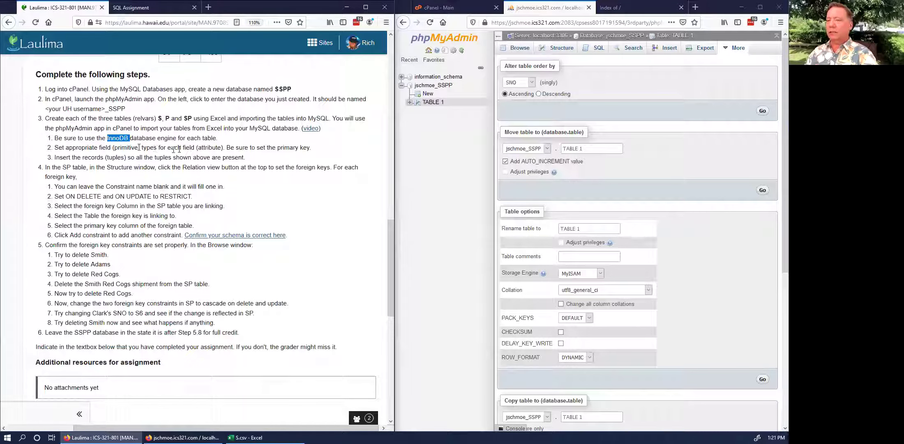
double_click(288, 148)
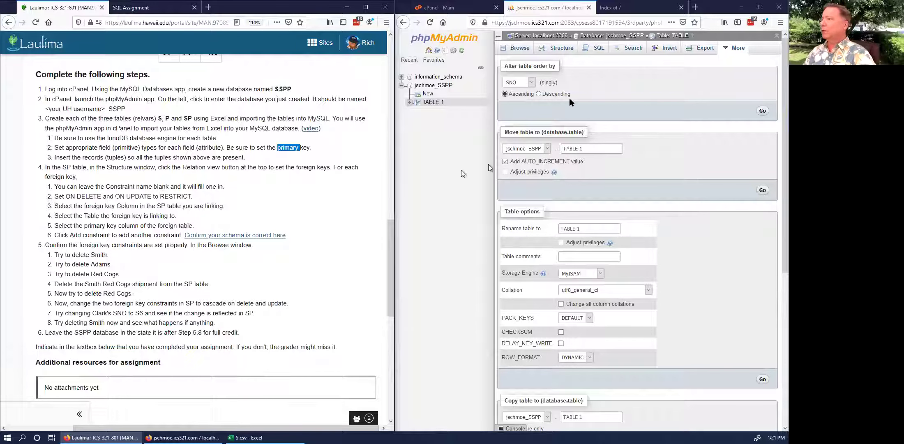
Step: Rename TABLE 1 to S and set its storage engine to InnoDB
click(509, 228)
click(559, 228)
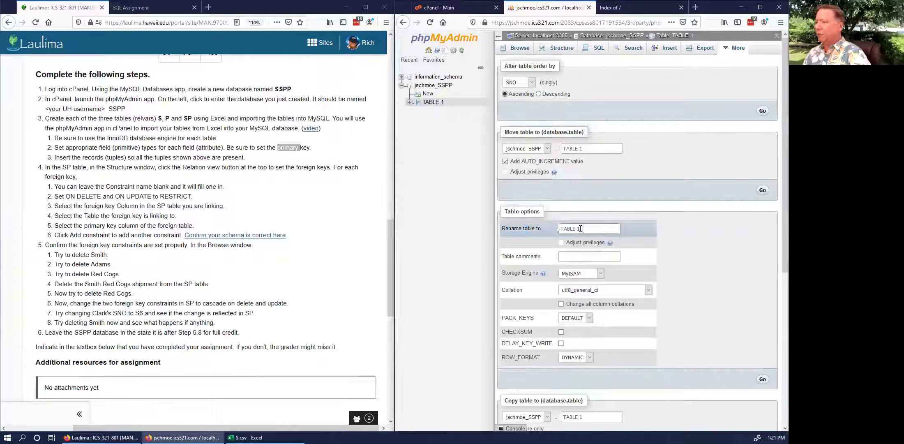
drag(581, 229, 558, 228)
text(S)
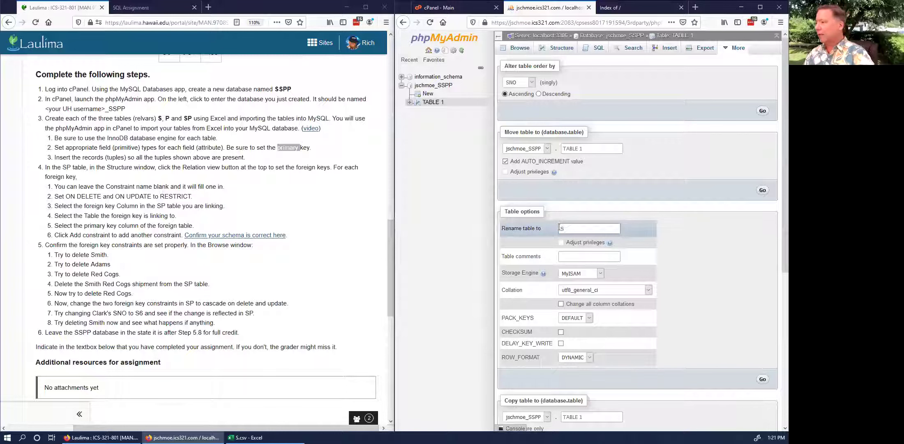
click(595, 275)
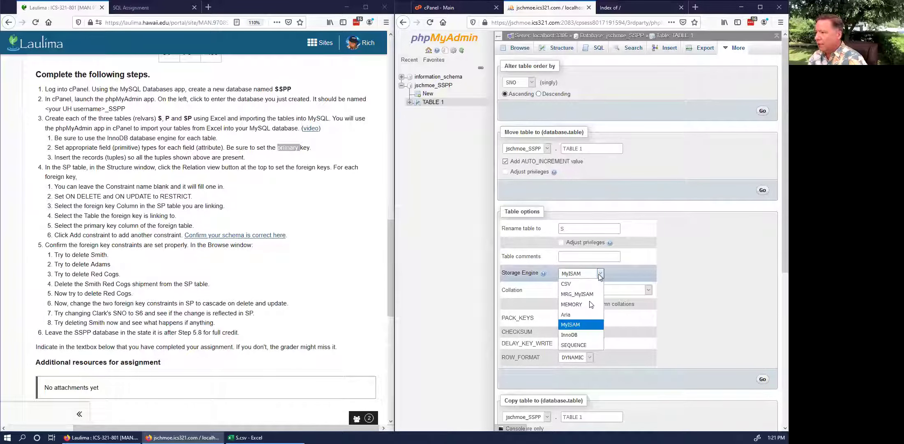
click(584, 335)
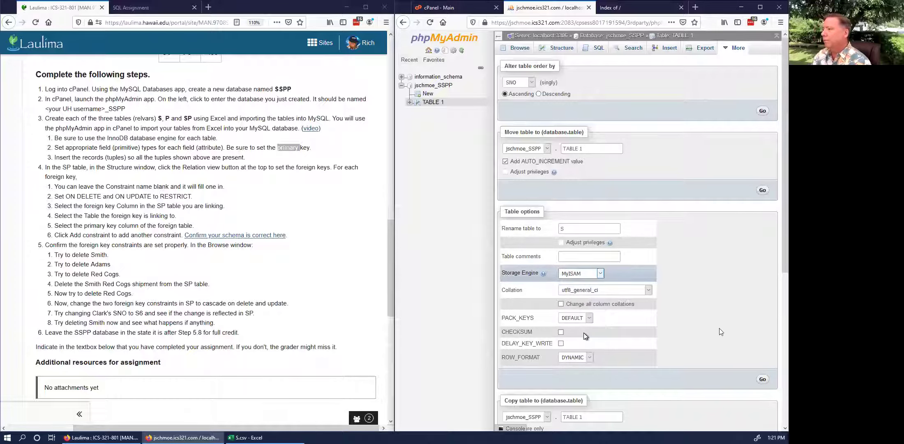
click(761, 379)
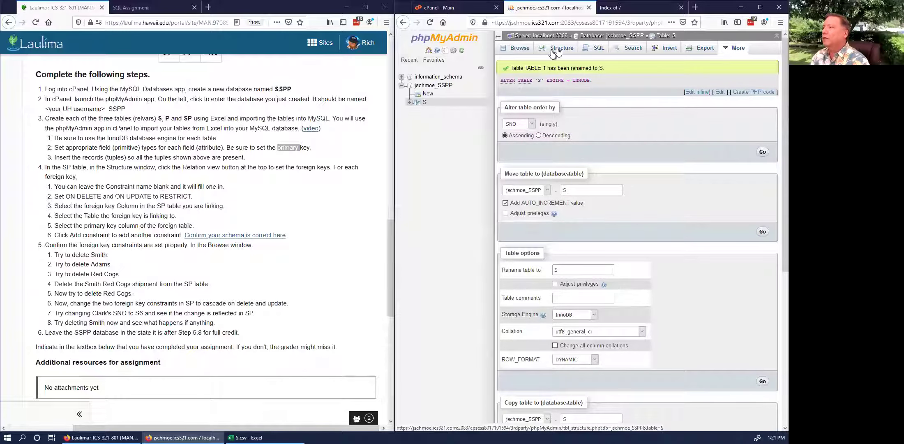
click(582, 49)
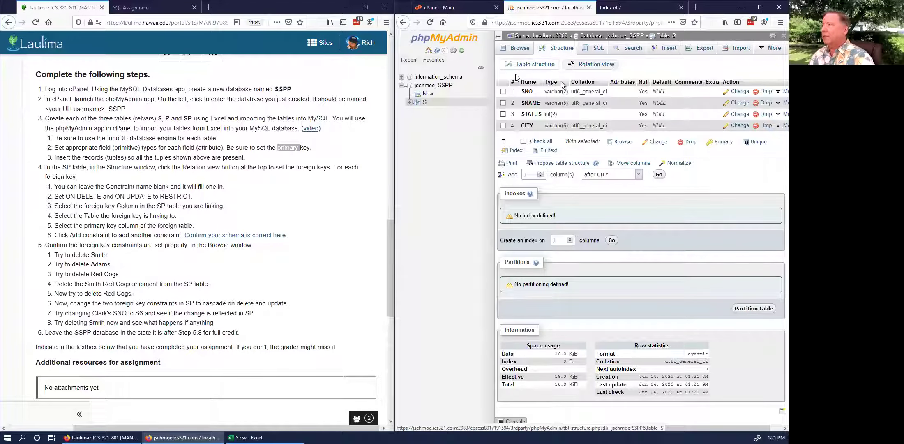
Step: Change the SNO column length from 2 to 5, making it varchar(5)
click(497, 39)
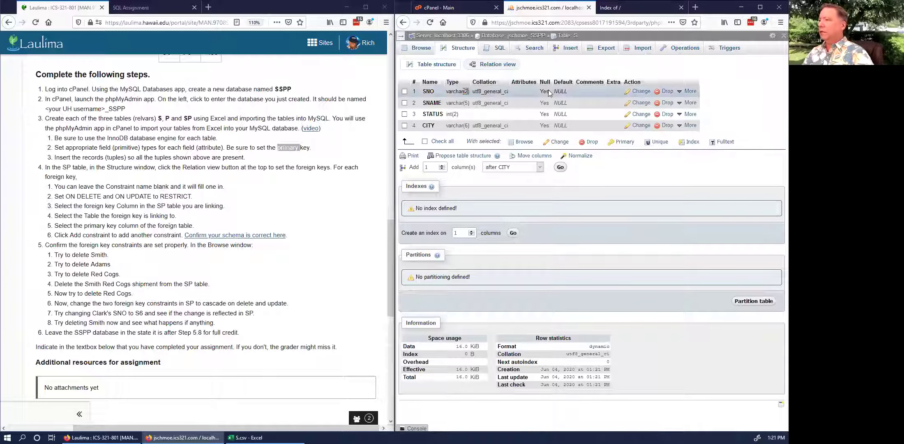
click(638, 92)
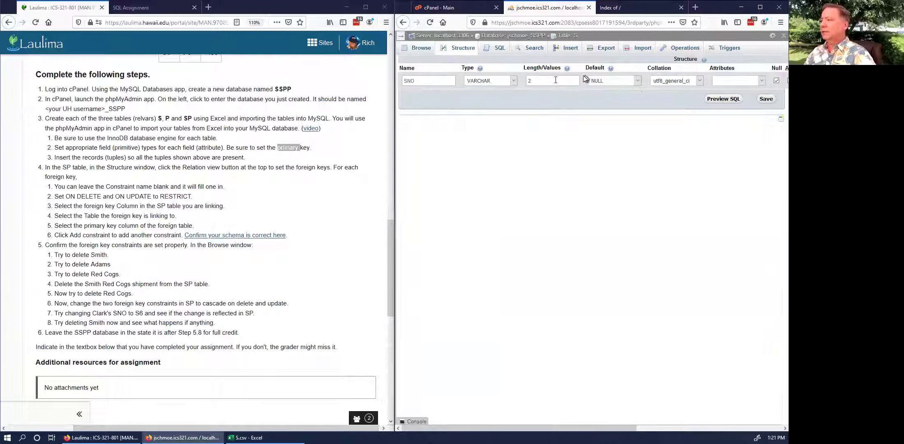
click(553, 80)
key(BackSpace)
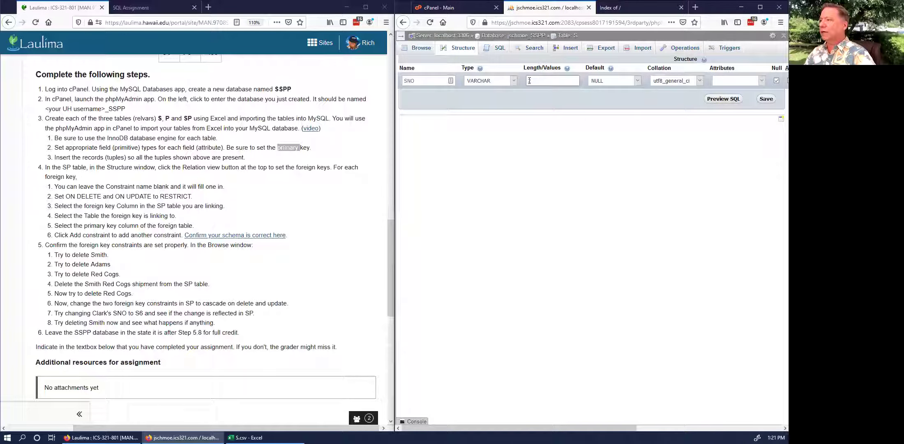
key(ctrl+a)
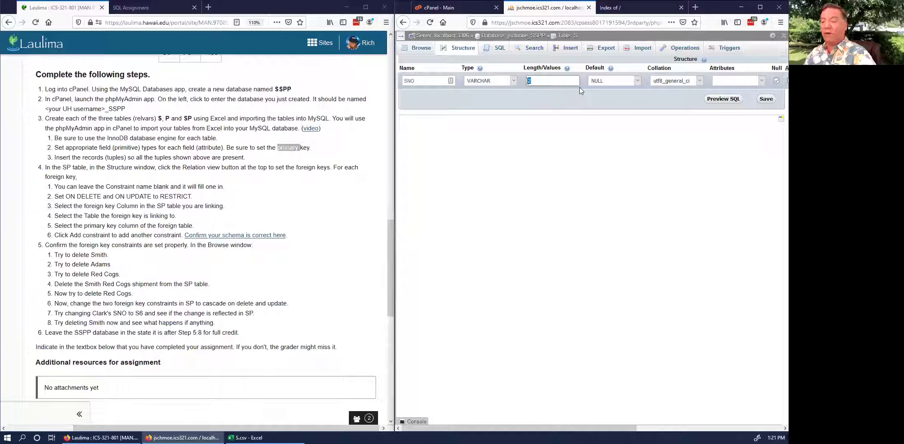
text(5)
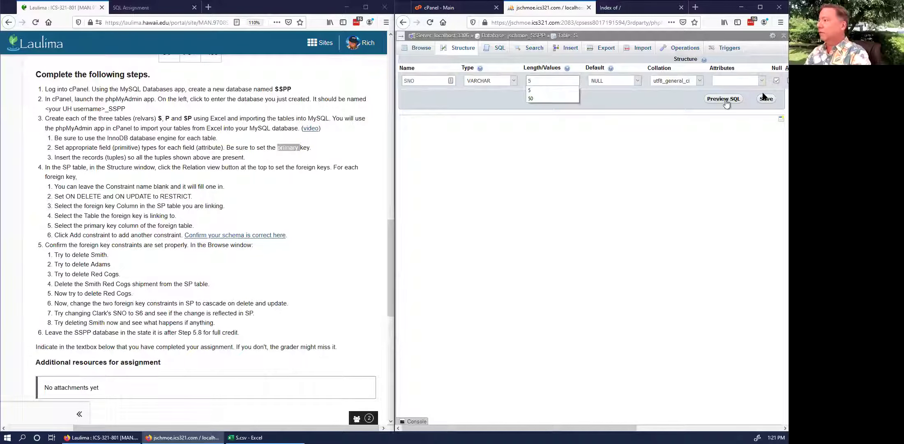
click(766, 99)
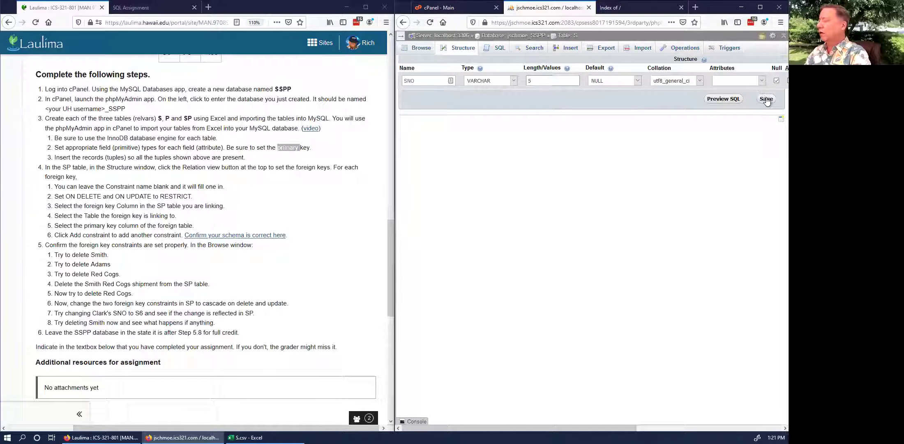
click(766, 99)
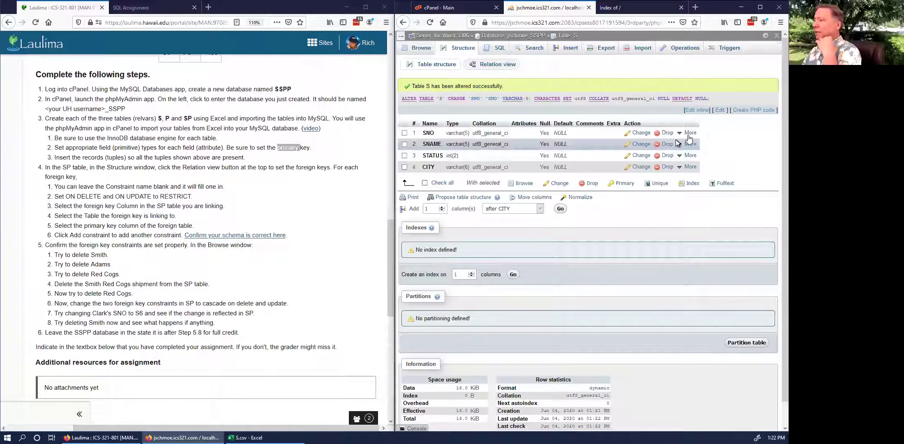
Step: Set SNO as the primary key of table S
mouse_move(687, 135)
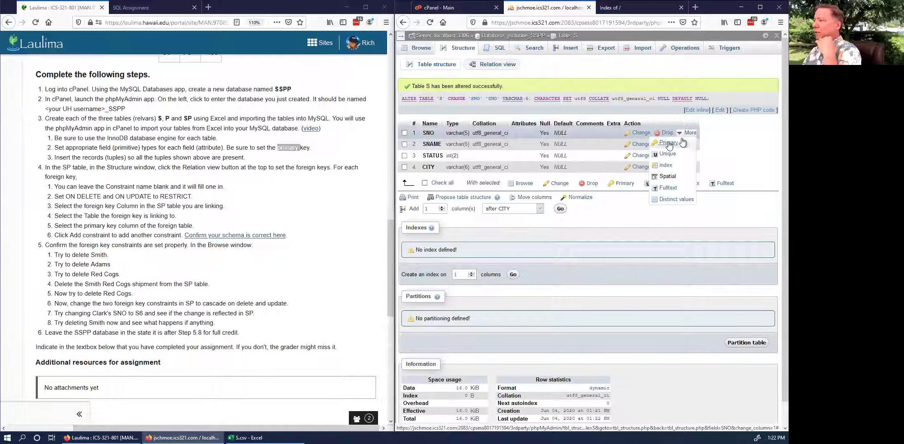
click(668, 143)
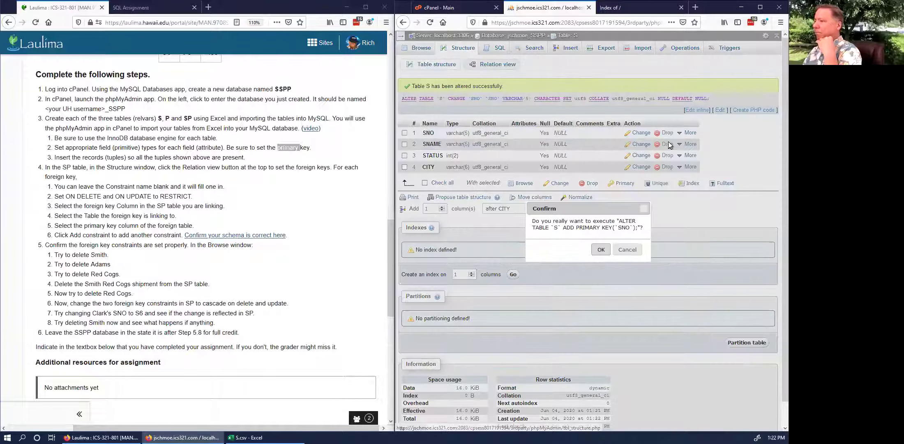
click(601, 248)
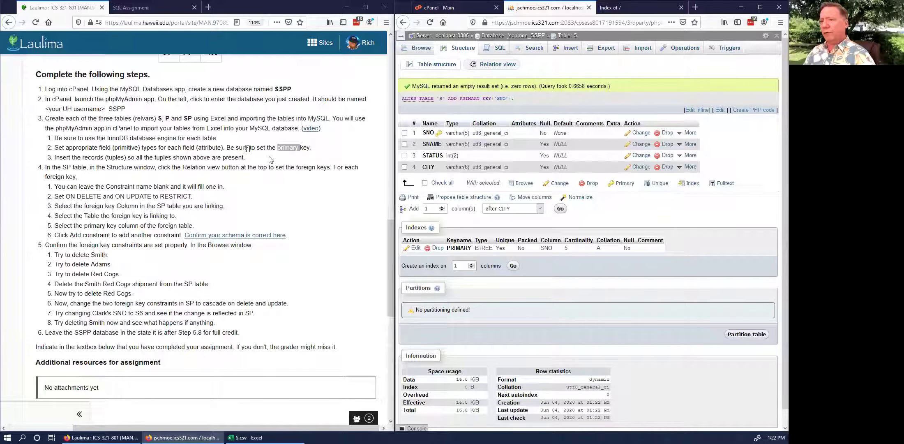
double_click(287, 147)
Step: Change the SNAME column's length to 50, making it varchar(50)
click(295, 154)
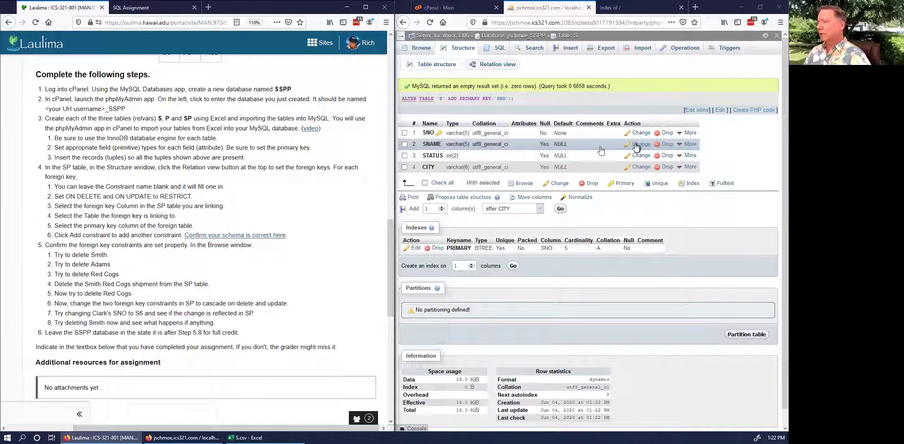
click(637, 144)
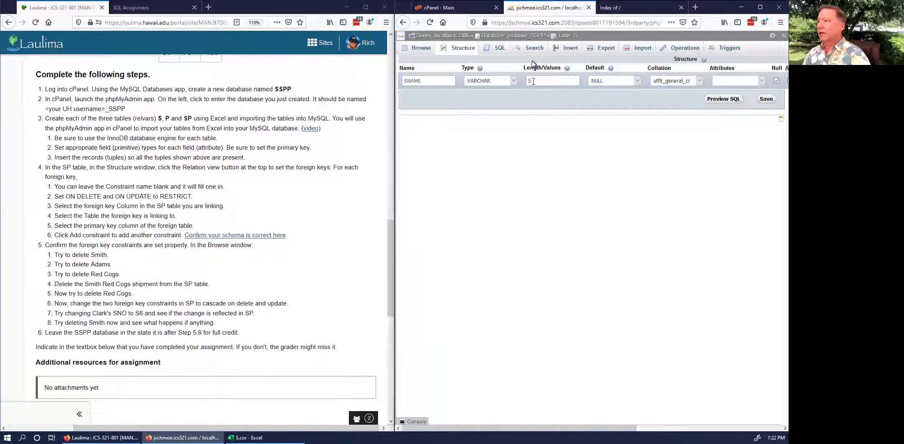
click(532, 83)
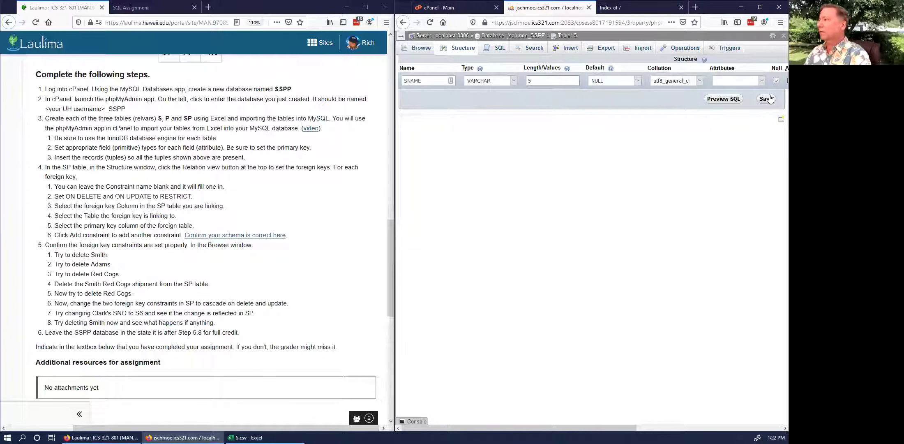
text(0)
click(756, 103)
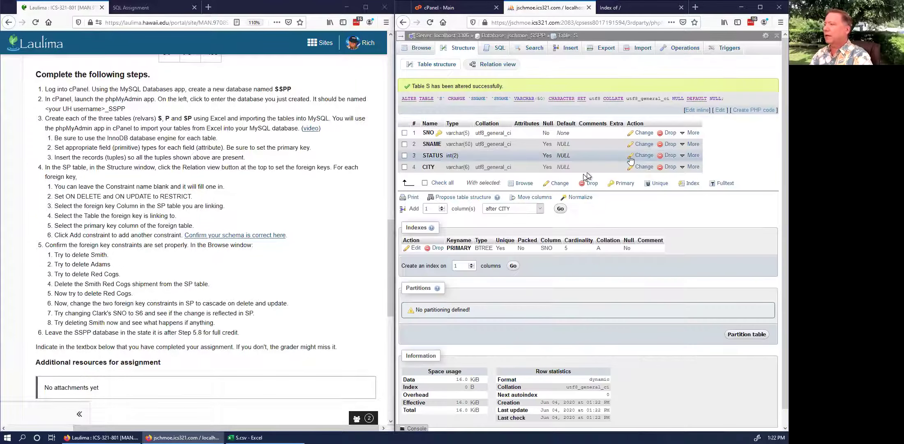
Step: Change the STATUS column's length from 2 to 3, making it int(3)
click(641, 156)
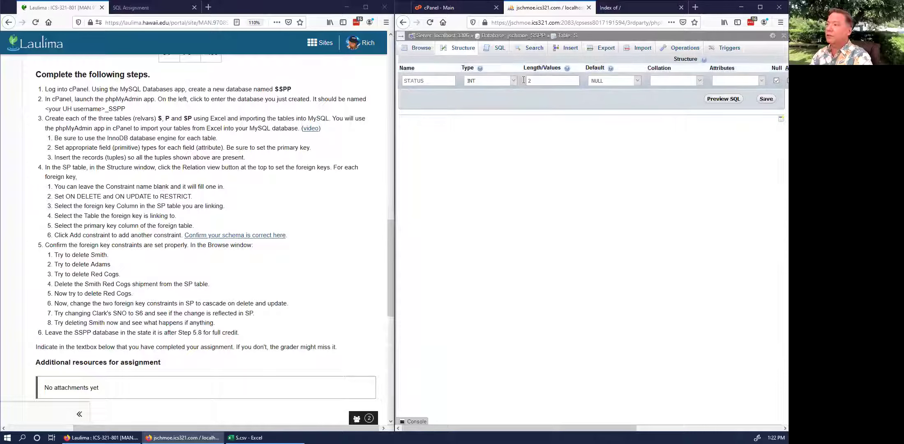
click(539, 81)
double_click(528, 81)
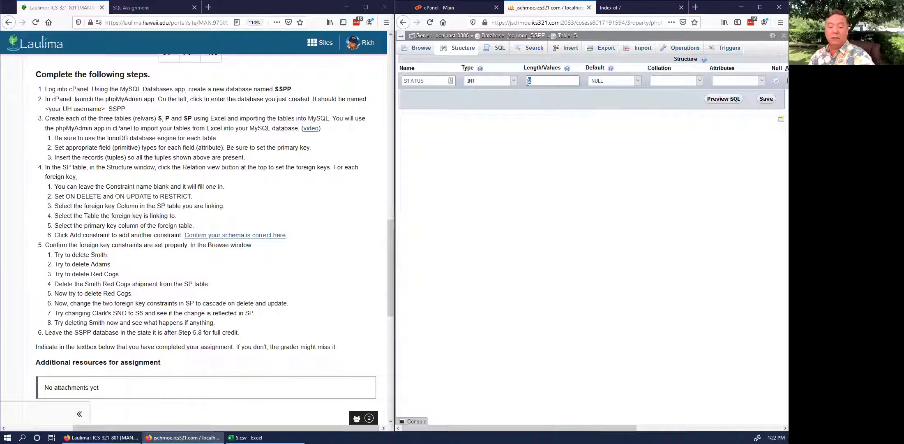
text(3)
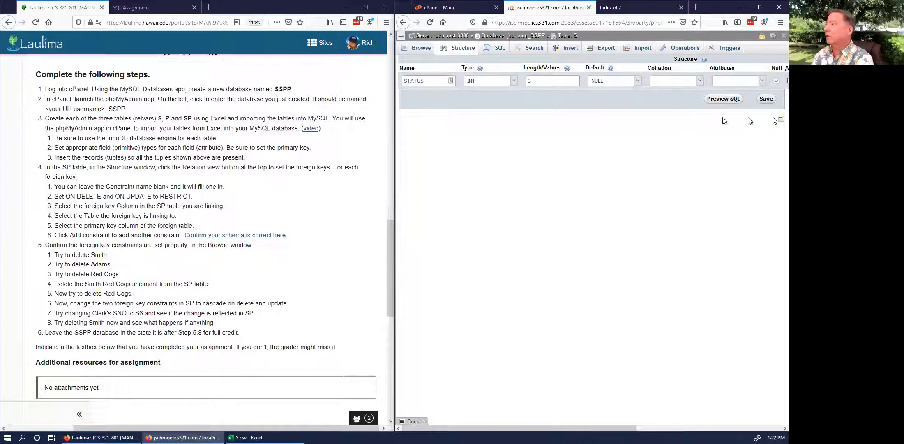
click(769, 102)
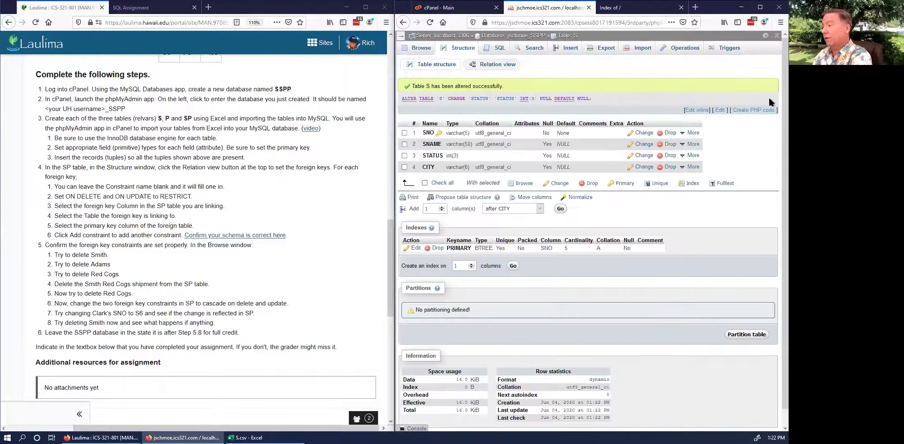
mouse_move(693, 133)
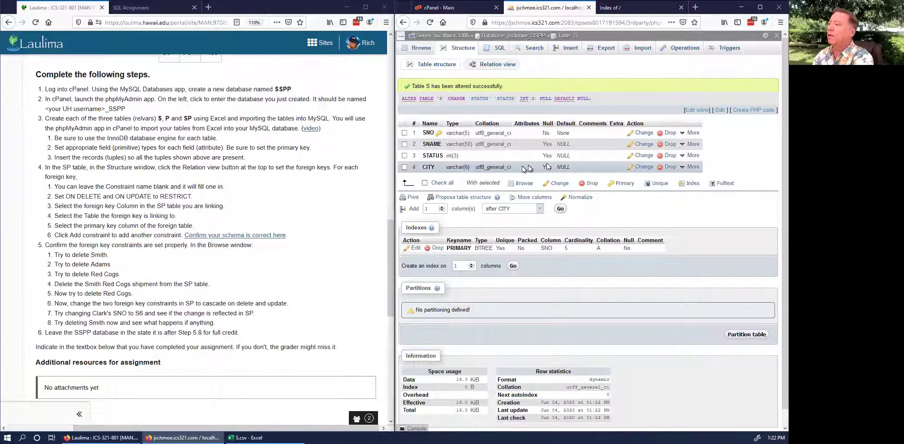
Step: Change the CITY column's length from 6 to 25, making it varchar(25)
click(644, 167)
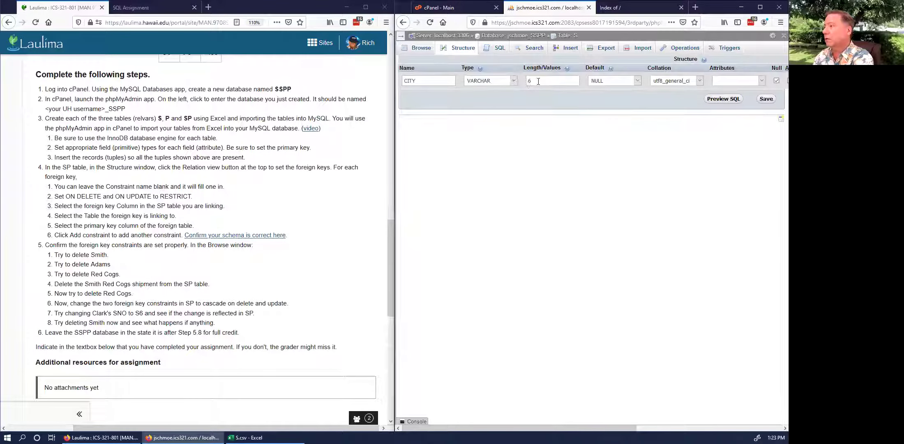
double_click(538, 82)
text(25)
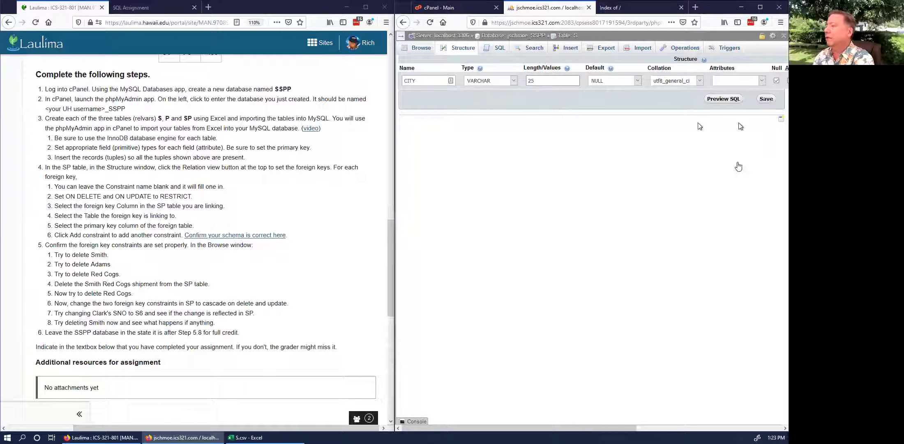
click(766, 99)
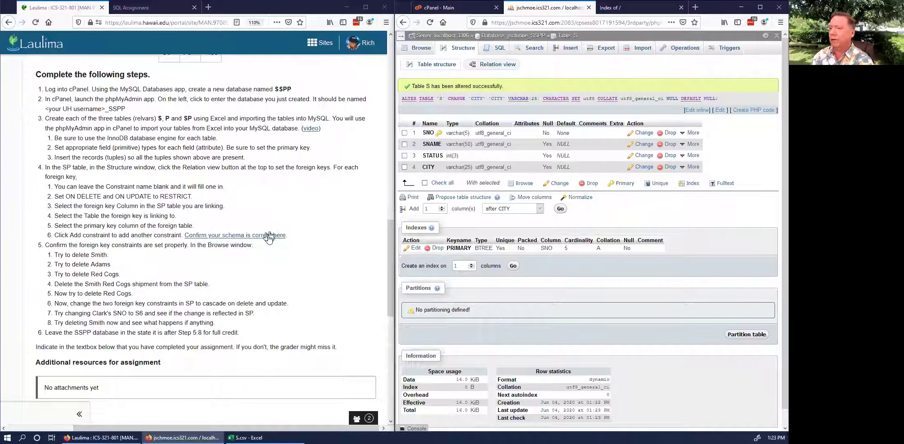
click(269, 237)
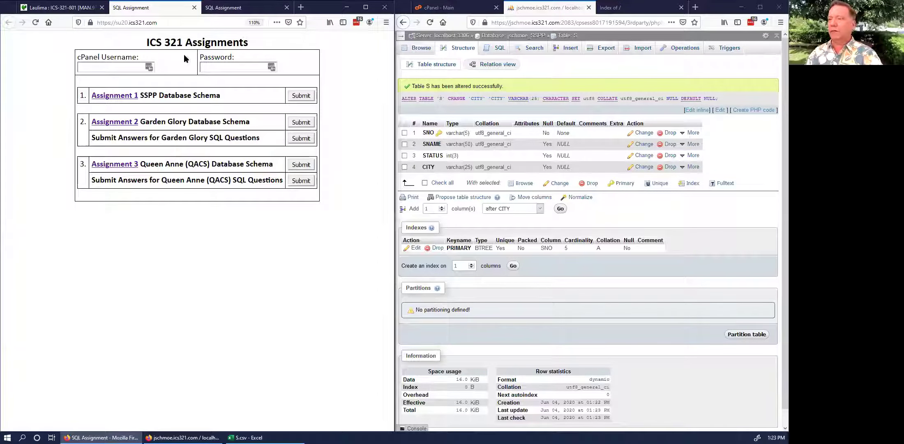
Step: Sign in to the grader with the lowercase cPanel username and the account password
click(101, 67)
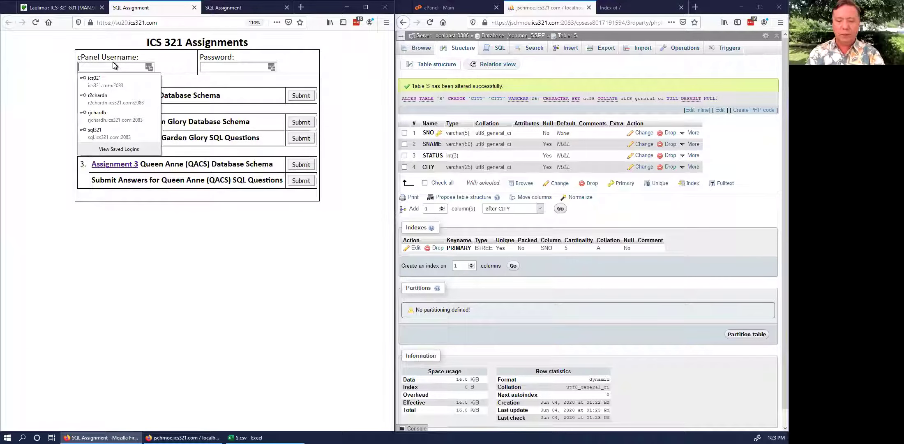
text(JS)
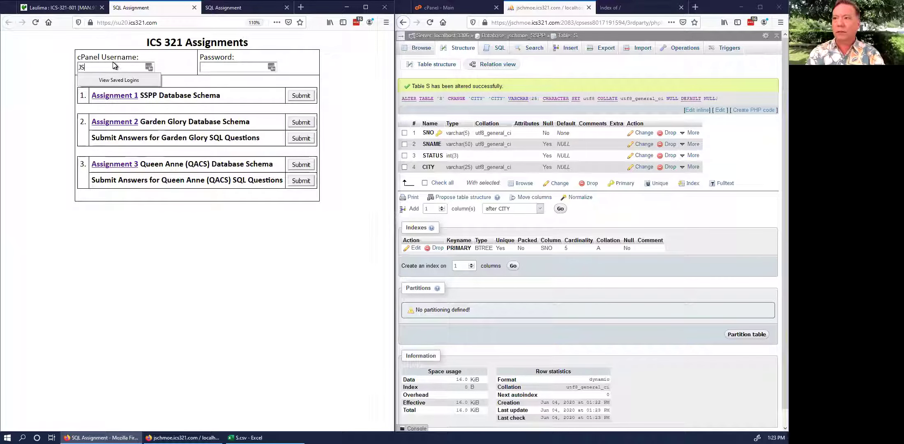
key(BackSpace)
key(BackSpace)
text(jschmoe)
key(Tab)
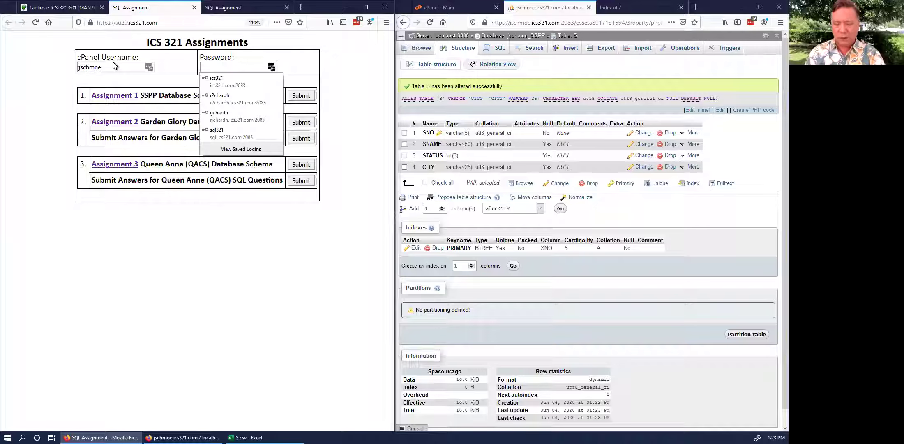
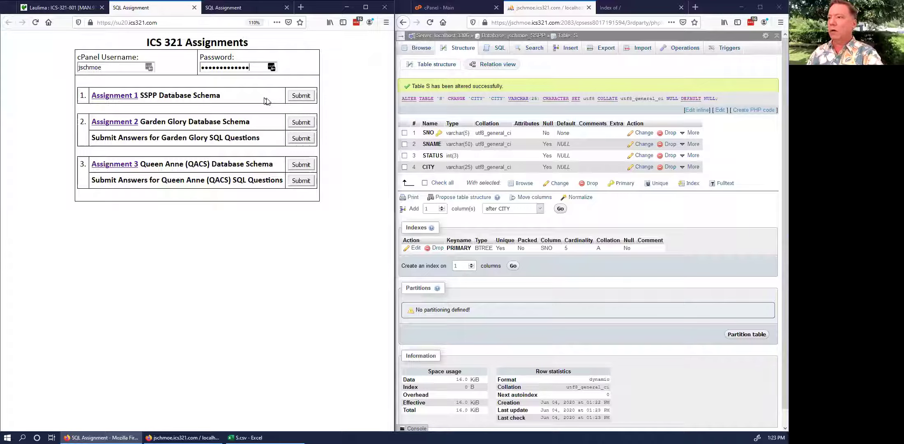
Step: Submit Assignment 1 for SSPP schema scoring and decline LastPass's offer to save the login
click(300, 99)
click(301, 99)
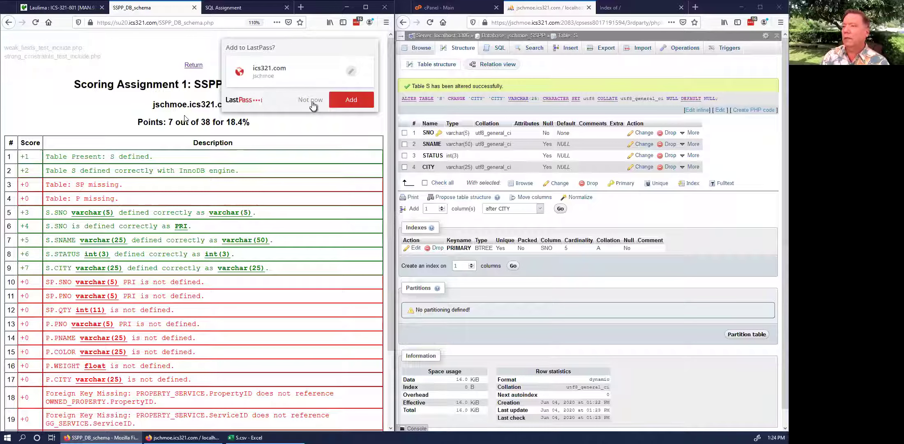
click(311, 101)
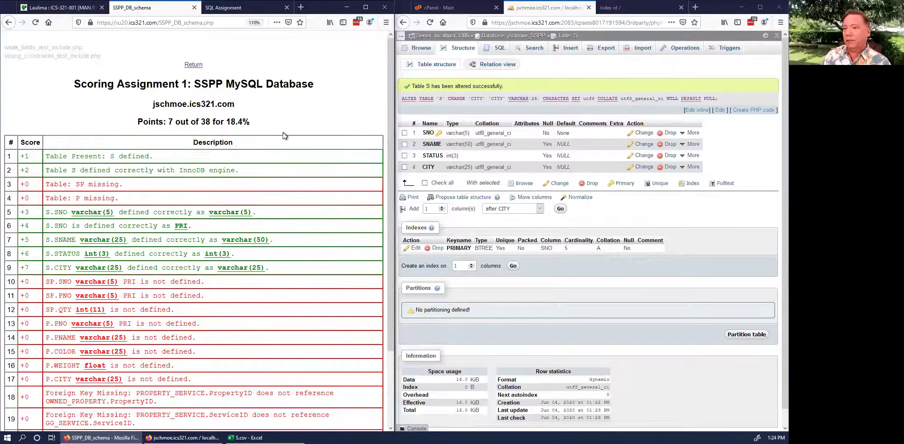
Step: Review the score table: InnoDB check, SNO type, SNAME varchar(50), and missing foreign keys in rows 18–20
scroll(283, 136, down, 3)
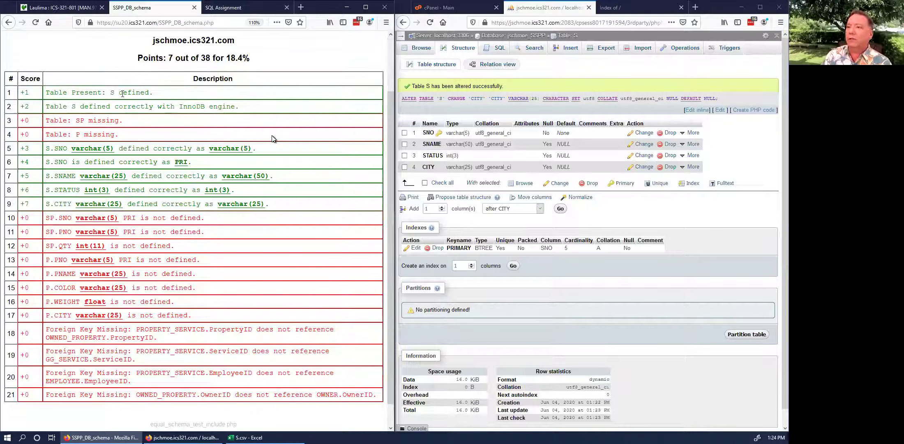
scroll(123, 95, down, 1)
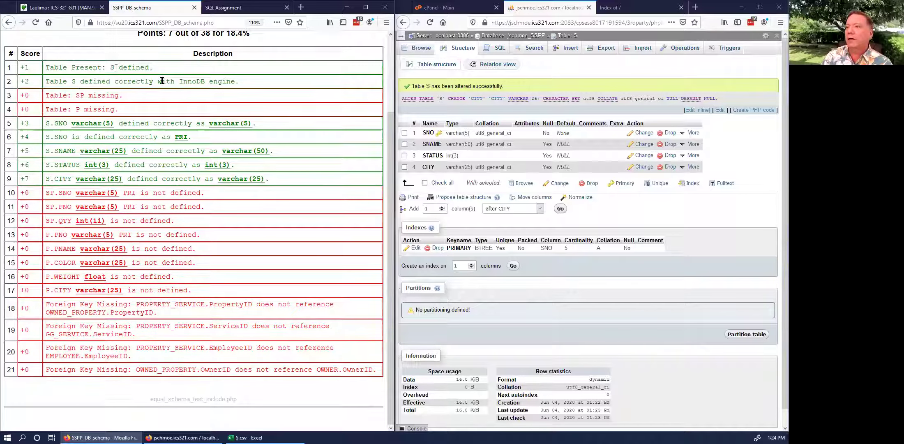
drag(164, 81, 209, 81)
drag(122, 123, 181, 152)
click(209, 162)
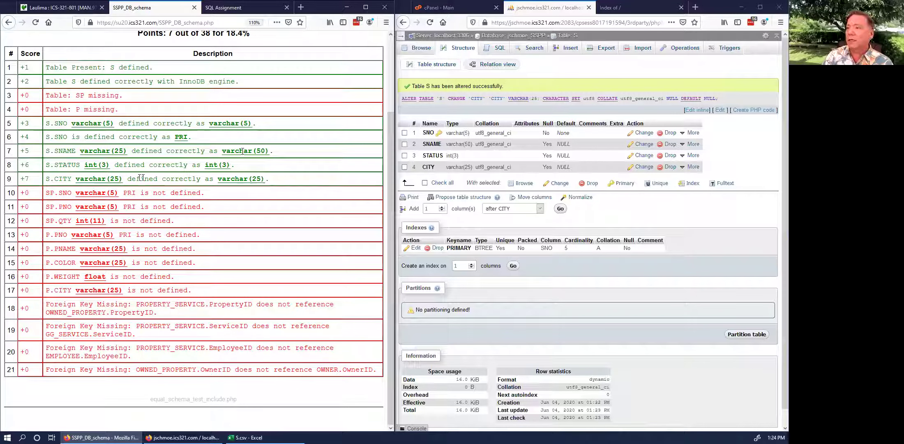
drag(231, 152, 270, 152)
double_click(262, 151)
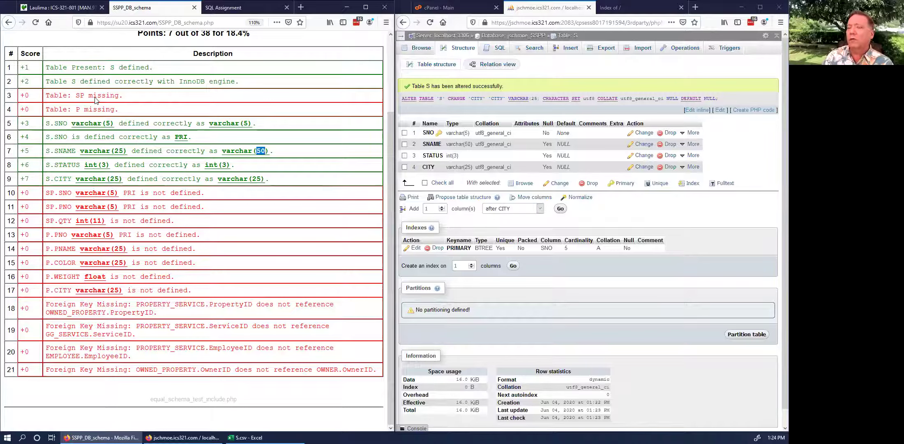
scroll(94, 101, up, 4)
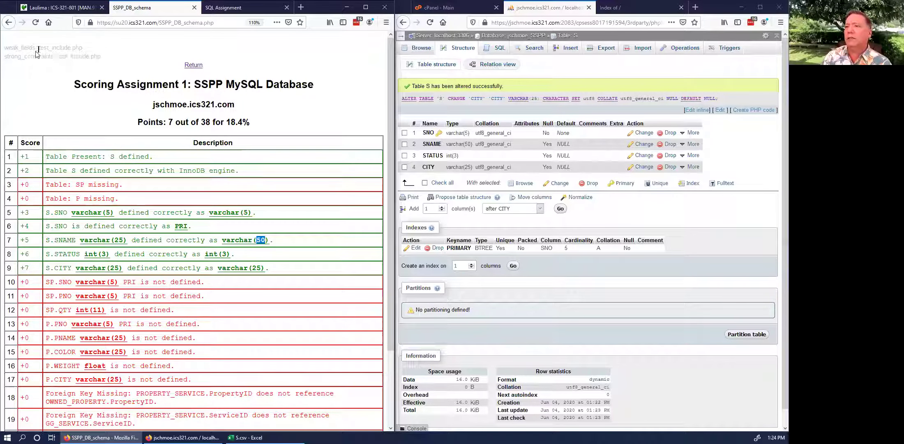
click(37, 55)
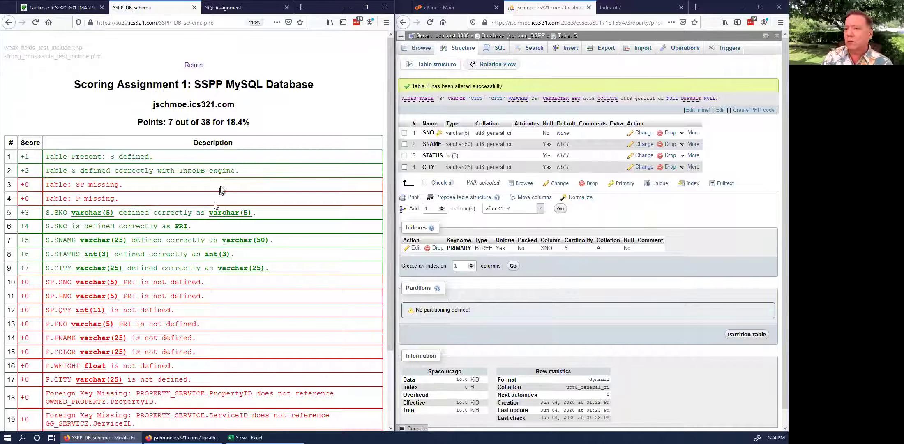
scroll(221, 189, down, 3)
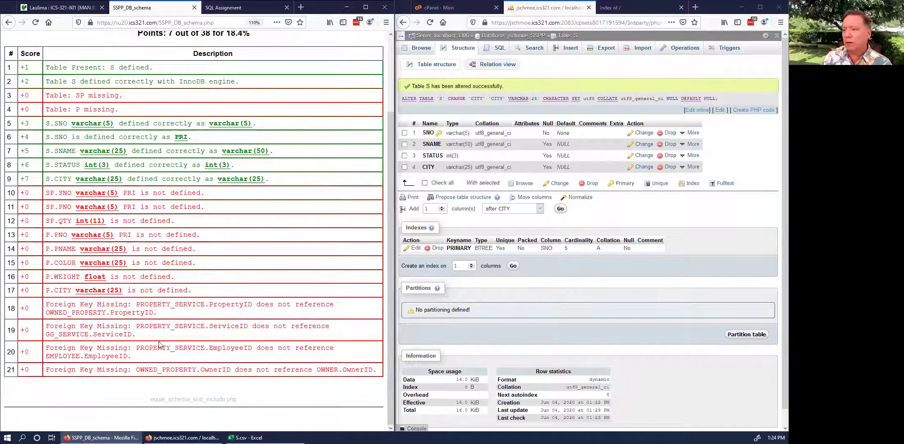
drag(46, 304, 271, 362)
click(233, 306)
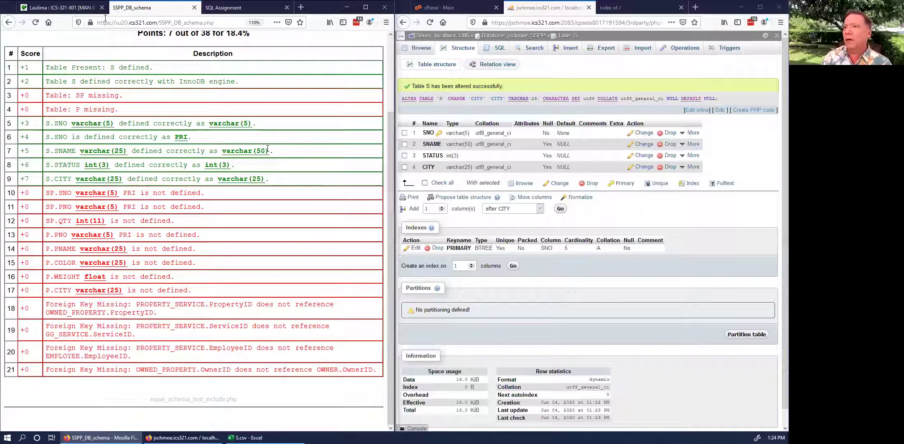
Step: Look over the foreign key test steps in Laulima, then return to the score table
click(65, 15)
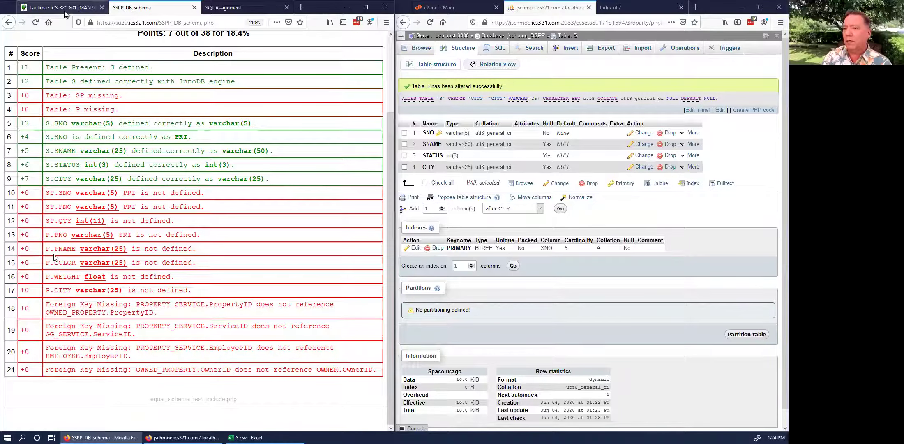
drag(58, 254, 218, 327)
click(218, 328)
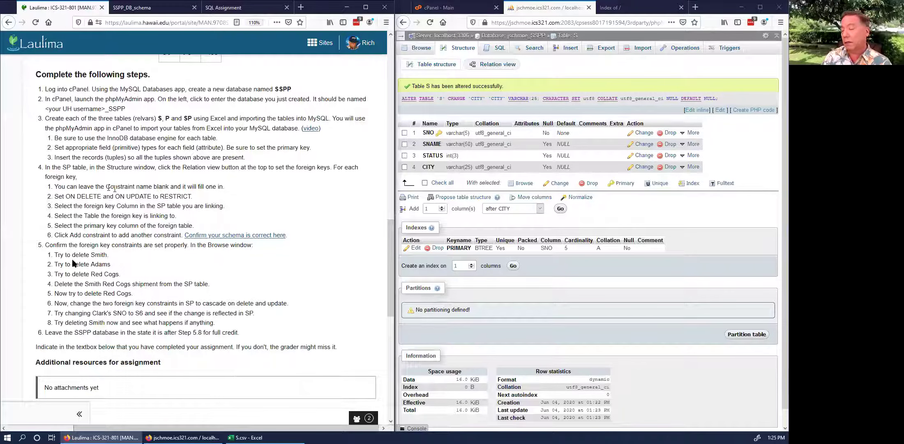
click(161, 10)
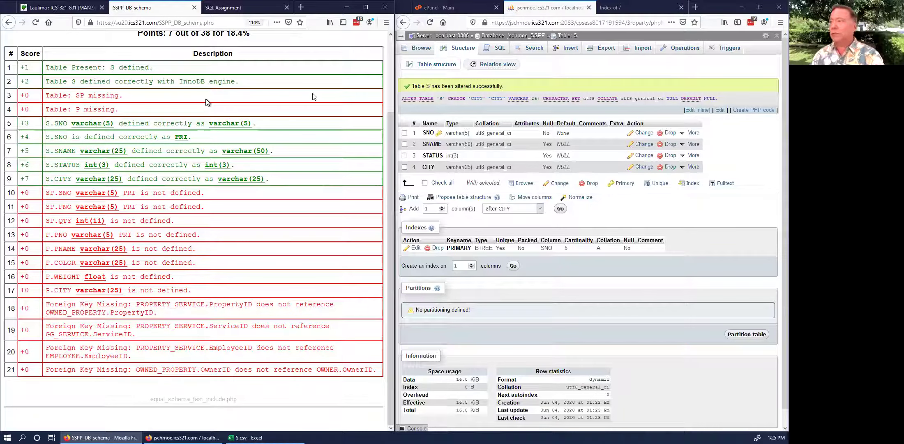
Step: Scroll Laulima up to the S, SP and P sample tables, then open the SSPP database overview
click(80, 13)
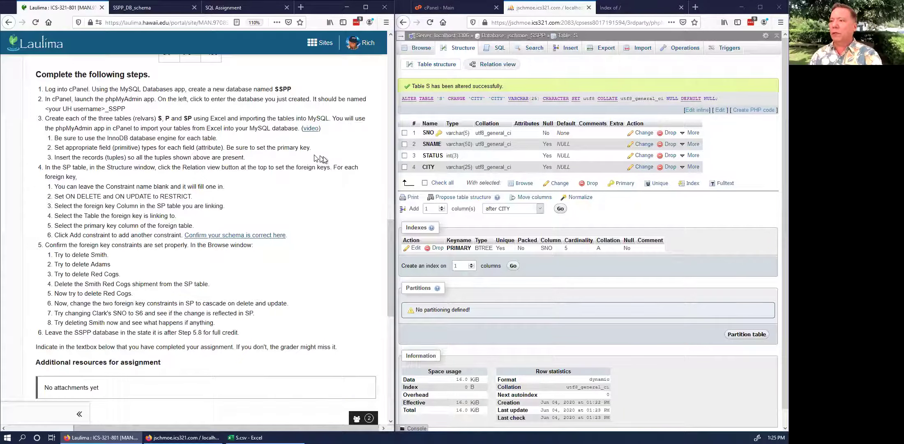
scroll(319, 158, up, 6)
drag(207, 133, 193, 149)
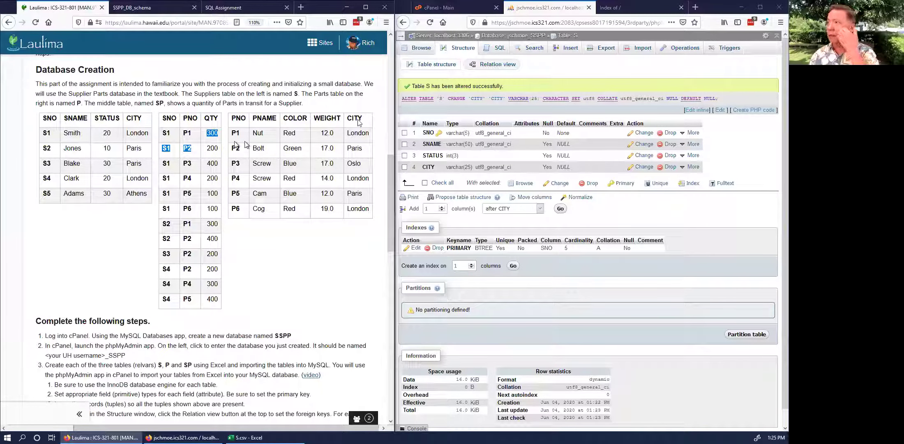
click(525, 40)
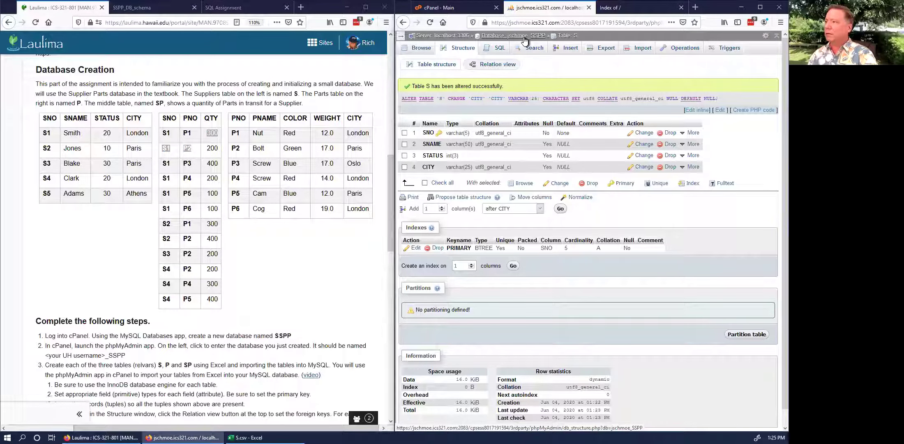
click(525, 40)
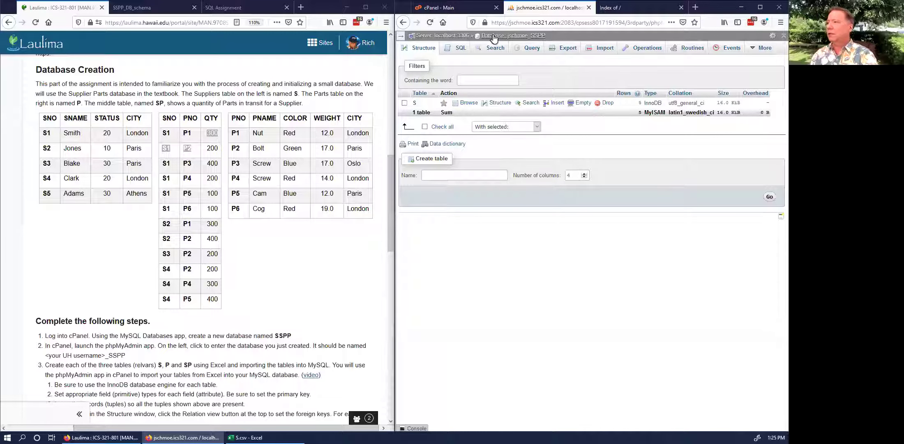
Step: Browse table S's five supplier rows, open the SSPP Import page, and return to the S.csv workbook
click(467, 103)
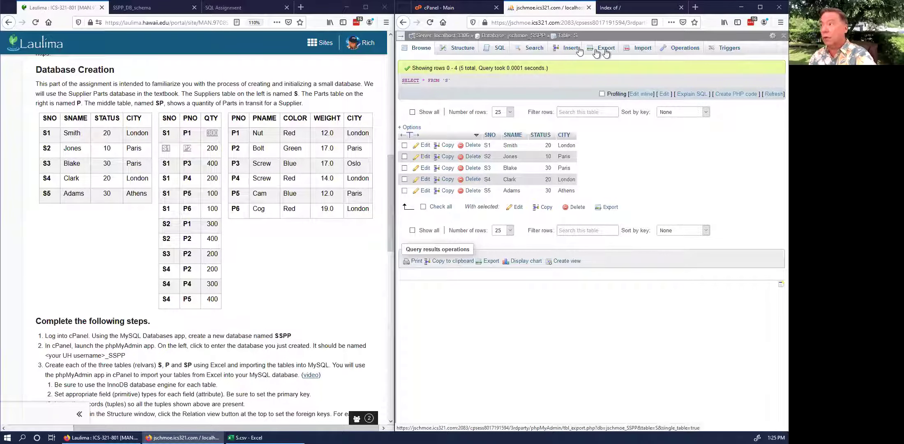
click(510, 37)
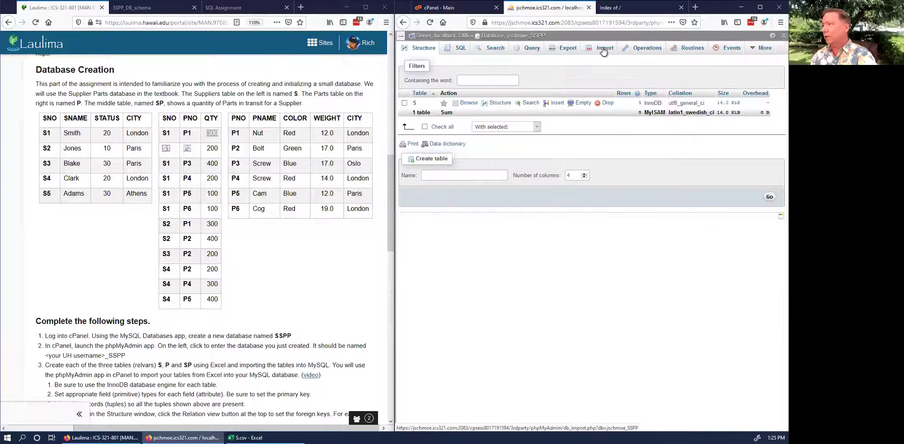
click(603, 50)
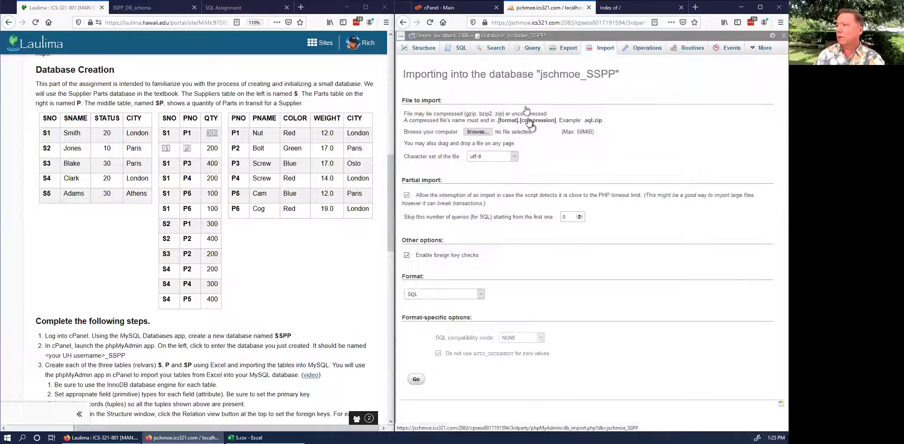
click(264, 441)
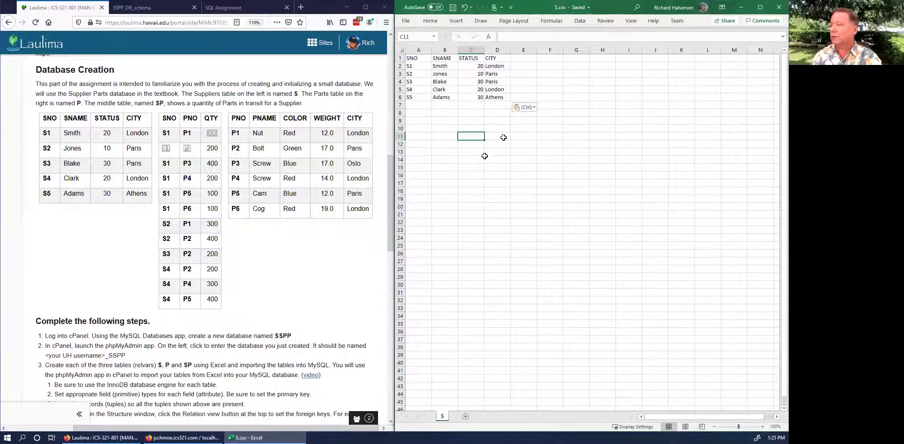
Step: Copy the SP table from Laulima and paste it at A1 of a new sheet
click(466, 416)
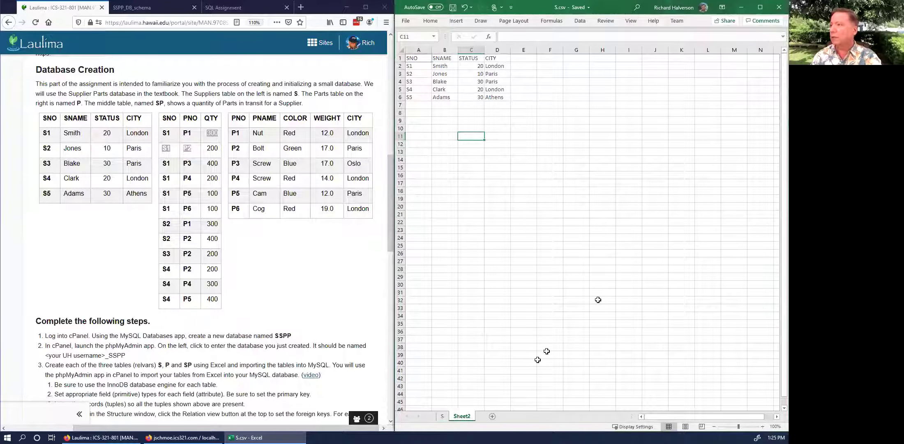
drag(164, 119, 204, 280)
key(ctrl+c)
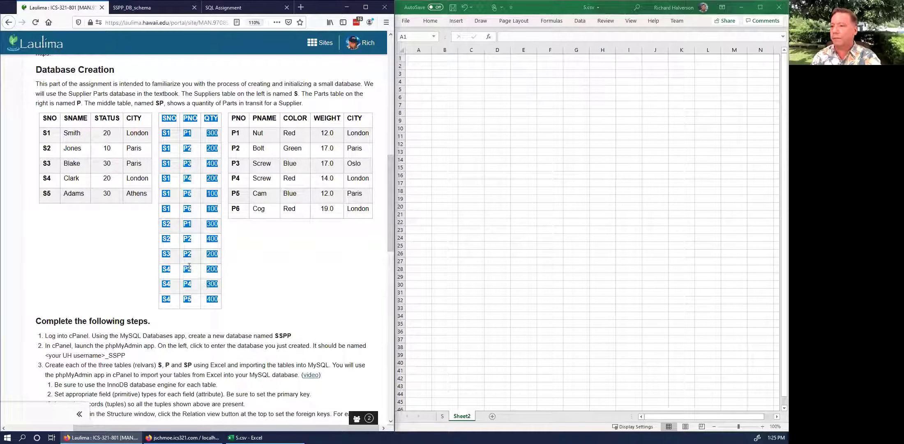
right_click(200, 269)
click(207, 272)
click(417, 58)
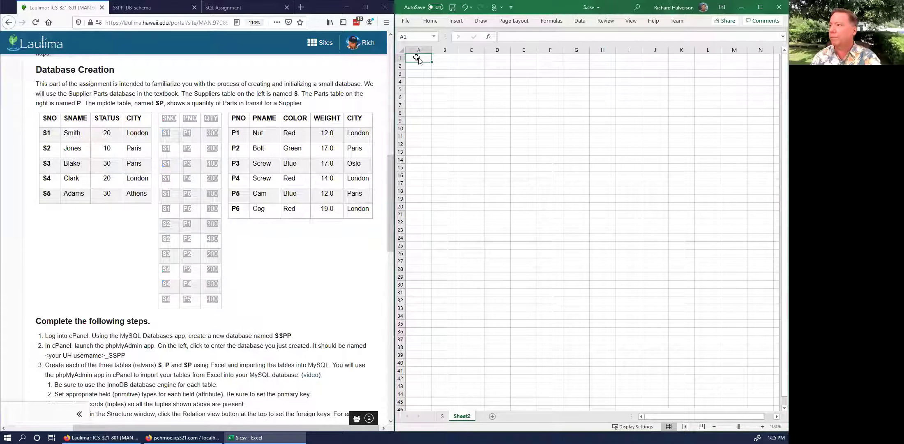
right_click(417, 58)
click(449, 100)
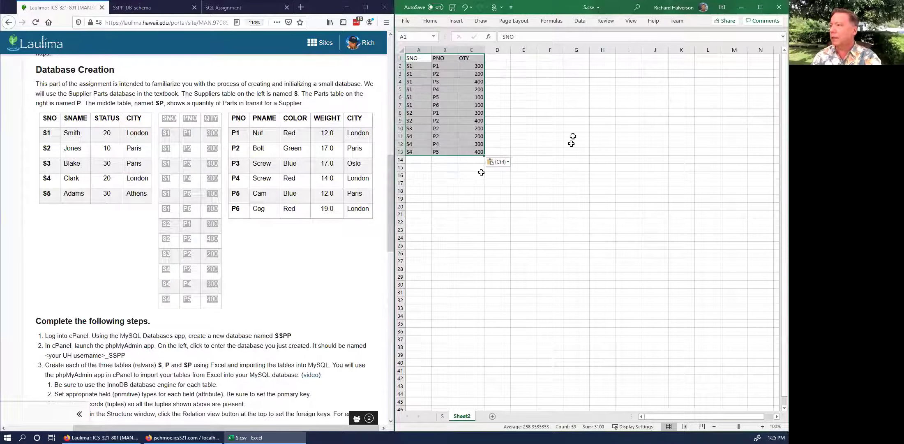
Step: Save the active sheet as SP.csv in CSV format
click(406, 21)
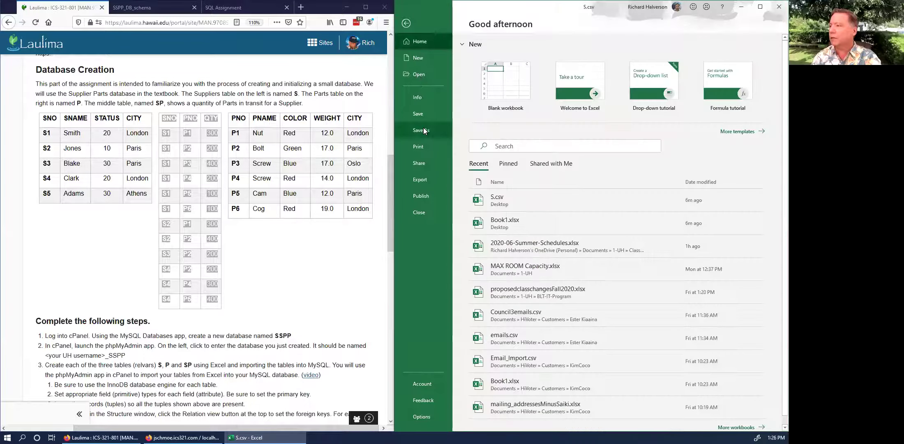
click(424, 130)
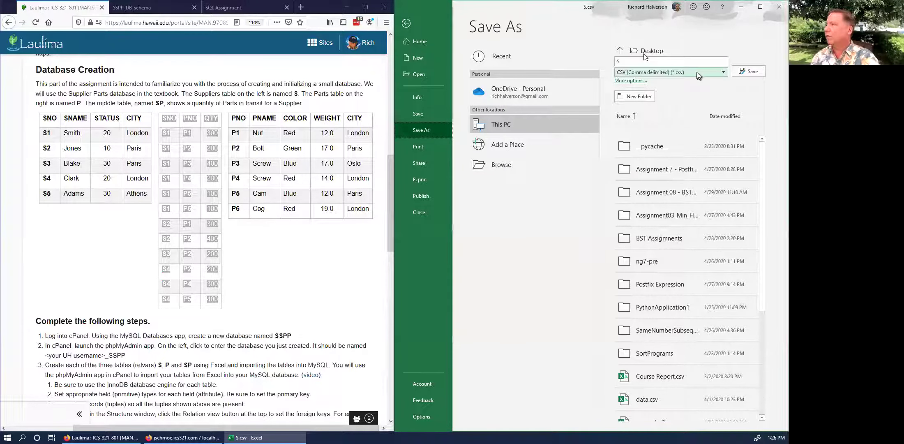
click(631, 60)
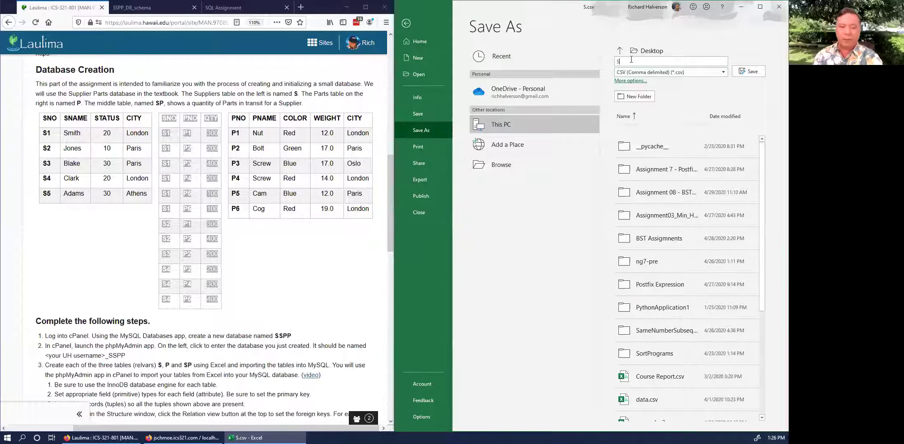
text(P)
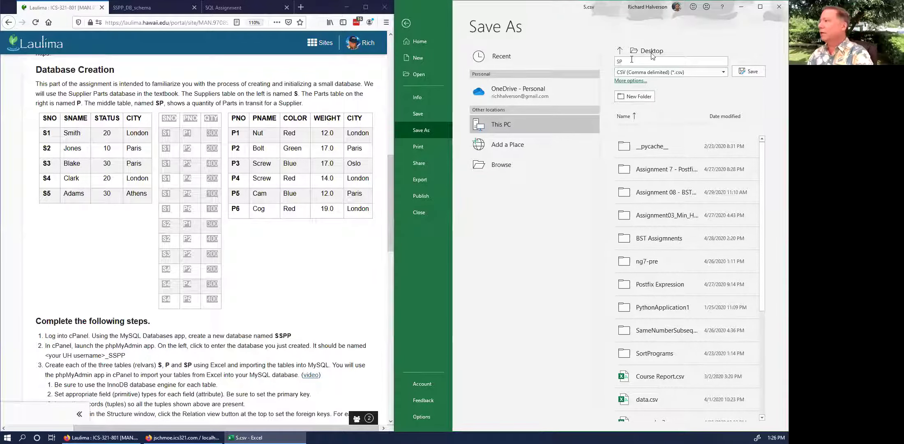
click(677, 76)
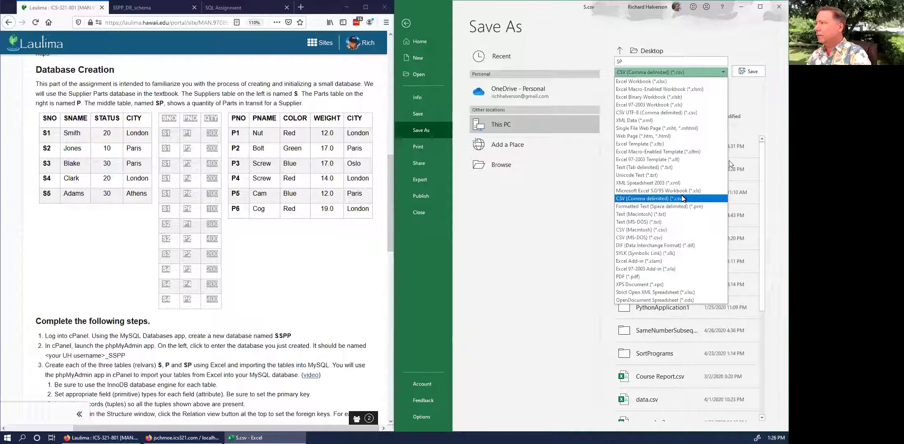
click(749, 72)
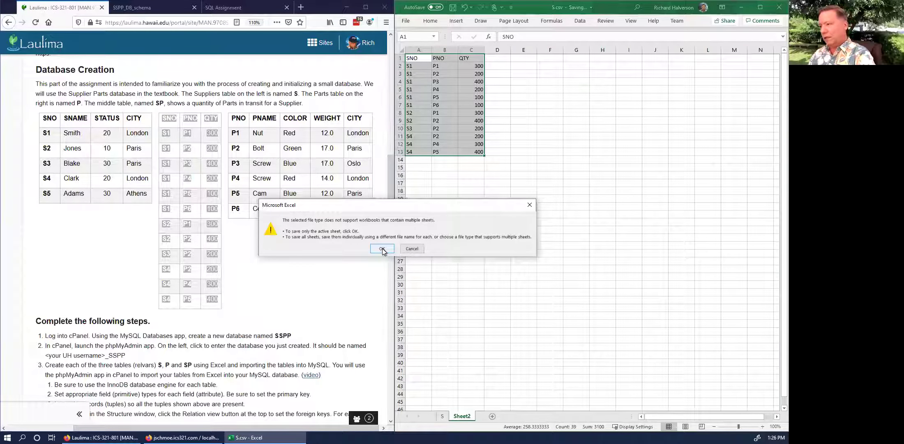
click(383, 249)
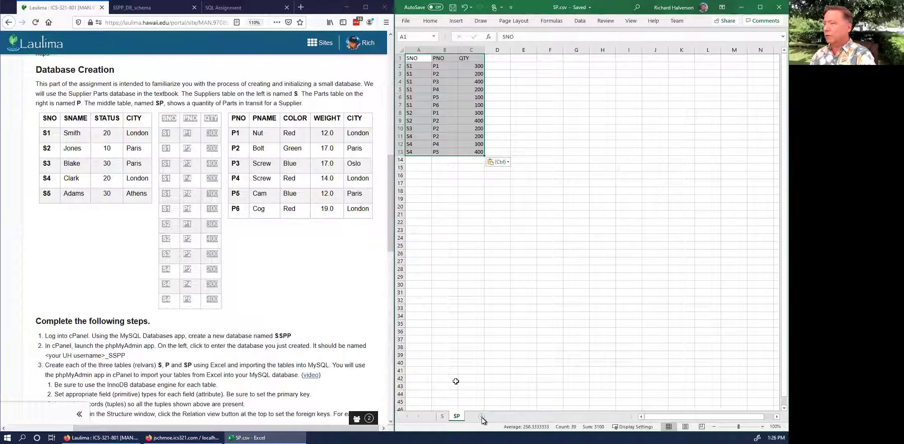
Step: Paste the P parts table from Laulima at A1 of another new sheet
click(481, 416)
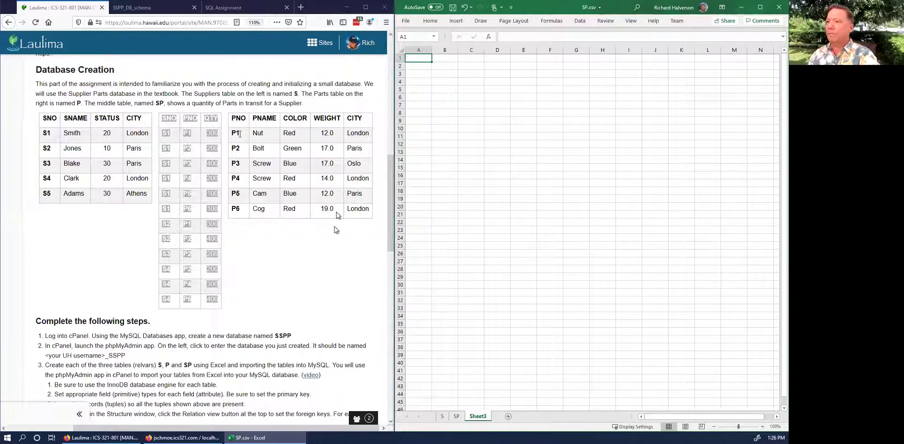
drag(232, 117, 368, 210)
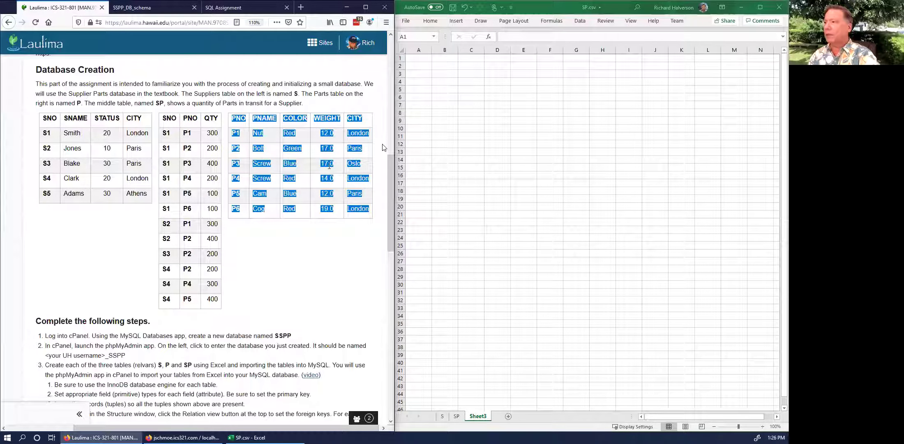
click(417, 56)
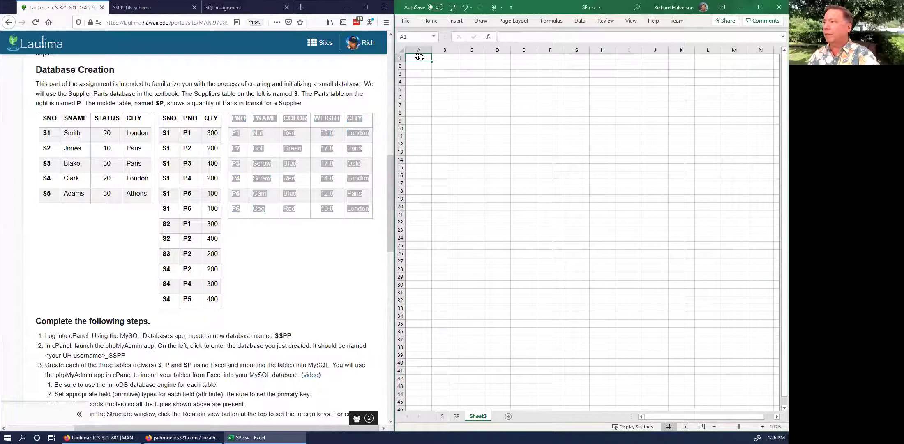
right_click(420, 57)
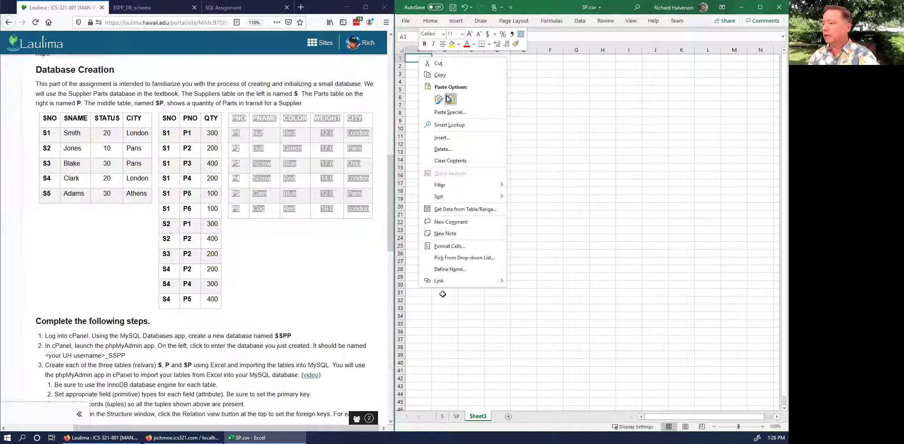
click(417, 98)
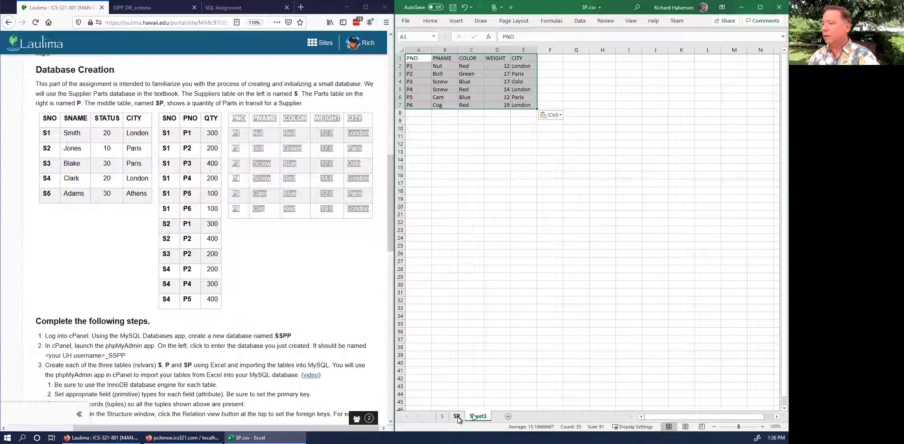
click(456, 416)
click(476, 416)
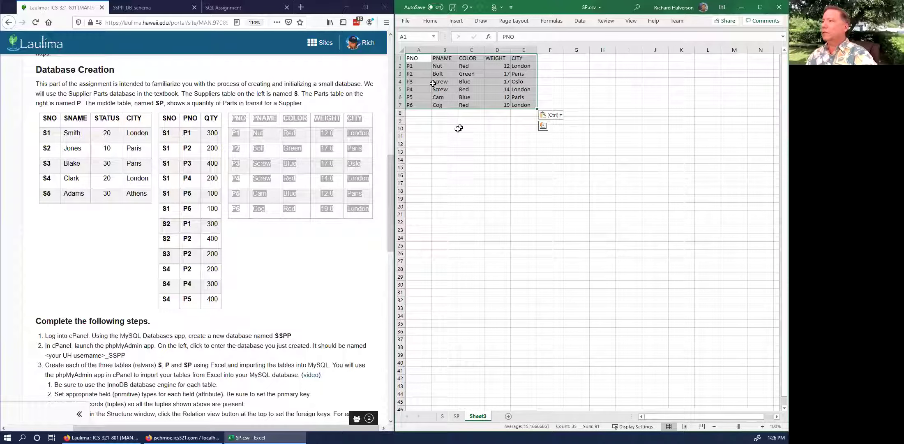
Step: Save the current sheet as P.csv (comma delimited), then close Excel
click(406, 22)
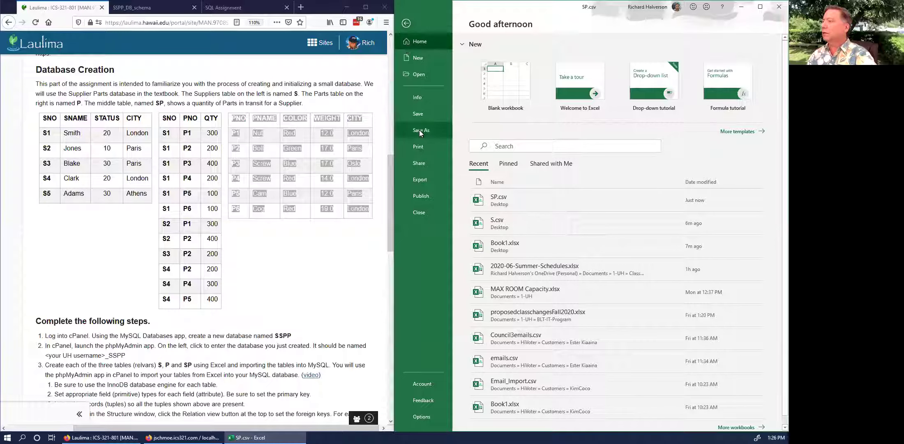
click(418, 130)
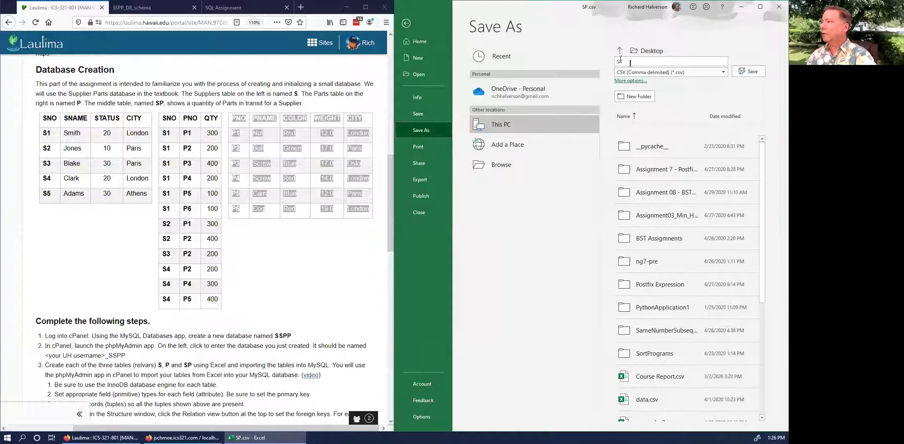
double_click(632, 64)
text(P)
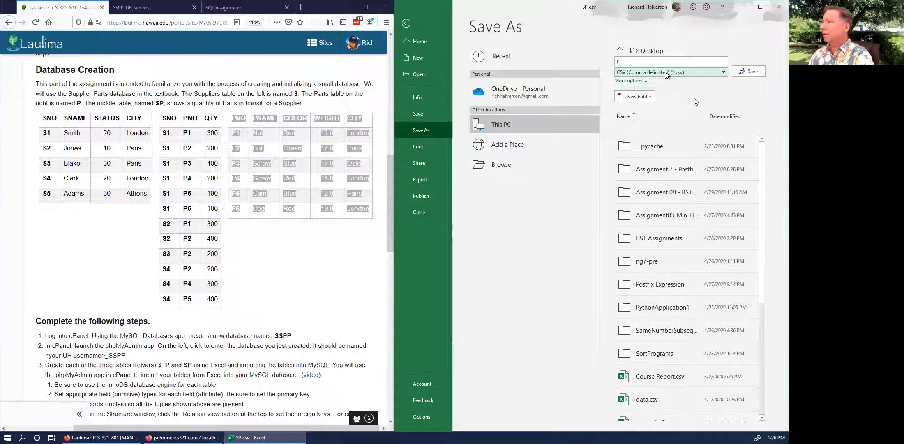
key(Return)
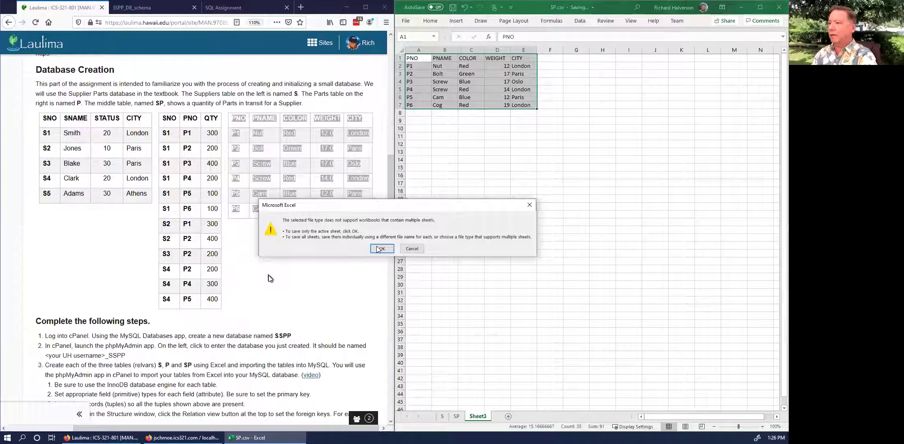
click(377, 249)
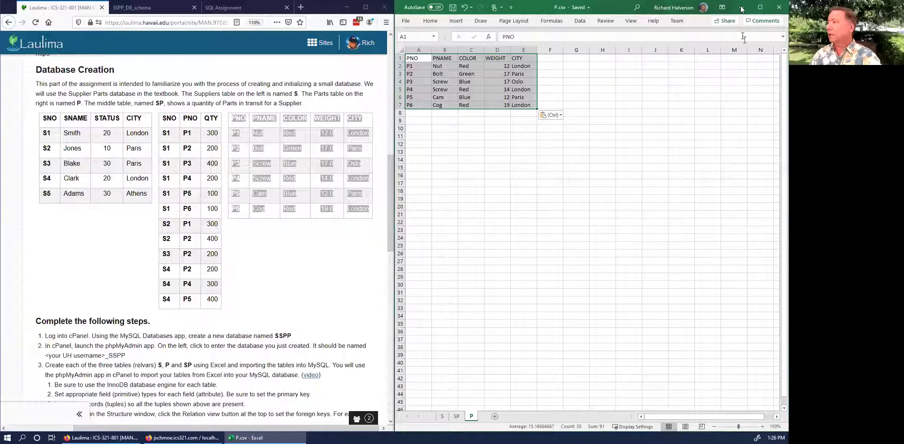
click(773, 8)
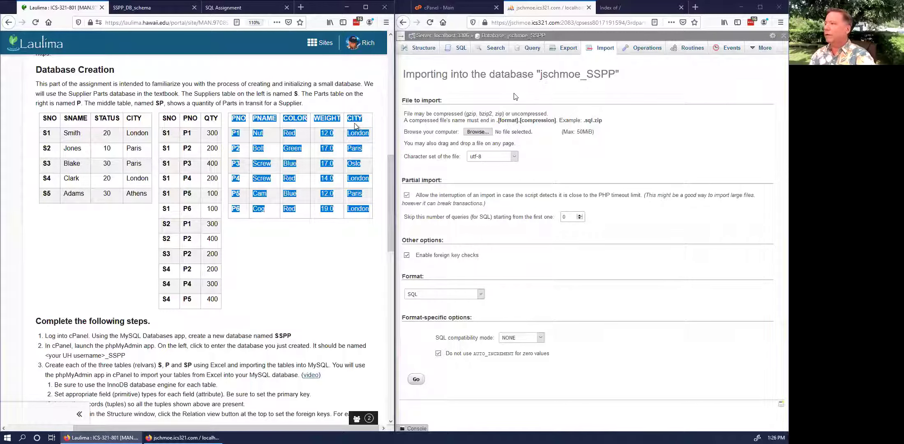
Step: Import SP.csv into SSPP with the first line as column names, creating TABLE 2
click(545, 98)
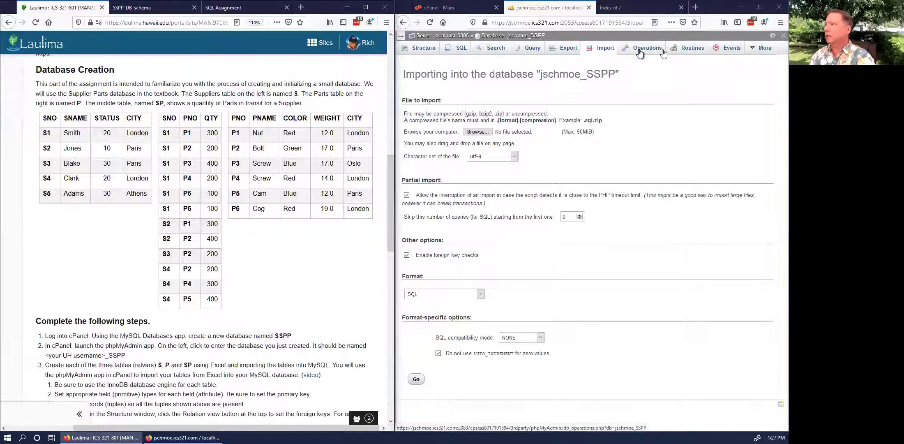
click(478, 132)
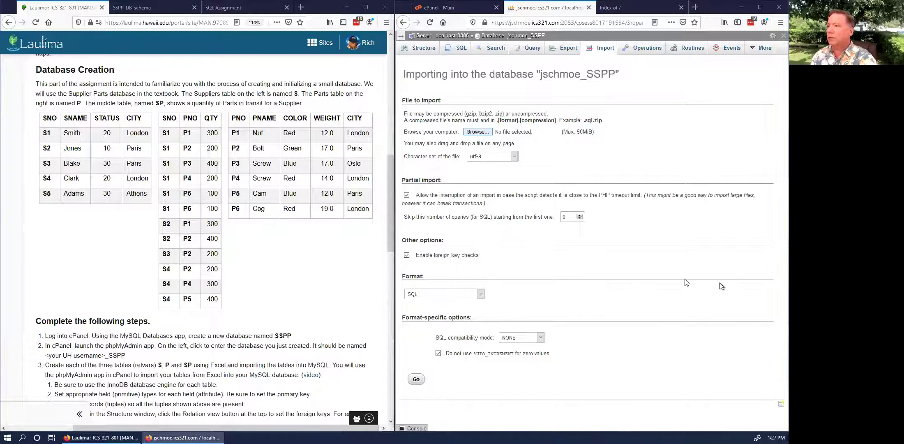
scroll(410, 185, down, 8)
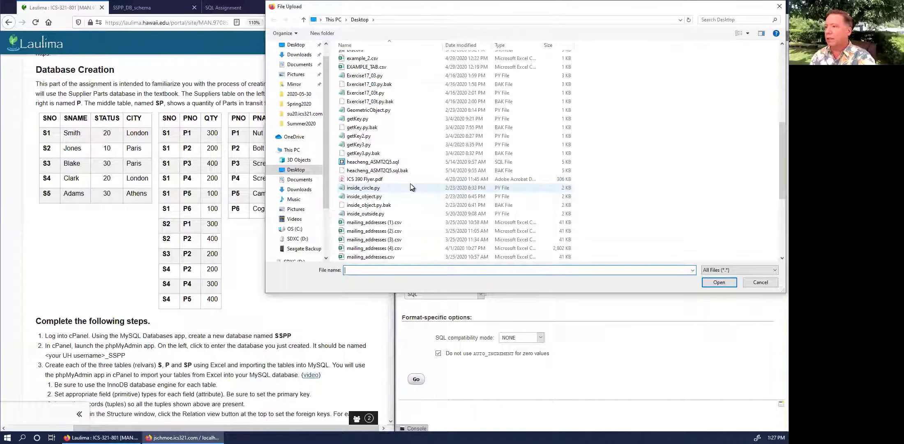
scroll(410, 183, down, 6)
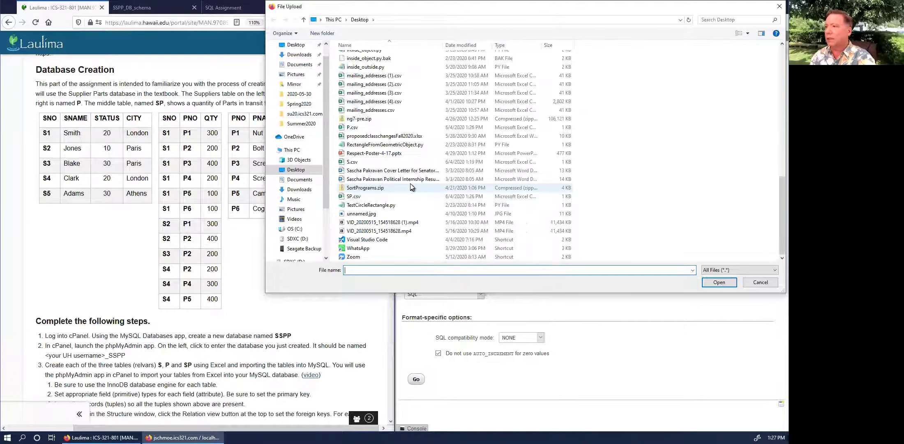
click(341, 197)
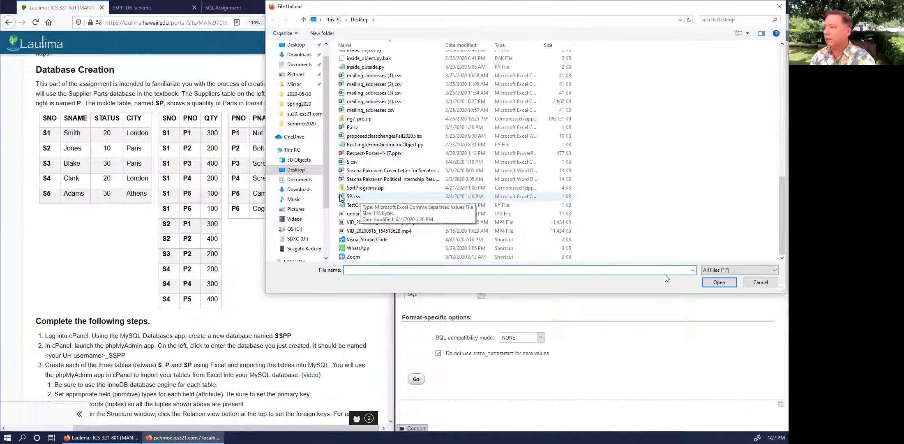
click(719, 282)
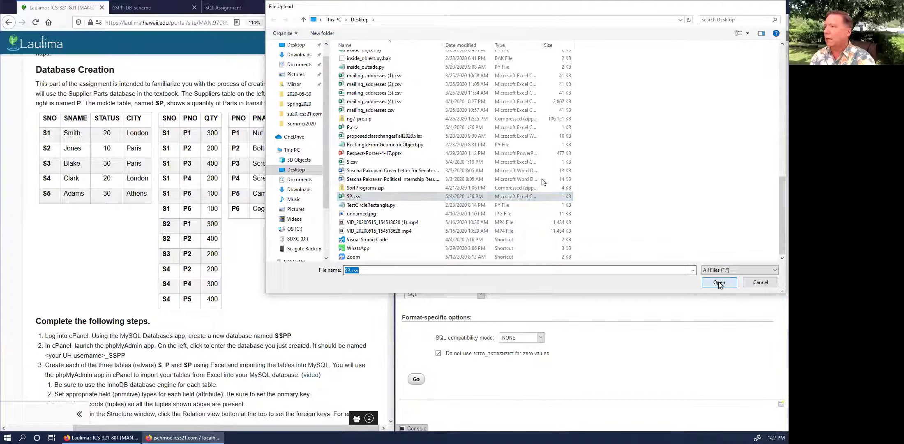
scroll(657, 218, down, 3)
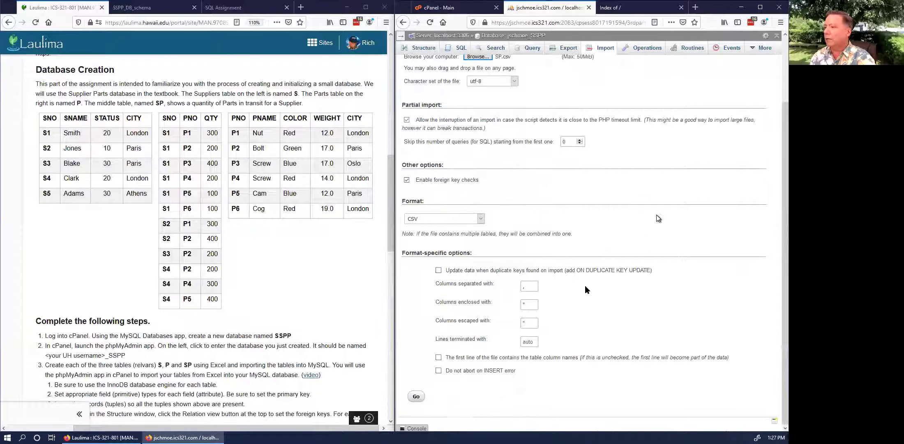
click(437, 357)
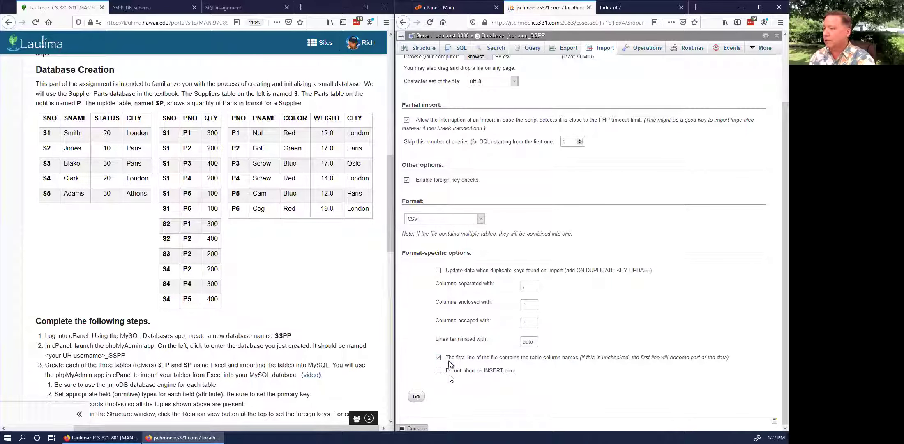
click(416, 397)
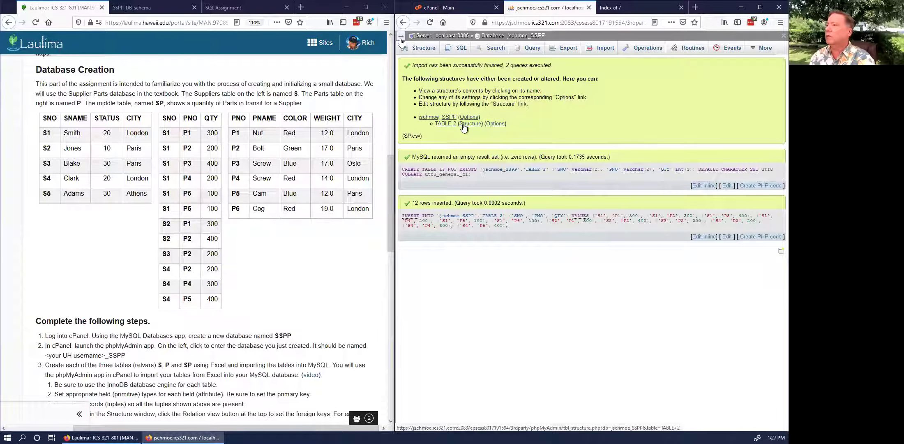
Step: In TABLE 2's Operations, rename it to SP and set the storage engine to InnoDB
click(402, 39)
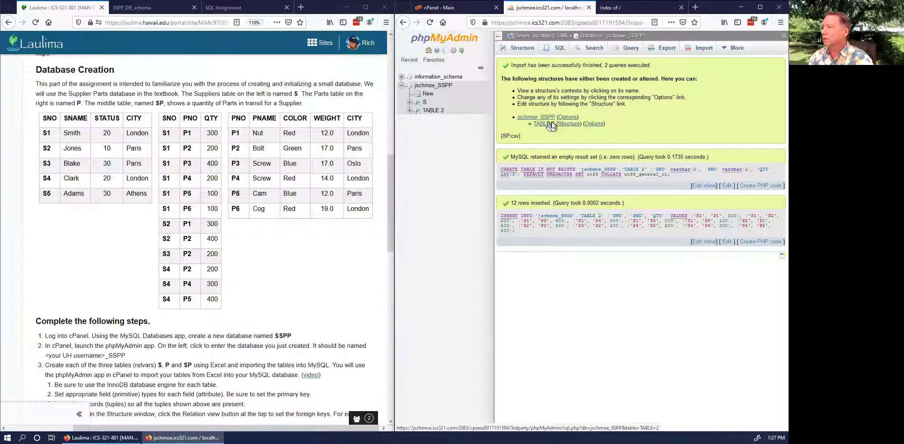
click(550, 124)
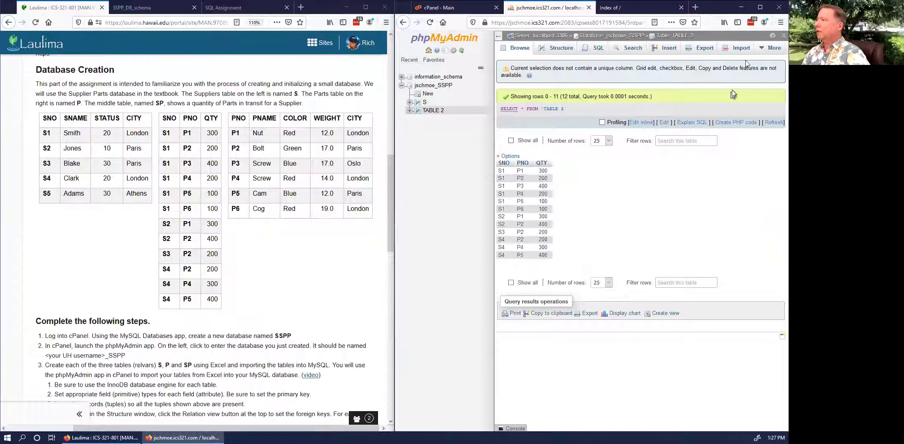
mouse_move(765, 49)
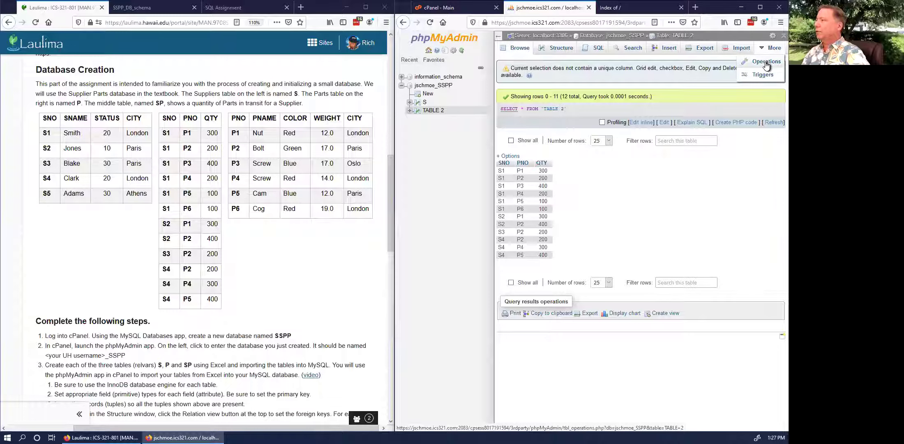
click(766, 63)
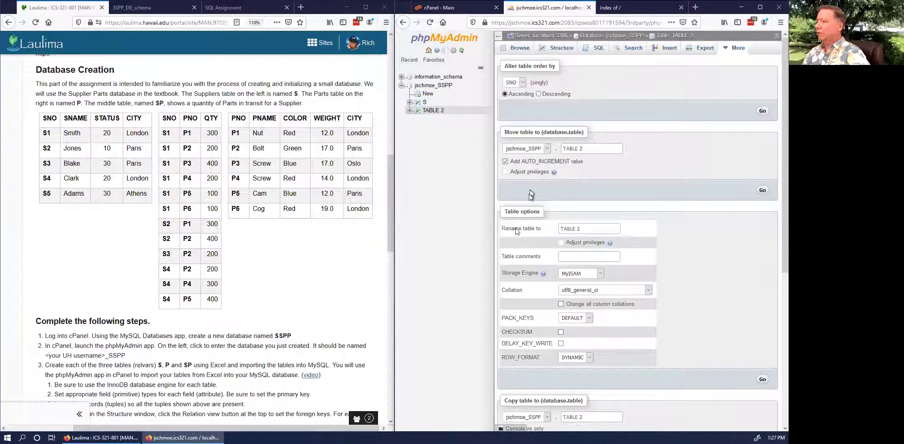
drag(514, 229, 519, 229)
drag(598, 227, 551, 222)
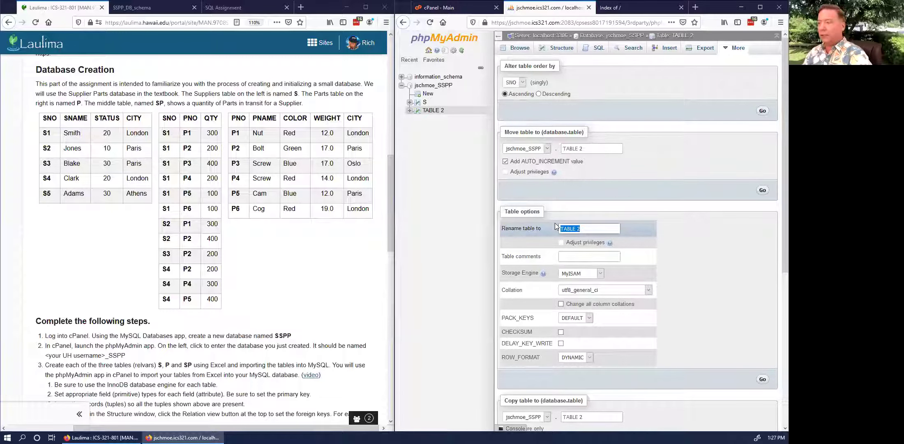
text(SP)
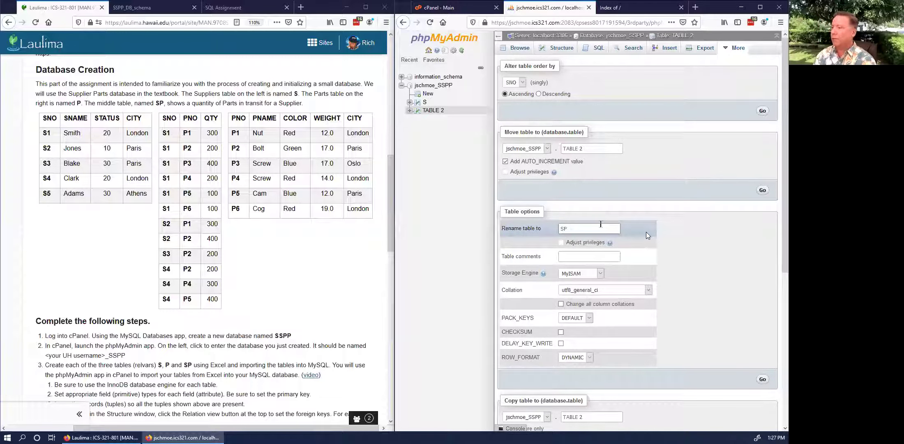
click(601, 274)
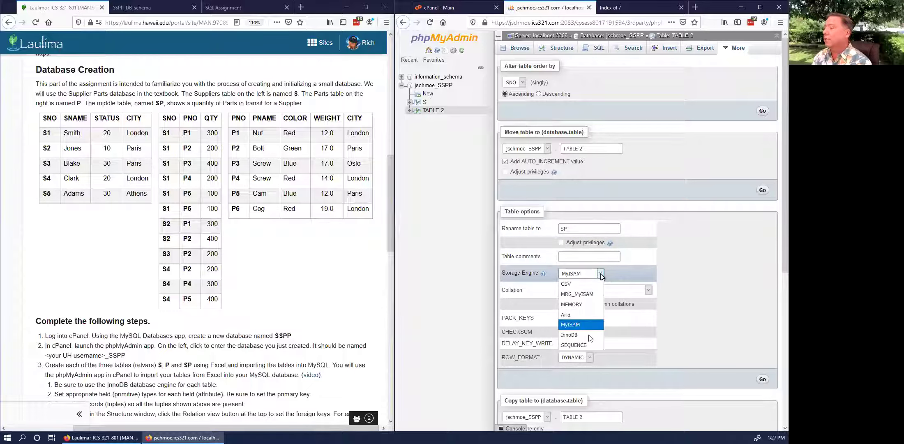
click(591, 335)
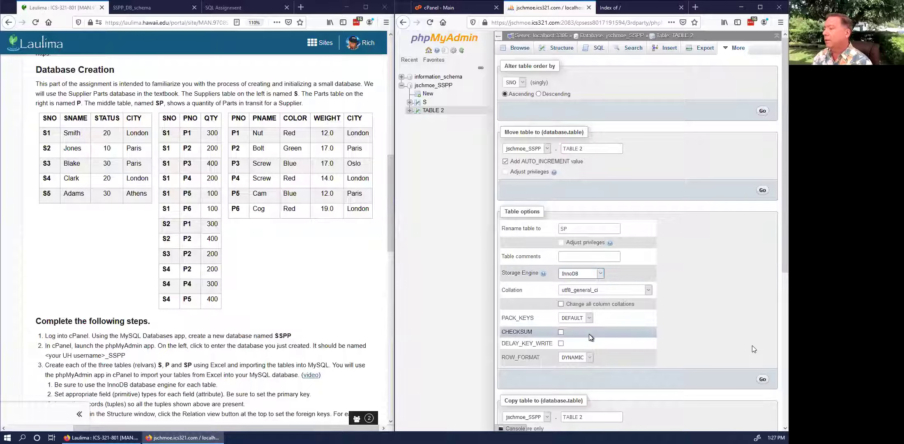
click(764, 378)
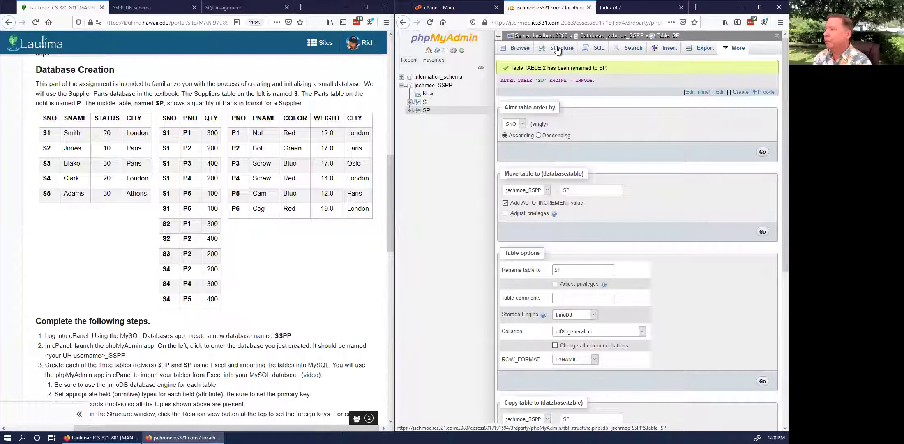
click(559, 48)
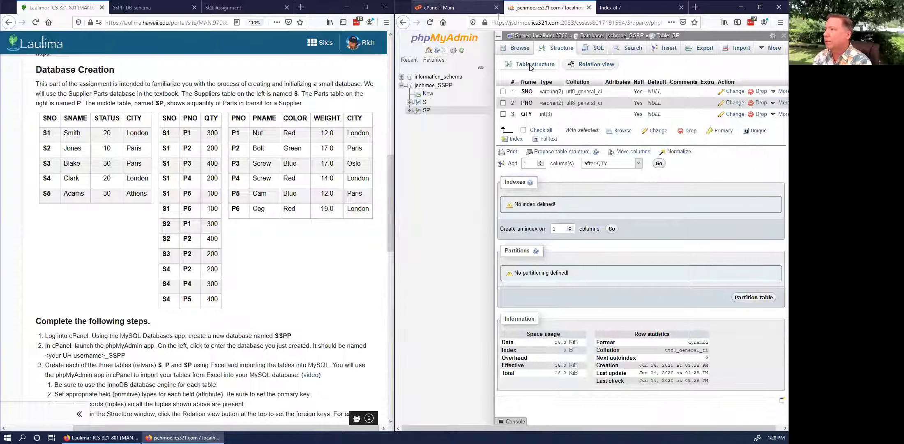
Step: Change the SNO and PNO columns of SP to length 5, saving each edit
click(498, 36)
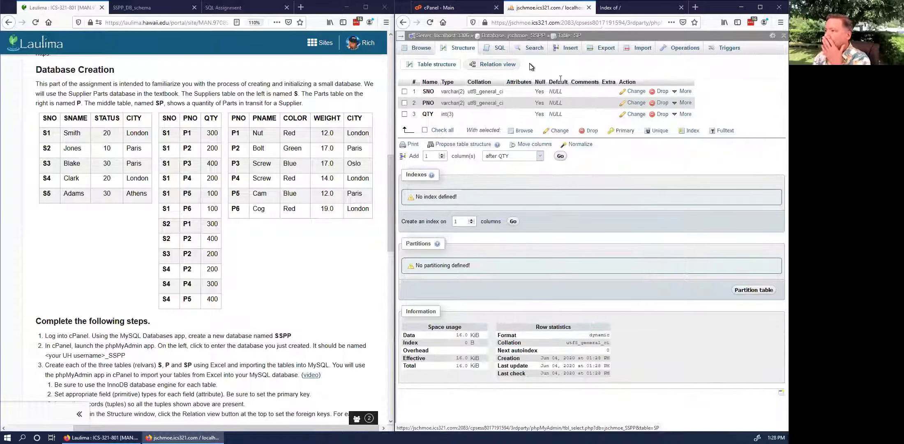
click(637, 93)
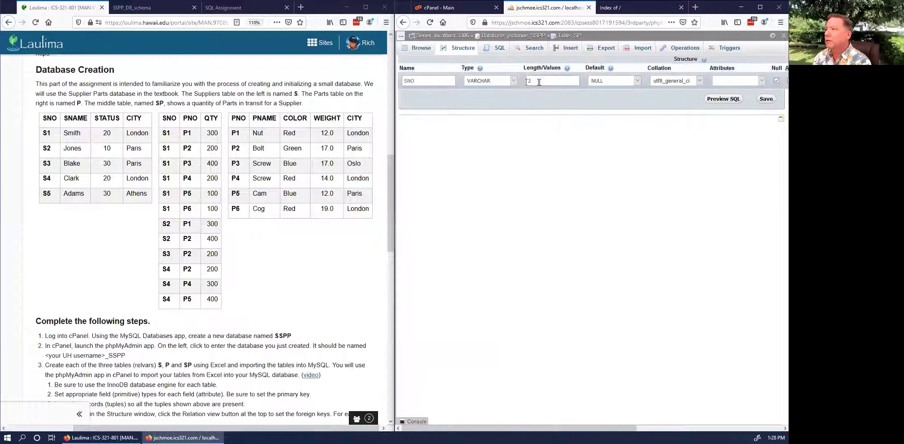
drag(543, 80, 527, 80)
text(5)
click(764, 100)
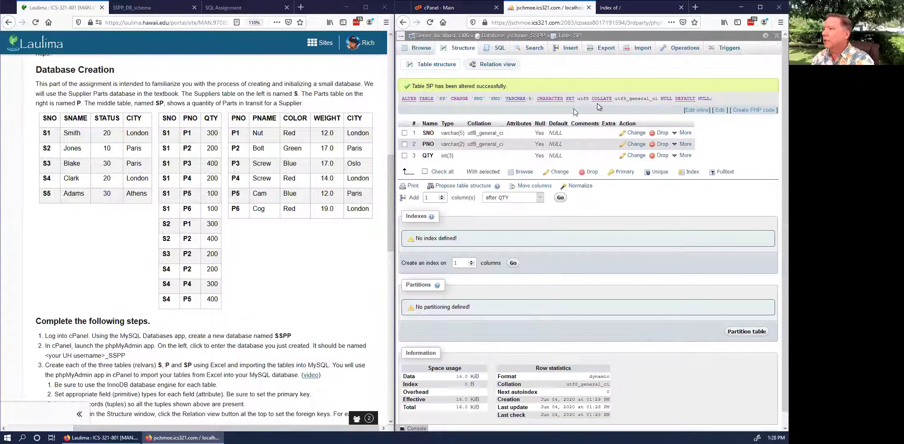
click(636, 144)
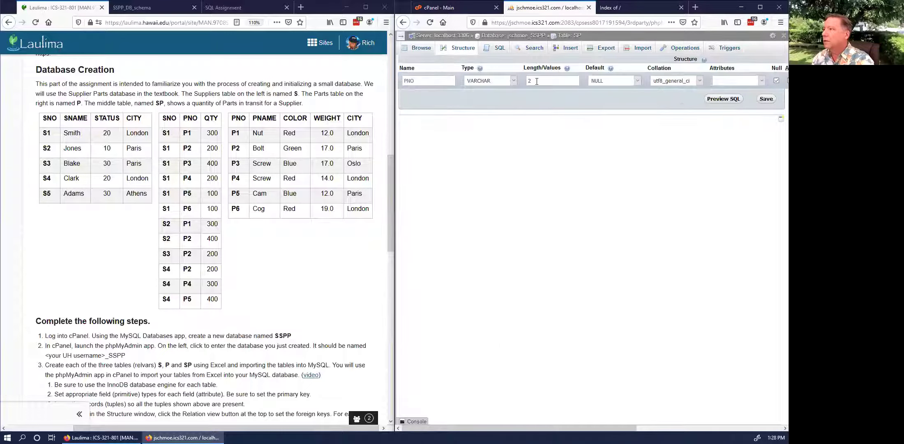
key(BackSpace)
text(5)
click(767, 100)
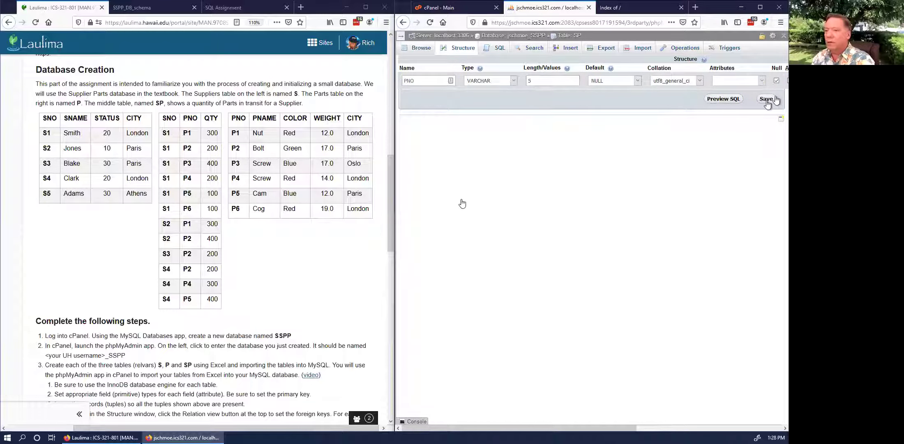
scroll(233, 189, down, 6)
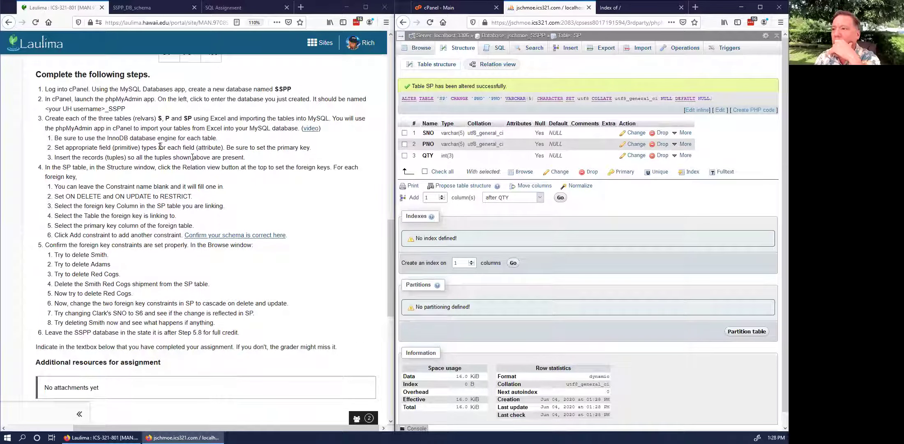
Step: Scroll through the Laulima SP instructions, then switch to the SQL Assignment submission tab
double_click(187, 119)
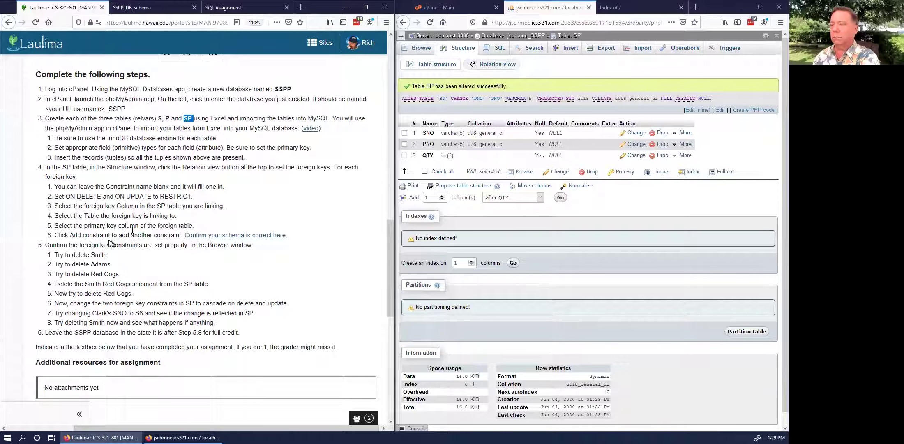
scroll(196, 197, up, 2)
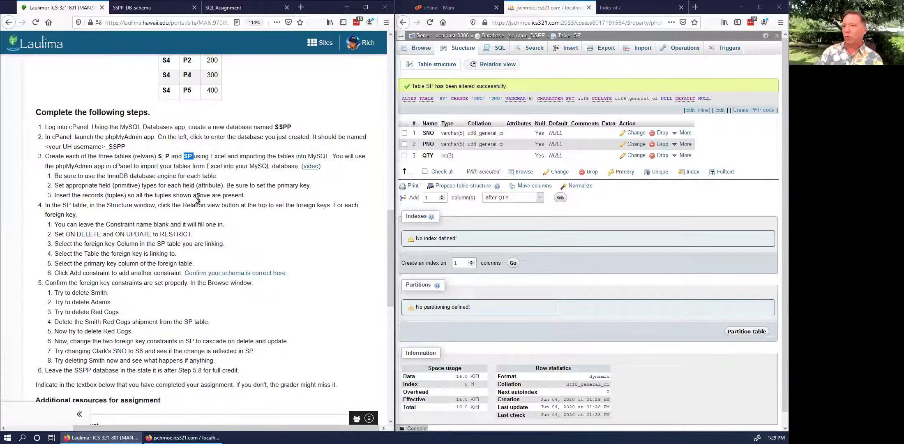
scroll(225, 199, up, 2)
scroll(187, 263, up, 1)
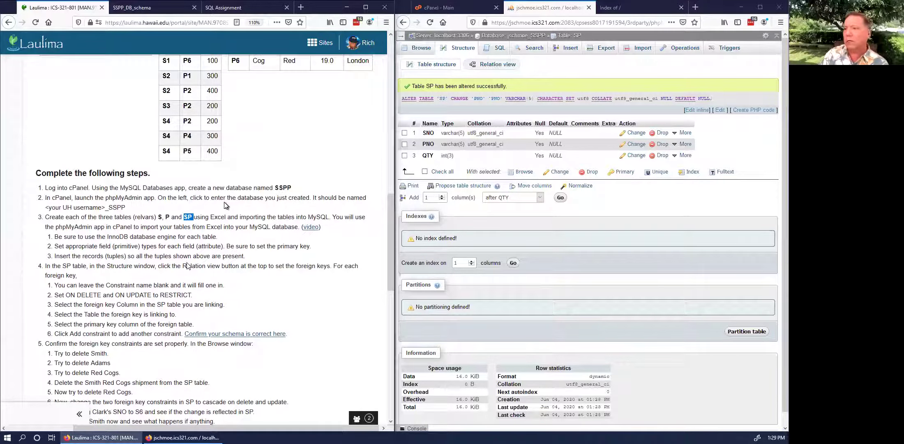
scroll(187, 265, down, 5)
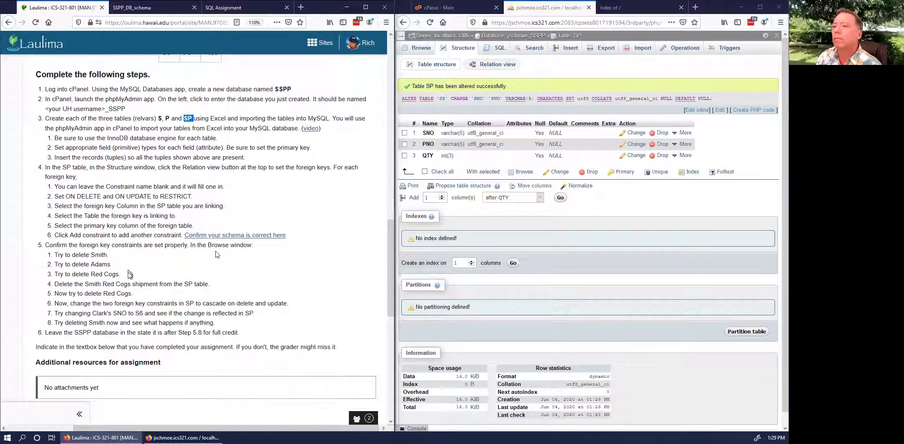
scroll(235, 228, up, 2)
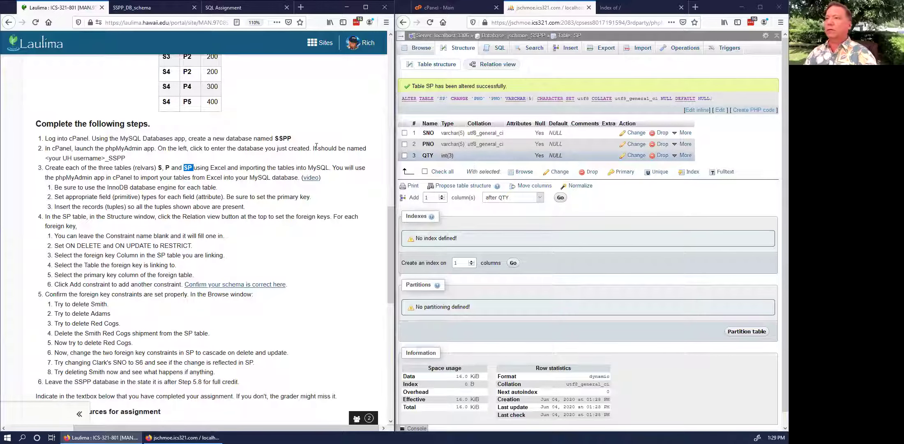
click(212, 11)
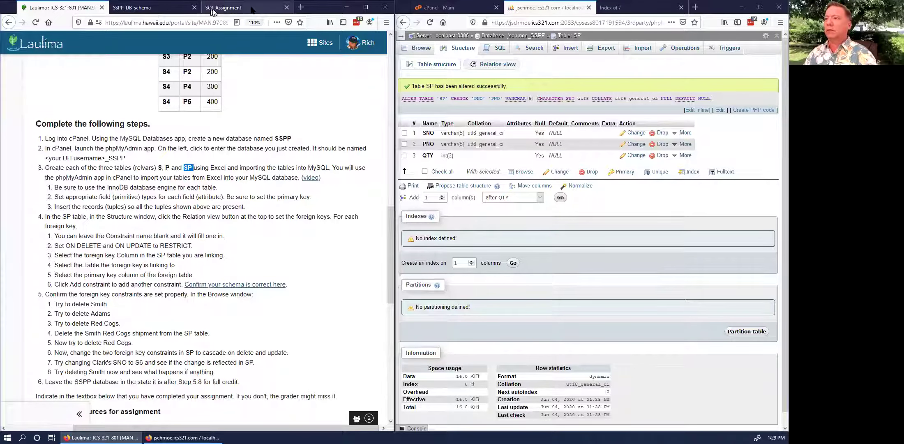
Step: Resubmit Assignment 1 in the ICS 321 schema checker to re-score SSPP at 12 of 38 points
click(151, 8)
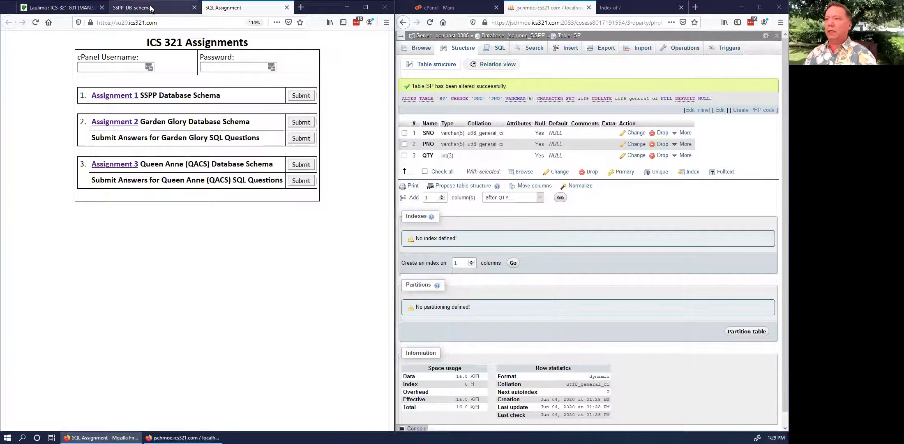
scroll(237, 117, up, 3)
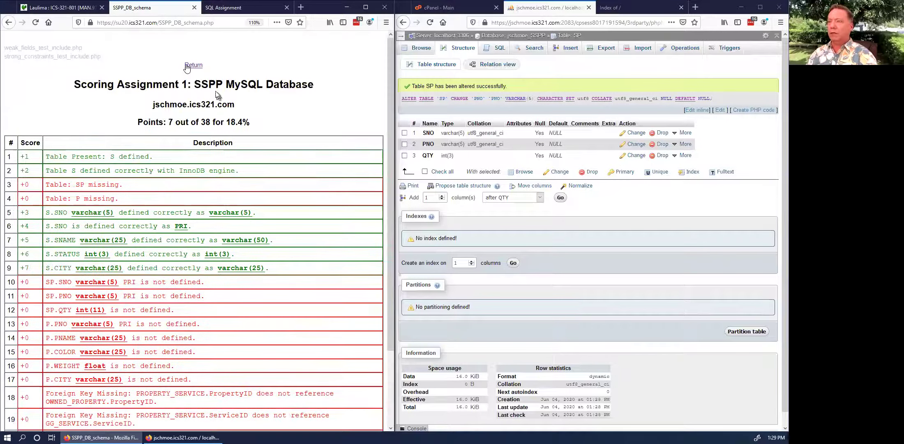
click(286, 8)
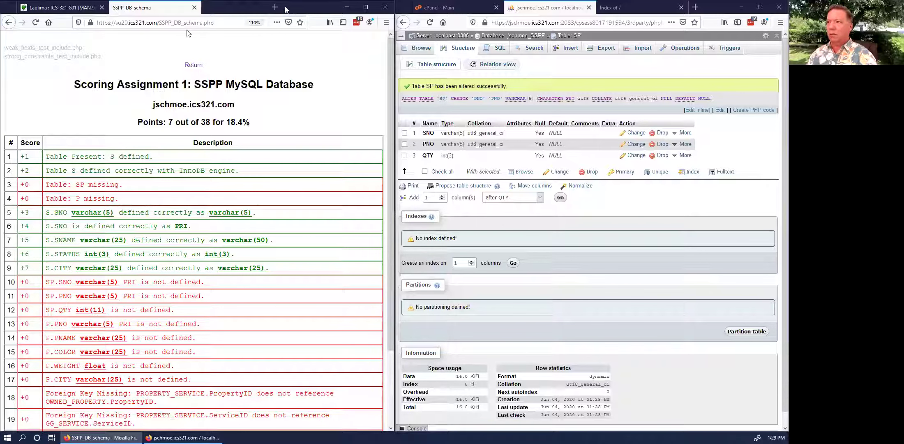
click(193, 65)
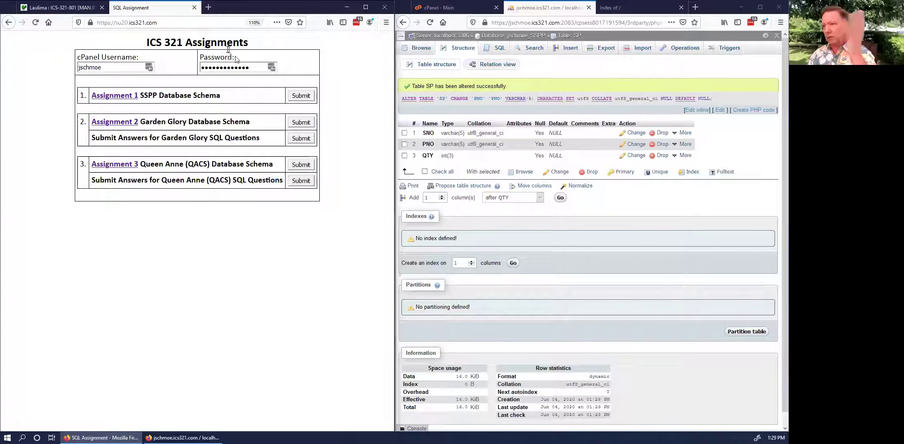
click(304, 98)
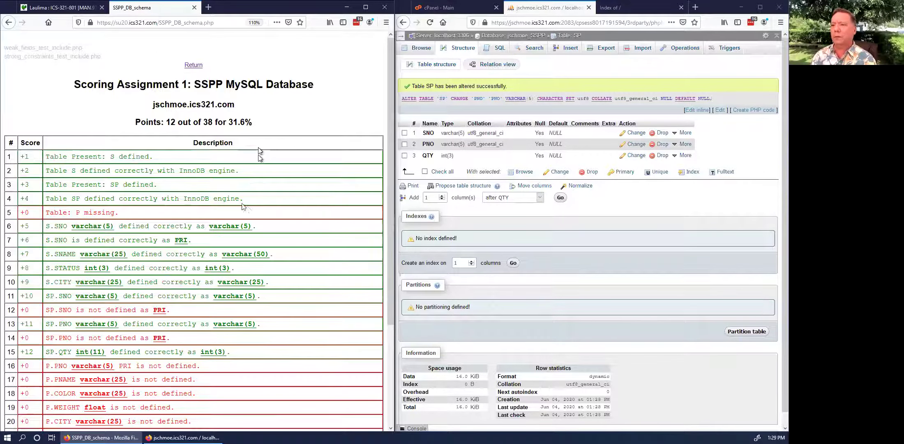
scroll(248, 206, down, 3)
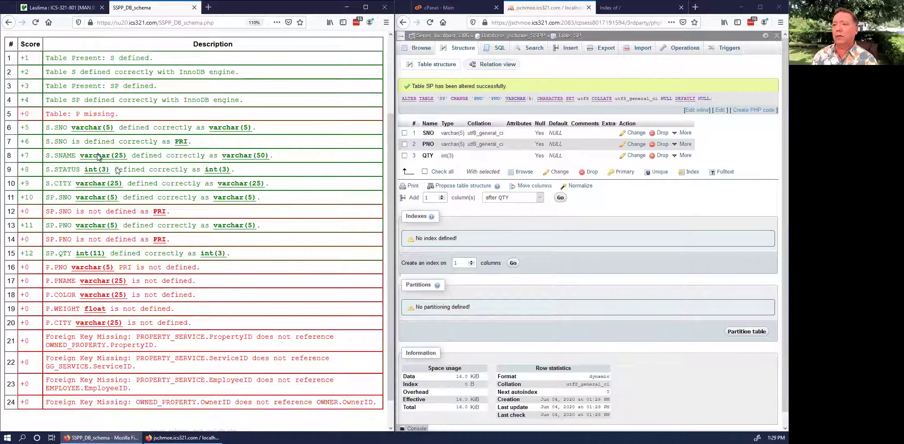
scroll(118, 170, down, 1)
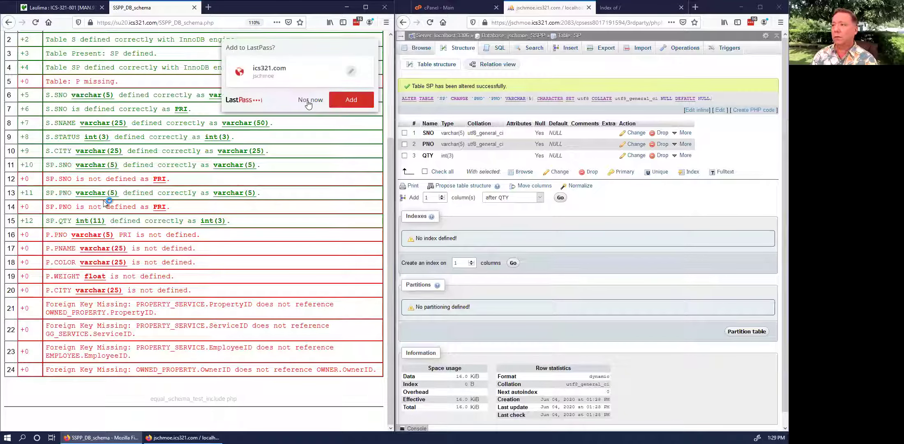
click(309, 100)
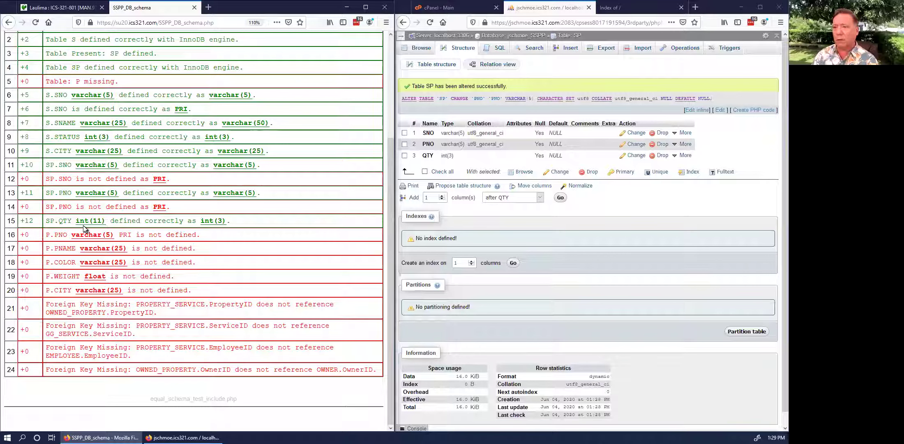
Step: Compare SP's QTY int(11) expected type with its current length 3, then edit SP's QTY column
double_click(90, 221)
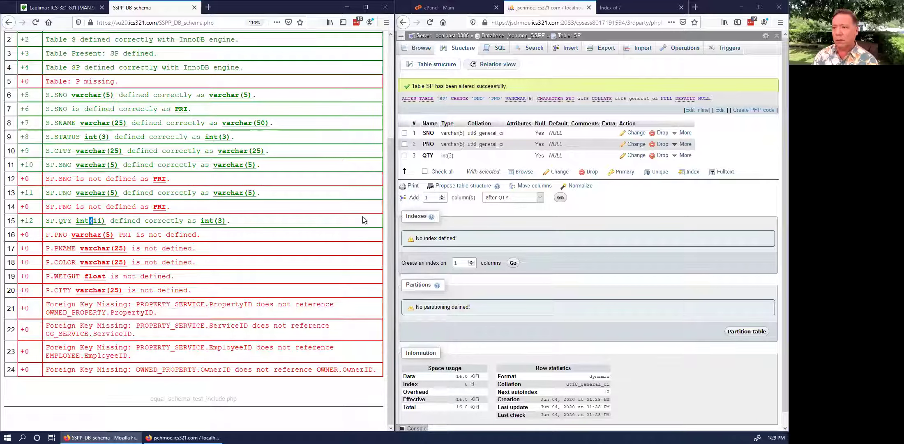
double_click(103, 276)
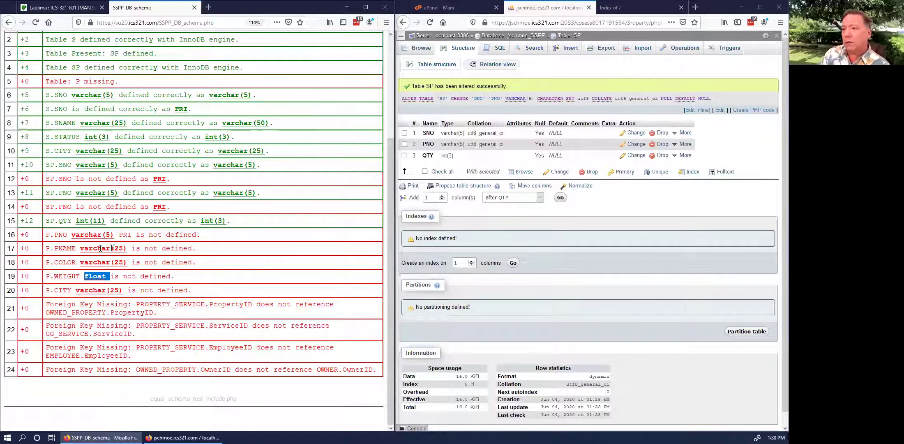
double_click(90, 220)
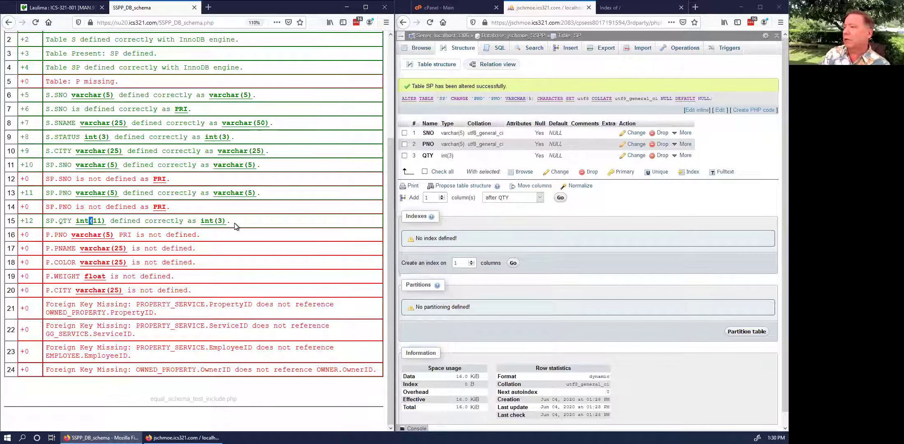
click(164, 222)
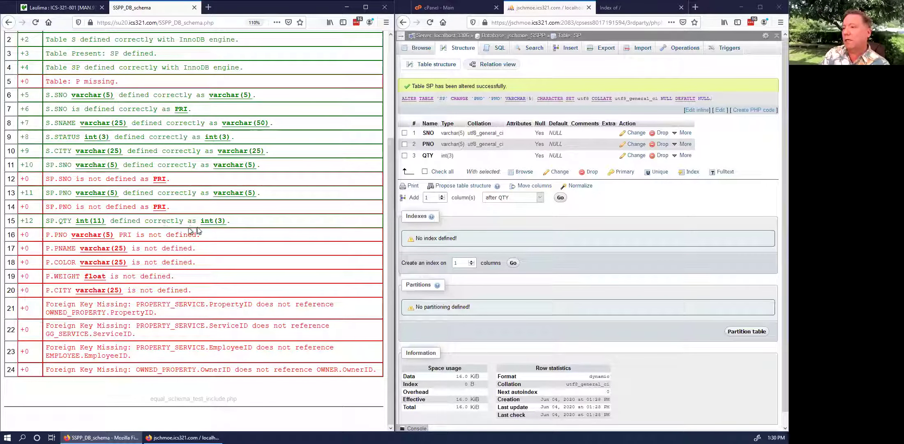
double_click(218, 221)
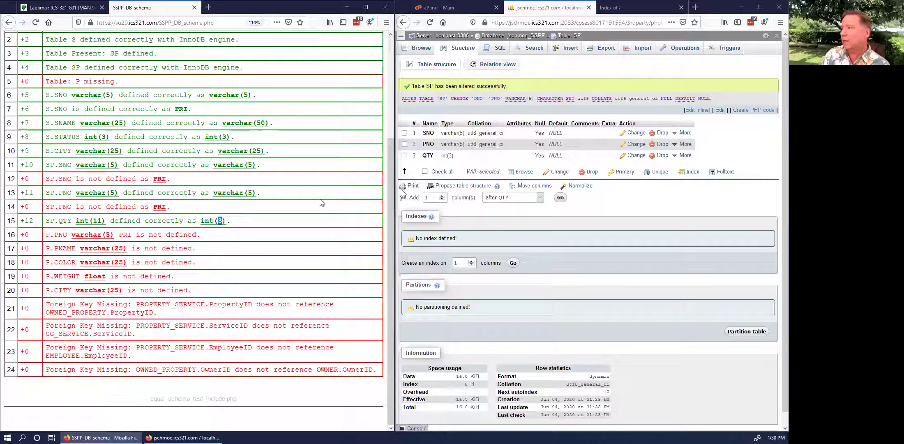
click(636, 158)
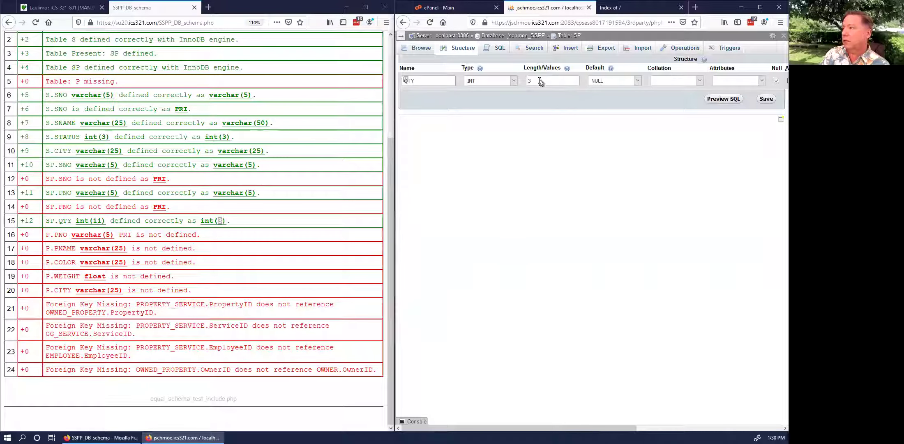
Step: Remove QTY's length 3 so SP's QTY column becomes int(11)
click(541, 82)
key(BackSpace)
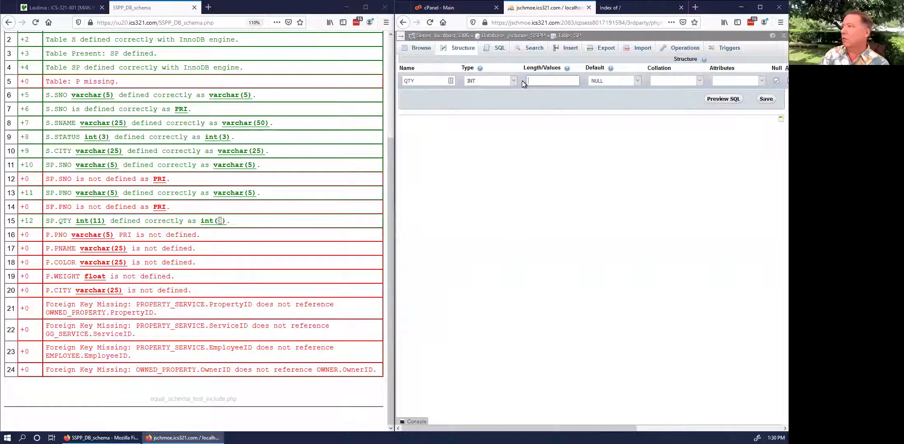
click(766, 99)
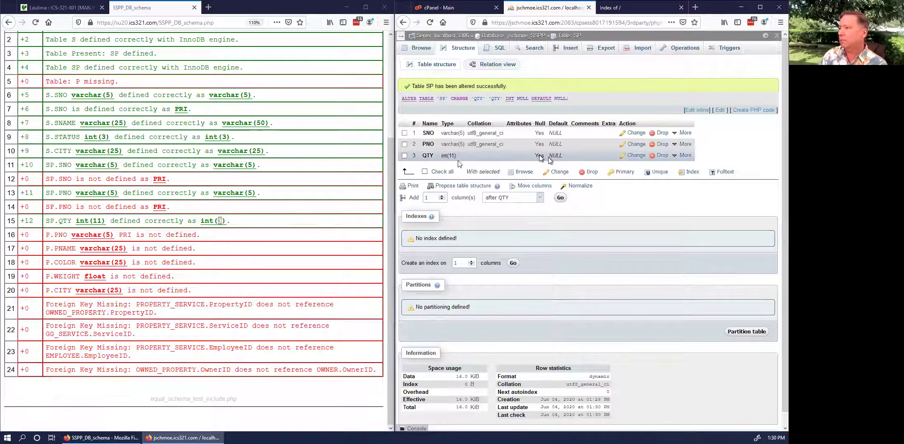
Step: Re-run the schema check to confirm QTY int(11) passes, then return to the SSPP table list
click(36, 22)
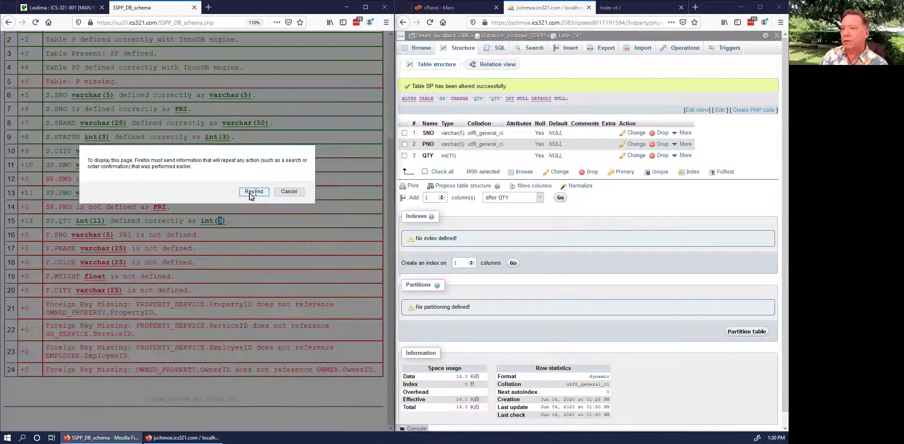
click(253, 191)
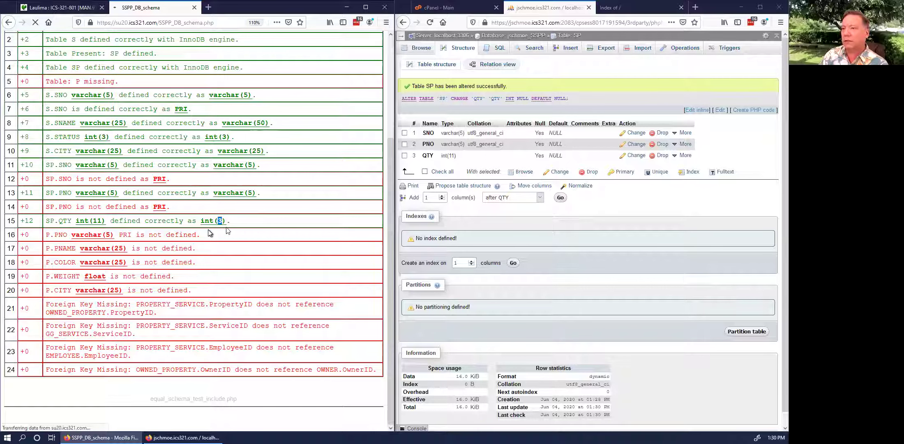
drag(223, 221, 200, 221)
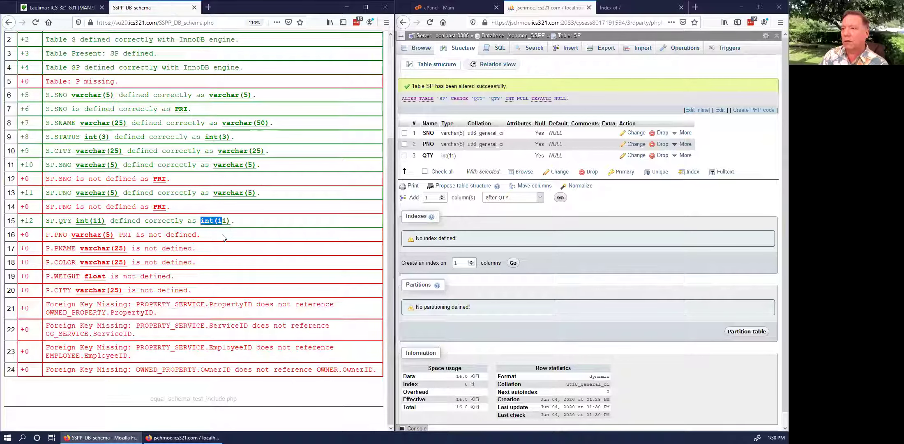
click(184, 238)
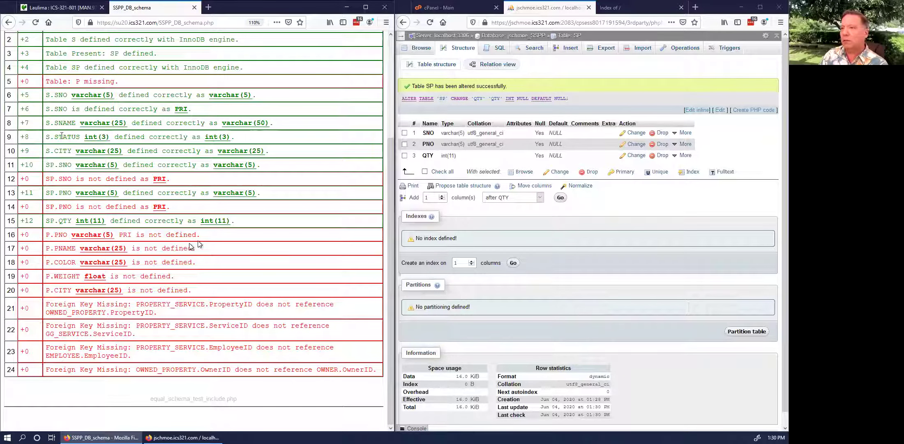
click(525, 37)
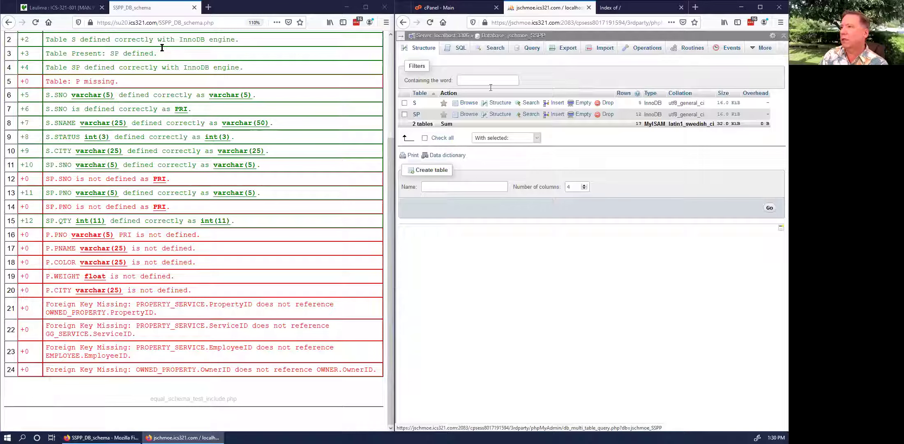
Step: Import P.csv into SSPP as CSV, with the first line used as column names
click(73, 12)
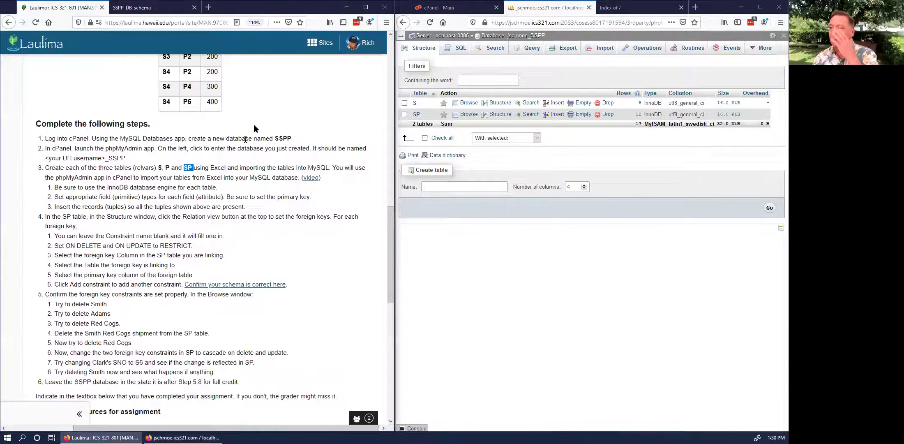
scroll(259, 119, up, 2)
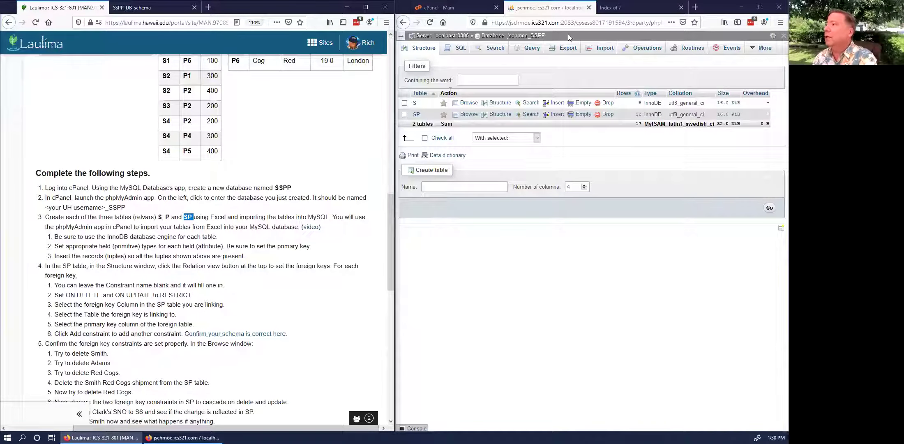
click(603, 49)
click(602, 50)
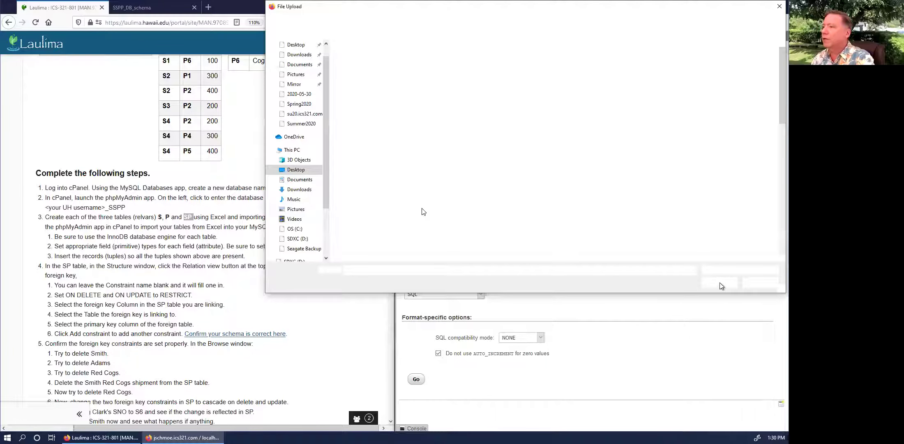
scroll(421, 212, down, 4)
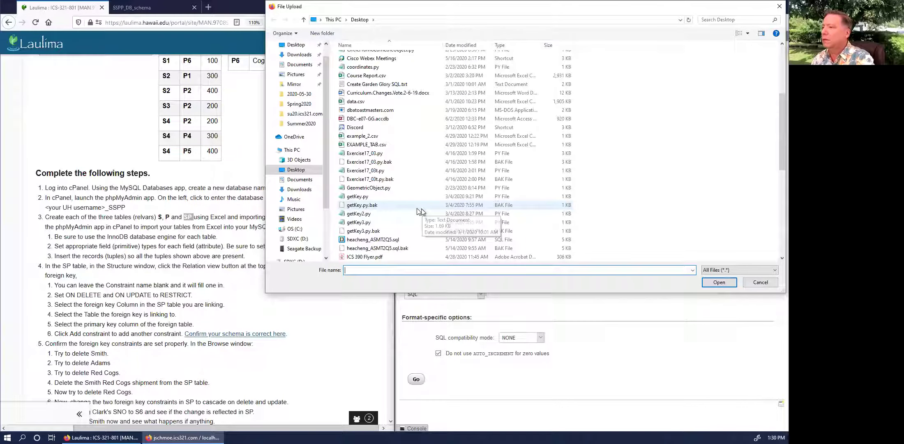
scroll(421, 211, down, 6)
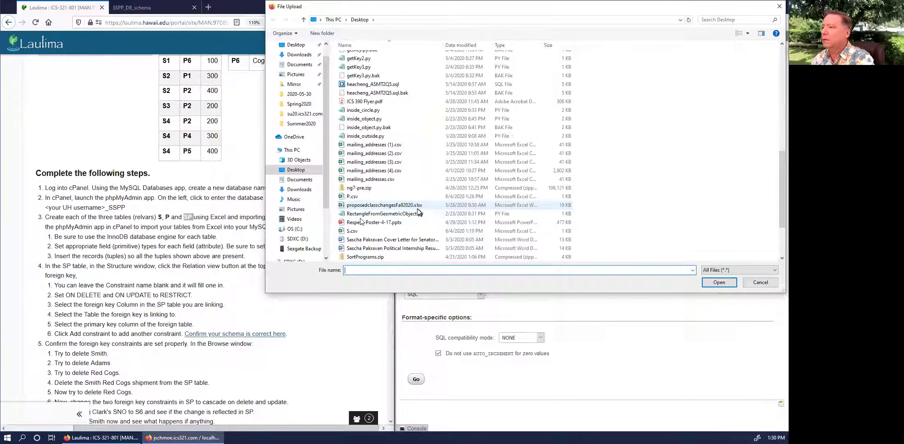
click(344, 197)
click(719, 282)
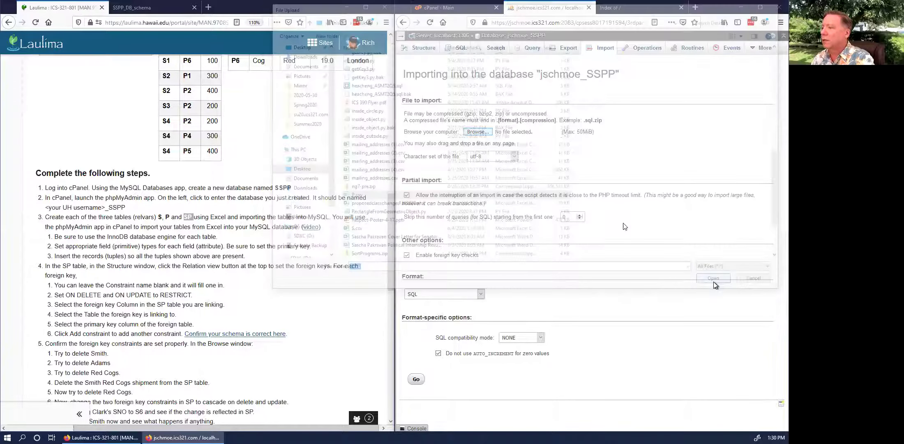
scroll(438, 358, down, 3)
click(438, 357)
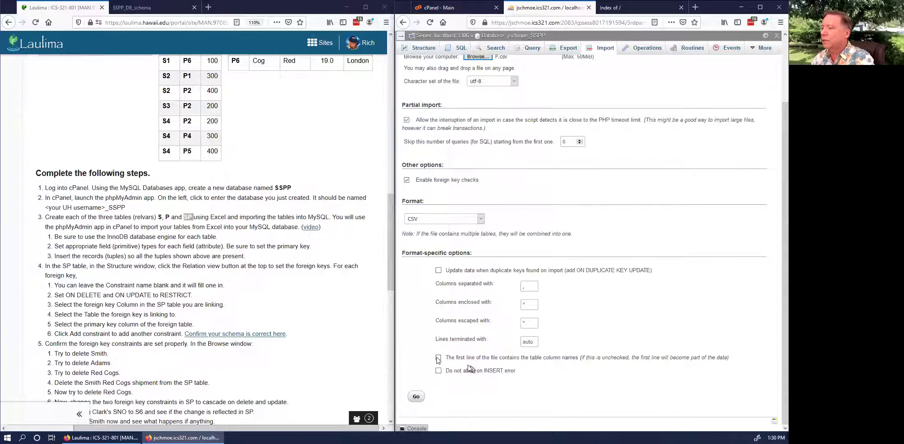
click(415, 396)
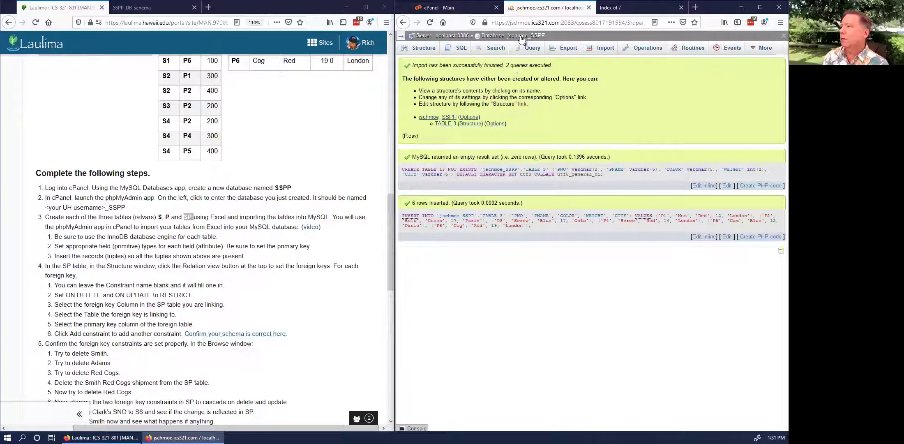
Step: Rename TABLE 3 to P and switch its storage engine to InnoDB
click(402, 39)
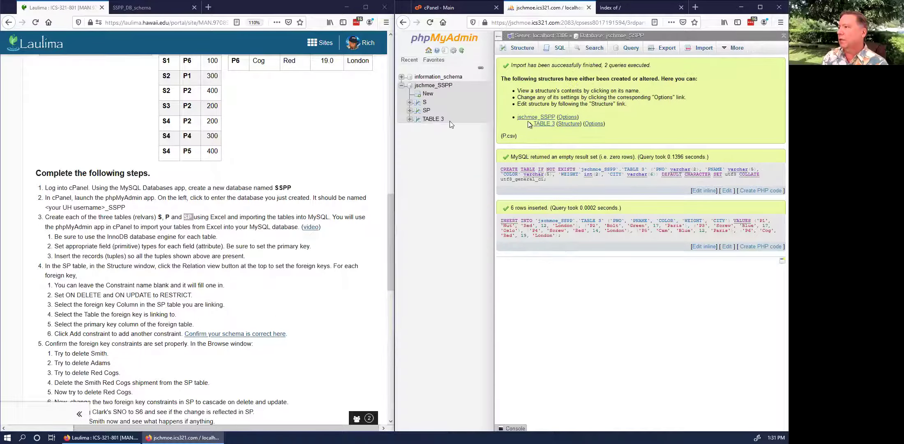
click(542, 123)
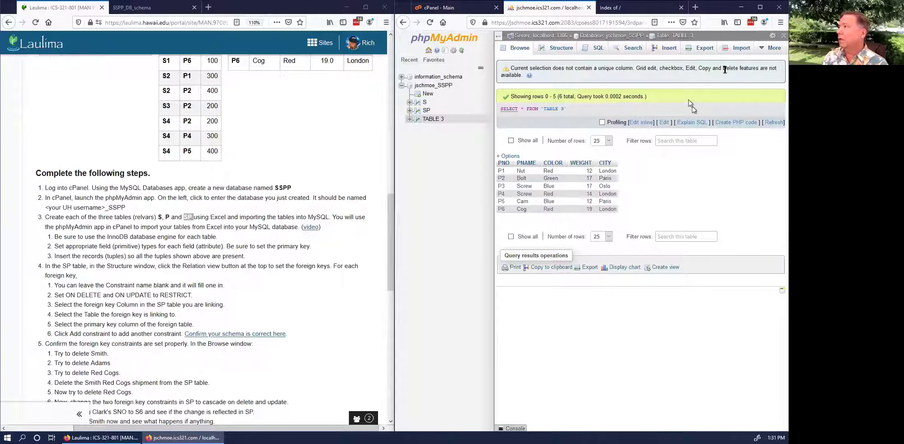
mouse_move(768, 48)
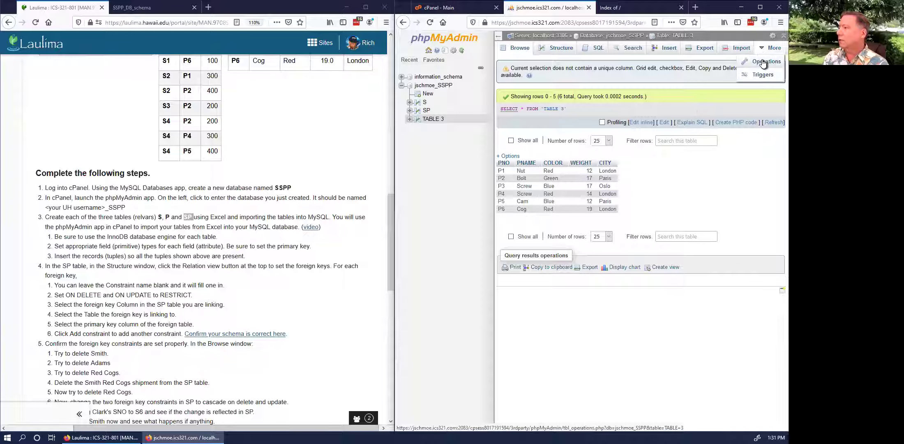
click(764, 62)
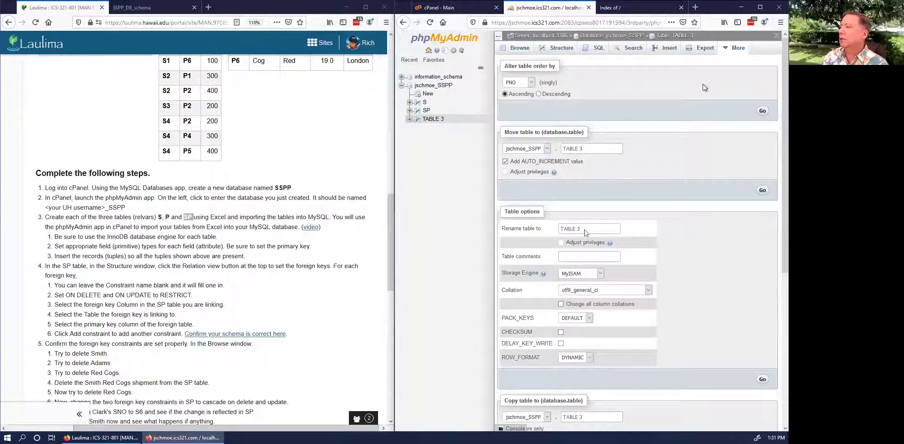
double_click(528, 228)
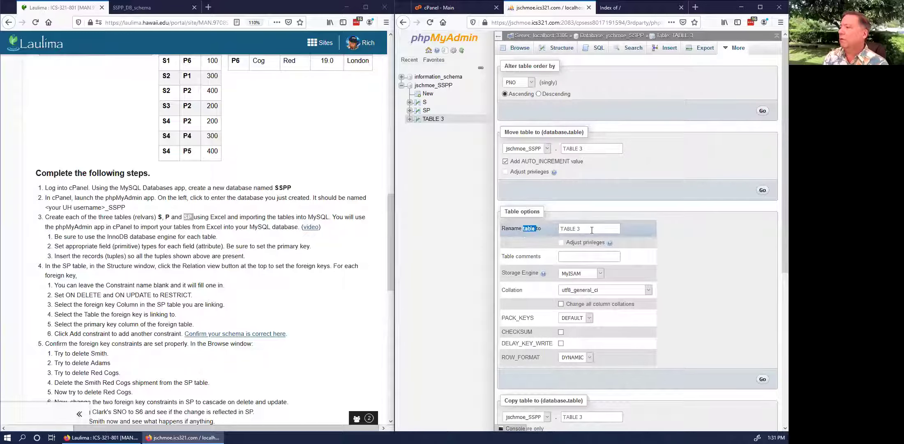
triple_click(559, 229)
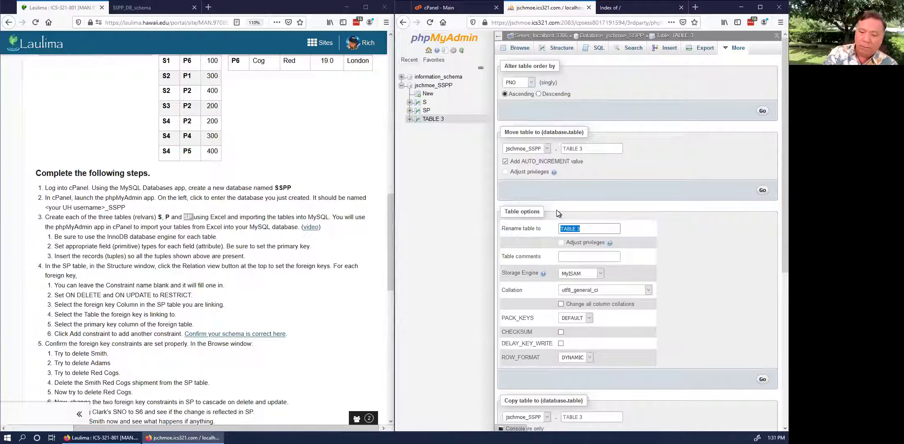
text(P)
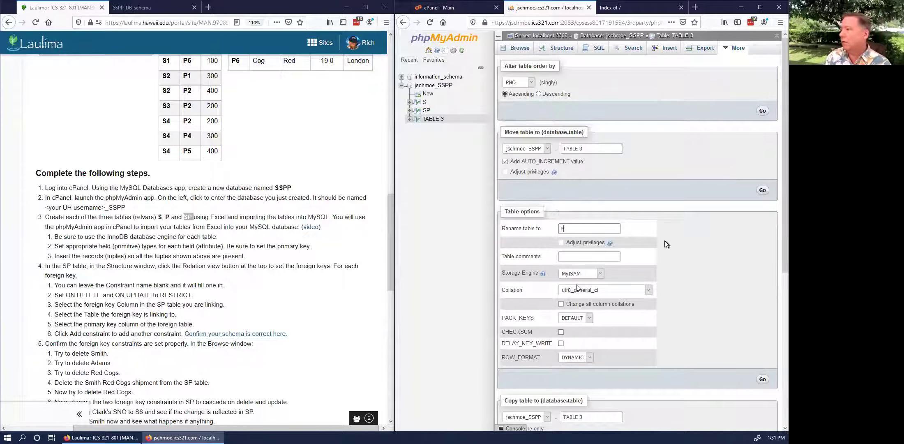
click(587, 274)
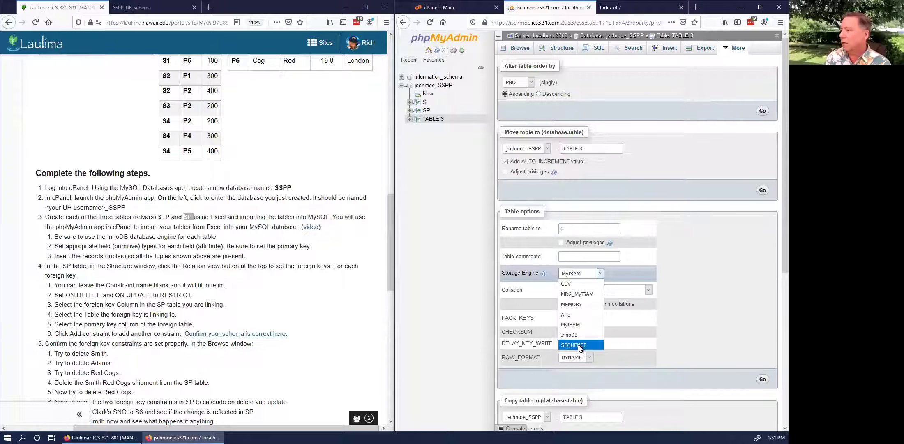
click(577, 335)
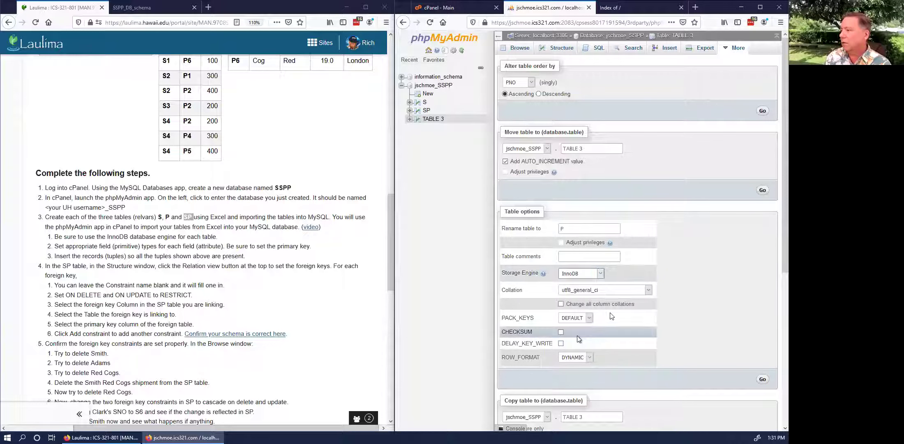
click(761, 380)
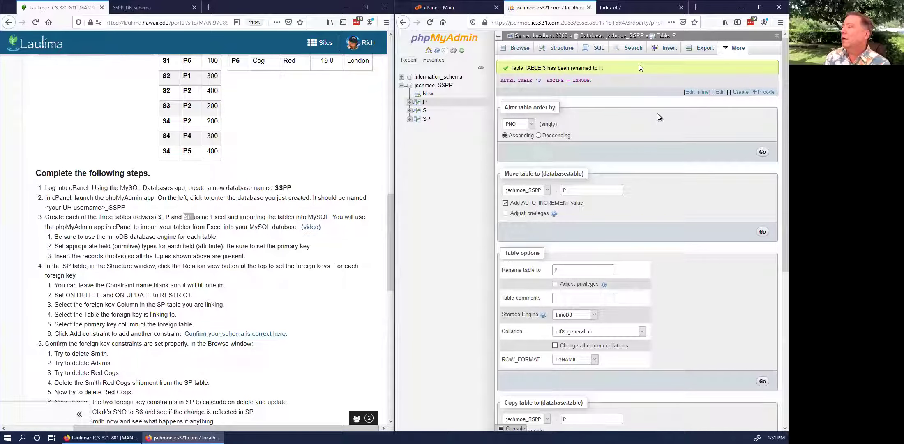
click(609, 41)
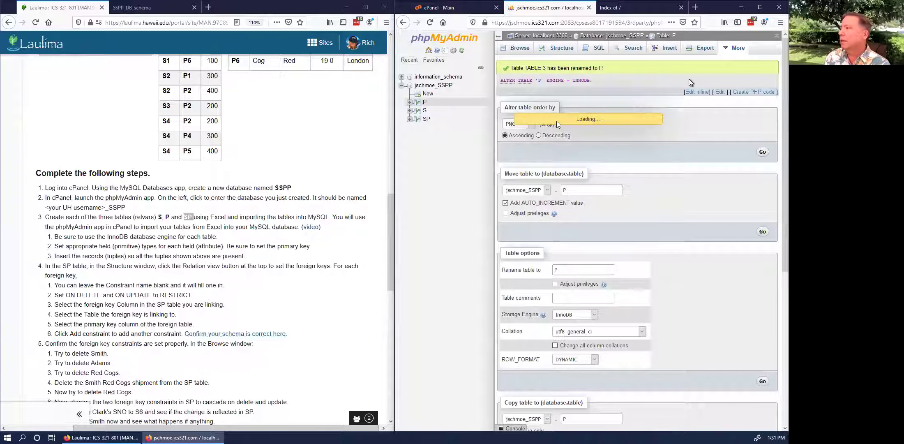
Step: Set table P's PNO to varchar(5) and PNAME to varchar(50)
click(740, 91)
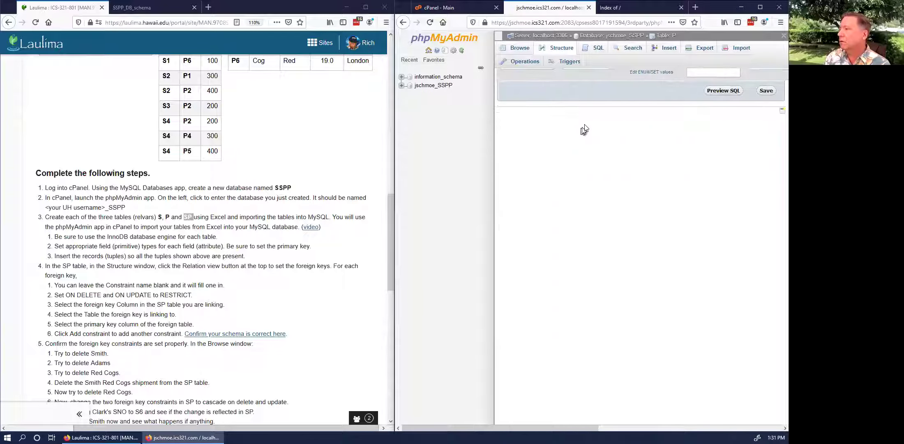
double_click(637, 81)
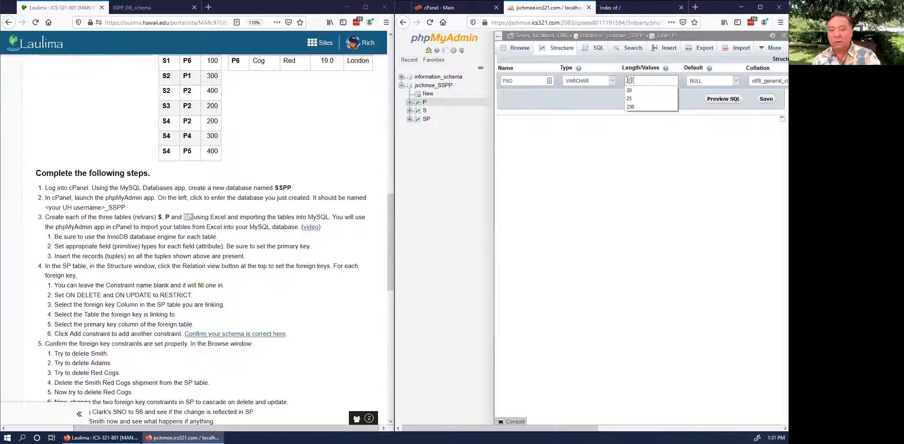
text(5)
click(766, 98)
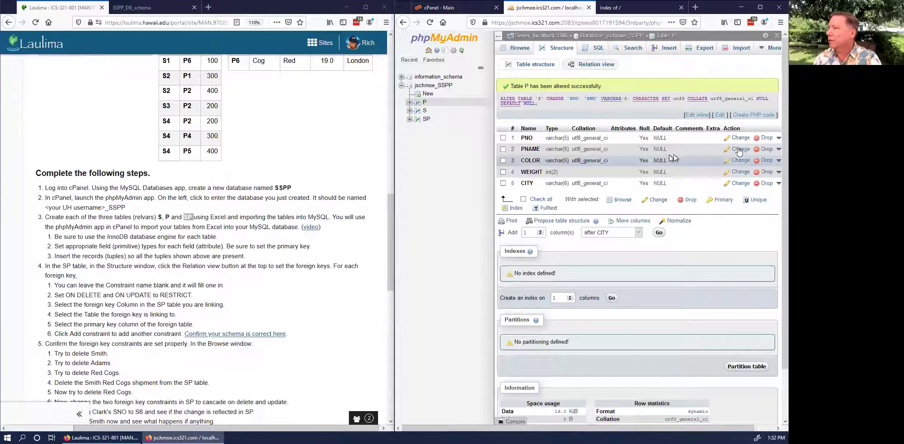
click(738, 149)
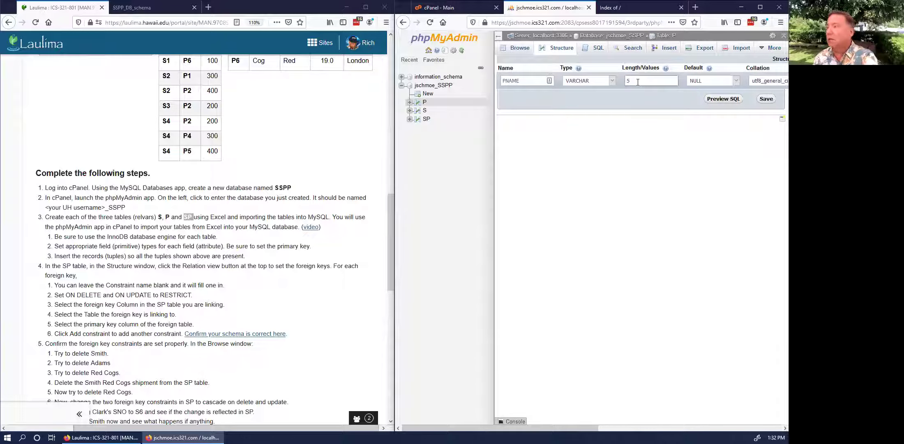
text(0)
click(764, 99)
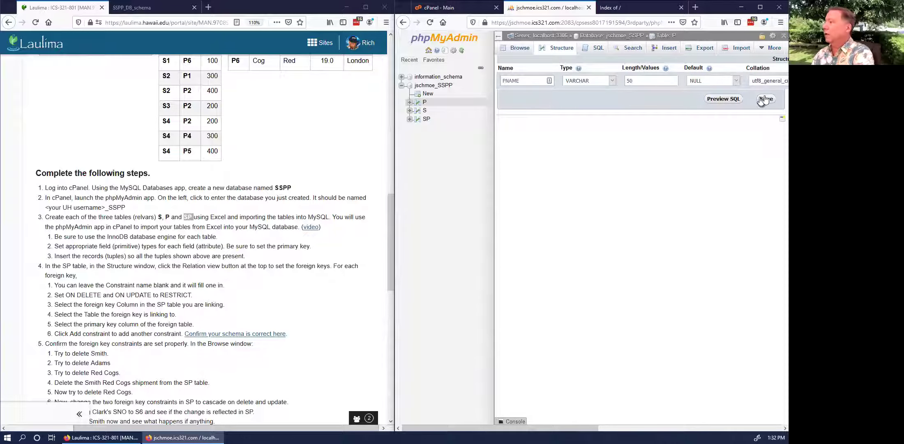
click(763, 99)
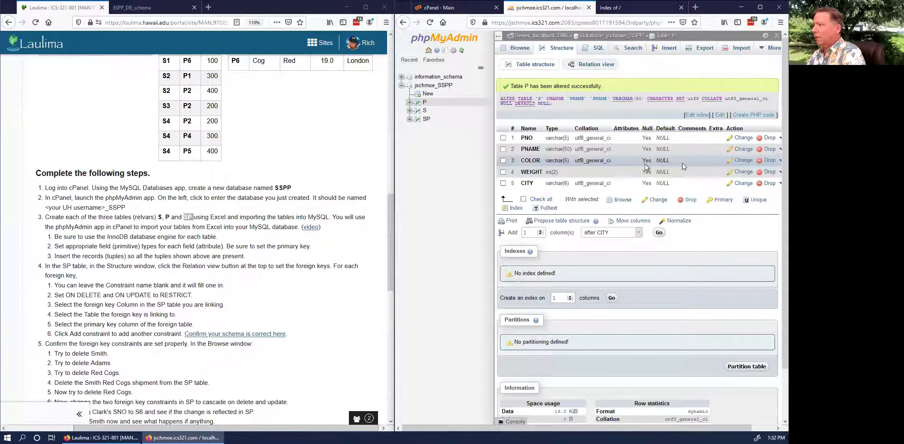
Step: Change table P's COLOR column length from 5 to varchar(20)
click(738, 164)
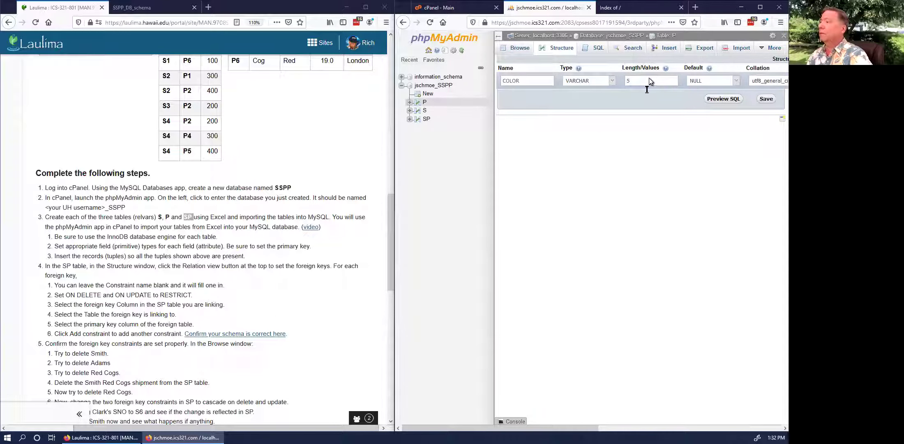
click(640, 81)
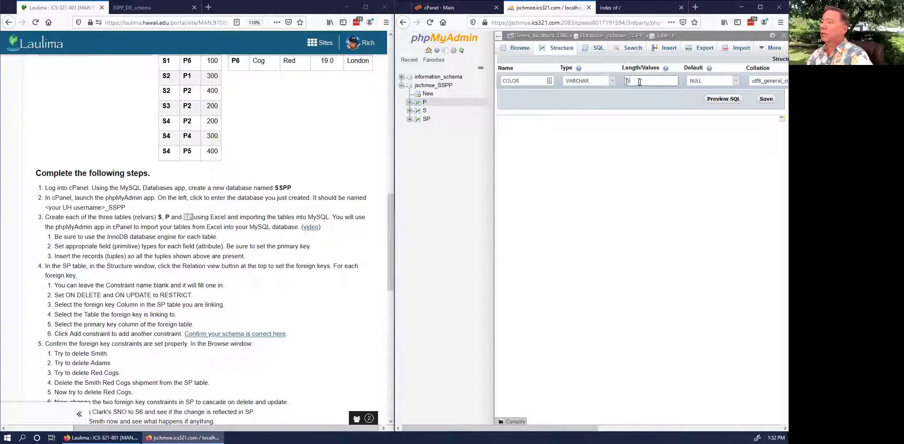
double_click(639, 81)
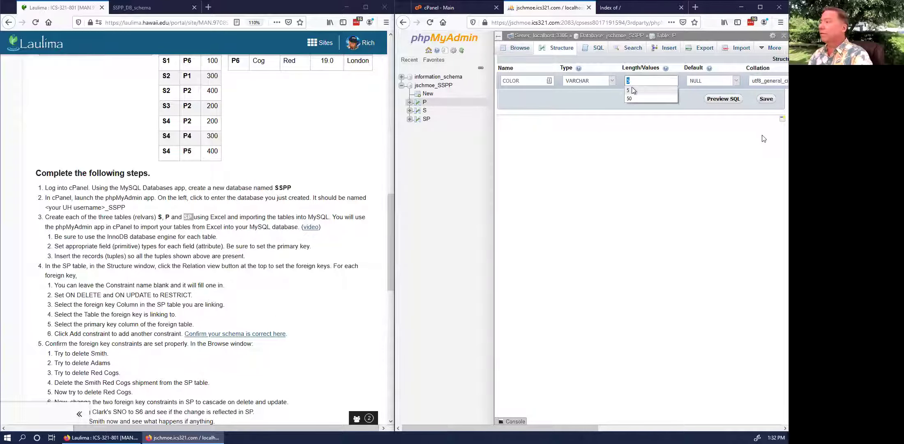
text(20)
click(766, 99)
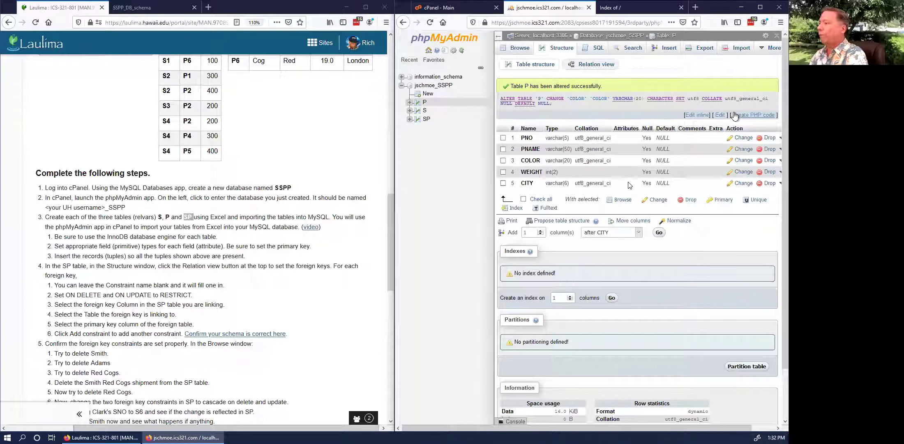
click(741, 173)
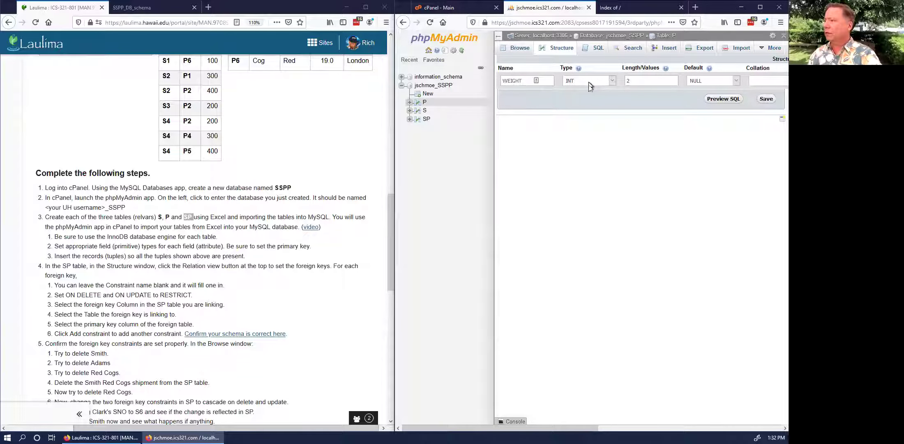
Step: Change table P's WEIGHT column from int(2) to decimal(9,3)
click(588, 82)
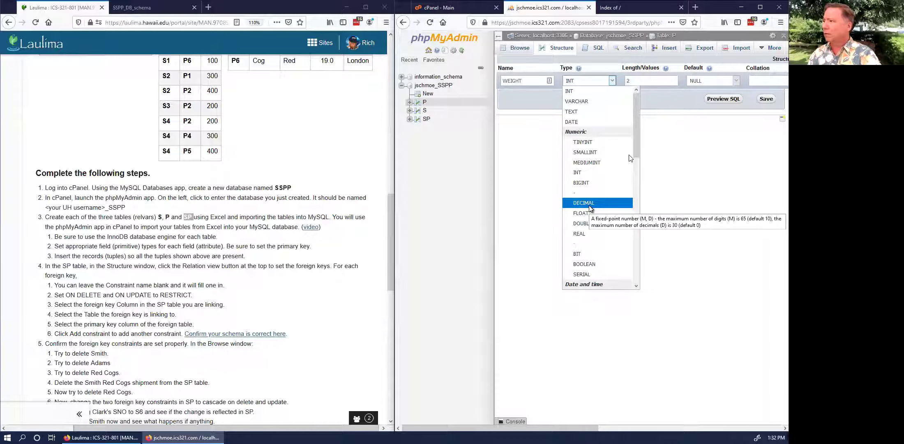
click(627, 89)
key(d)
click(641, 81)
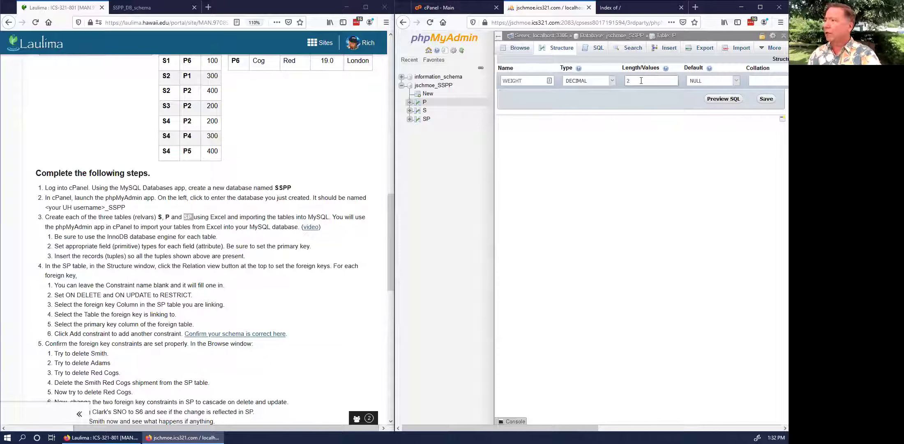
key(BackSpace)
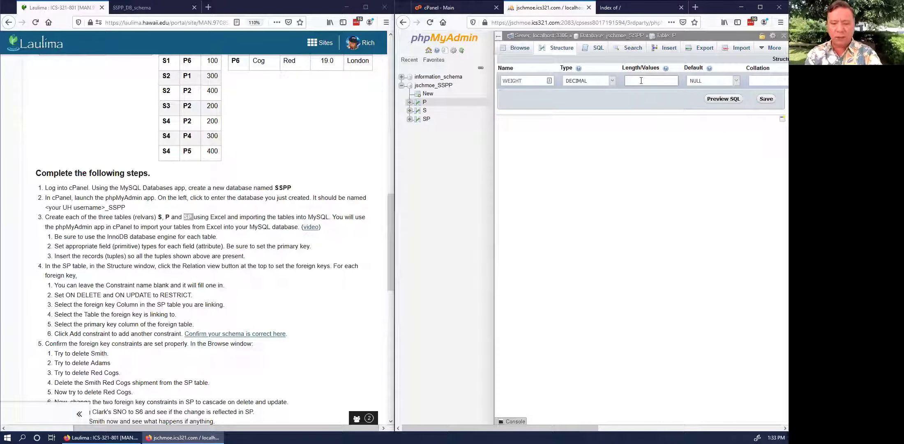
text(9,3)
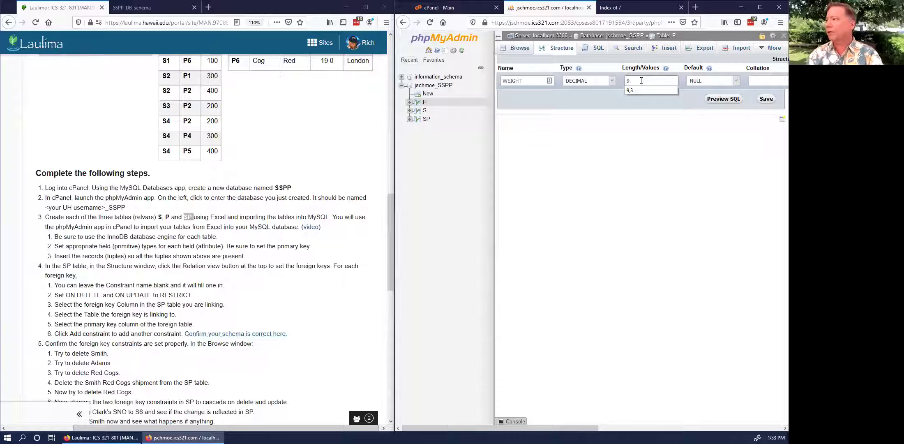
click(685, 126)
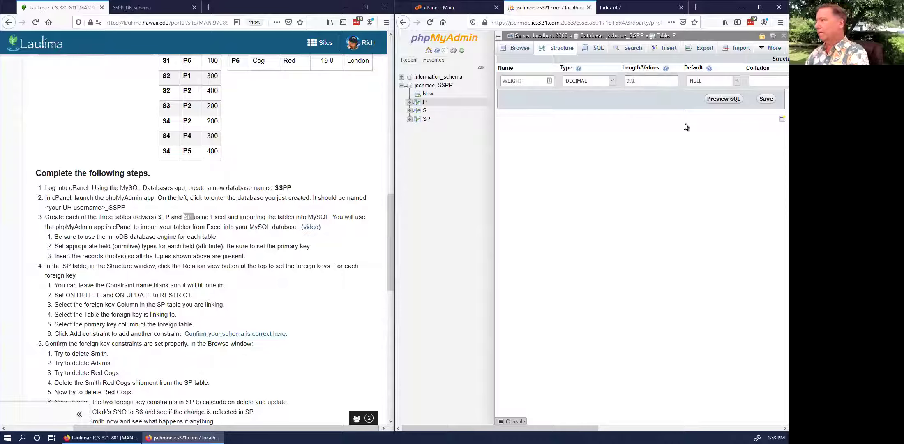
click(767, 99)
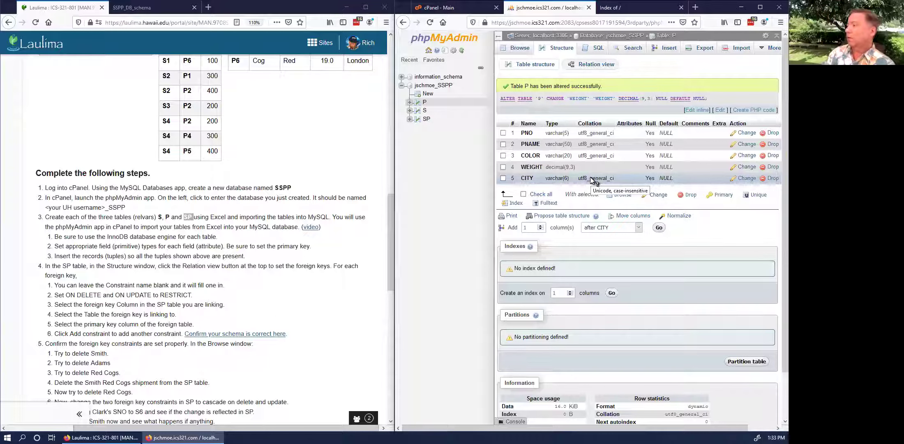
Step: Change table P's CITY column length from 6 to 25
click(746, 179)
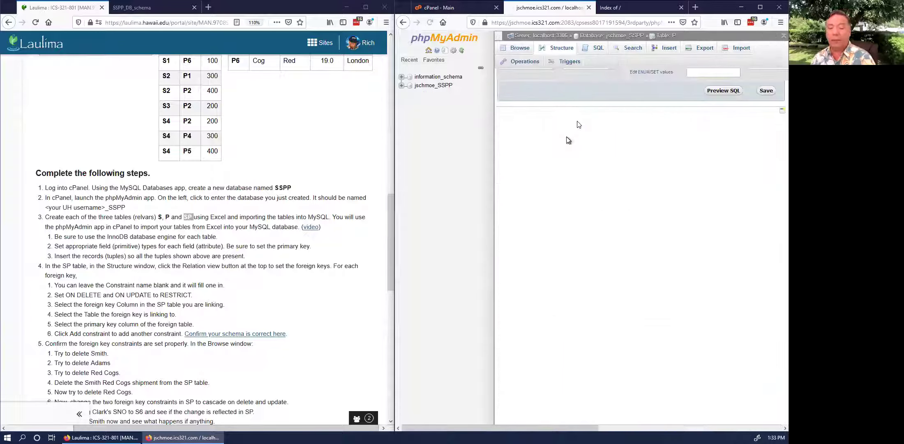
double_click(624, 82)
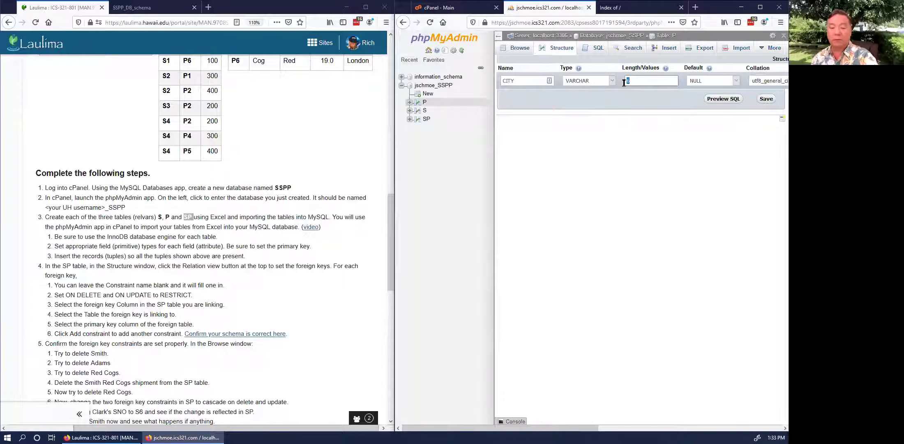
text(25)
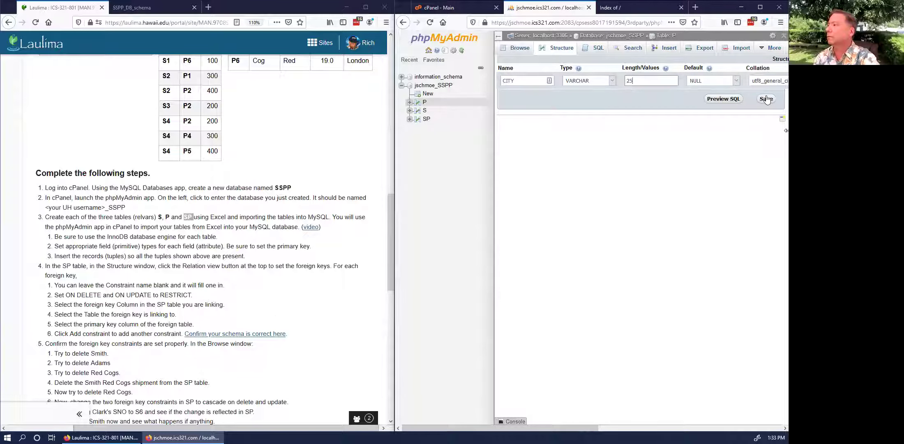
click(766, 99)
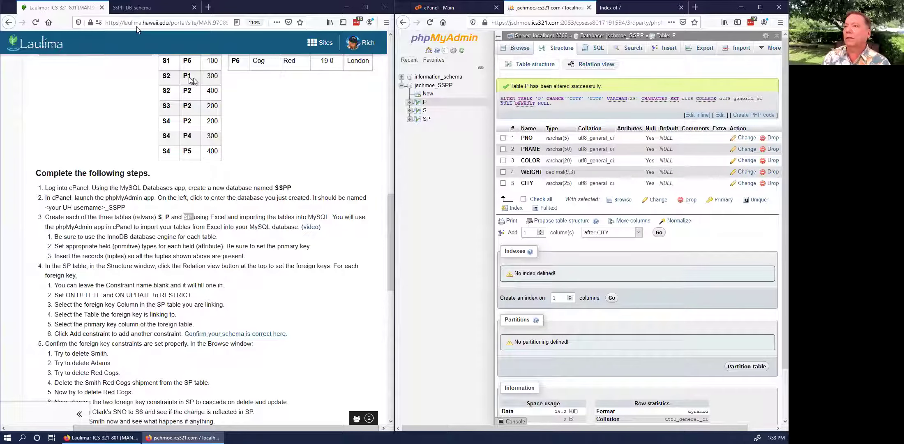
Step: Rerun the schema check and review the SP.SNO, SP.PNO and P.PNO primary key failures
click(145, 8)
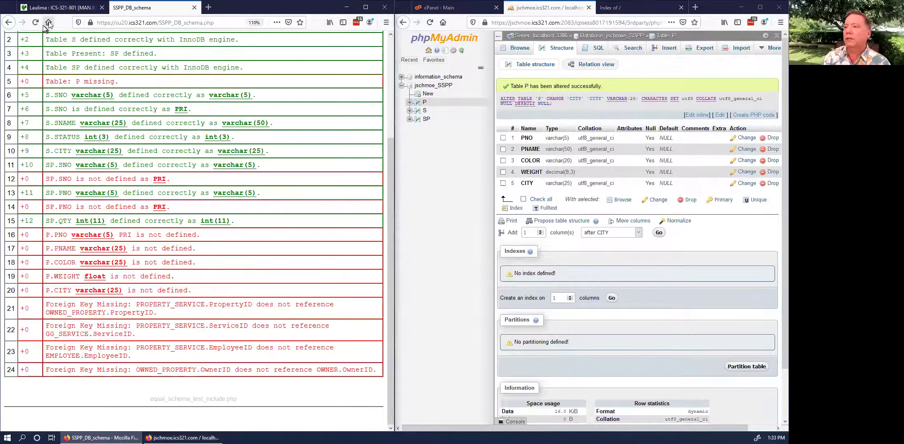
key(F5)
click(254, 191)
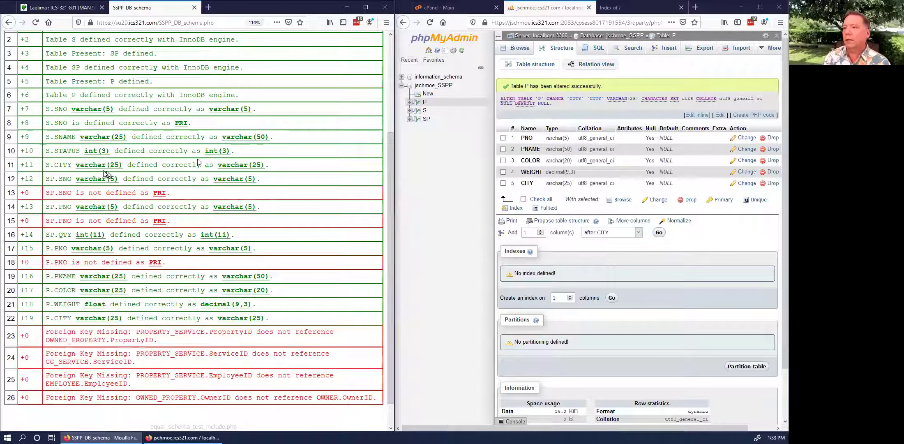
scroll(197, 161, up, 1)
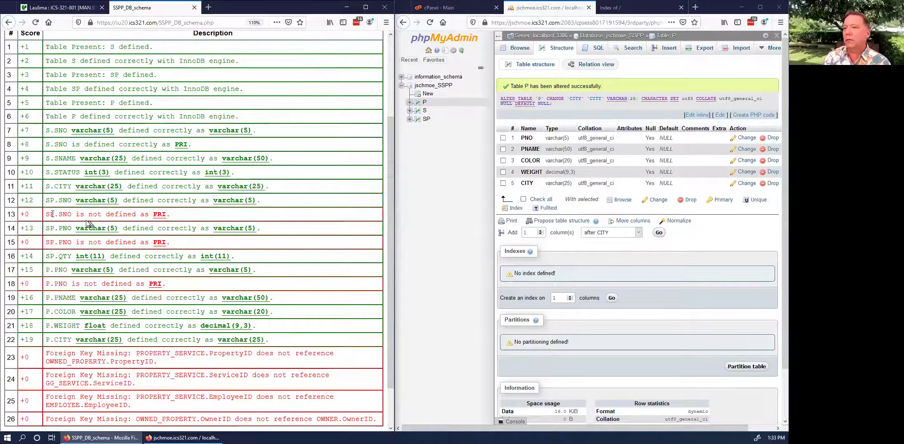
double_click(50, 214)
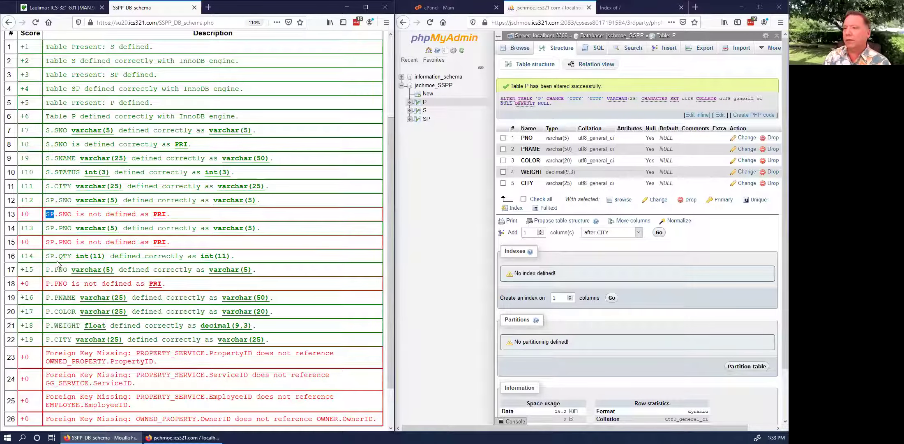
double_click(50, 242)
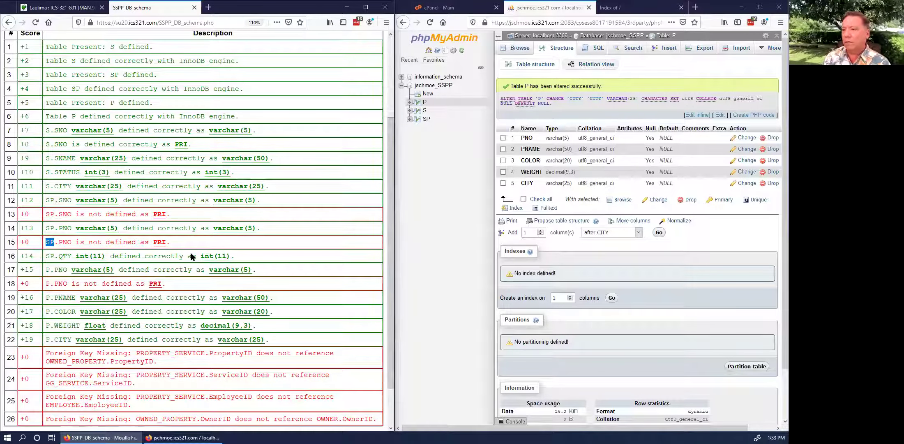
scroll(191, 256, down, 2)
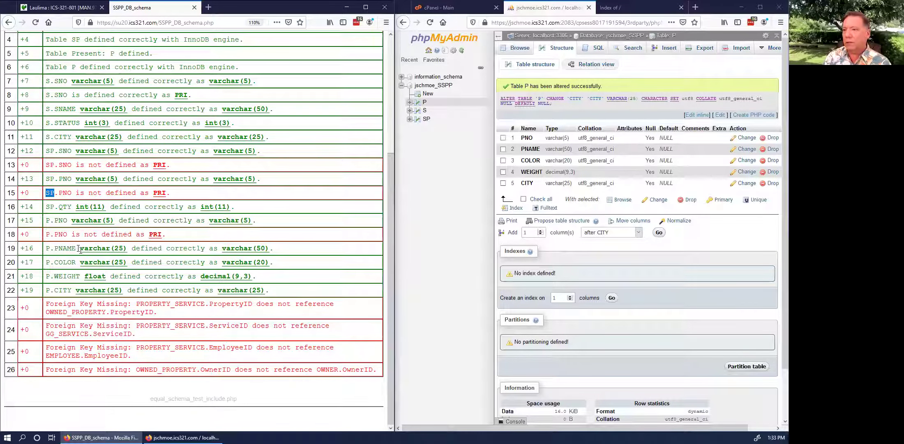
click(61, 233)
drag(73, 306, 104, 347)
click(105, 347)
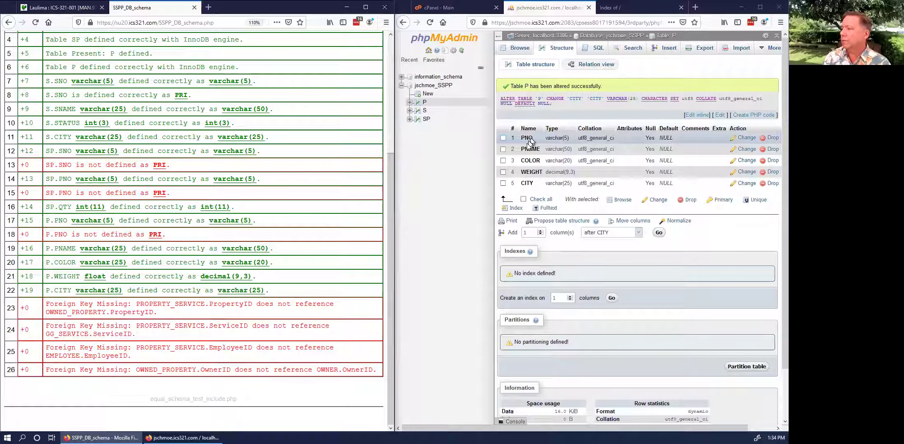
click(538, 423)
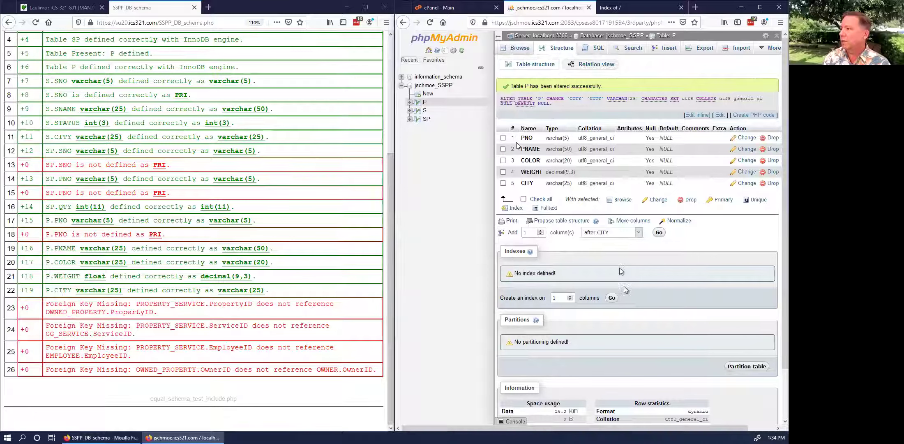
Step: Make PNO the primary key of P and SNO plus PNO a composite primary key of SP
click(502, 138)
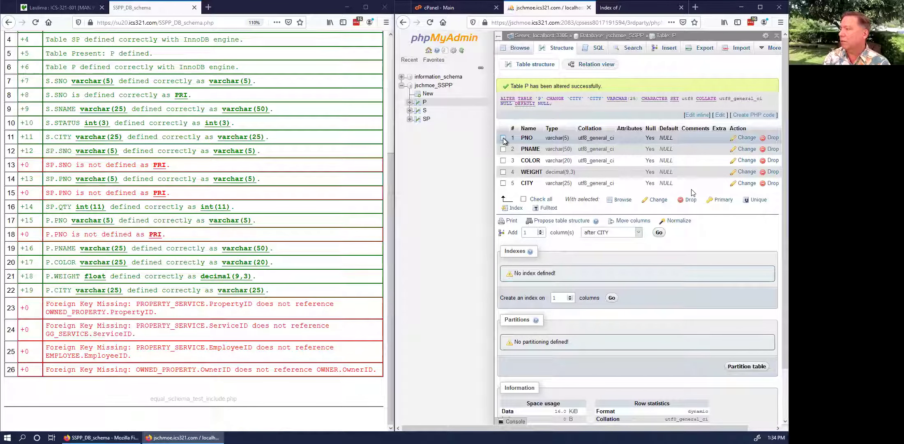
click(721, 201)
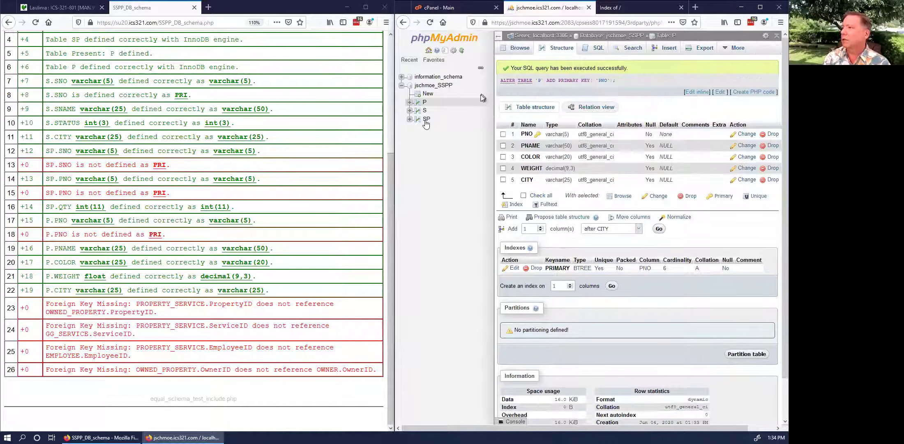
click(596, 108)
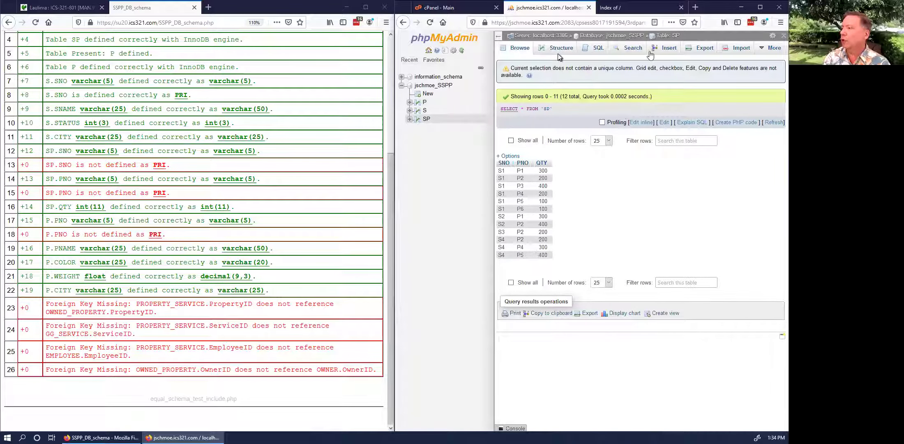
click(558, 54)
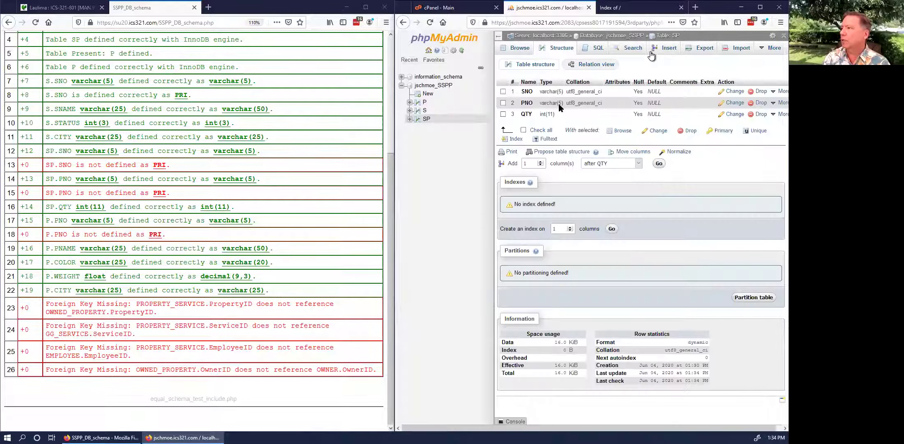
click(504, 91)
click(503, 103)
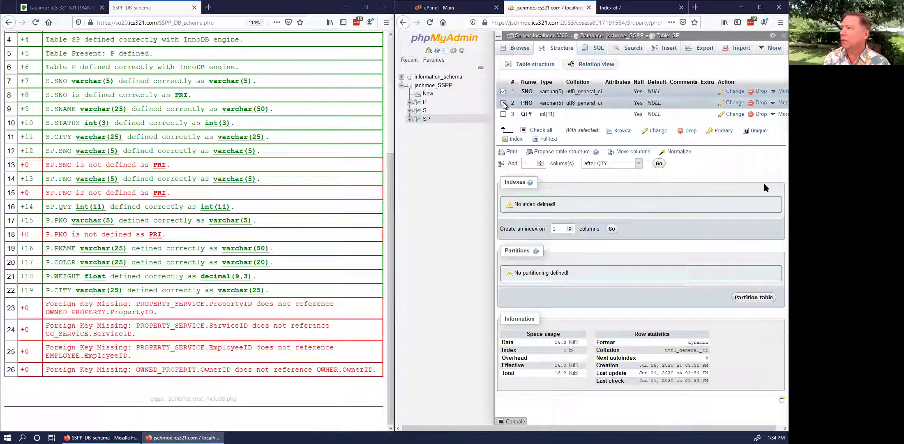
click(722, 131)
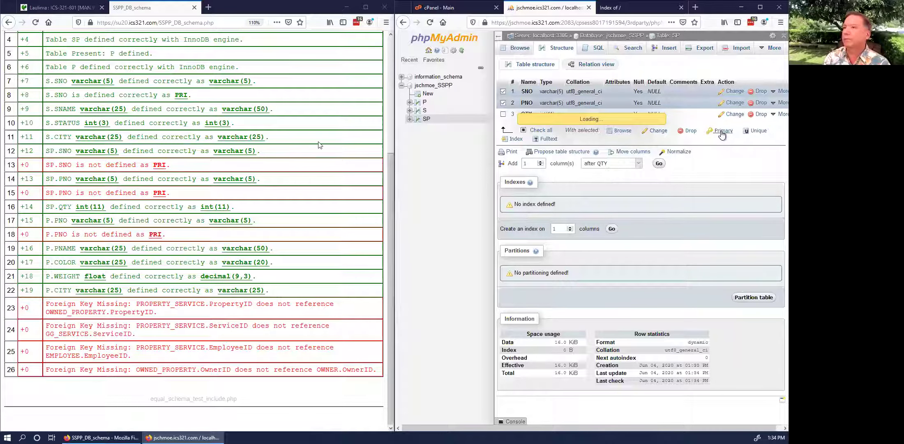
click(34, 23)
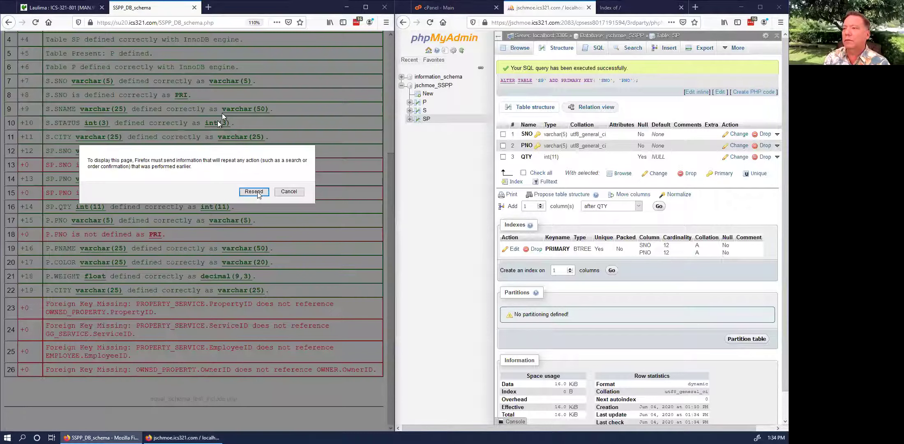
Step: Rerun the schema check to confirm all primary key checks now pass
click(253, 191)
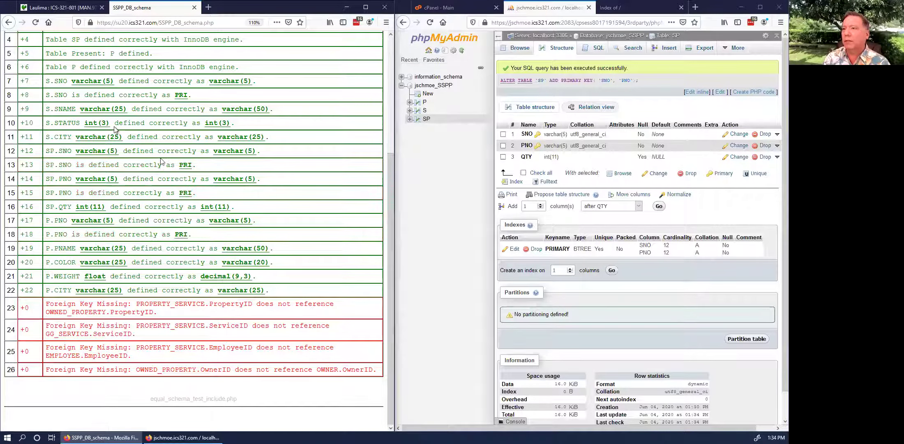
scroll(159, 155, up, 4)
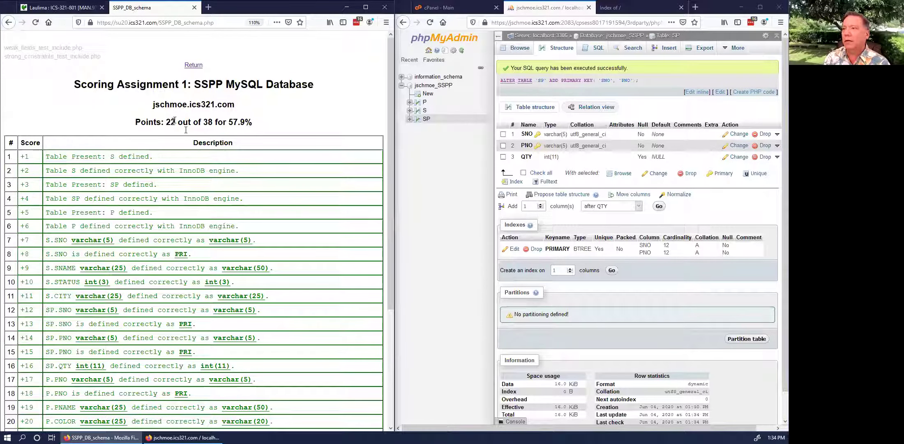
scroll(242, 156, down, 4)
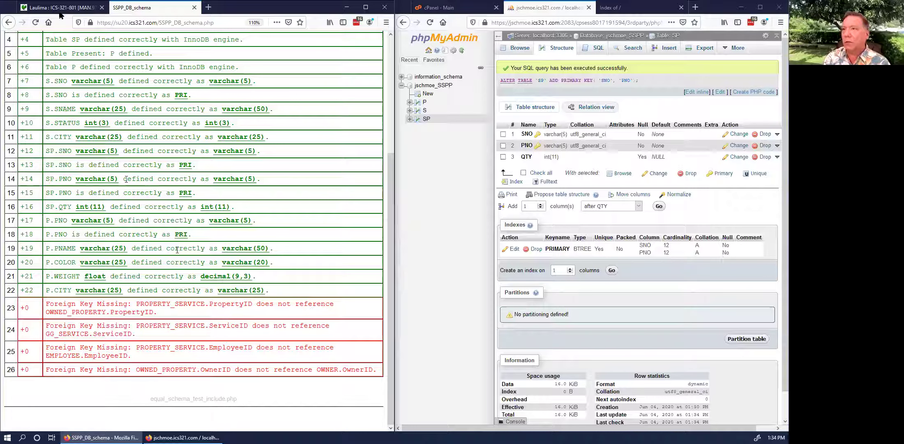
Step: Read the DELETE requirement in step 4.2 of the assignment's foreign key instructions
click(62, 9)
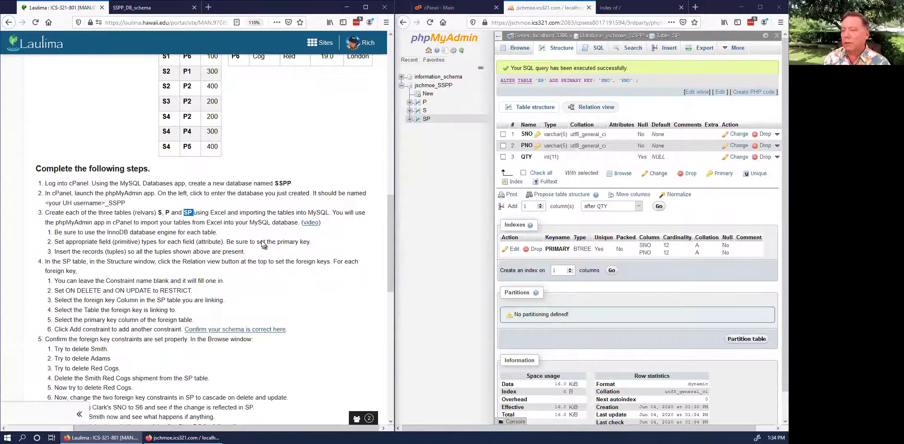
scroll(196, 244, down, 3)
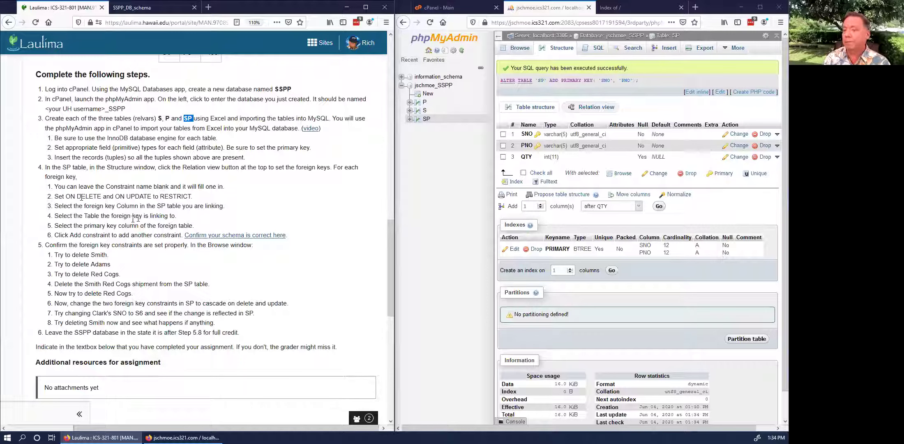
click(84, 198)
double_click(91, 196)
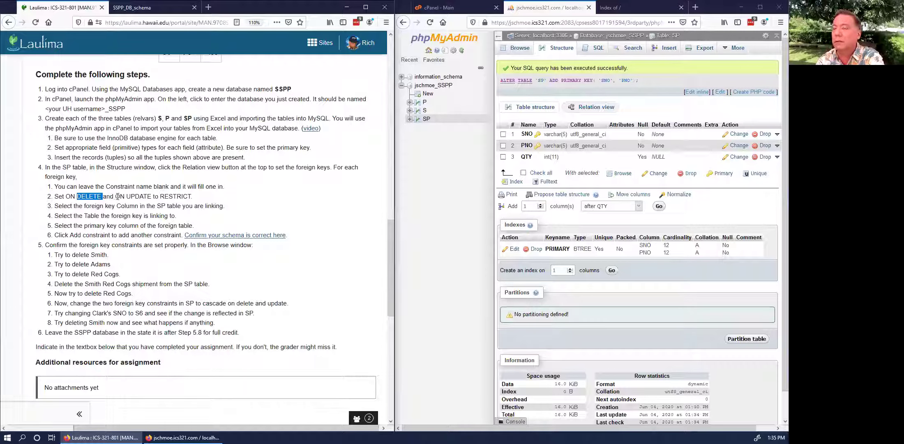
click(124, 196)
double_click(88, 196)
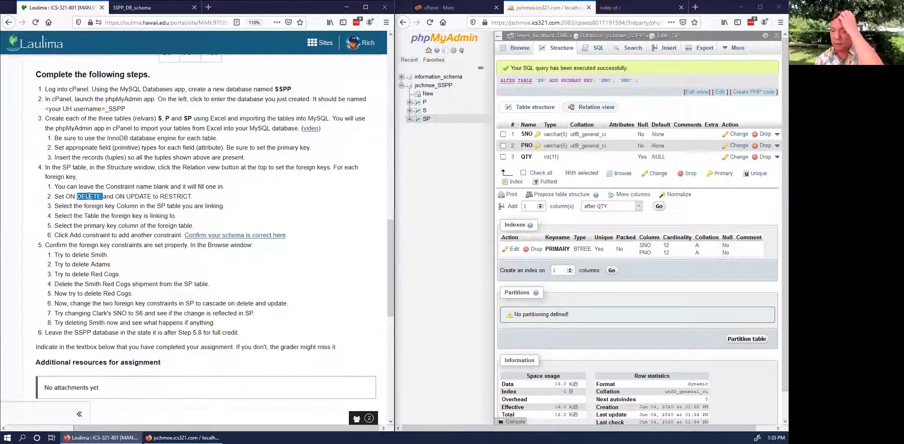
click(168, 197)
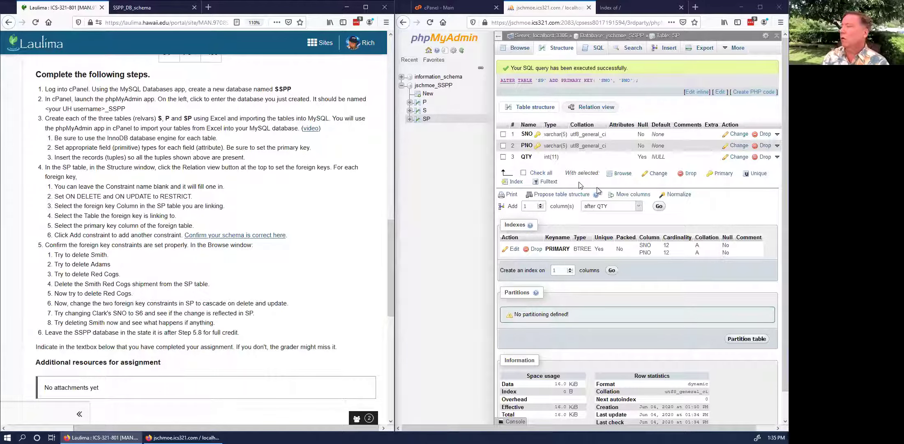
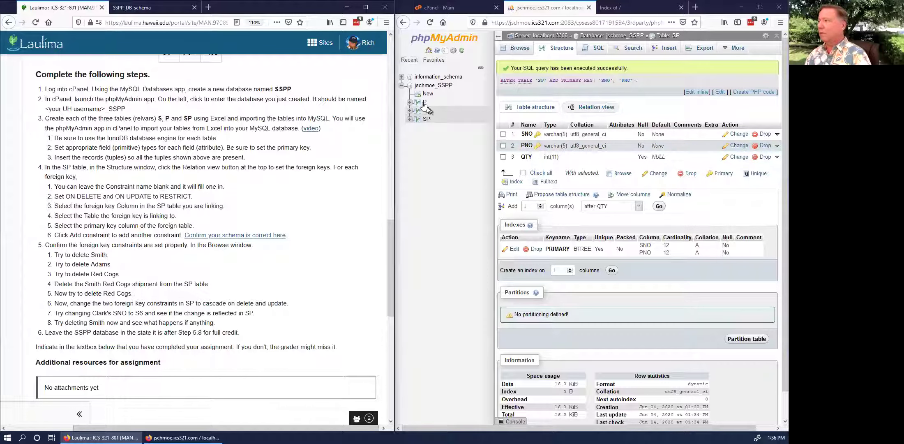
Step: In SP's Relation view, set the first foreign key to column PNO referencing the SSPP database's table P
click(602, 110)
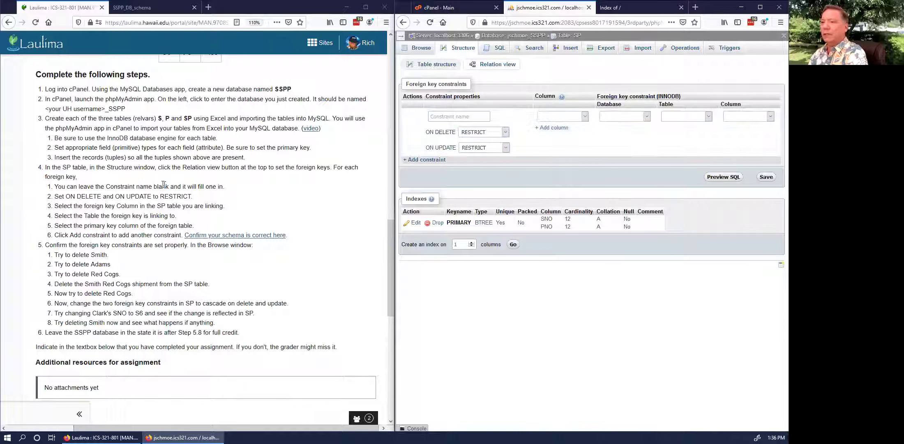
click(490, 132)
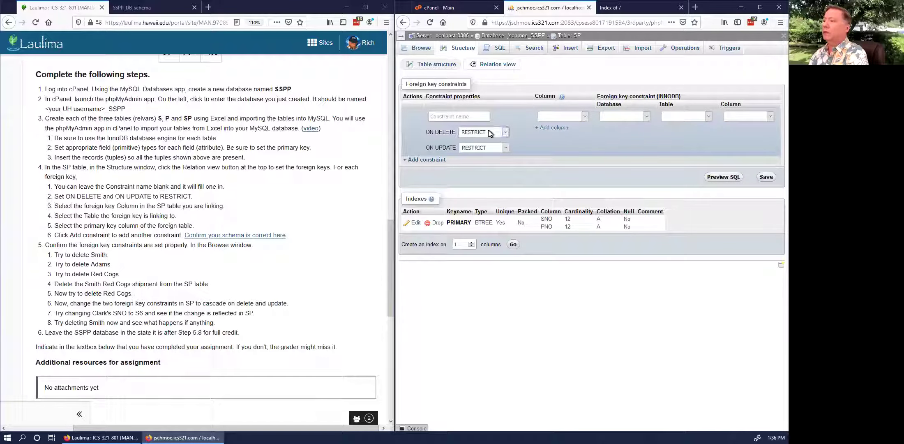
click(576, 116)
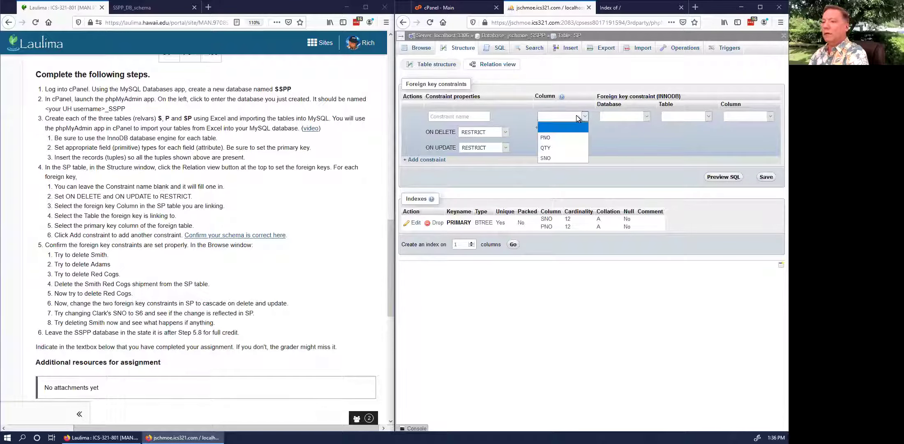
click(573, 137)
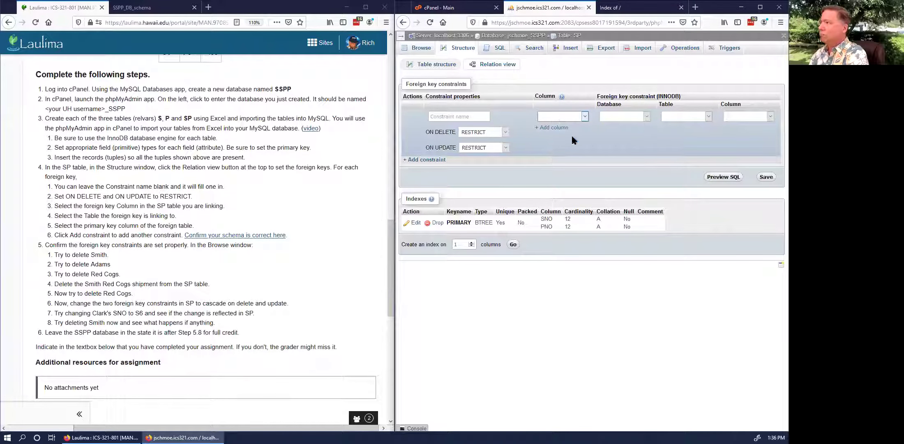
click(617, 117)
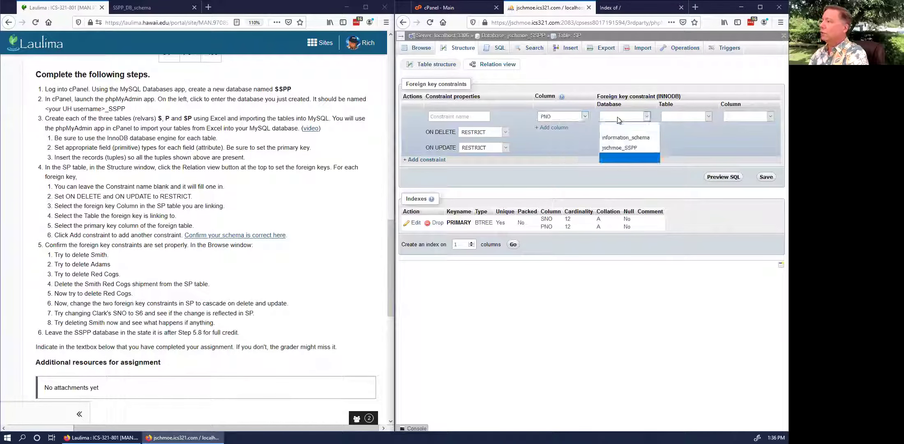
click(621, 147)
click(676, 118)
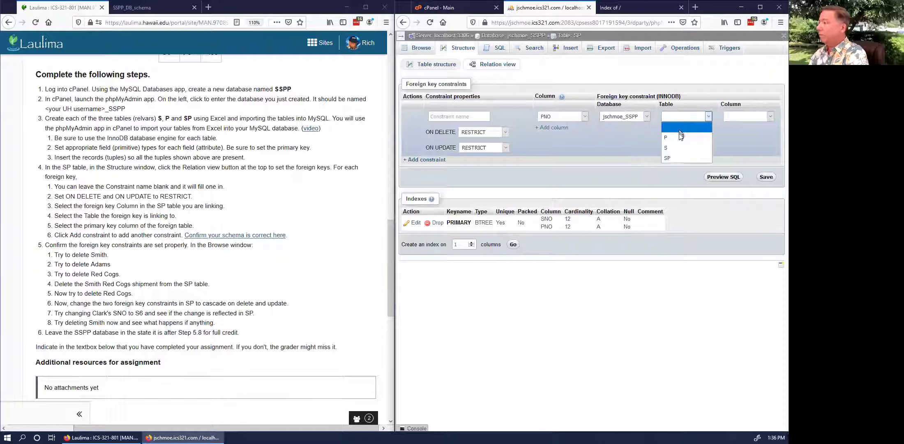
click(679, 131)
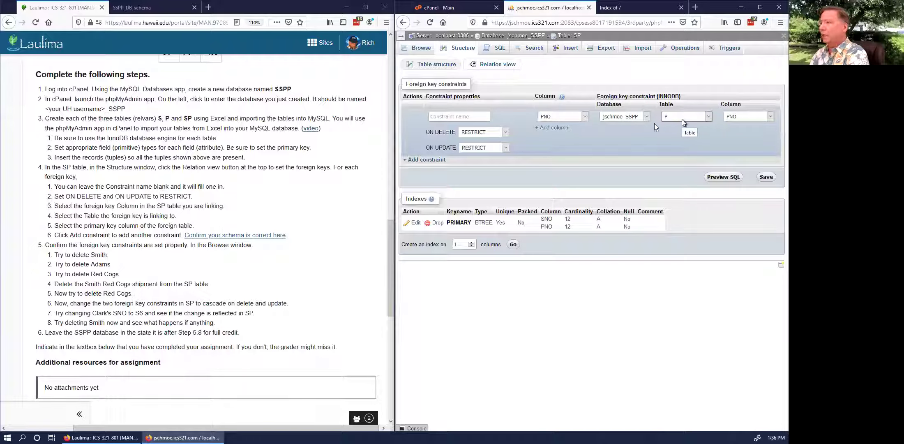
Step: Add a second constraint with SNO referencing SSPP table S's SNO, and save both keys
click(426, 161)
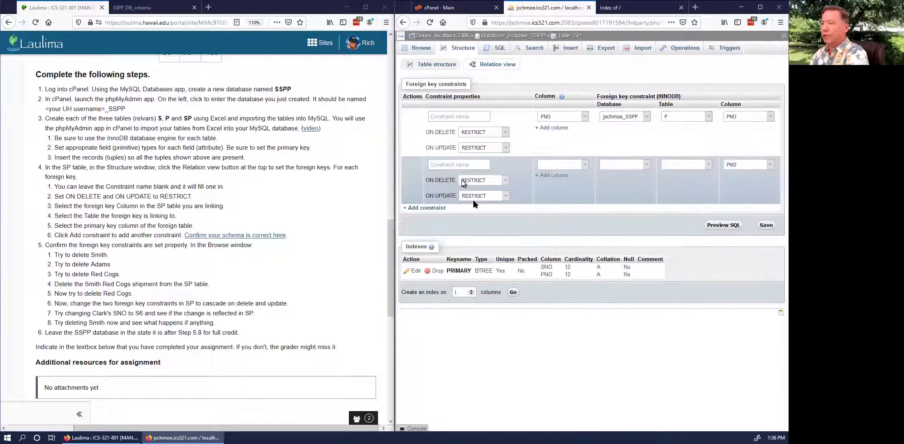
click(583, 165)
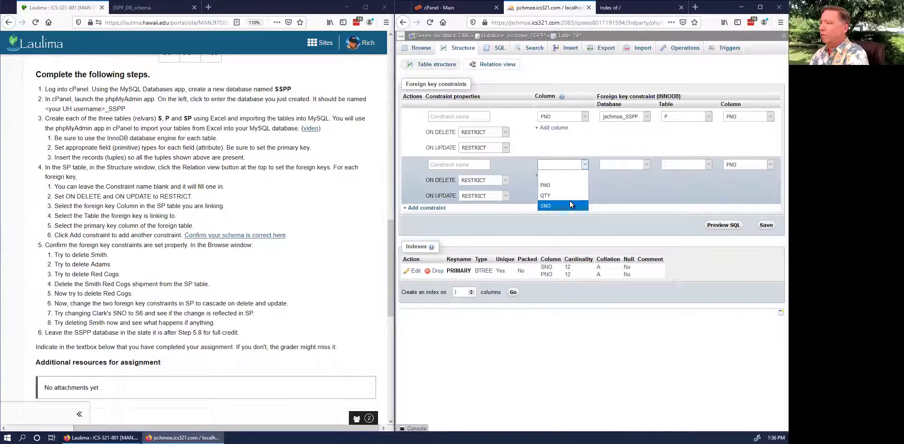
click(570, 204)
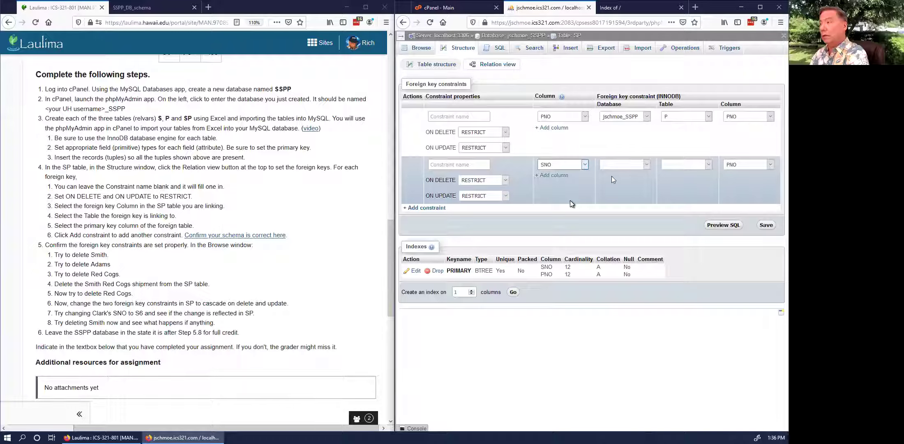
click(622, 164)
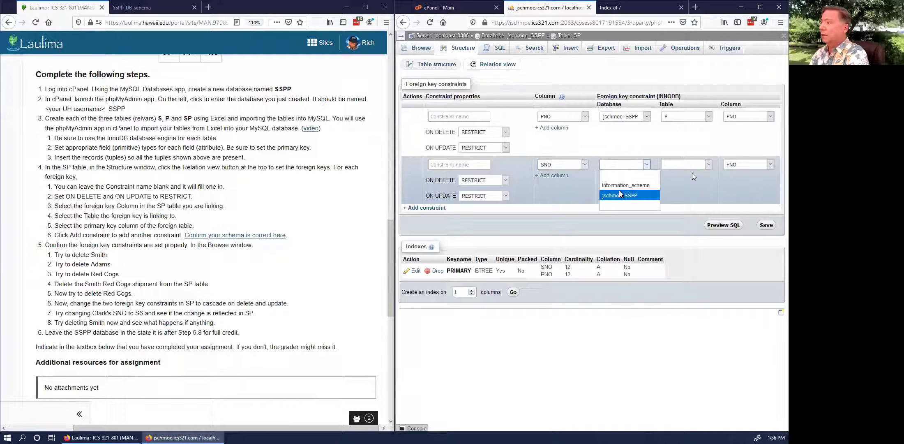
click(620, 193)
click(694, 166)
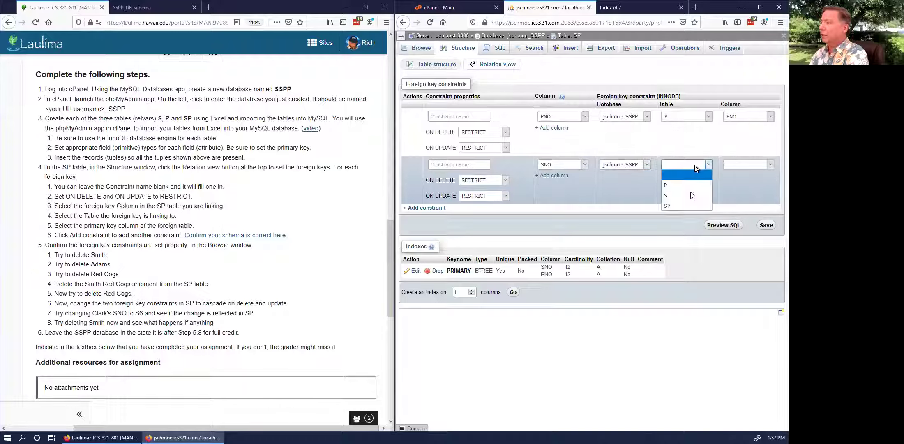
click(692, 196)
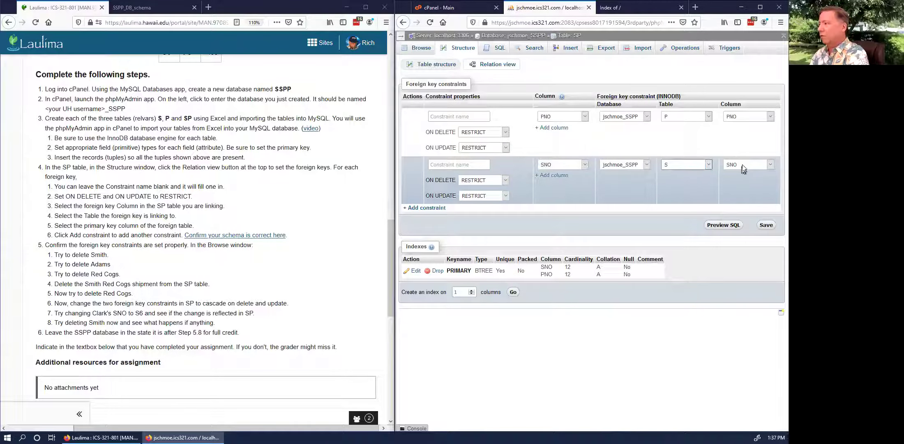
click(766, 226)
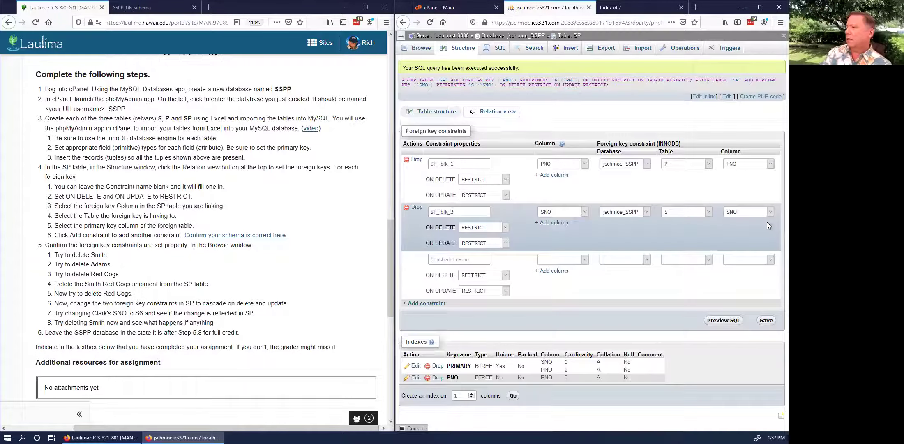
Step: Reload the SSPP_DB_schema checker, resending the page data to get fresh results
click(131, 7)
key(F5)
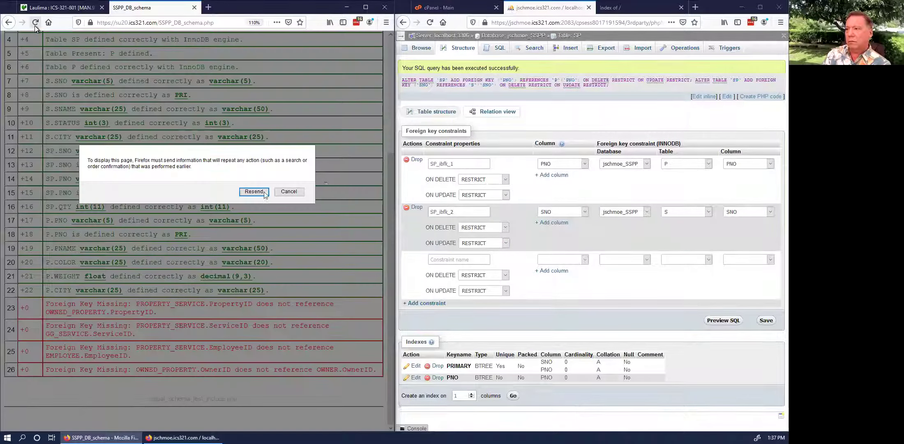
key(Return)
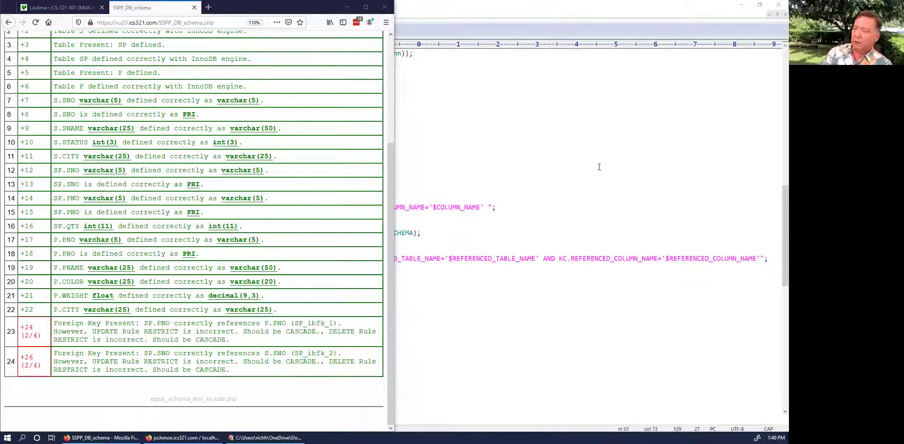
click(743, 8)
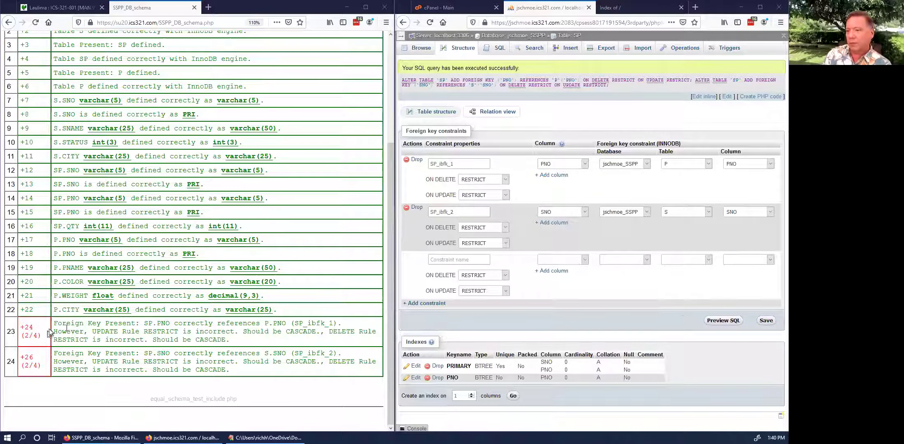
click(150, 322)
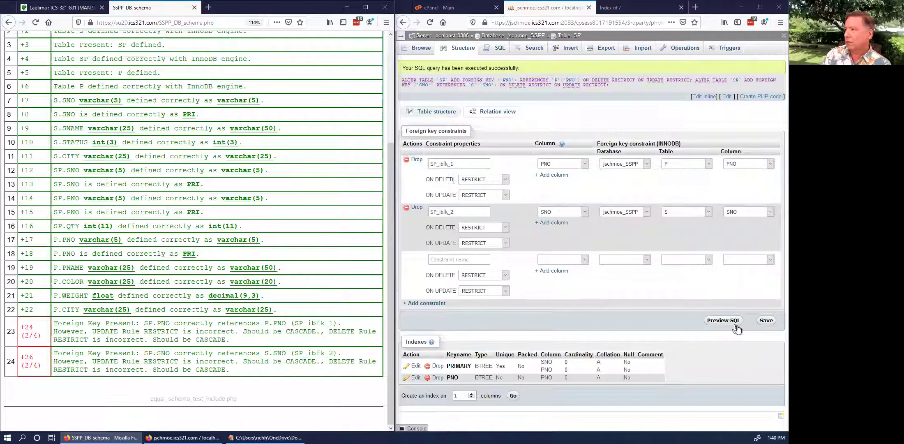
Step: Drop SP_ibfk_1 and SP_ibfk_2, confirming each, then rerun the schema checker
click(415, 164)
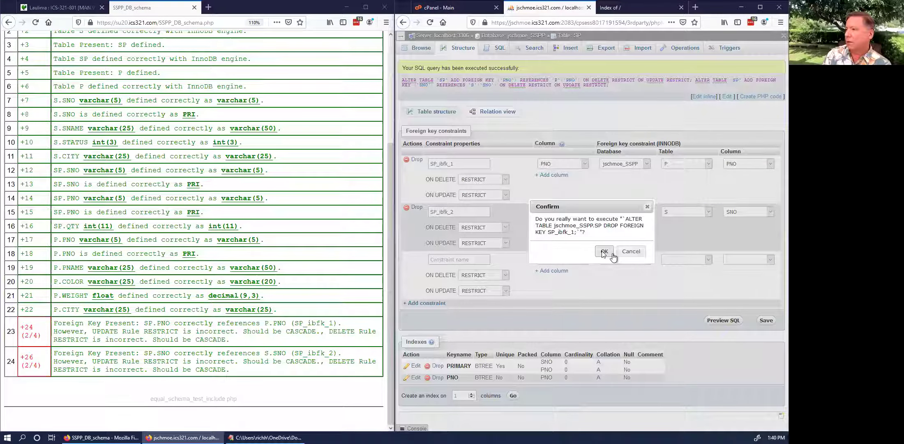
click(612, 252)
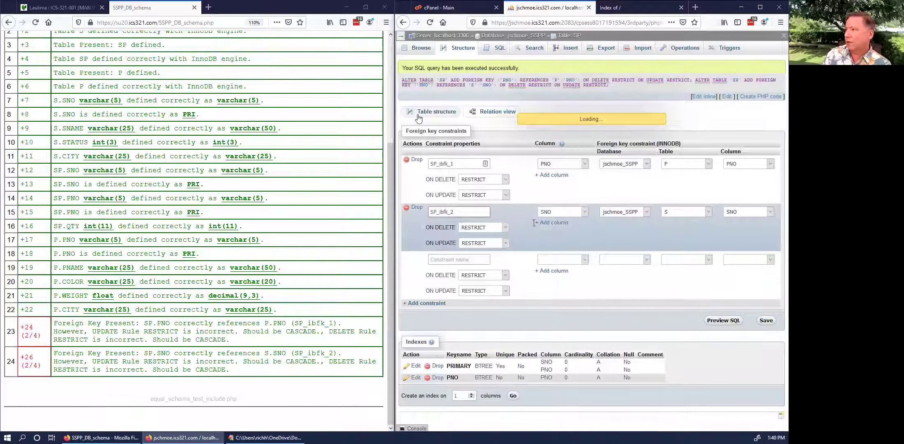
click(417, 113)
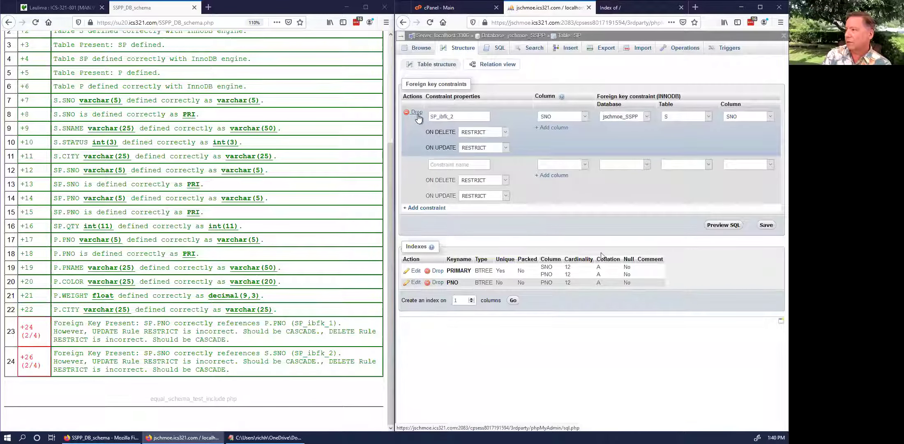
click(604, 252)
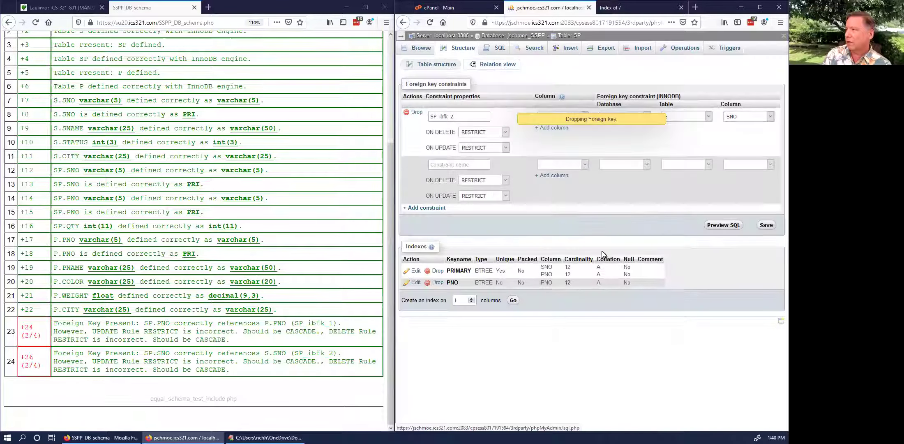
click(36, 23)
key(Return)
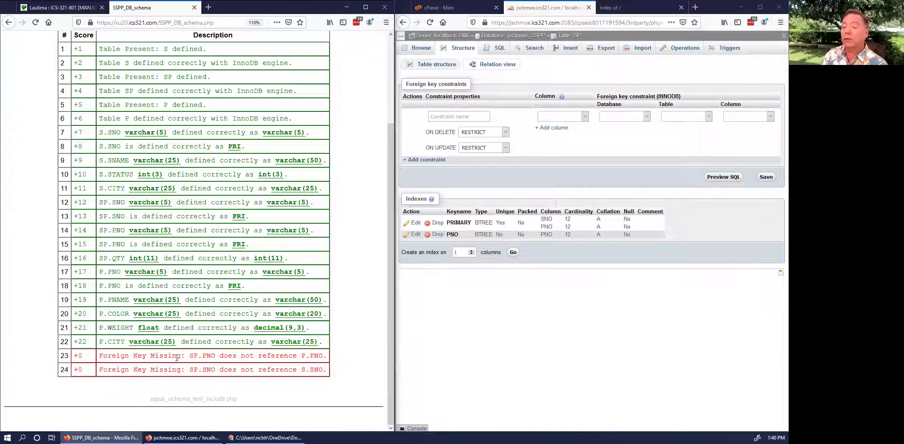
Step: Review checker rows 23–24 reporting SP's missing PNO and SNO keys, then open SP from SSPP's table list
double_click(194, 356)
double_click(193, 369)
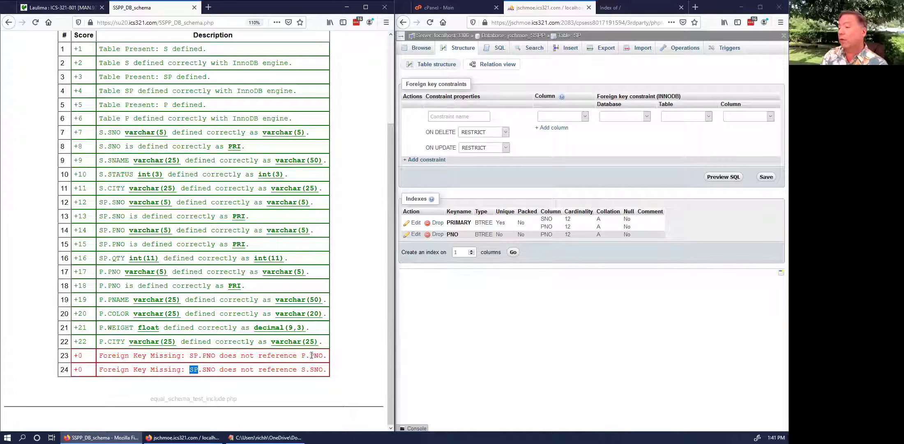
double_click(307, 355)
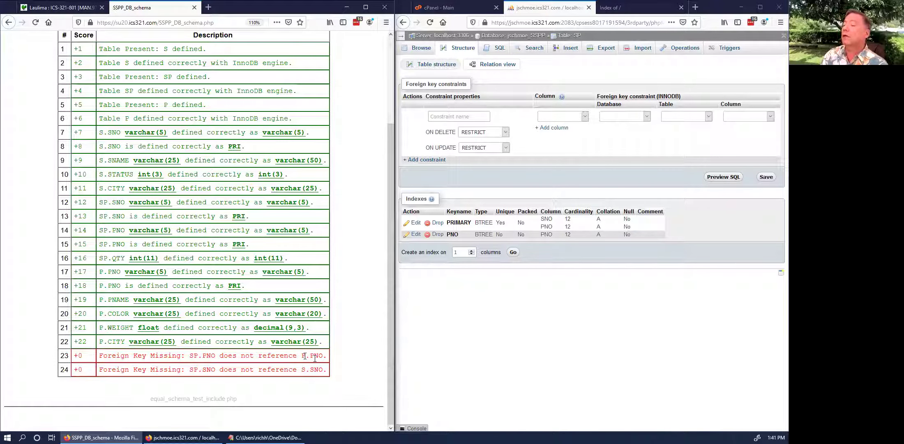
double_click(316, 356)
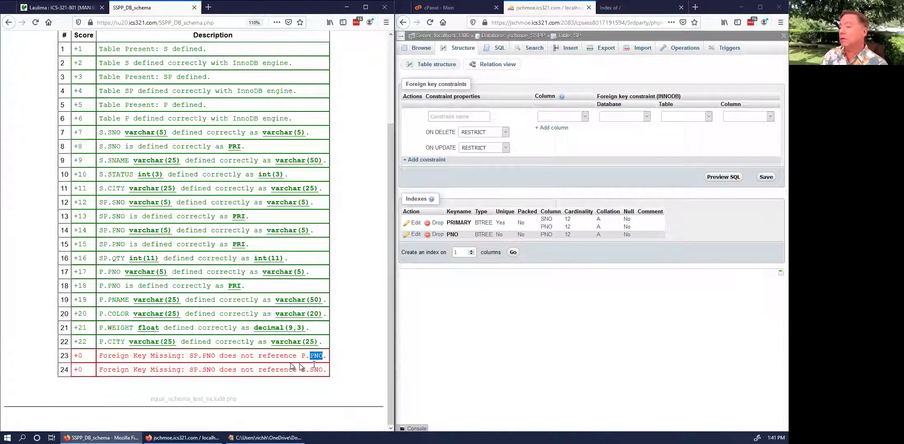
double_click(303, 355)
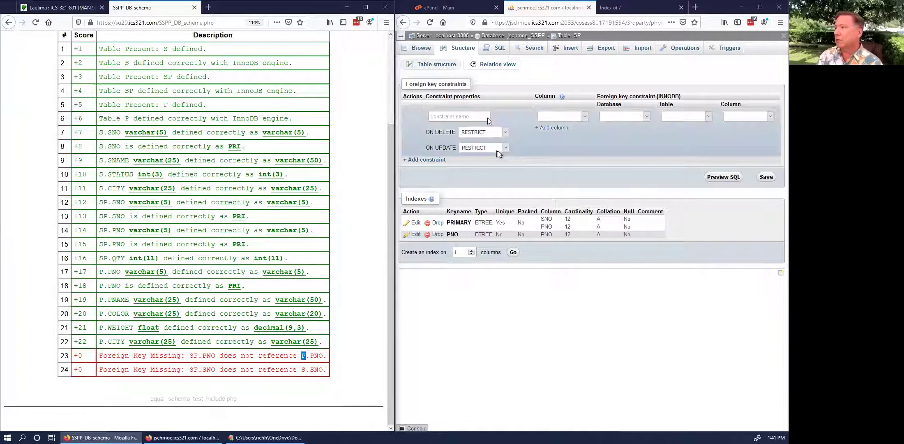
click(557, 85)
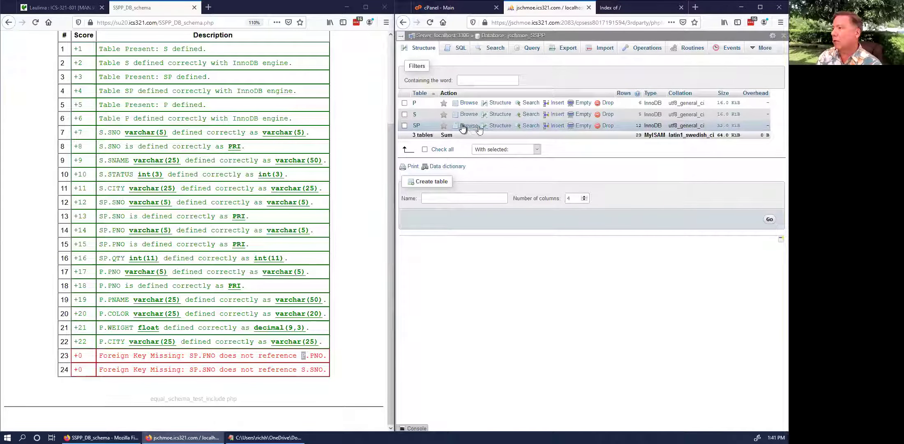
click(500, 126)
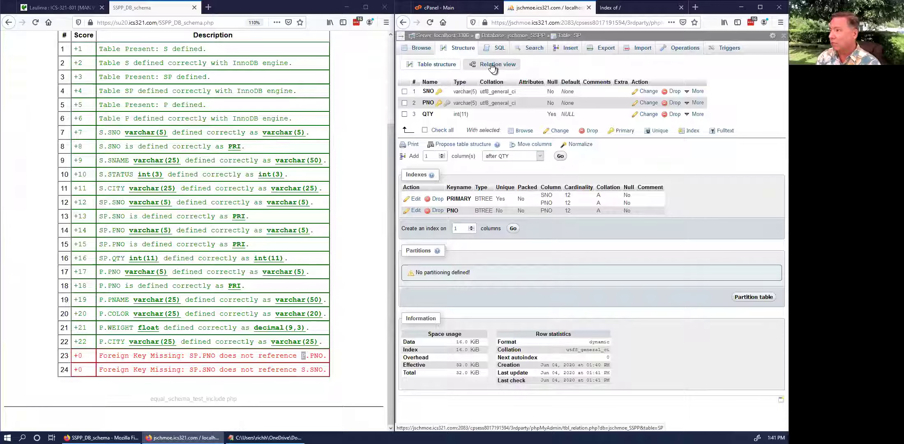
Step: In SP's Relation view, set the first key to PNO referencing jschmoe_SSPP table P
click(493, 67)
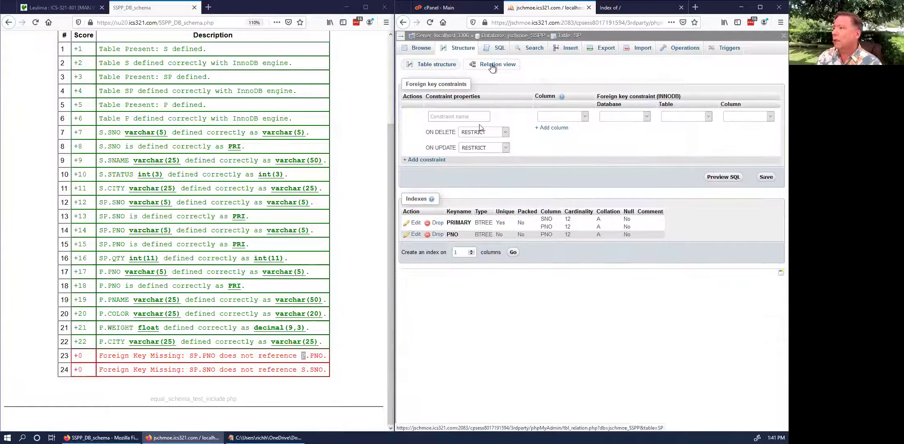
click(572, 117)
click(545, 138)
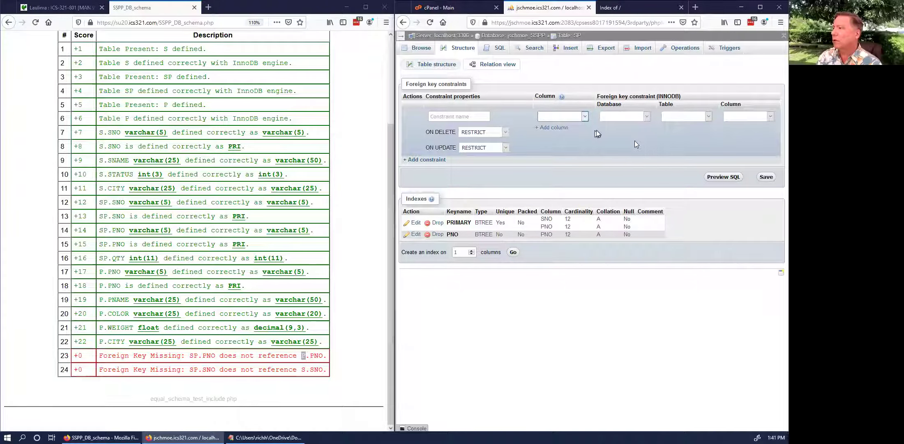
click(634, 117)
click(623, 148)
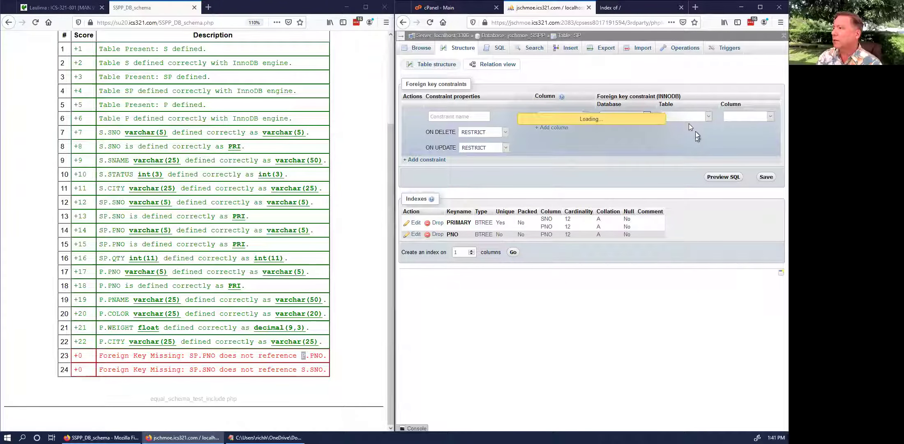
click(689, 119)
click(667, 138)
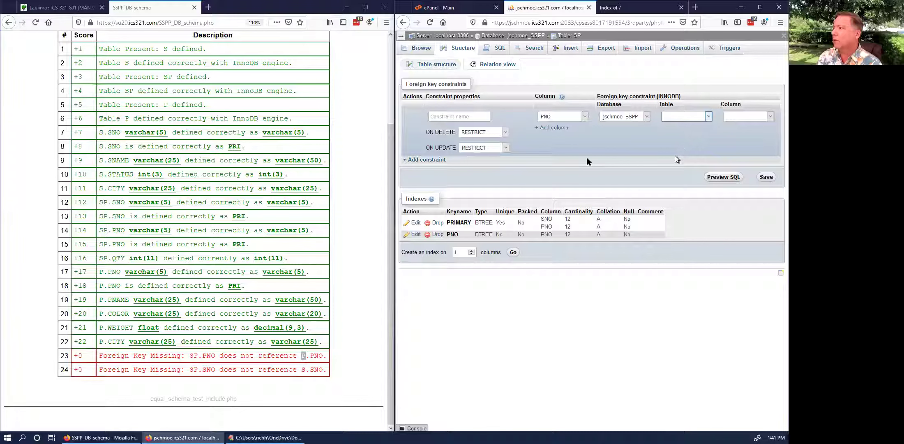
Step: Add a second key with SNO referencing jschmoe_SSPP table S, save both, and reload the checker
click(426, 161)
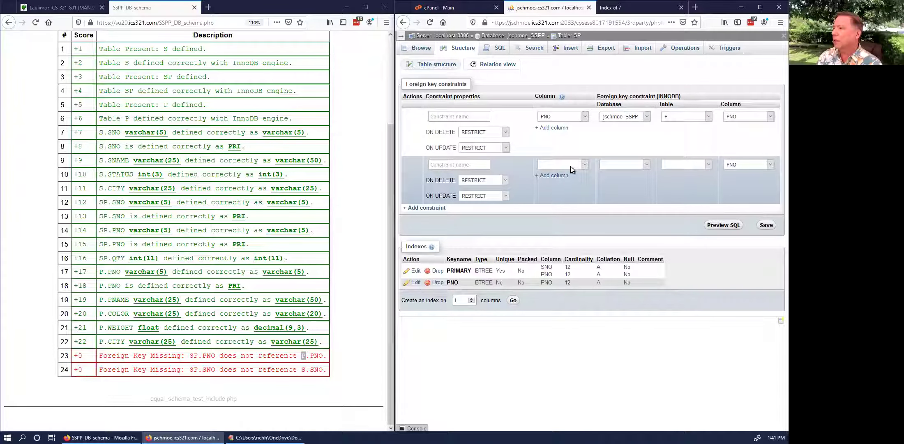
click(571, 165)
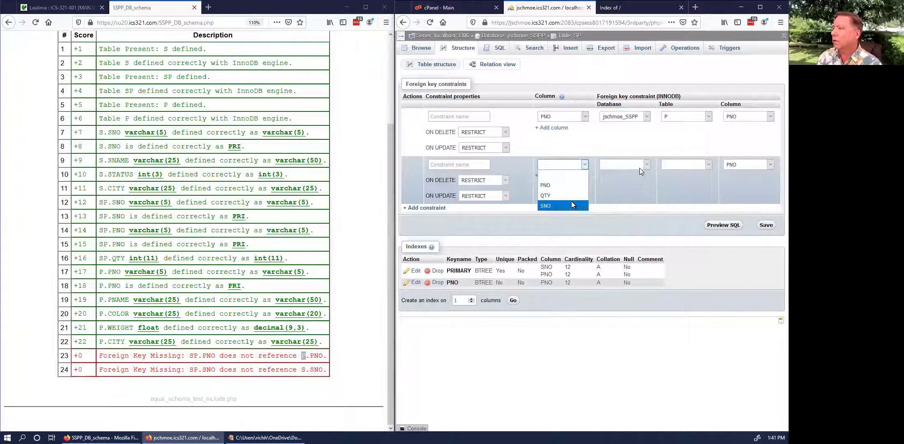
click(572, 205)
click(640, 165)
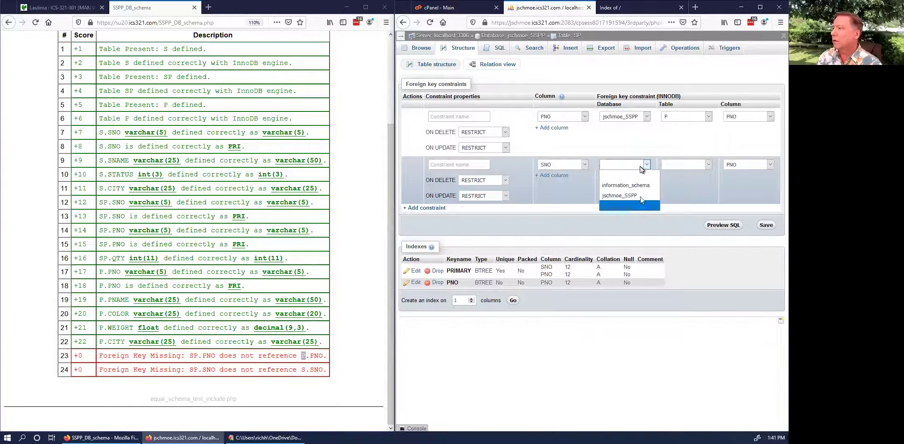
click(641, 196)
click(688, 190)
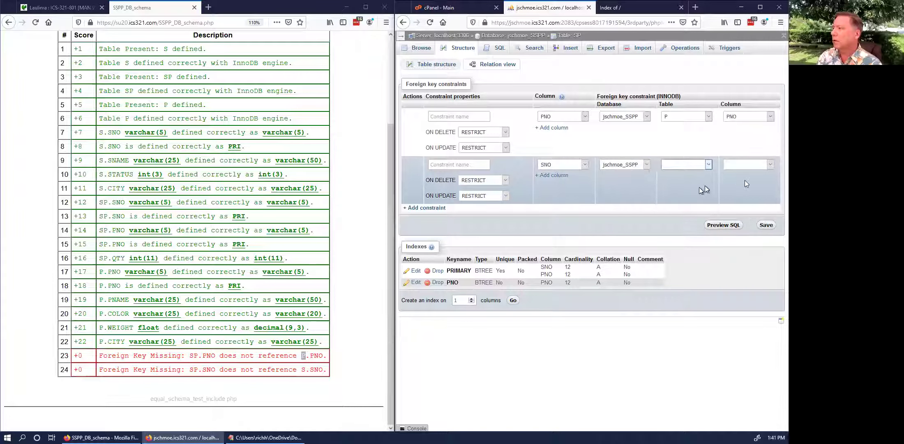
click(767, 225)
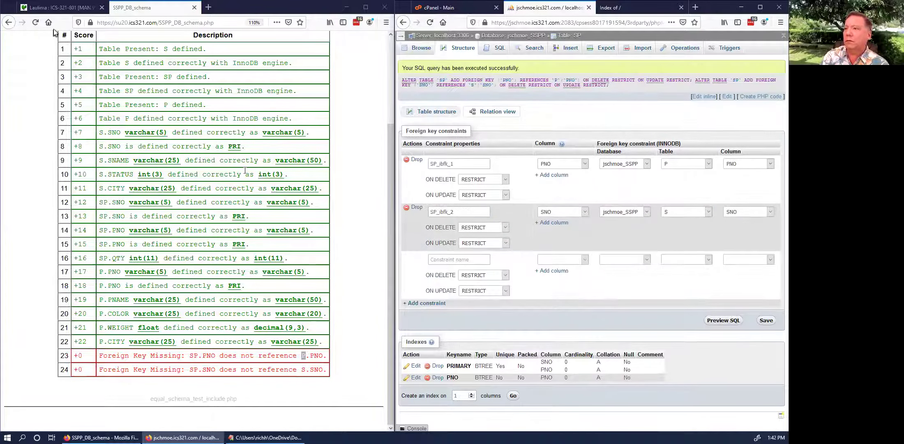
key(F5)
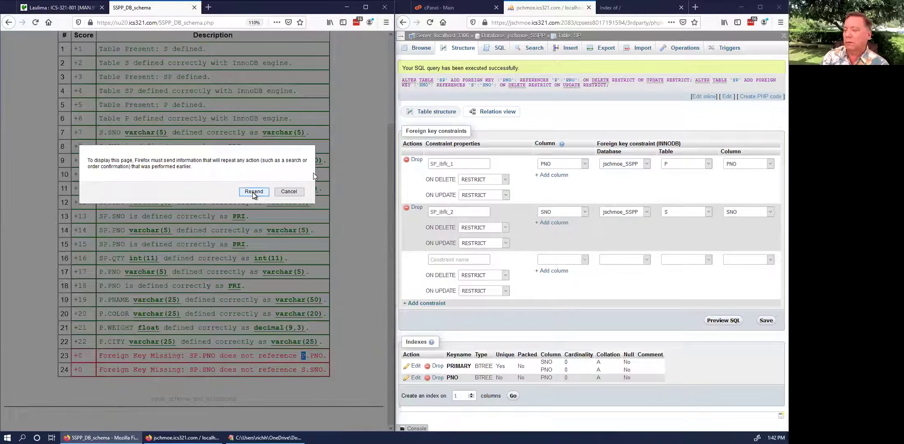
Step: Rerun the schema check and scroll to rows 23–24 showing both SP keys at 2/4
click(254, 192)
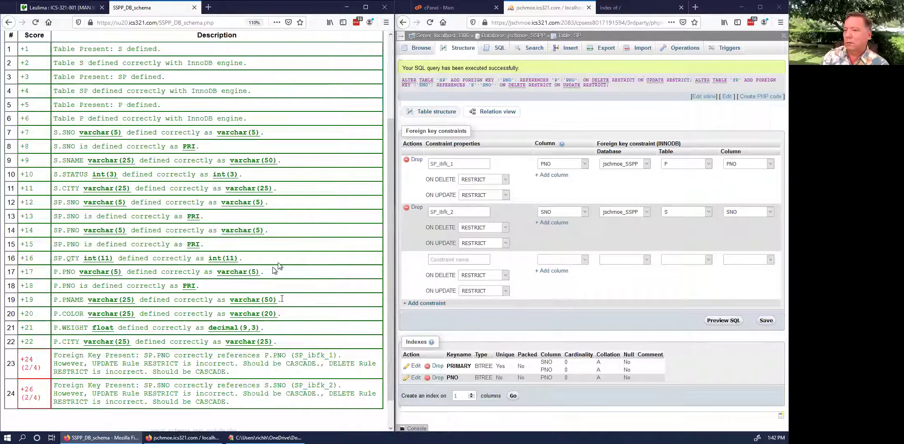
scroll(310, 302, down, 1)
scroll(294, 328, down, 1)
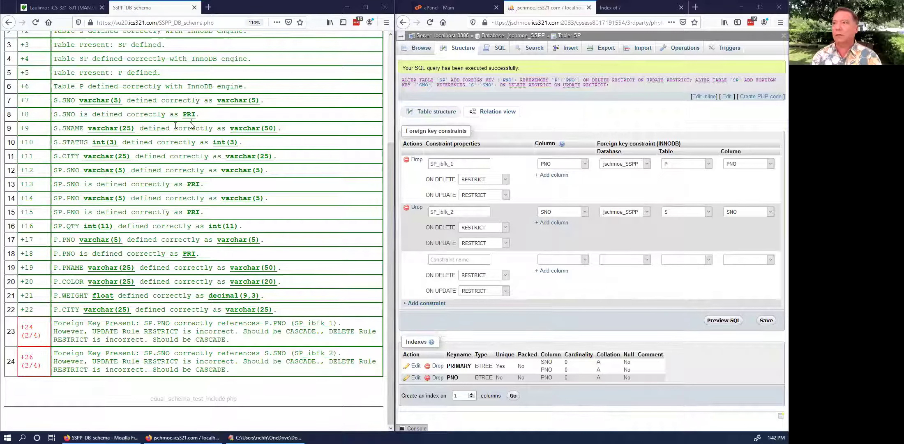
Step: Compare the assignment steps with the RESTRICT rule flagged in checker row 23
click(72, 10)
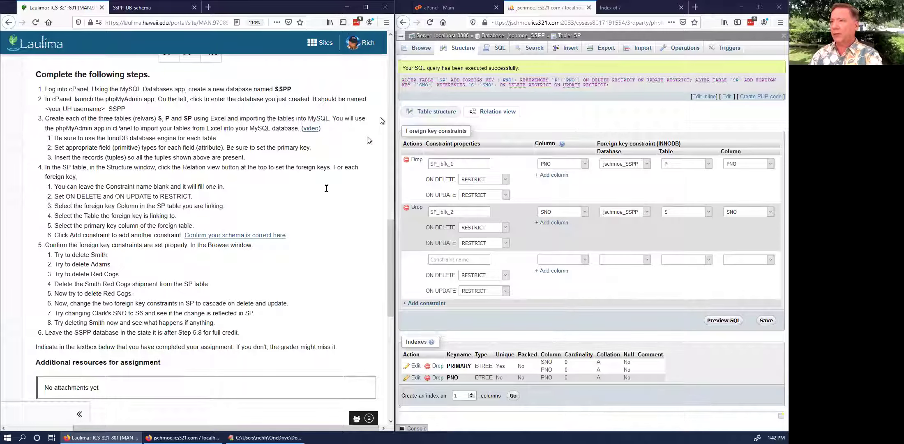
click(144, 9)
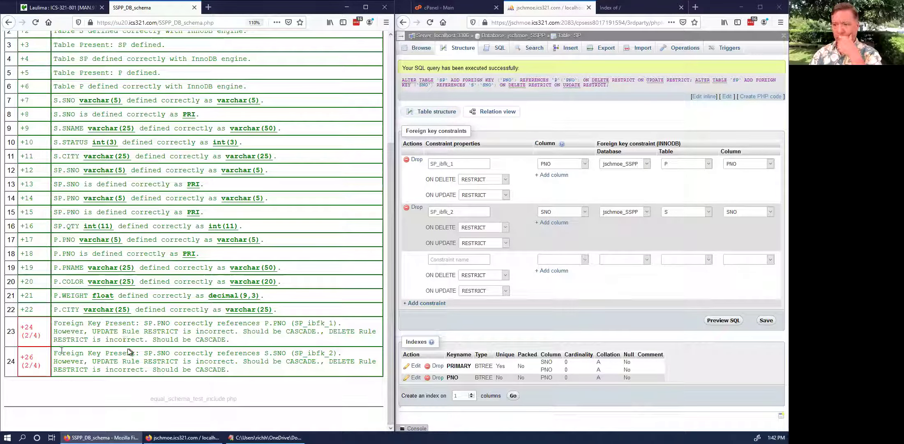
double_click(157, 331)
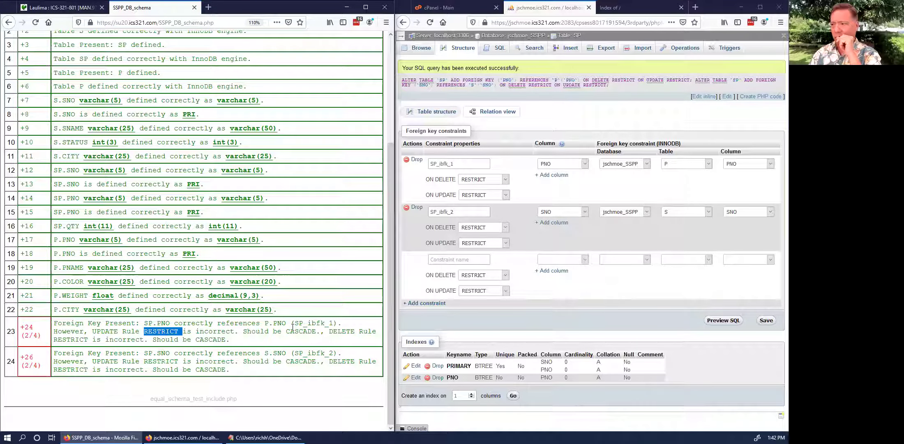
drag(292, 323, 295, 323)
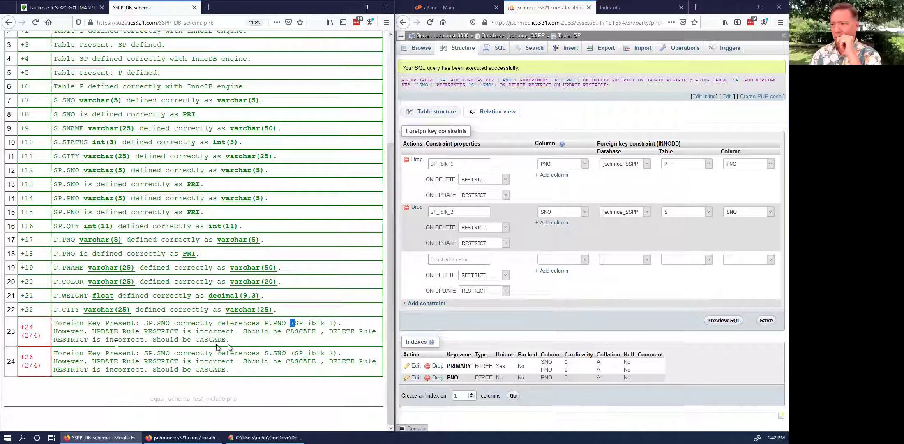
click(80, 8)
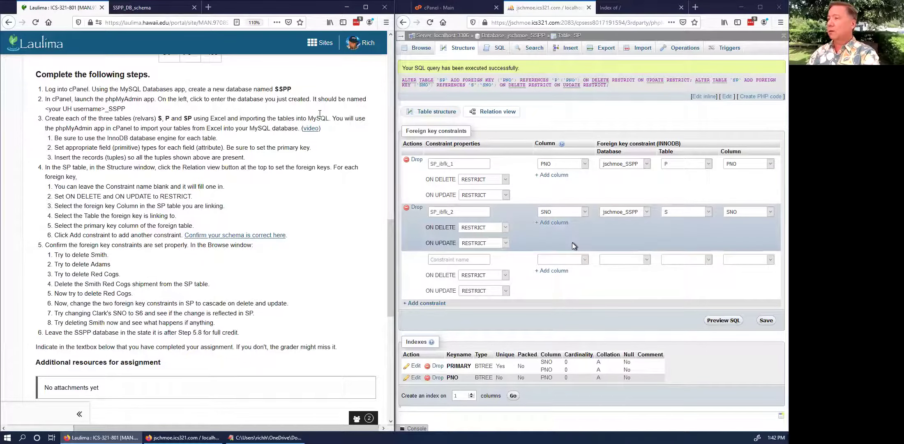
click(131, 8)
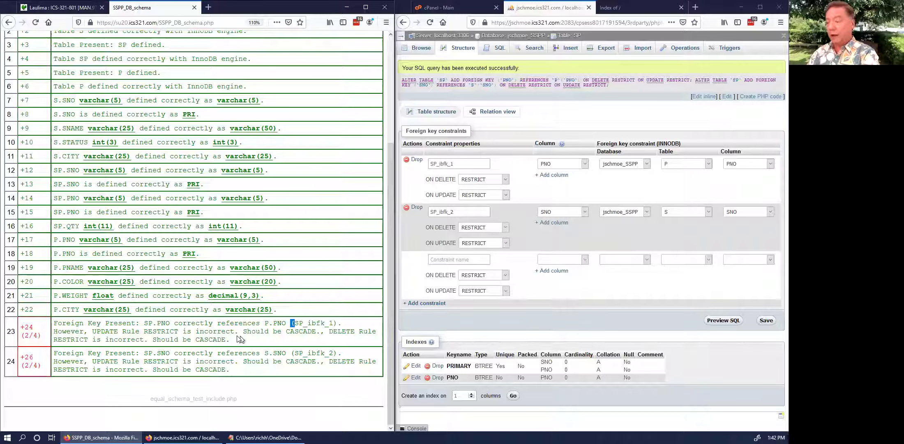
click(66, 8)
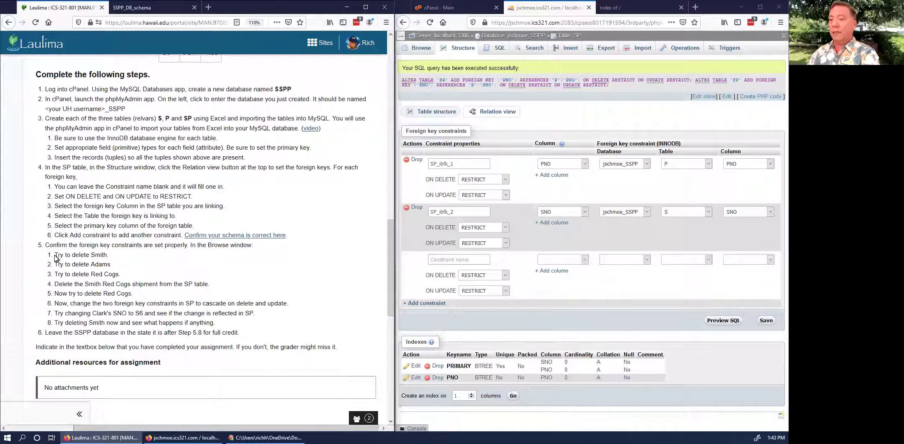
drag(45, 244, 175, 313)
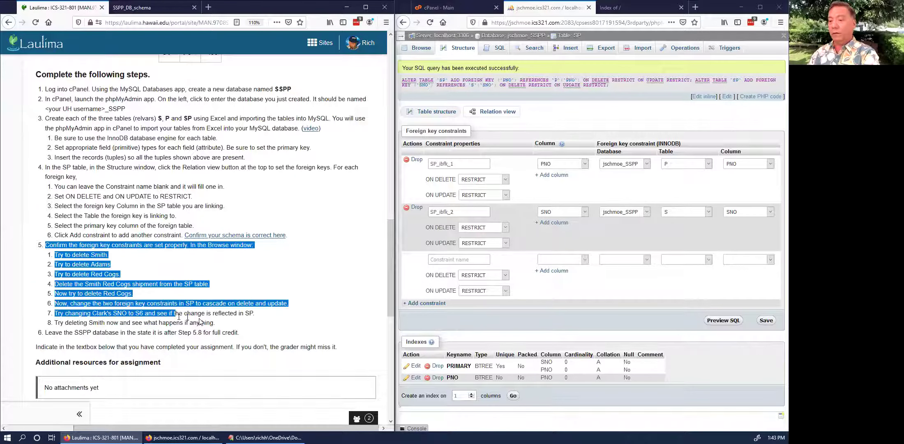
click(240, 286)
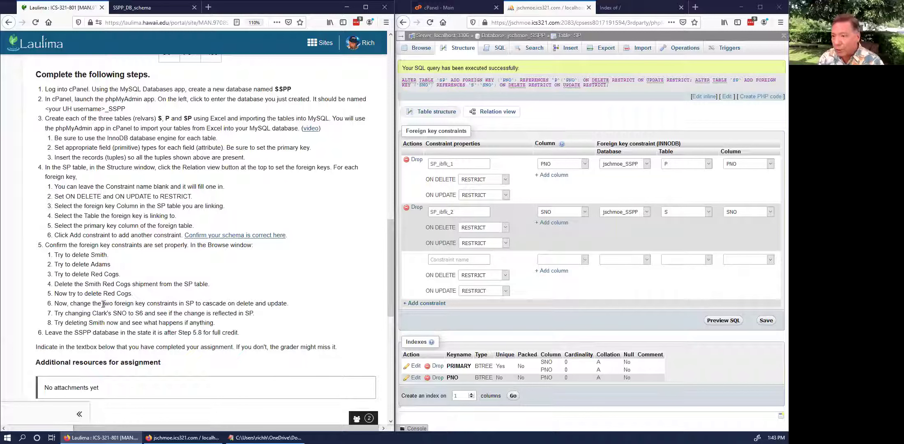
drag(104, 303, 241, 306)
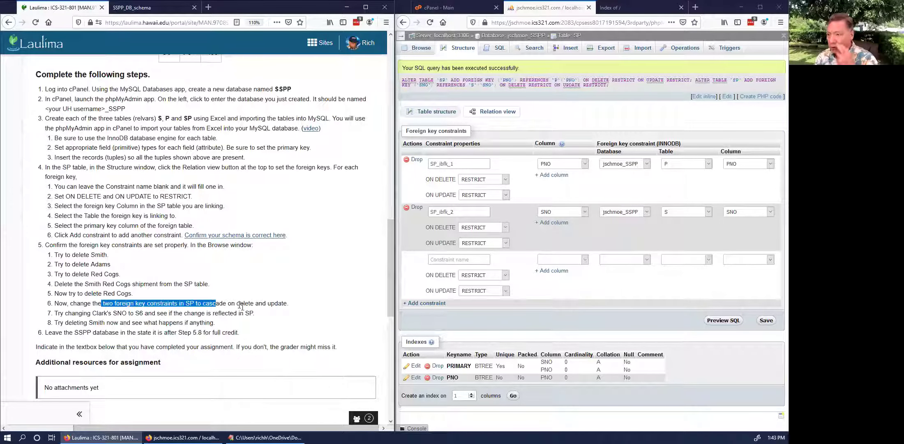
double_click(216, 304)
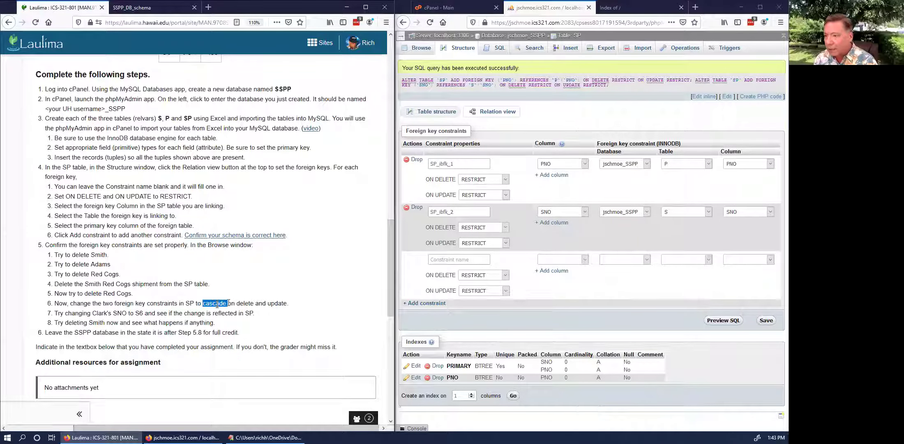
click(246, 304)
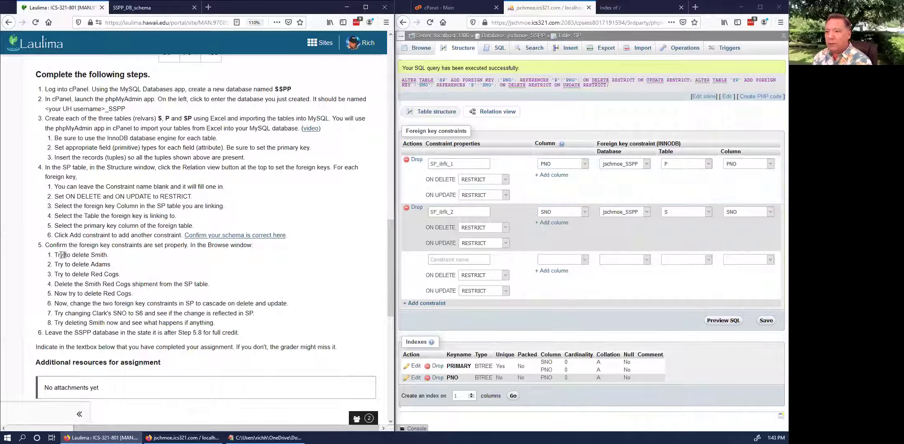
drag(66, 273, 102, 273)
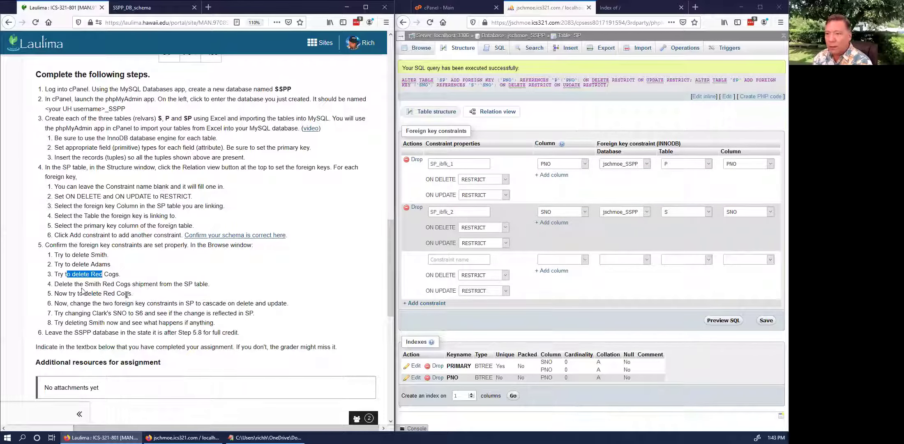
drag(85, 288, 152, 284)
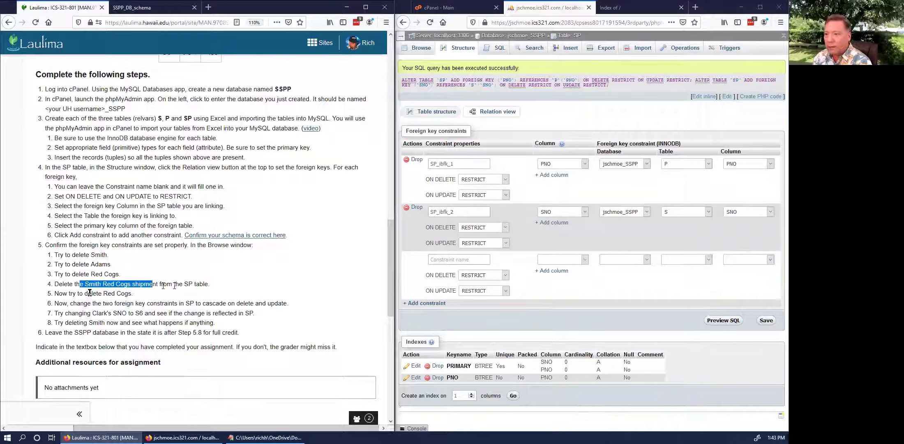
click(133, 311)
drag(84, 293, 283, 303)
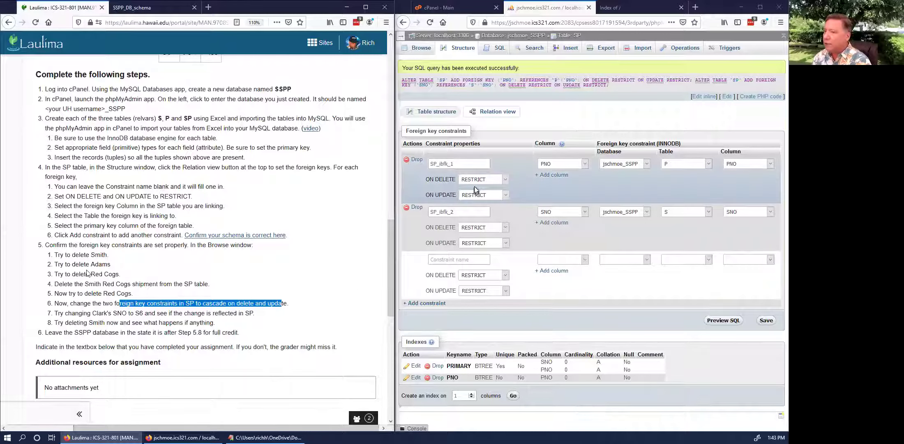
drag(58, 255, 136, 294)
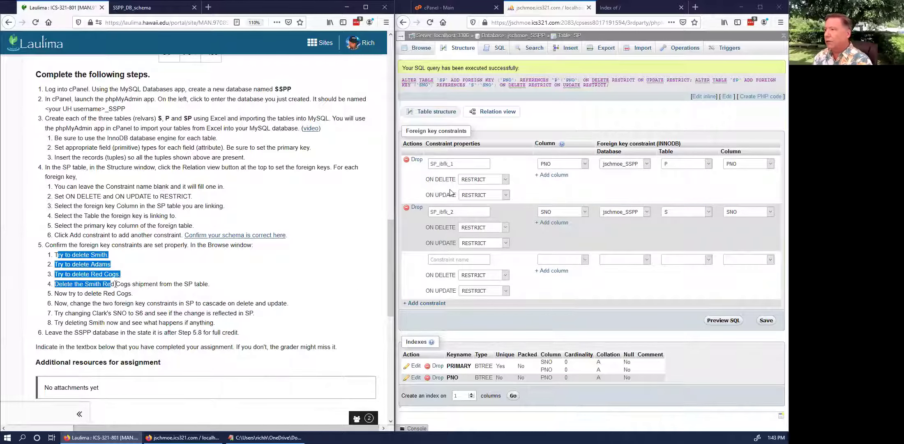
click(467, 182)
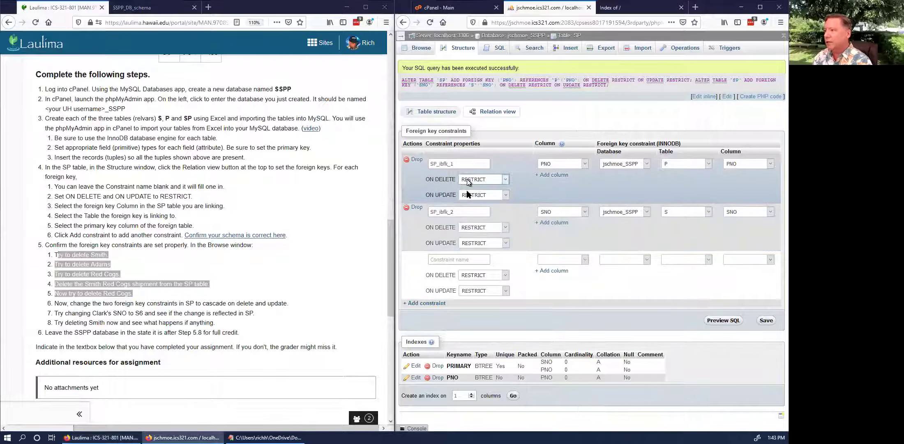
Step: Set the first SP foreign key's ON DELETE and ON UPDATE rules to CASCADE
click(467, 180)
click(475, 200)
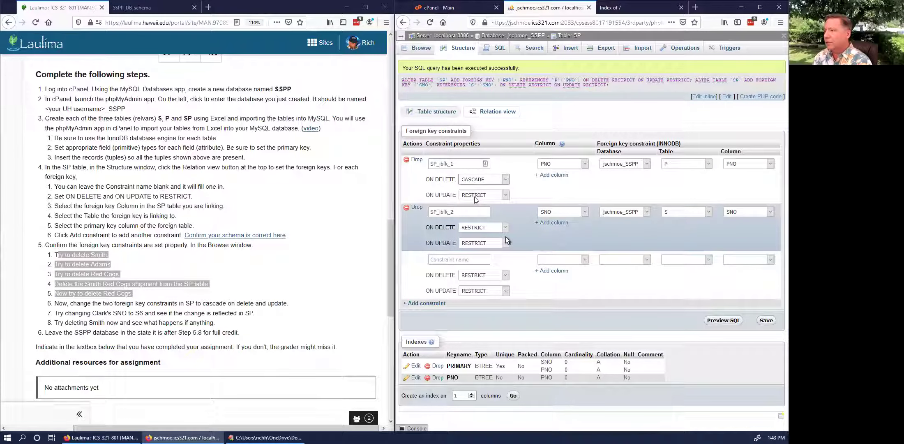
click(474, 196)
click(478, 214)
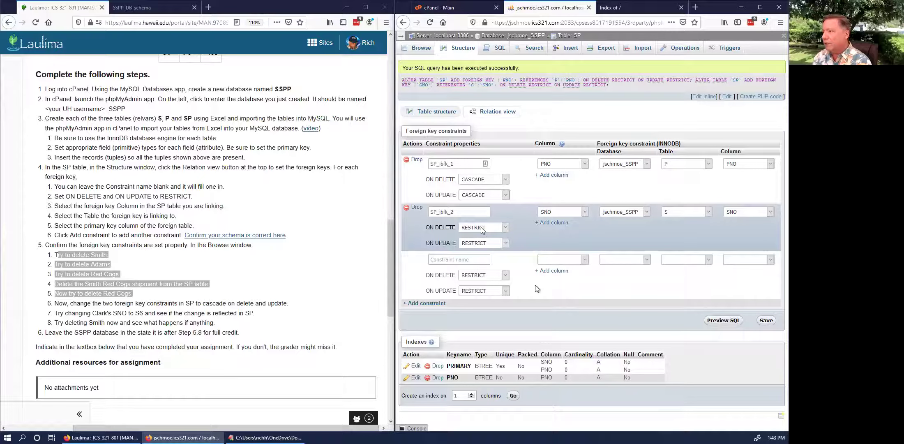
Step: Set SP_ibfk_2's ON DELETE and ON UPDATE rules to CASCADE and save the constraints
click(483, 228)
key(Escape)
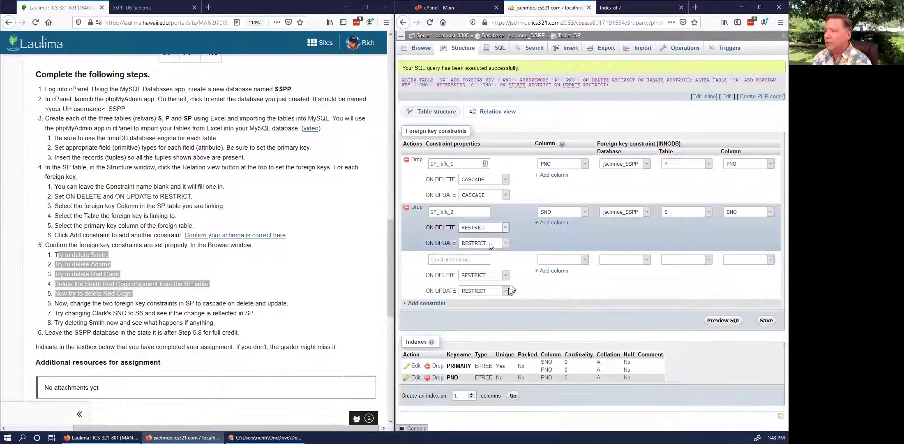
key(c)
key(Tab)
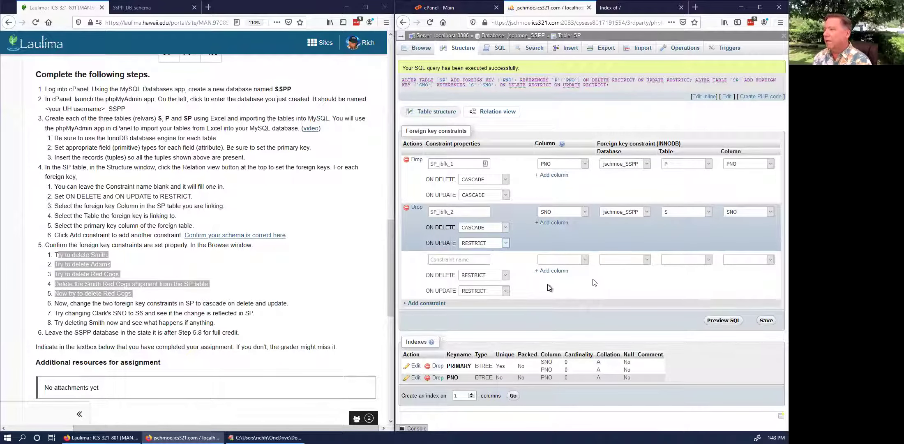
key(c)
drag(58, 254, 145, 291)
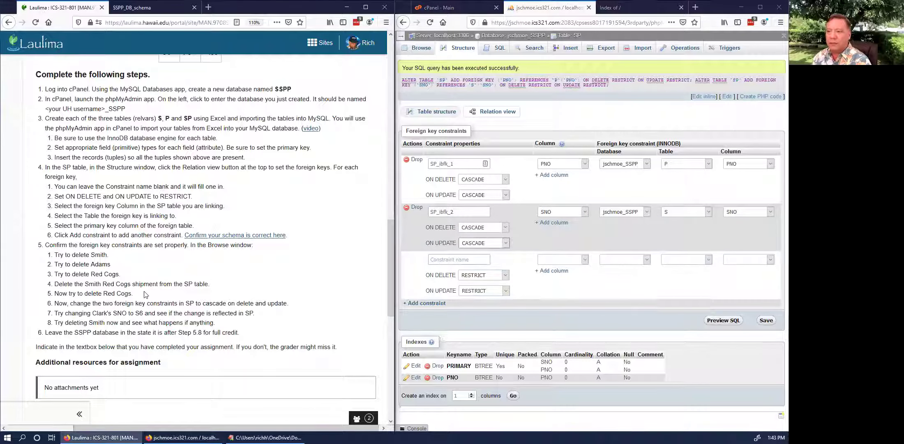
click(766, 321)
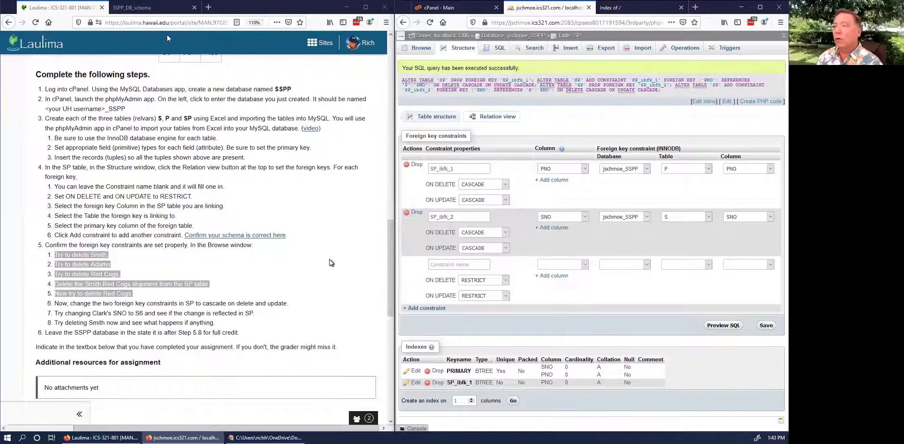
click(132, 7)
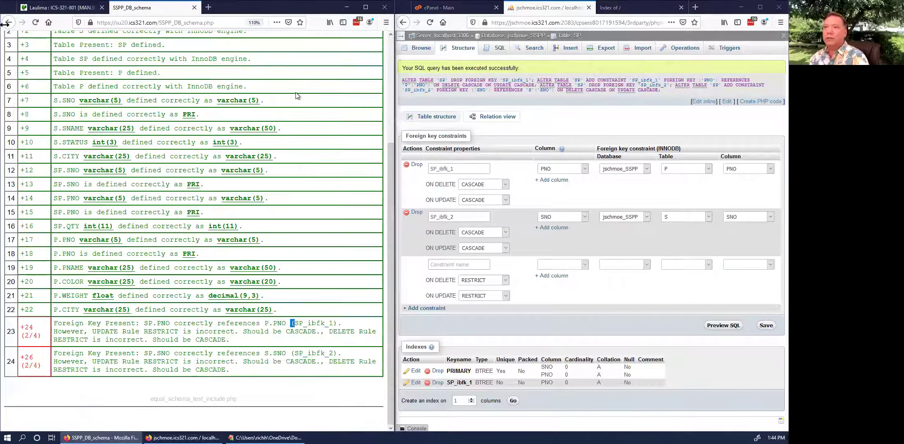
Step: Rerun the schema check and scroll up to confirm the 30 out of 30 (100.0%) score
click(35, 25)
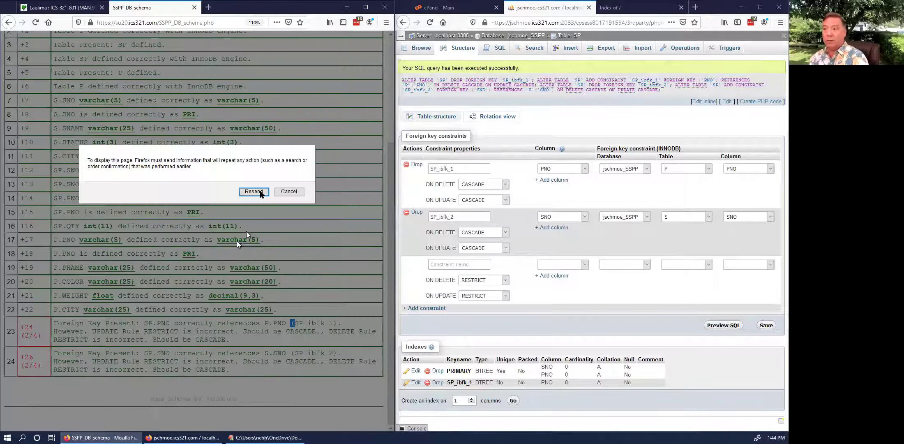
click(261, 190)
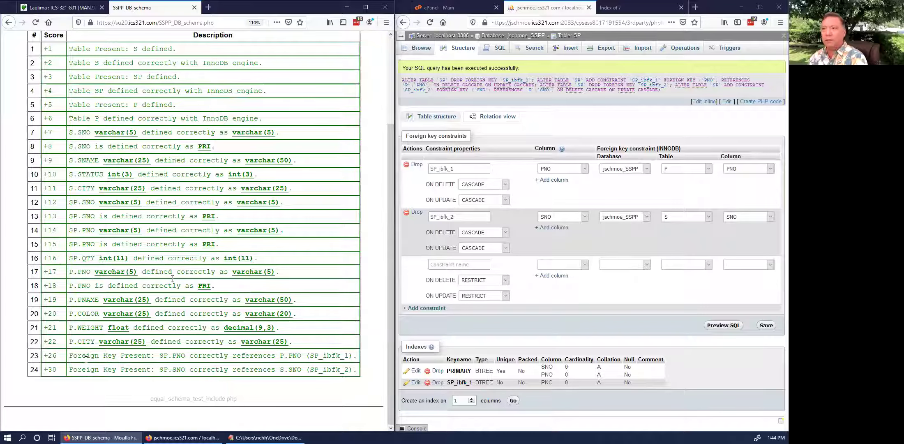
scroll(181, 216, up, 5)
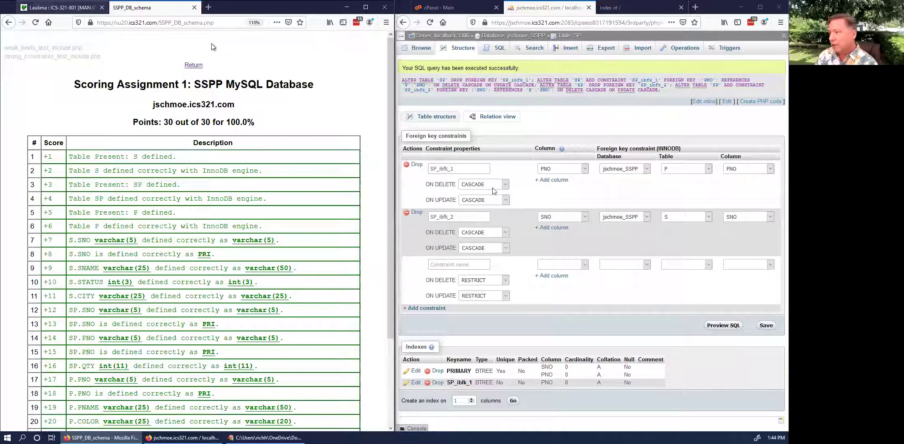
click(70, 9)
Step: Review RESTRICT in assignment step 4.2 and the deletion tests in steps 5.1–5.5
click(102, 203)
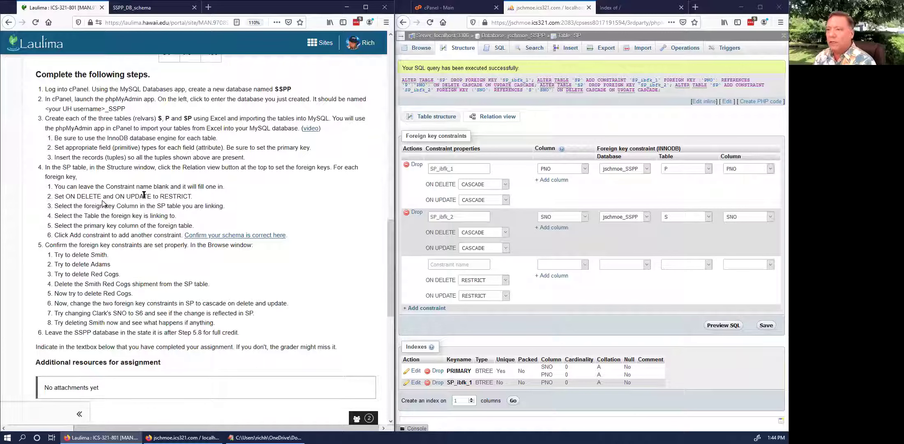
double_click(175, 196)
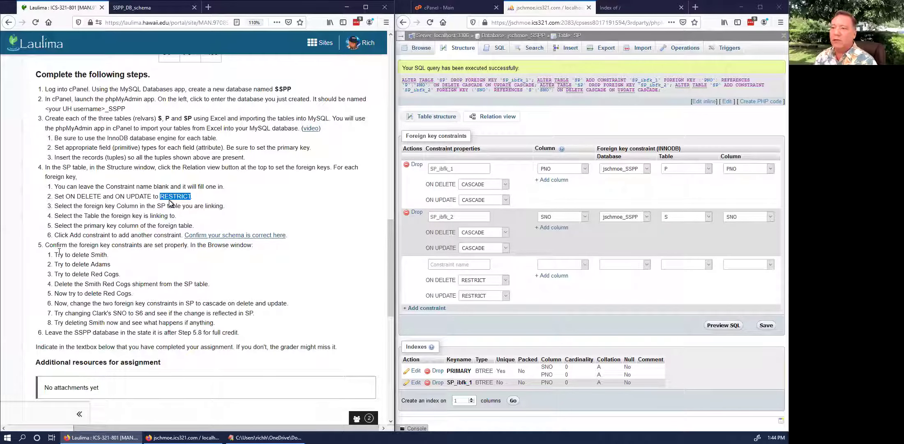
click(110, 254)
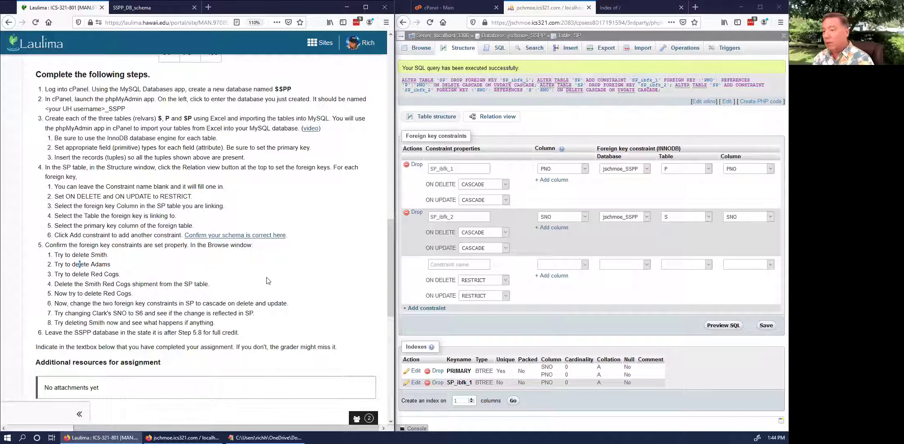
drag(167, 290, 55, 254)
click(152, 295)
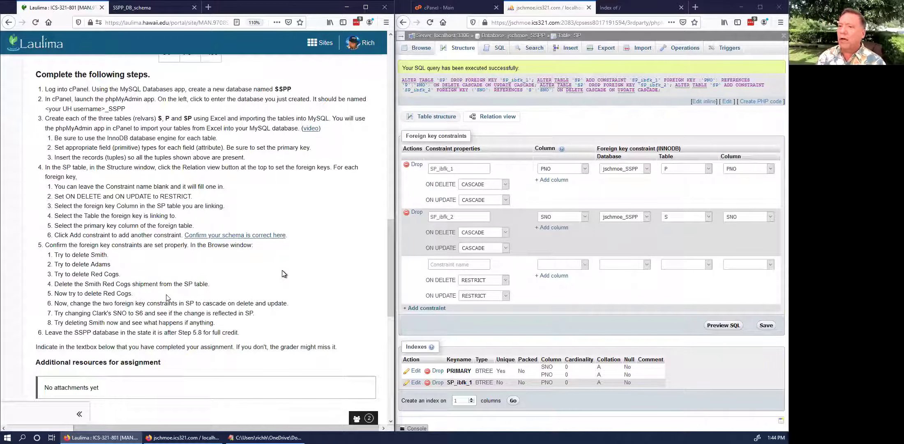
double_click(98, 255)
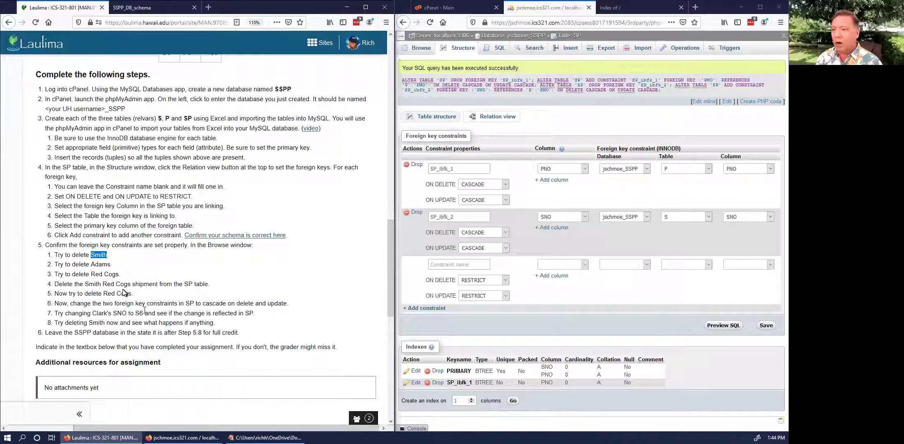
click(137, 290)
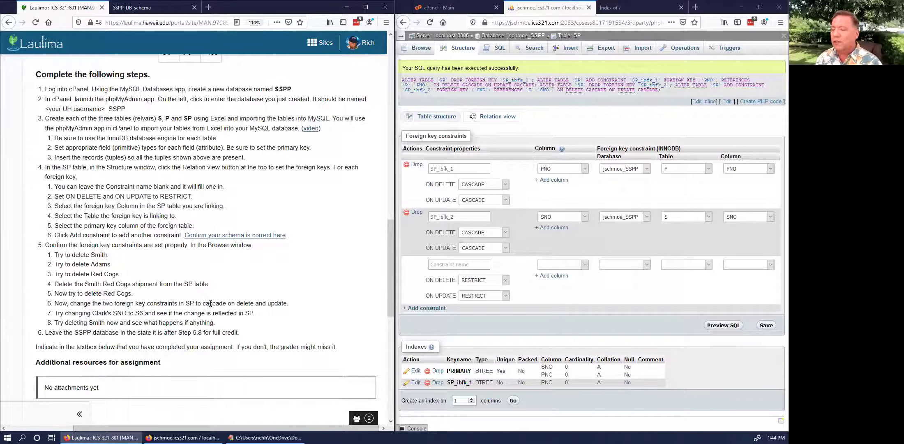
Step: Note the cascade test in step 5.6 and the supplier to delete in 5.1, then return to SSPP's tables
double_click(213, 303)
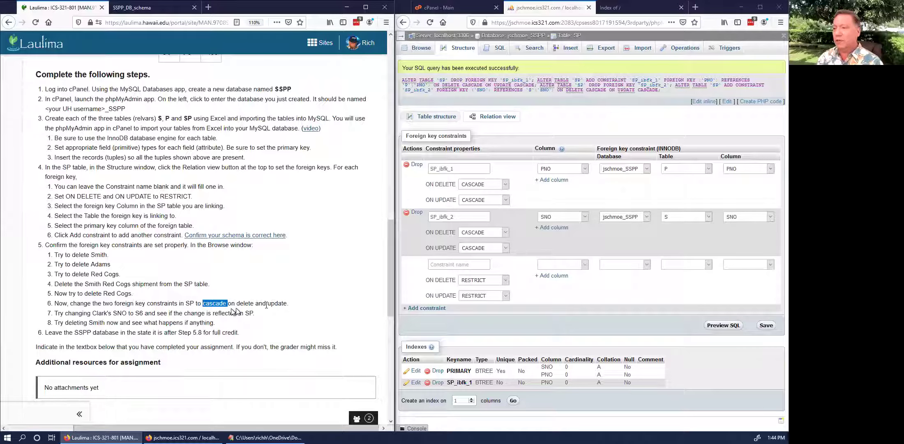
click(137, 185)
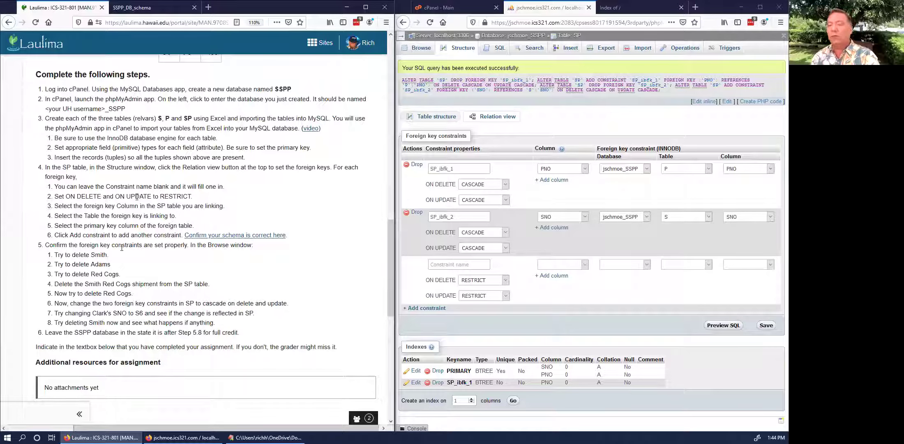
drag(58, 255, 119, 283)
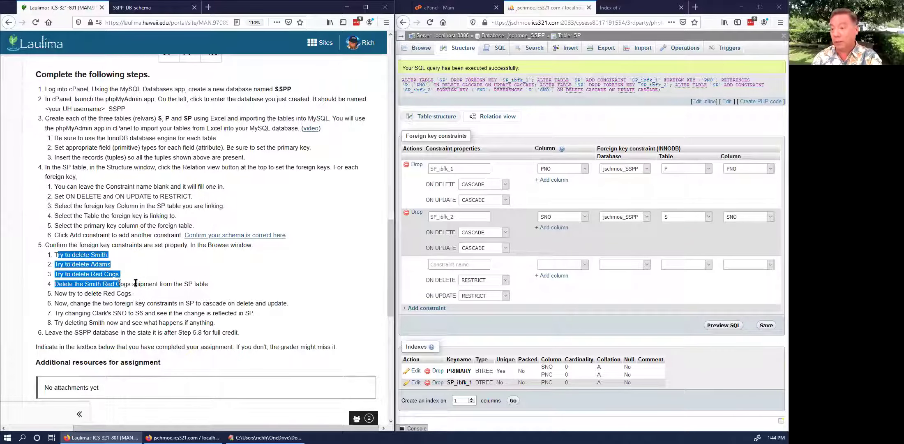
click(249, 288)
double_click(81, 254)
drag(91, 254, 107, 255)
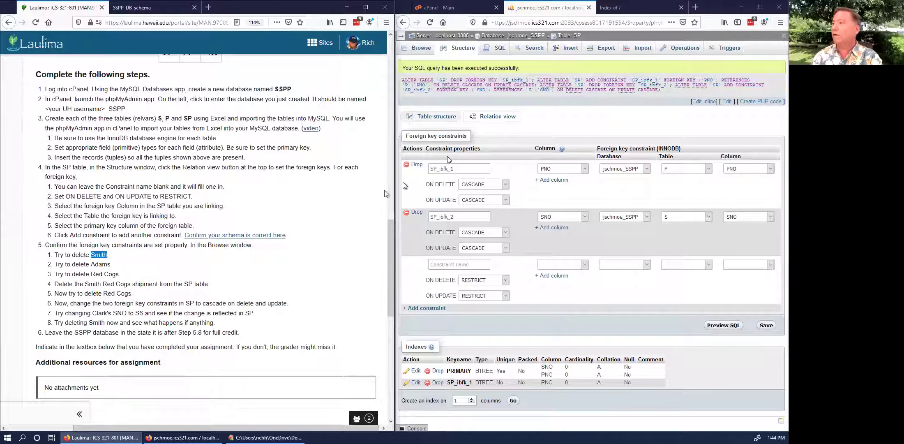
click(526, 37)
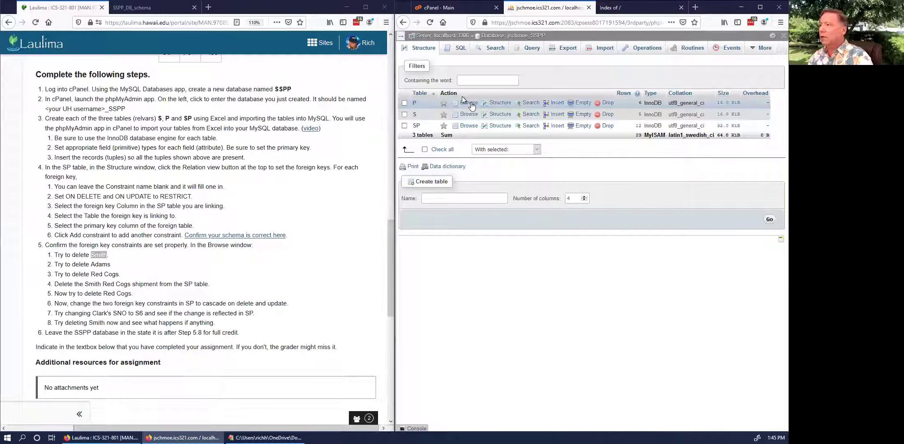
Step: Browse table S and delete supplier Smith's S1 row
click(443, 114)
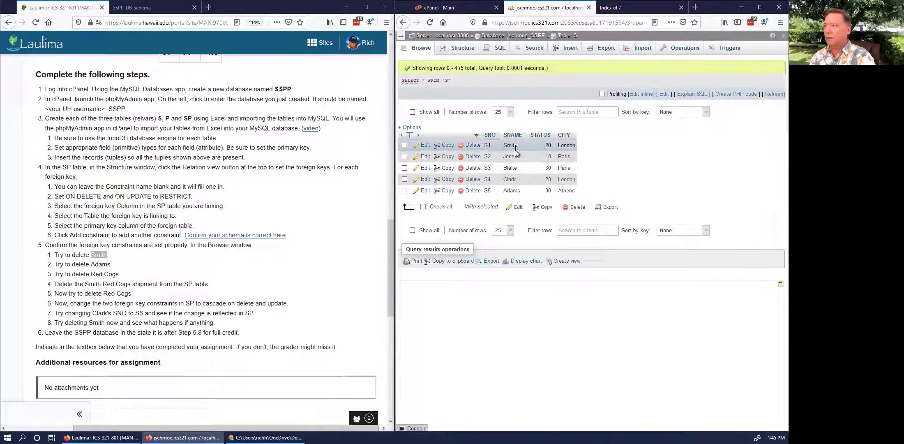
click(471, 146)
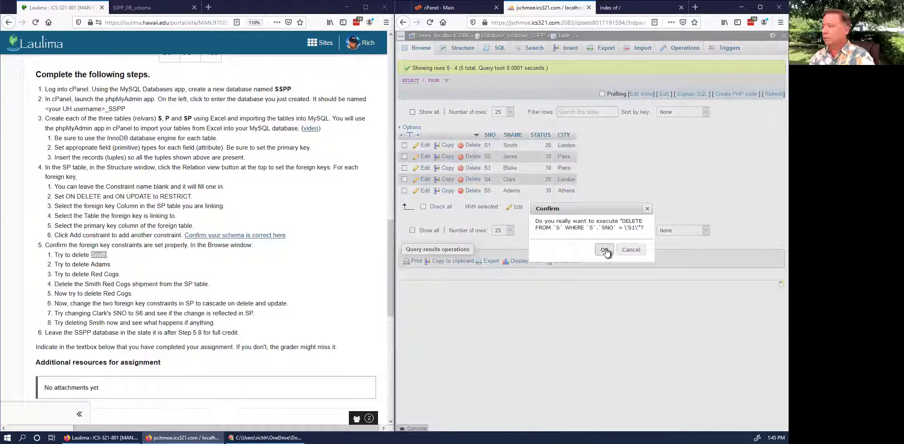
click(604, 249)
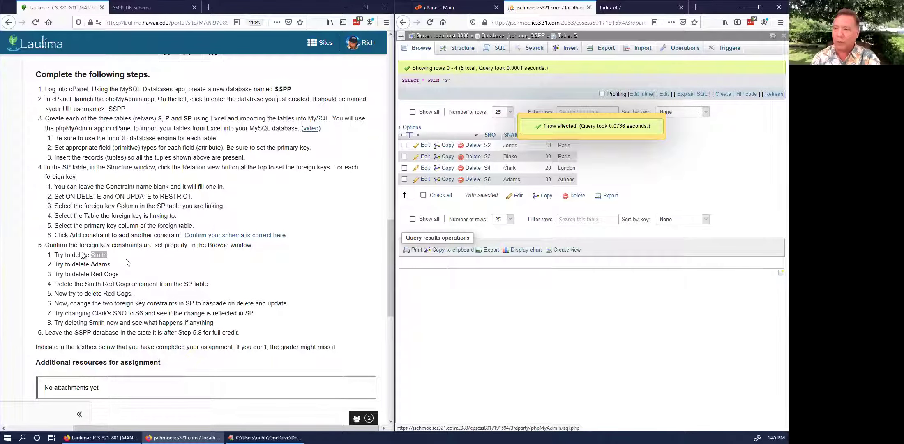
Step: Delete supplier Adams's S5 row, then return to the jschmoe_SSPP table list
double_click(100, 265)
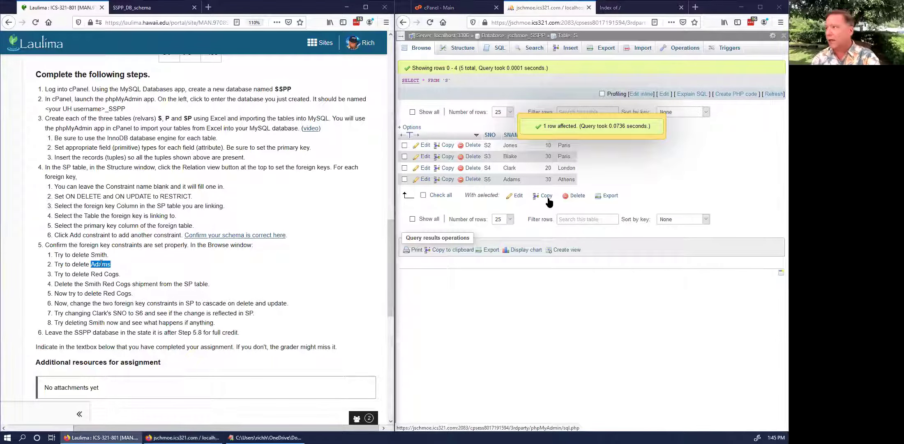
click(483, 180)
click(472, 180)
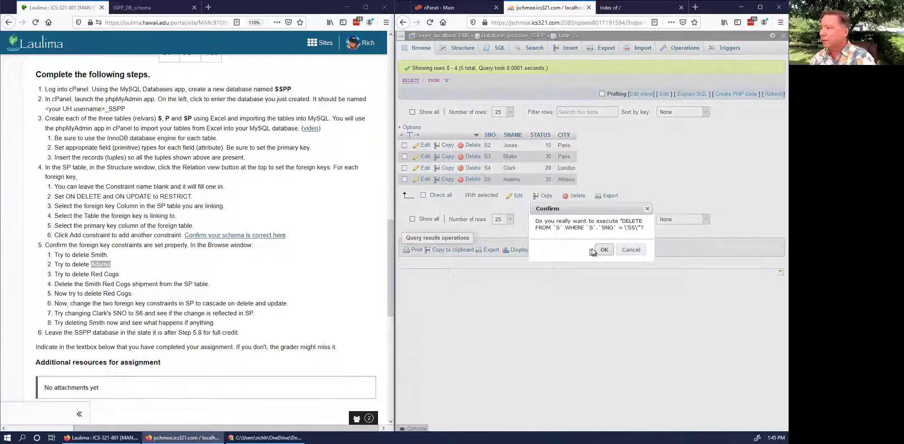
click(613, 250)
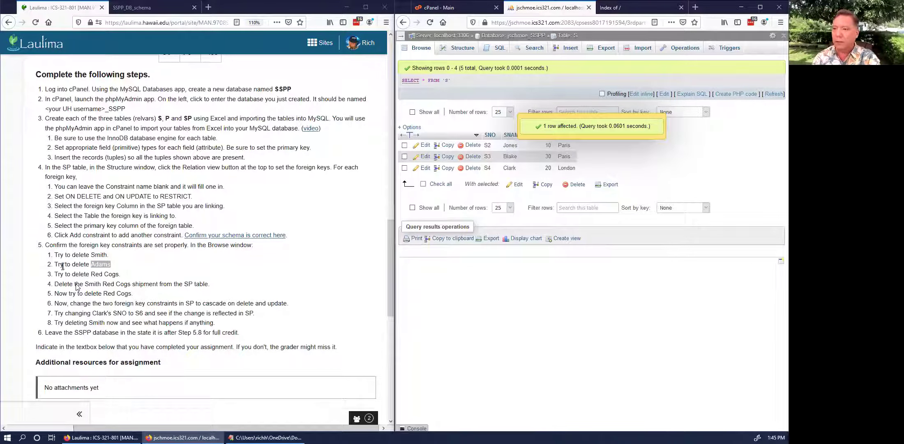
double_click(96, 274)
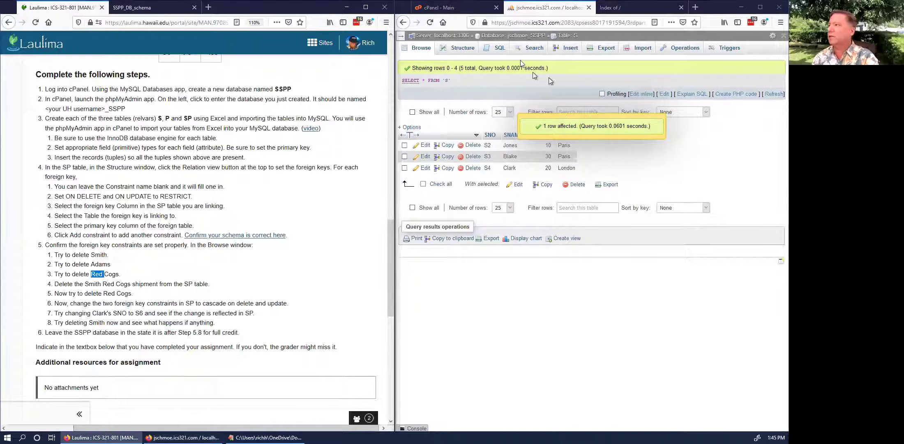
click(517, 38)
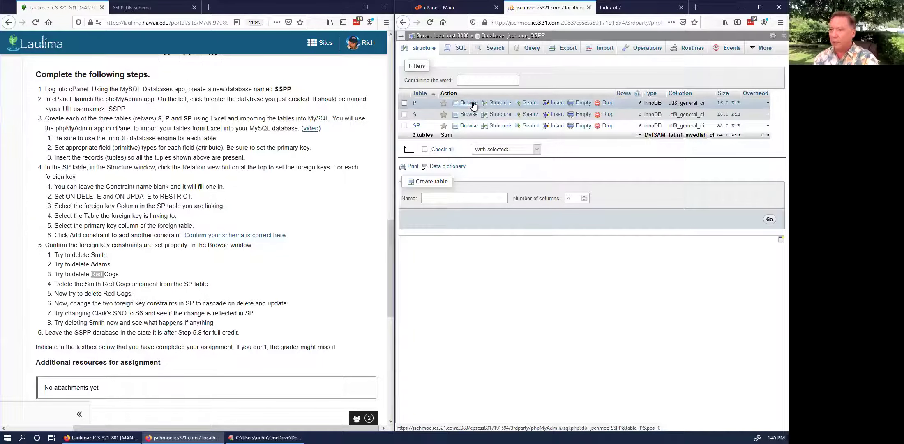
Step: Delete part P6, the Red Cog, from table P and return to the jschmoe_SSPP table list
click(473, 104)
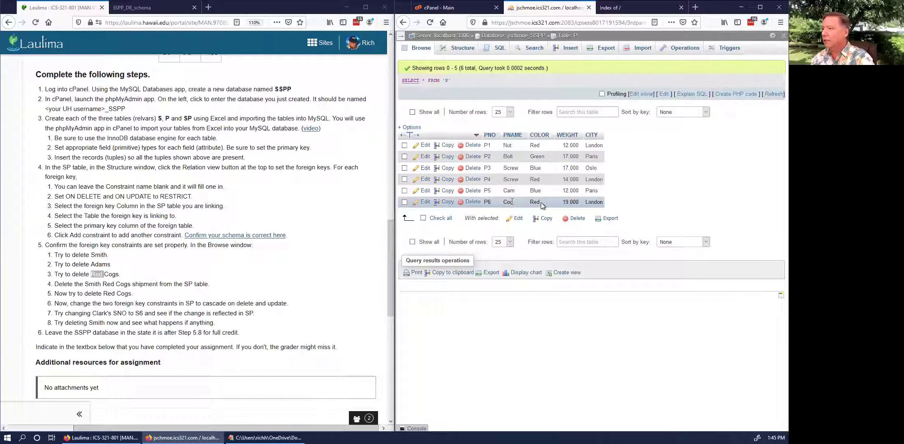
click(473, 203)
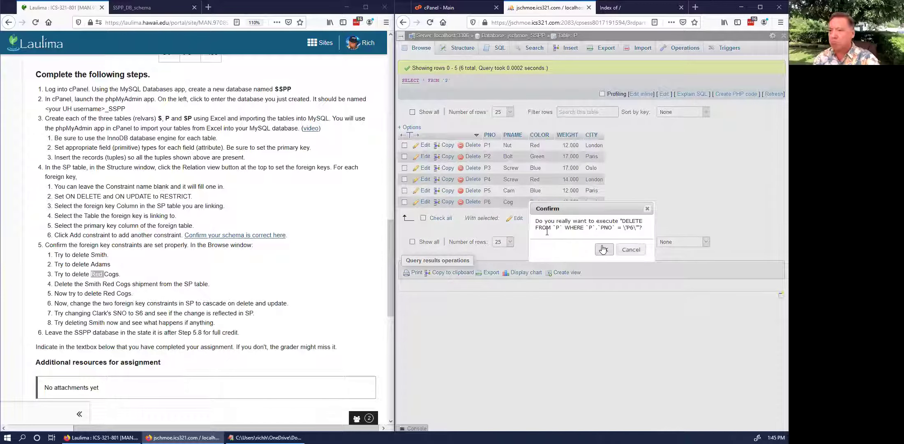
click(603, 250)
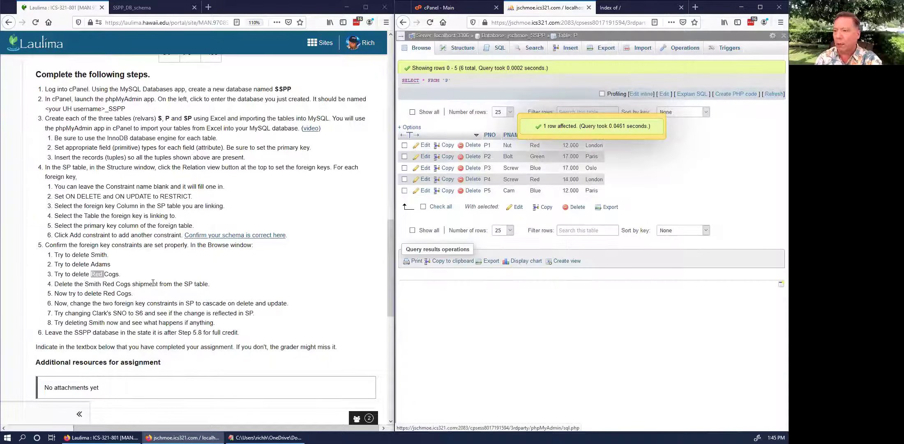
click(153, 283)
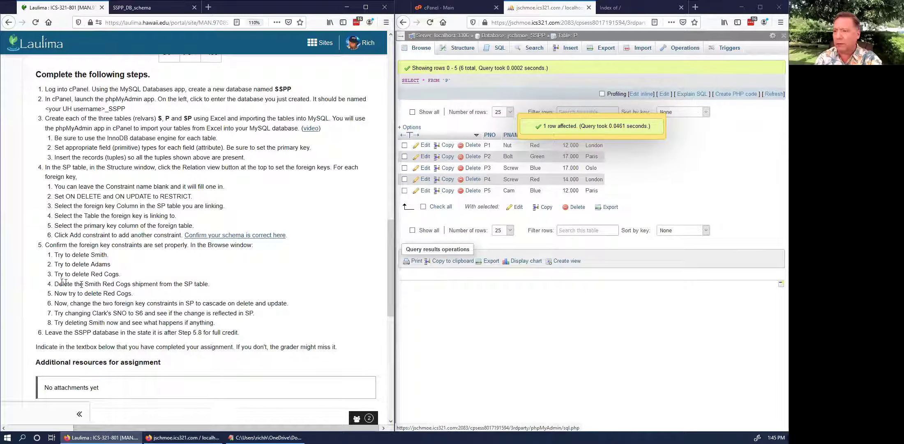
drag(80, 283, 129, 284)
click(219, 284)
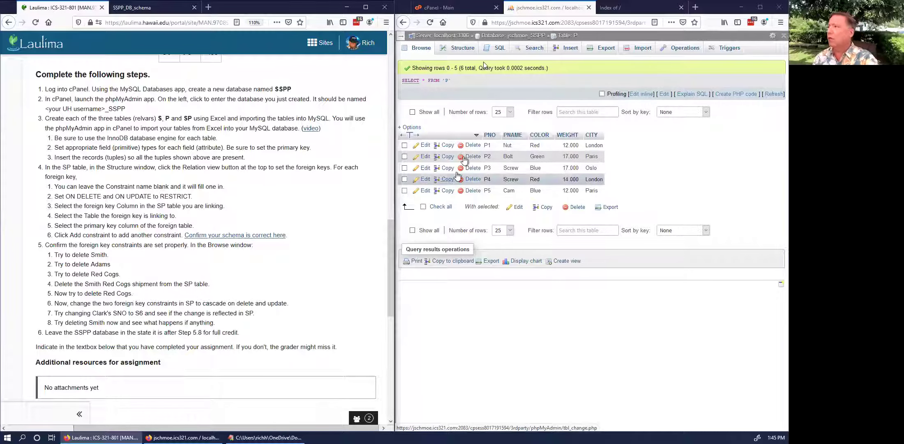
click(510, 37)
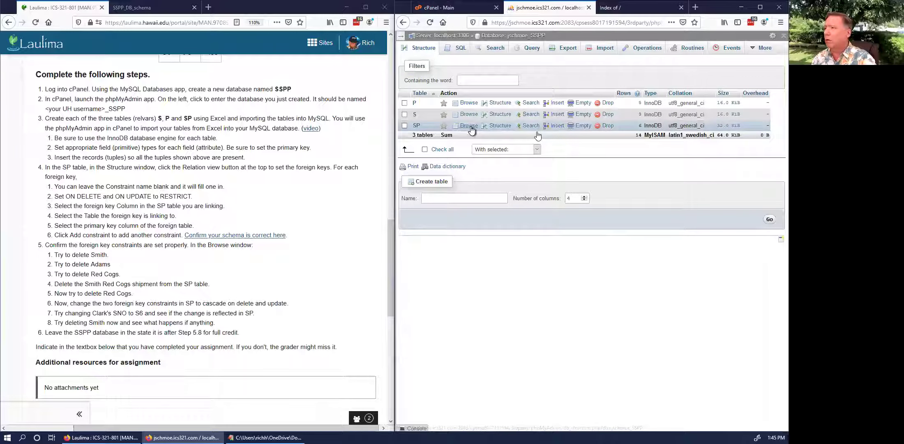
Step: Browse table SP's six remaining shipments, with no rows for supplier S1 or part P6
click(469, 126)
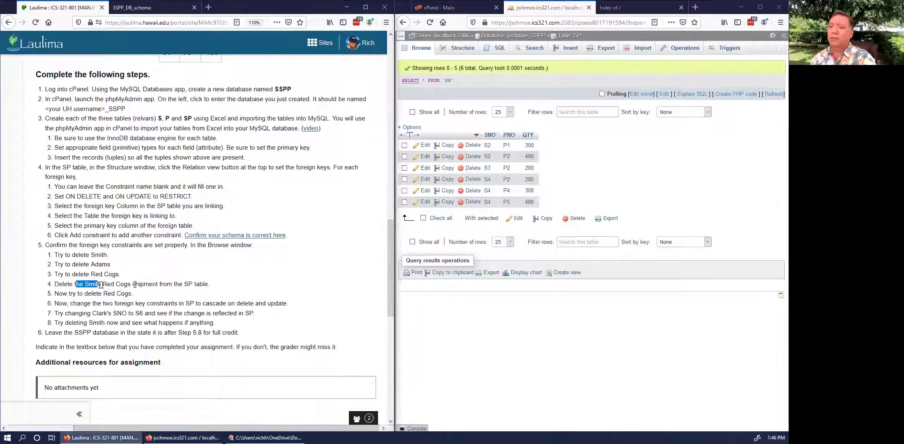
drag(135, 283, 76, 283)
drag(200, 284, 174, 284)
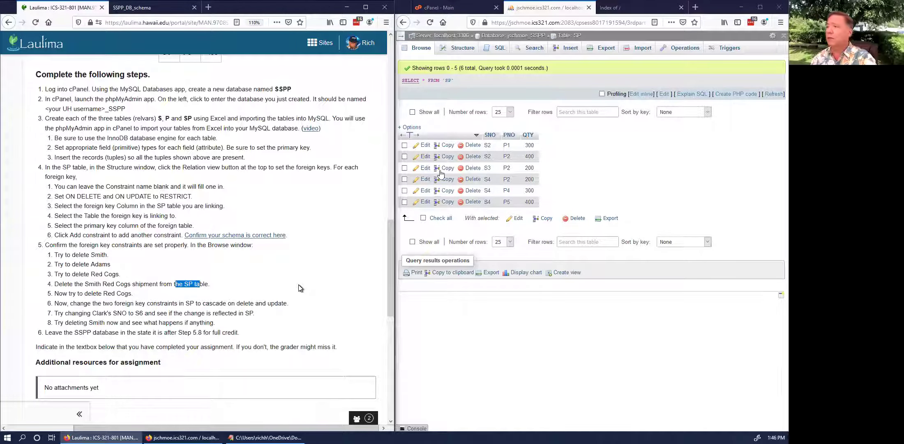
double_click(89, 284)
click(186, 284)
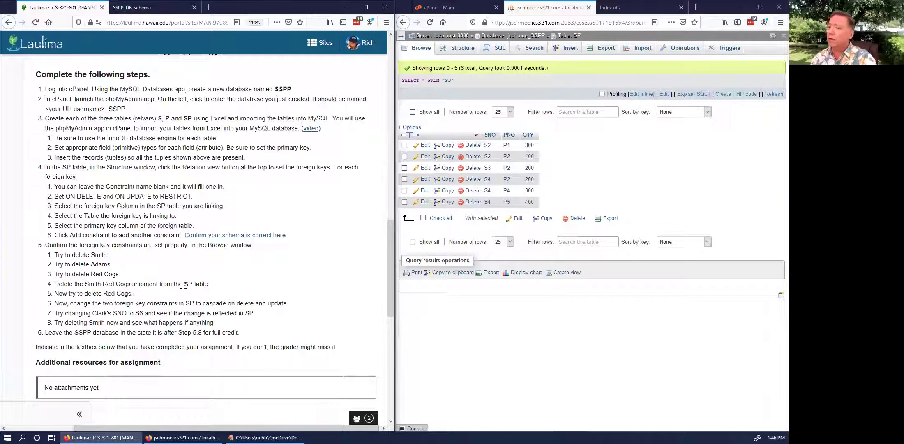
double_click(123, 283)
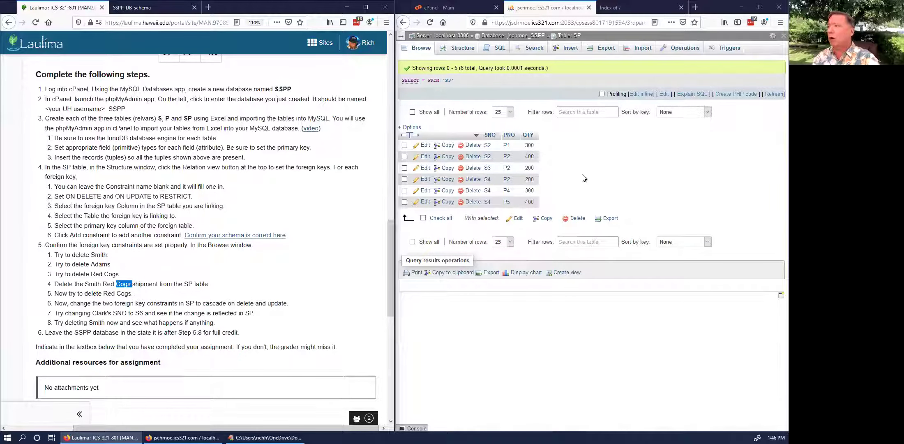
click(510, 38)
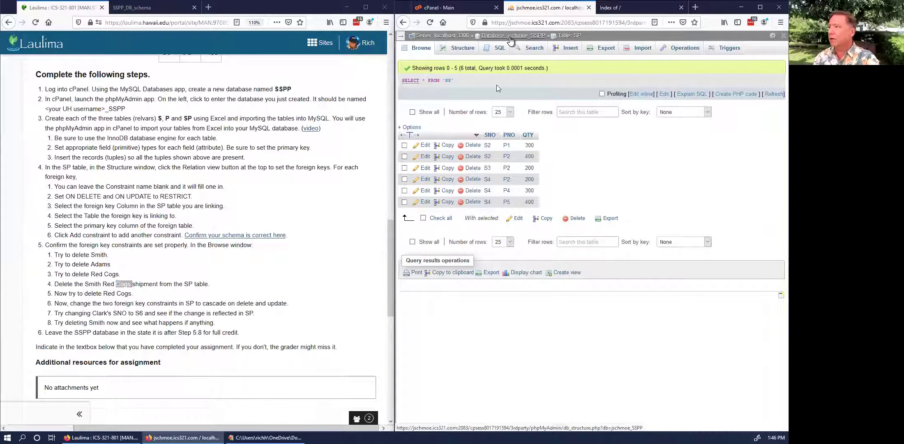
Step: Open SP's Relation view to check both foreign keys are CASCADE on delete and update
click(459, 50)
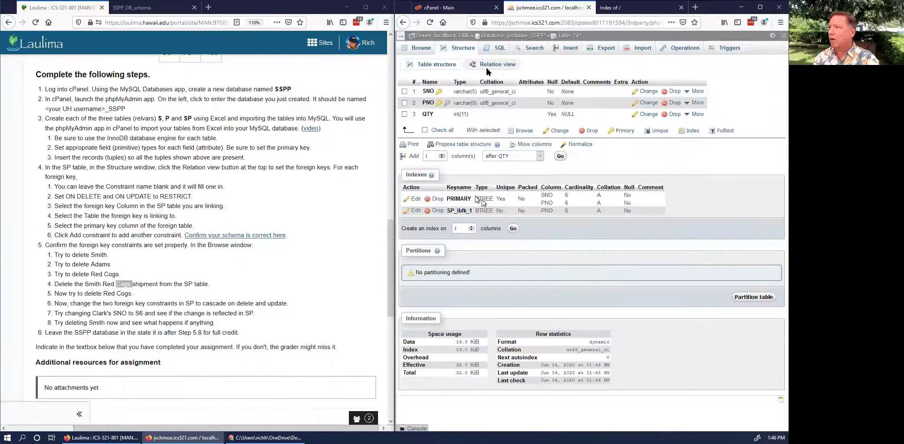
click(489, 65)
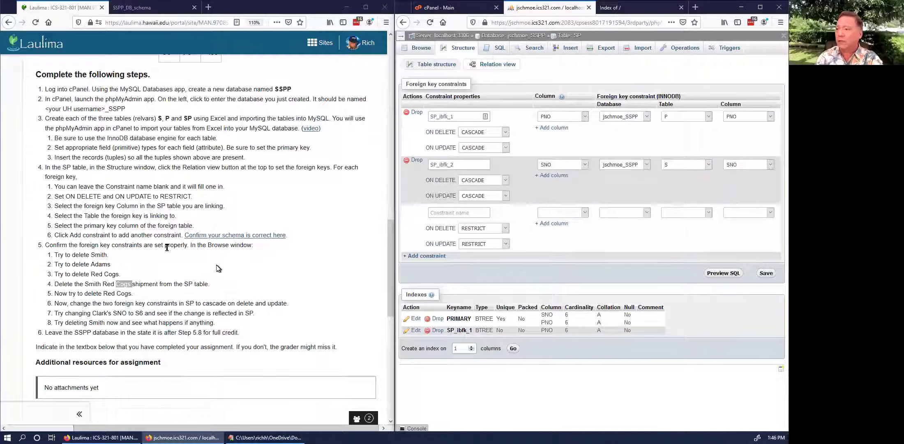
double_click(99, 255)
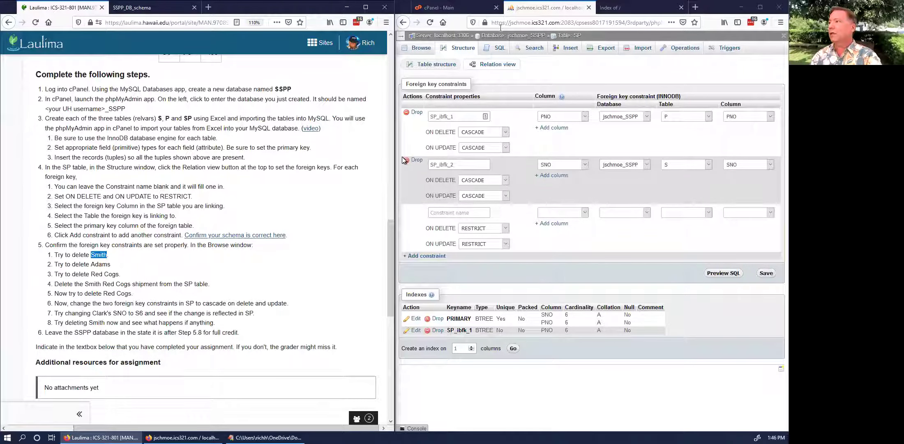
click(401, 36)
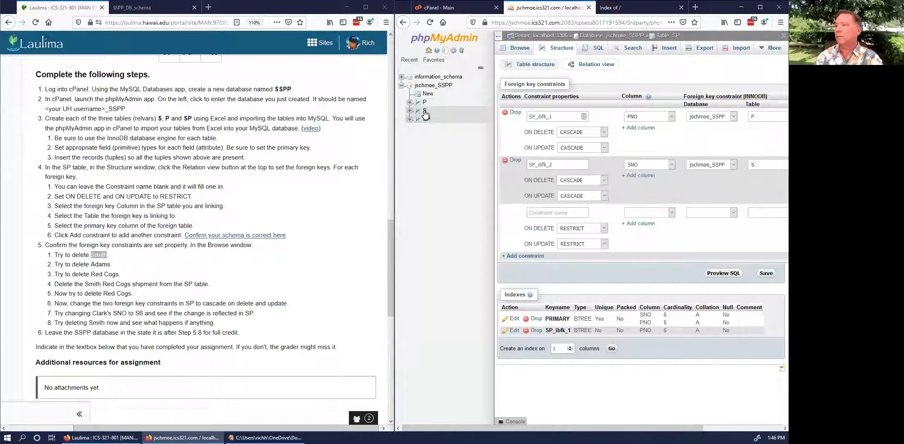
Step: Browse table SP, then table S showing suppliers S2 Jones, S3 Blake and S4 Clark
click(425, 112)
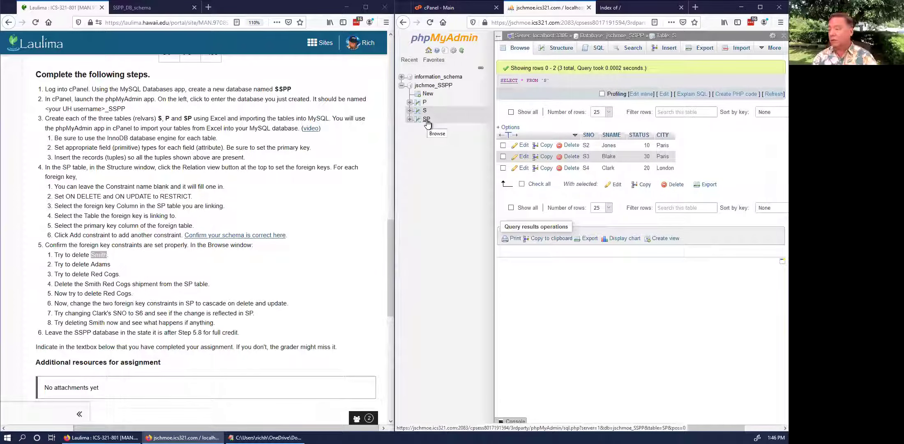
click(426, 120)
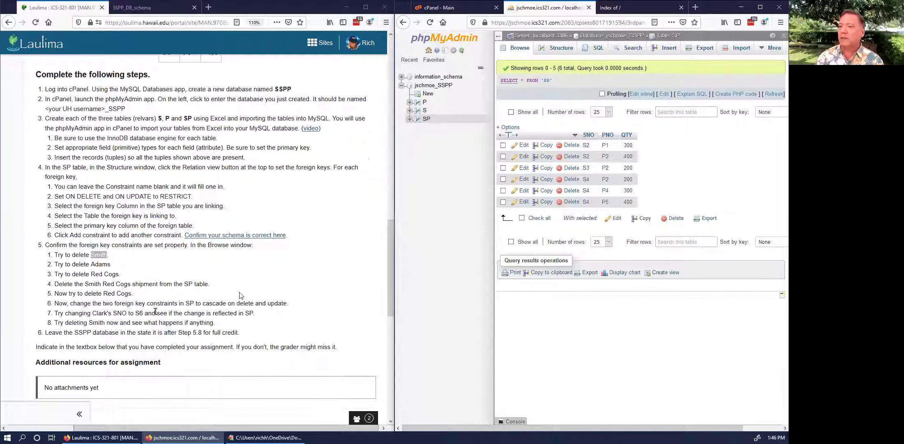
double_click(215, 303)
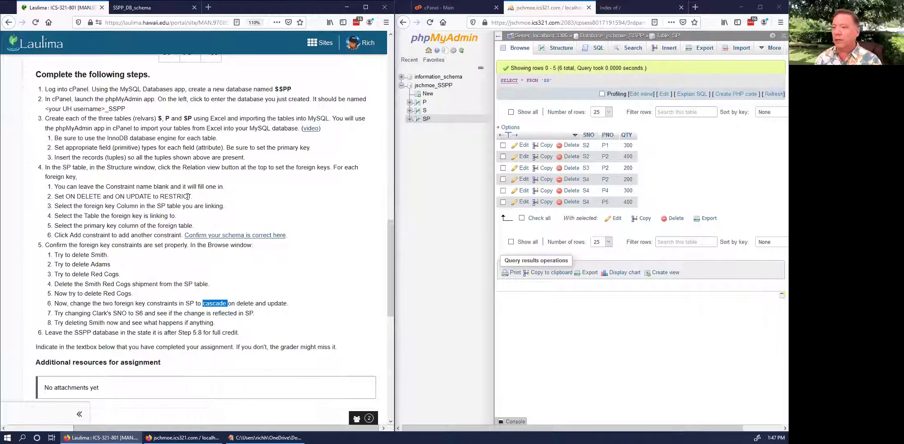
double_click(164, 196)
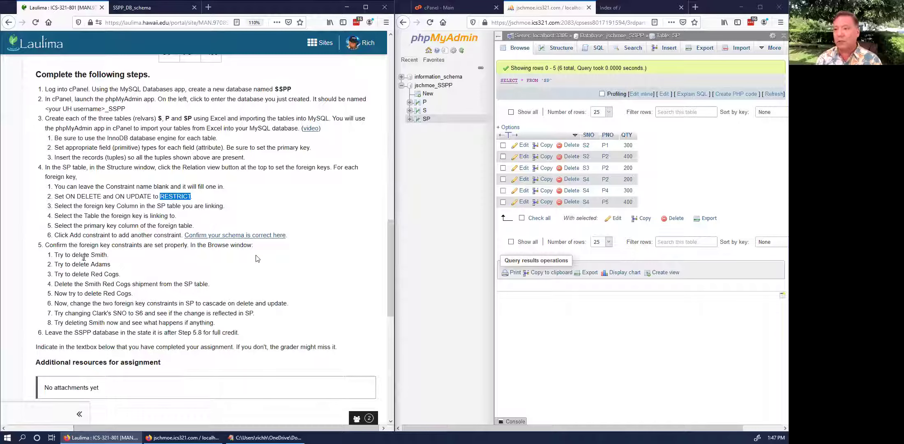
double_click(99, 254)
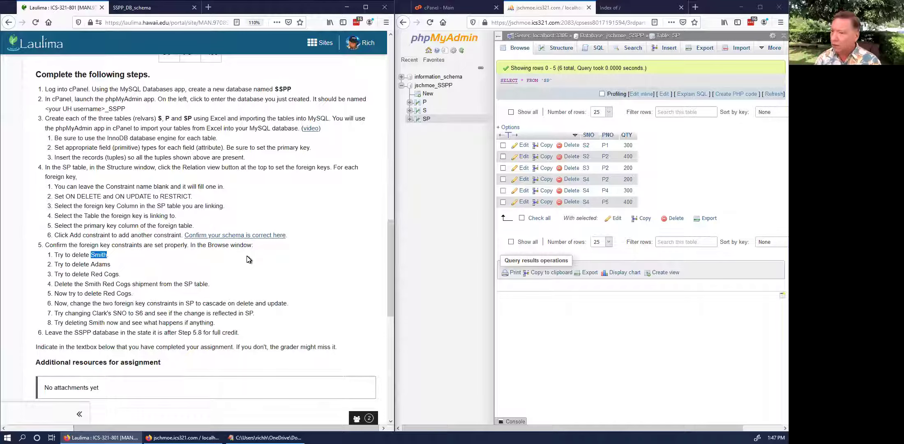
double_click(189, 283)
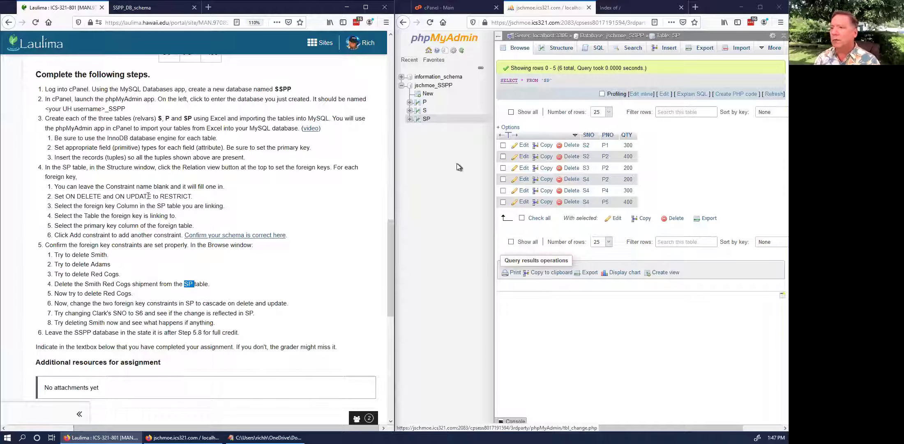
double_click(149, 197)
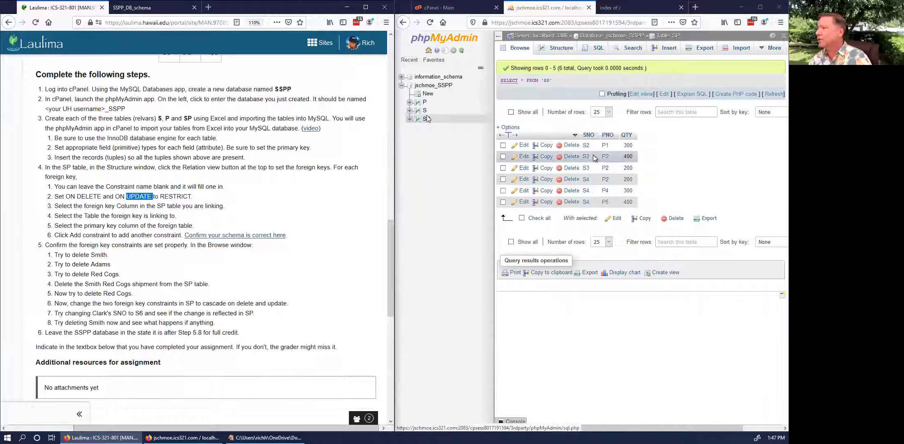
click(658, 134)
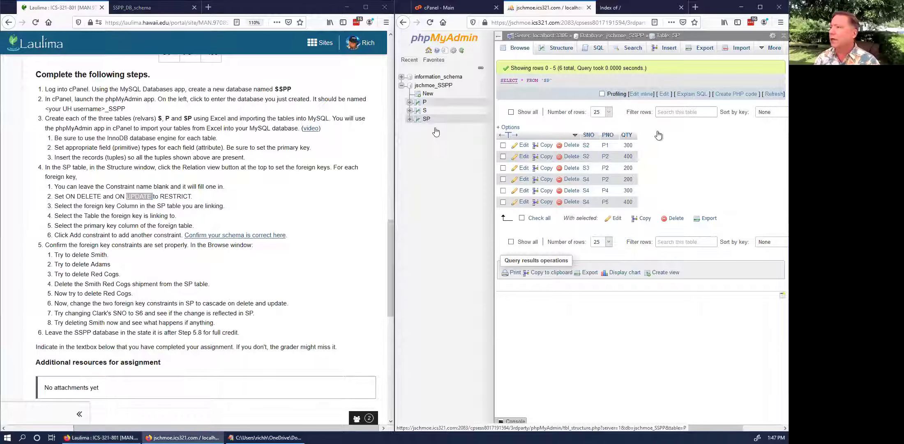
click(424, 110)
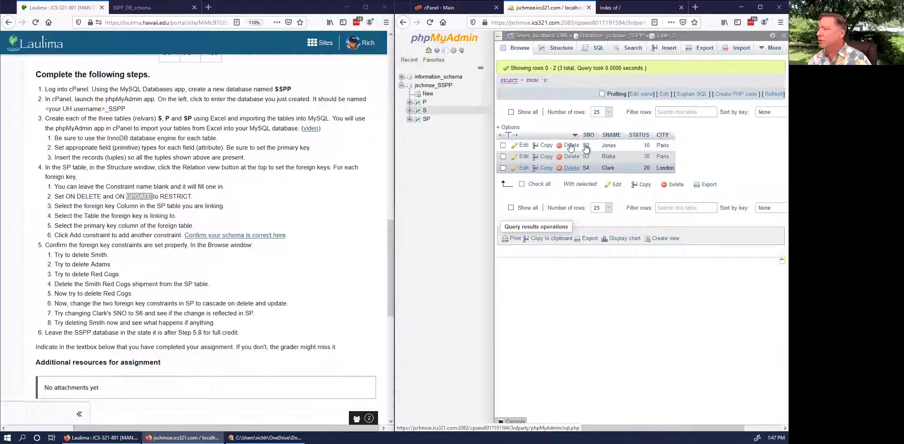
Step: Edit Jones's row in table S, renumbering supplier S2 to S12
click(523, 145)
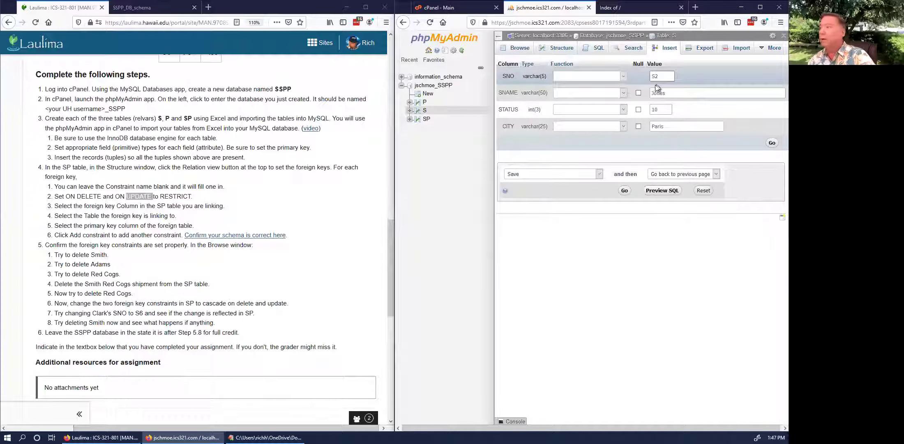
text(1)
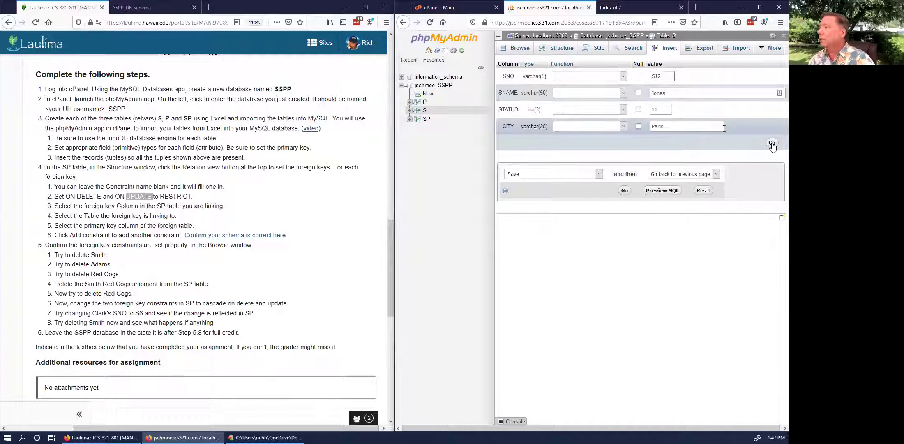
click(772, 142)
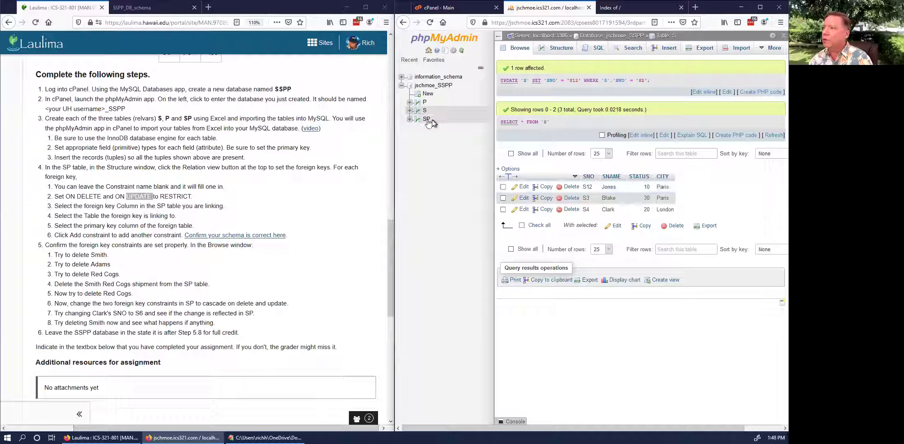
Step: Browse table SP to confirm the P1 and P2 shipments now carry supplier S12
click(426, 120)
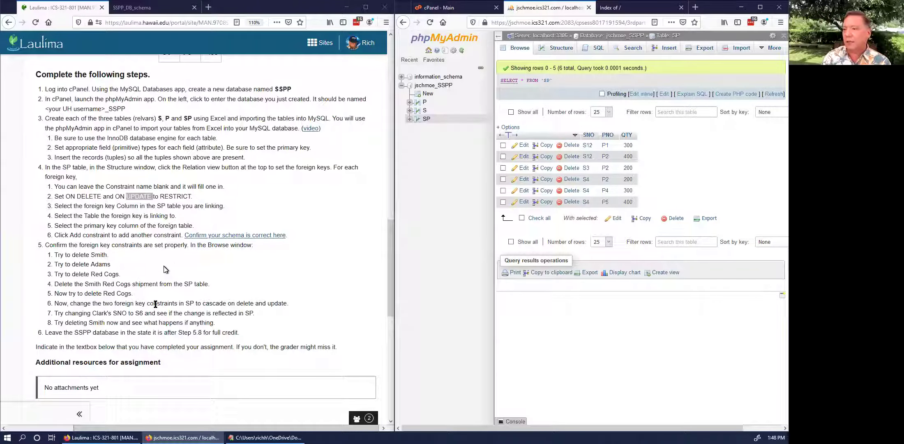
double_click(214, 302)
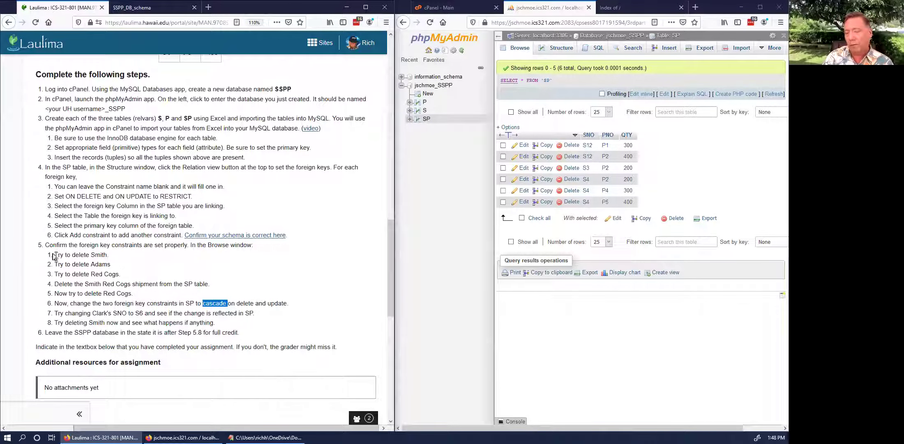
drag(56, 255, 148, 293)
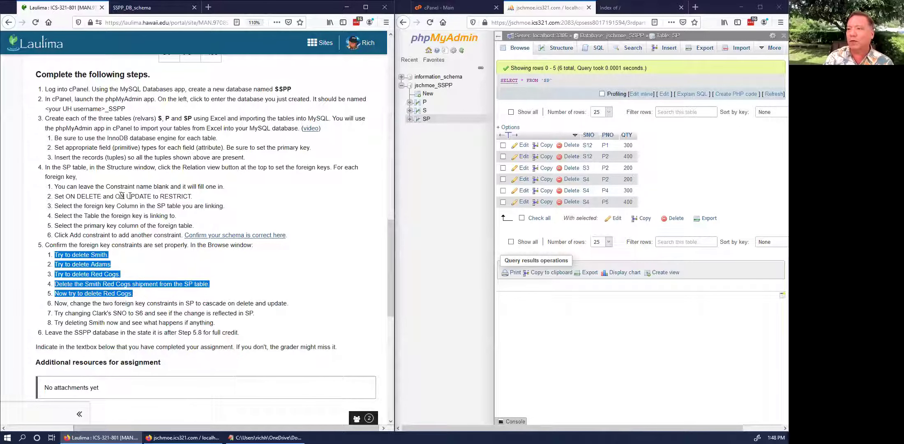
click(161, 196)
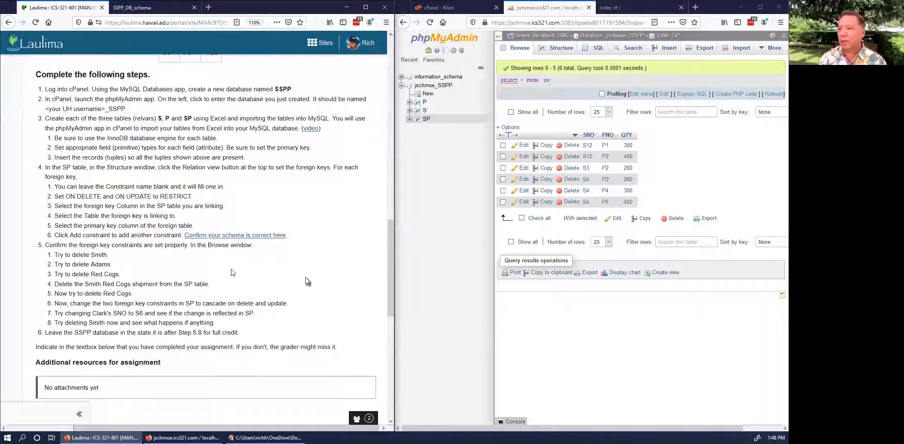
scroll(212, 312, down, 2)
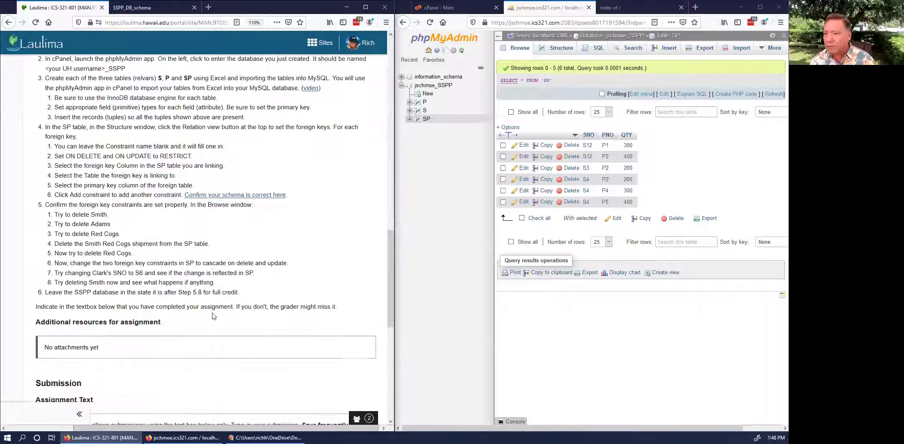
scroll(214, 315, down, 2)
scroll(213, 316, down, 1)
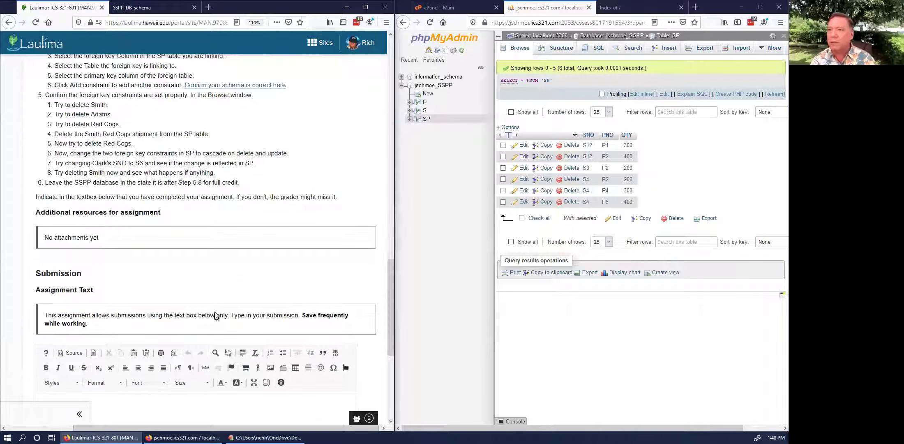
scroll(214, 312, up, 3)
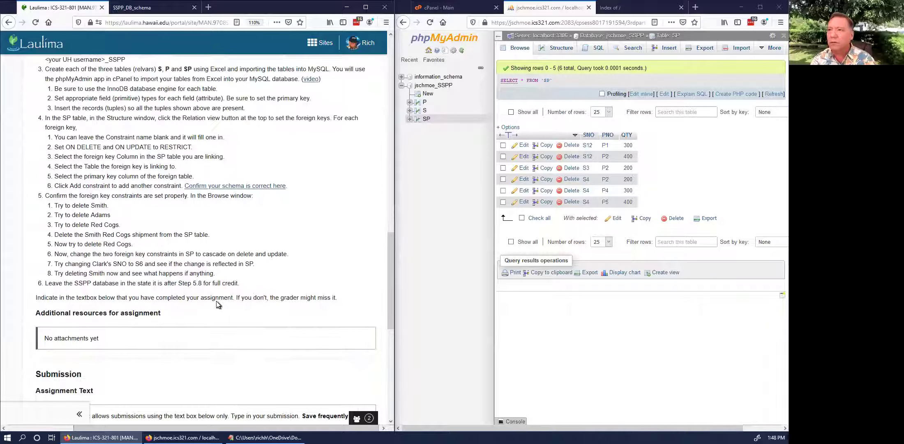